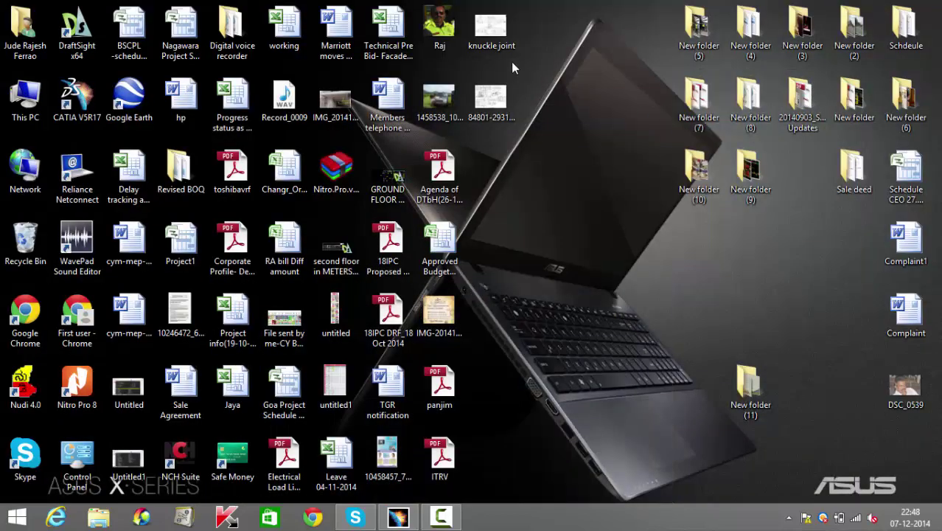
- Open the knuckle joint reference drawing, switch to CATIA V5, and start a sketch on the xy plane
{"action": "double_click", "coordinate": [491, 28]}
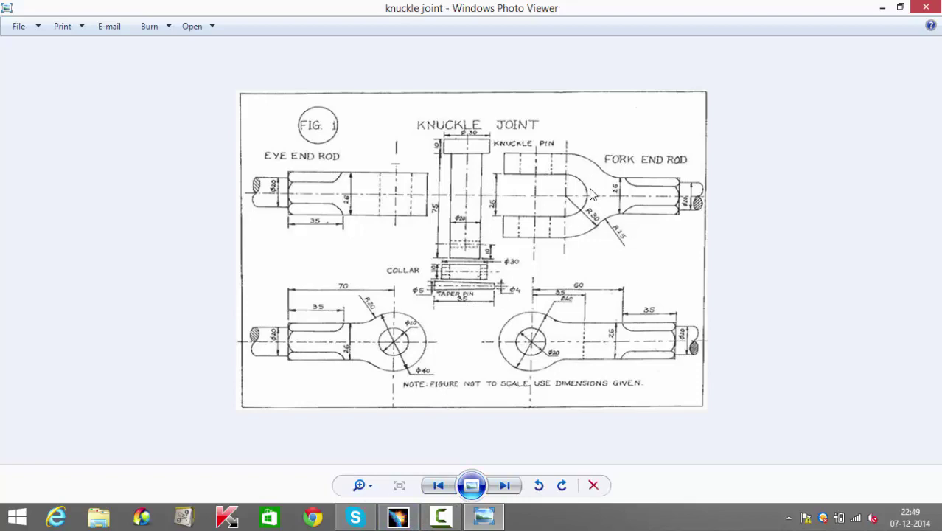
{"action": "left_click", "coordinate": [398, 517]}
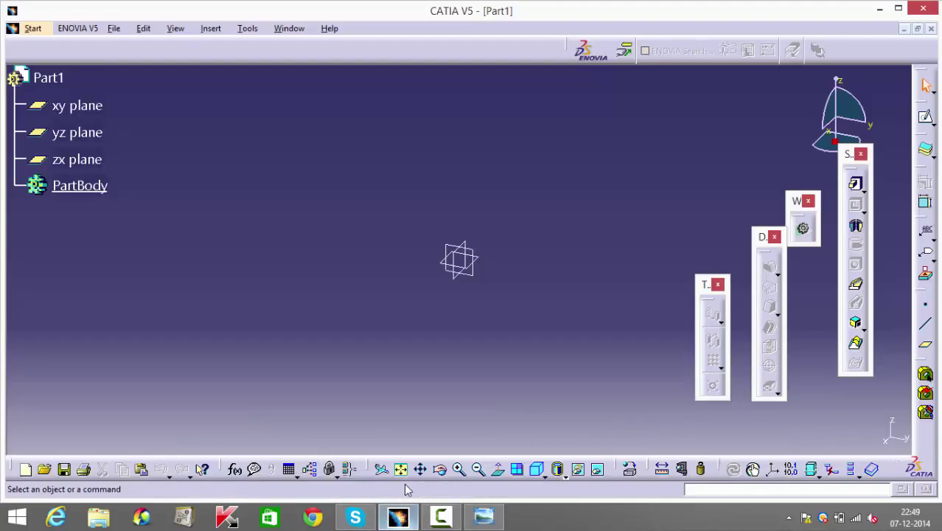
{"action": "left_click", "coordinate": [483, 260]}
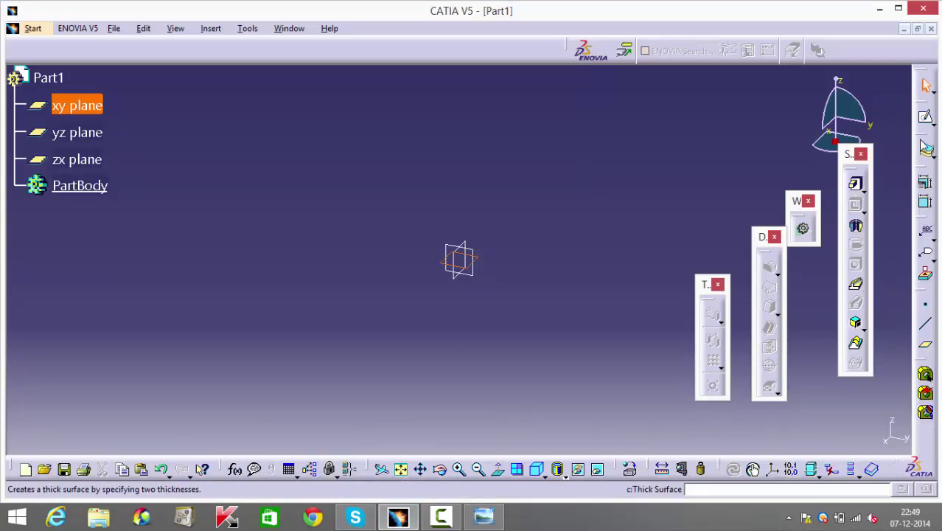
{"action": "left_click", "coordinate": [927, 122]}
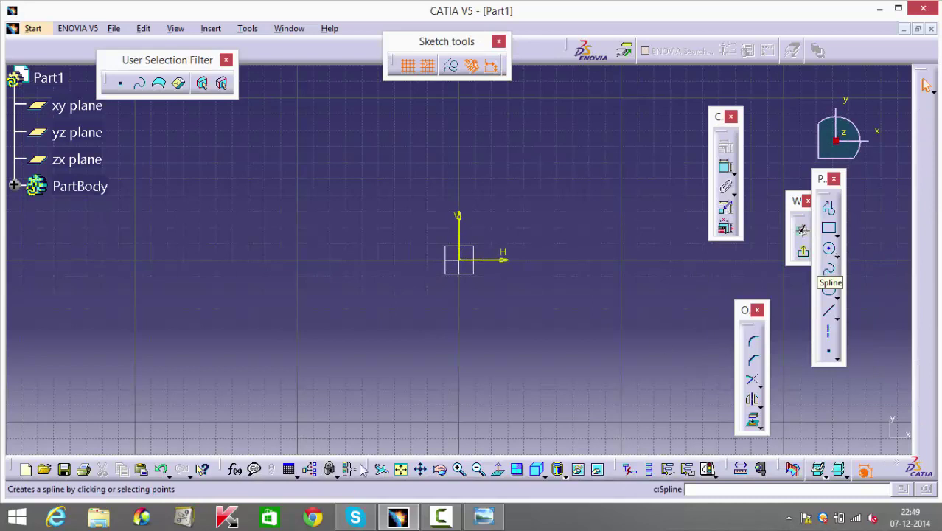
- Consult the knuckle joint drawing and sketch a circle about 82 mm in diameter centred on the sketch origin
{"action": "mouse_move", "coordinate": [484, 520]}
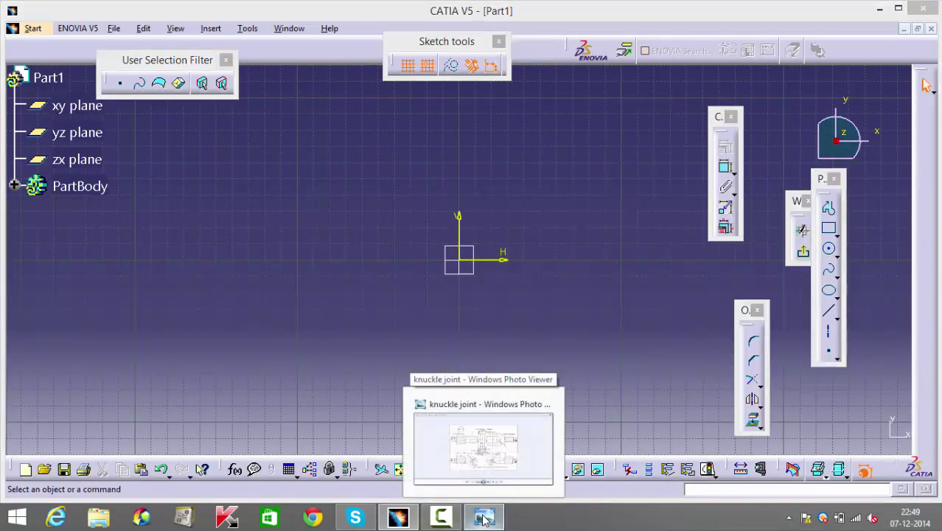
{"action": "left_click", "coordinate": [487, 446]}
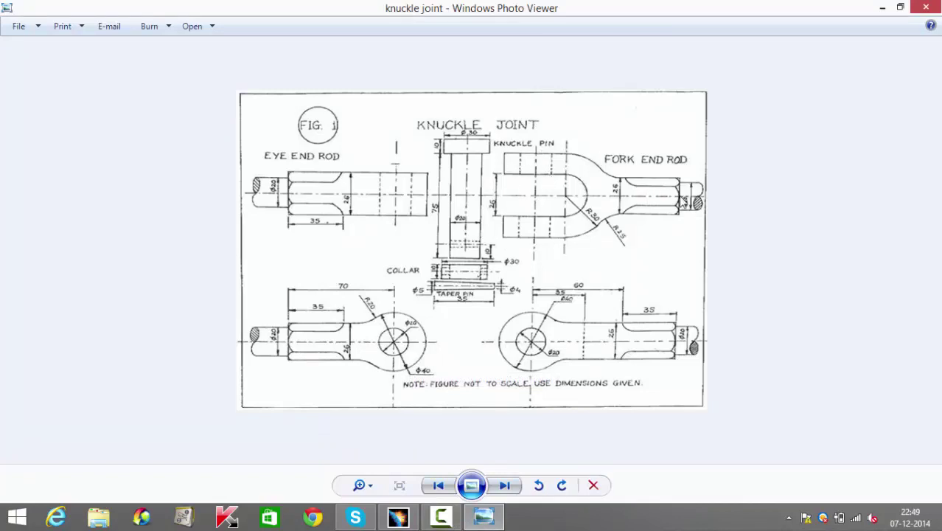
{"action": "left_click", "coordinate": [398, 516]}
{"action": "left_click", "coordinate": [830, 251]}
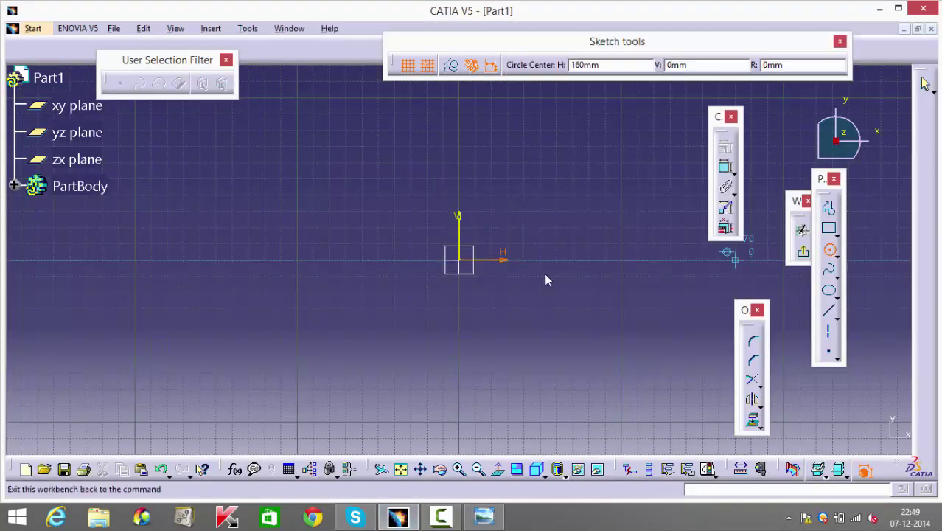
{"action": "left_click", "coordinate": [459, 259]}
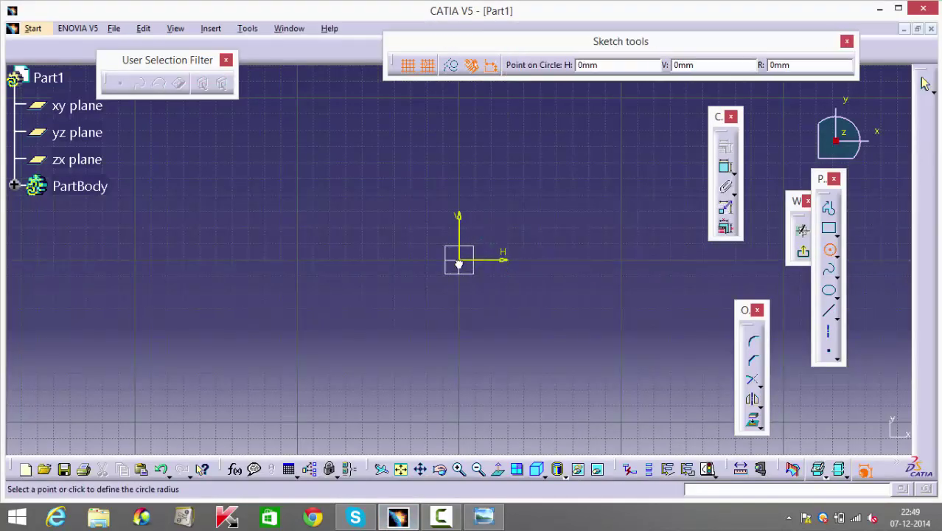
{"action": "left_click", "coordinate": [475, 197]}
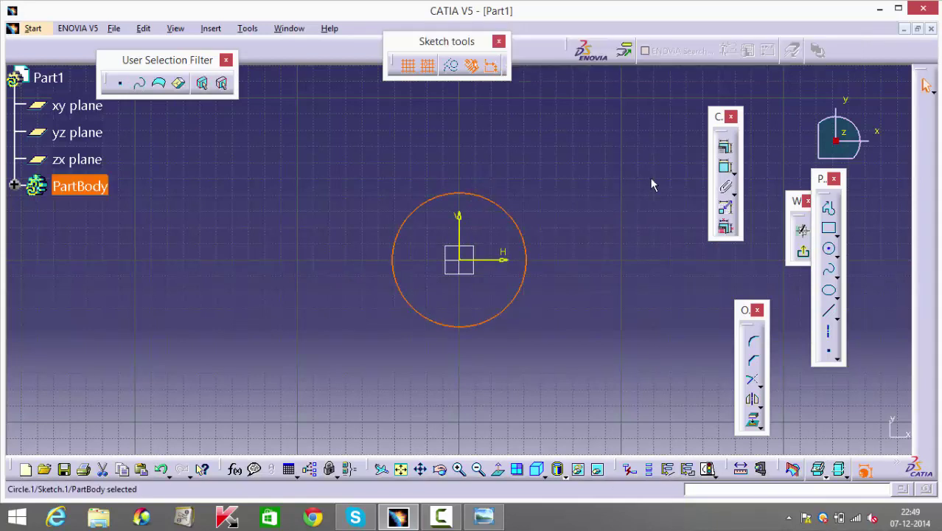
- Dimension the circle and set its diameter to 60 mm
{"action": "left_click", "coordinate": [727, 171]}
{"action": "left_click", "coordinate": [523, 235]}
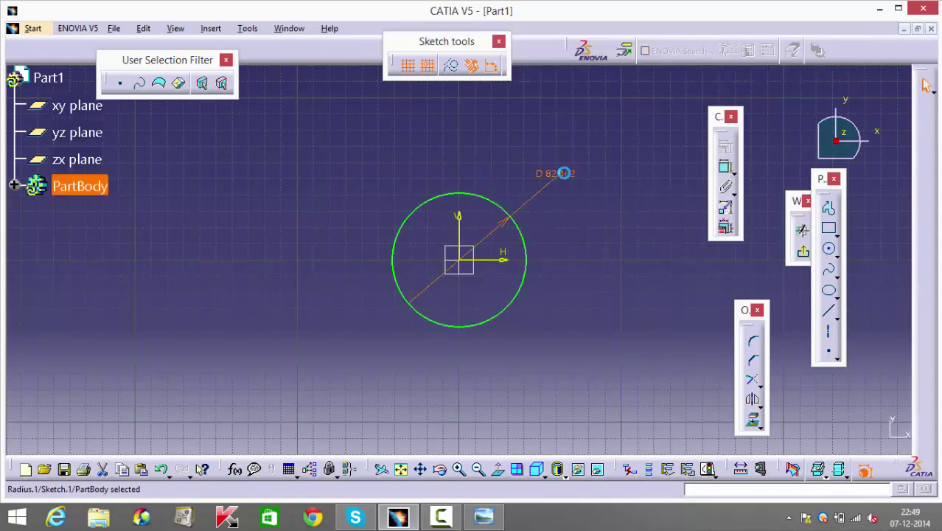
{"action": "double_click", "coordinate": [564, 172]}
{"action": "type", "text": "60mm"}
{"action": "key", "text": "Return"}
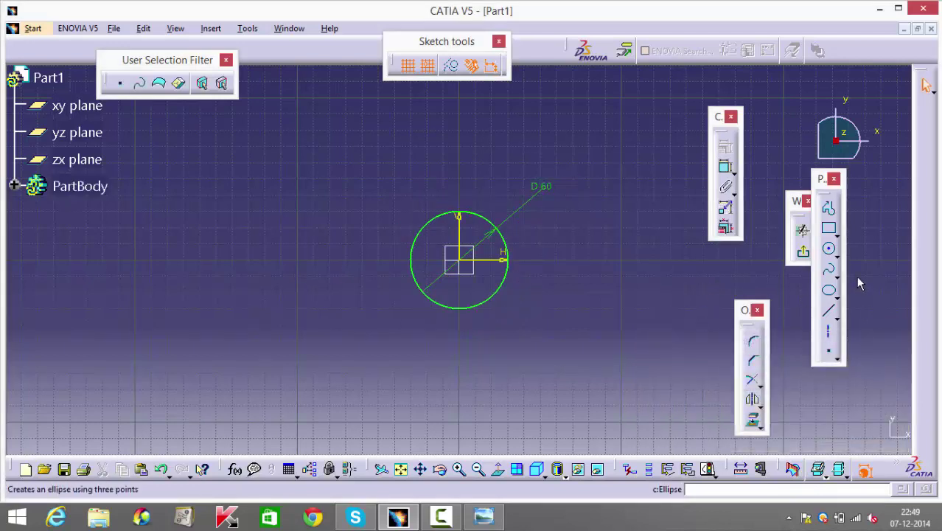
- Sketch a smaller circle about 28 mm in diameter, centred on the origin inside the 60 mm circle
{"action": "left_click", "coordinate": [837, 255]}
{"action": "left_click", "coordinate": [826, 255]}
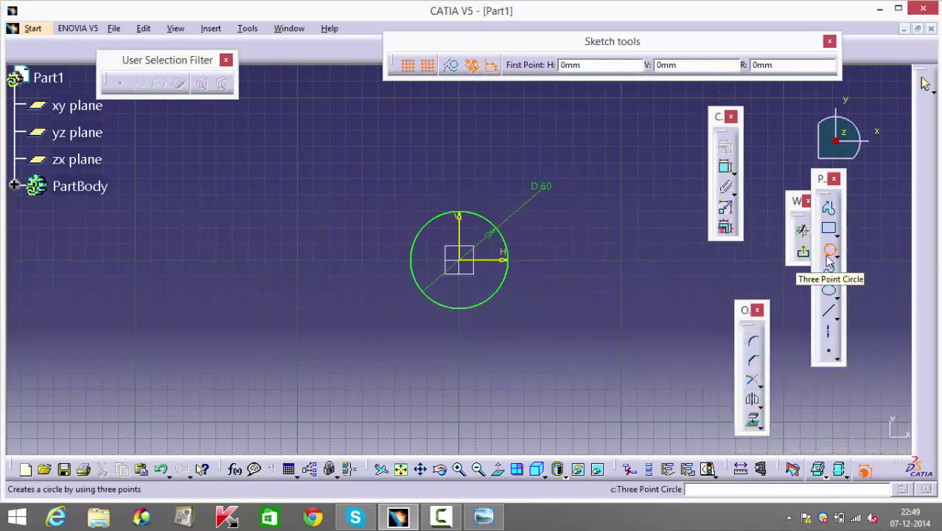
{"action": "left_click", "coordinate": [837, 256]}
{"action": "left_click", "coordinate": [837, 257]}
{"action": "left_click", "coordinate": [837, 257]}
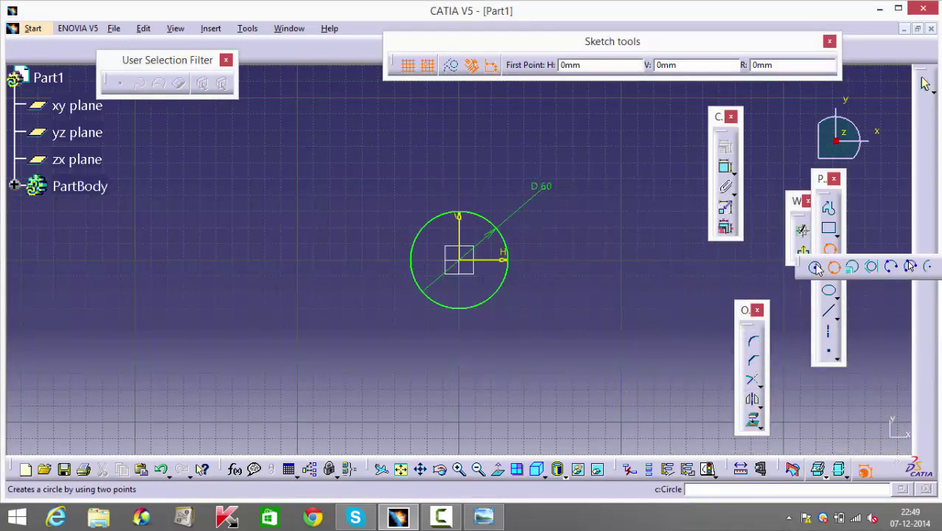
{"action": "left_click", "coordinate": [816, 268]}
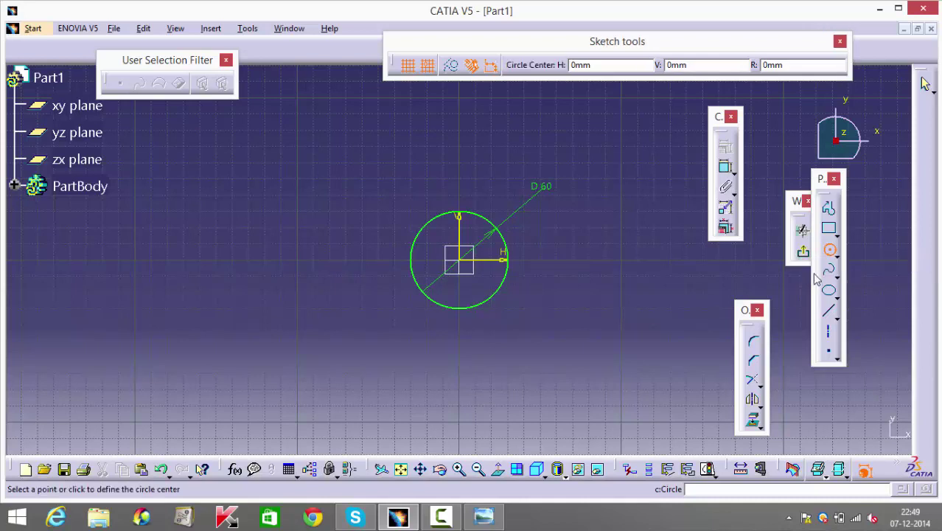
{"action": "left_click", "coordinate": [467, 266]}
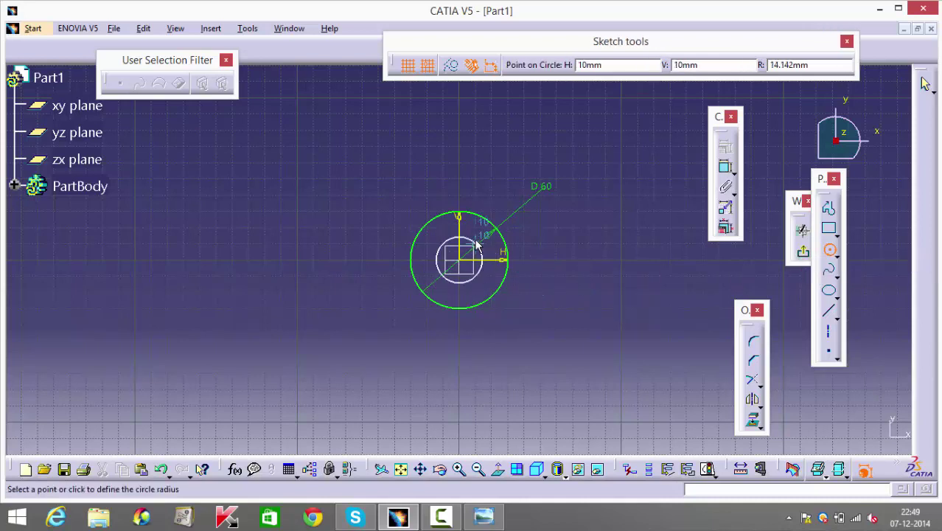
{"action": "left_click", "coordinate": [477, 245]}
- Dimension the inner circle and set its diameter to 30 mm
{"action": "left_click", "coordinate": [726, 167]}
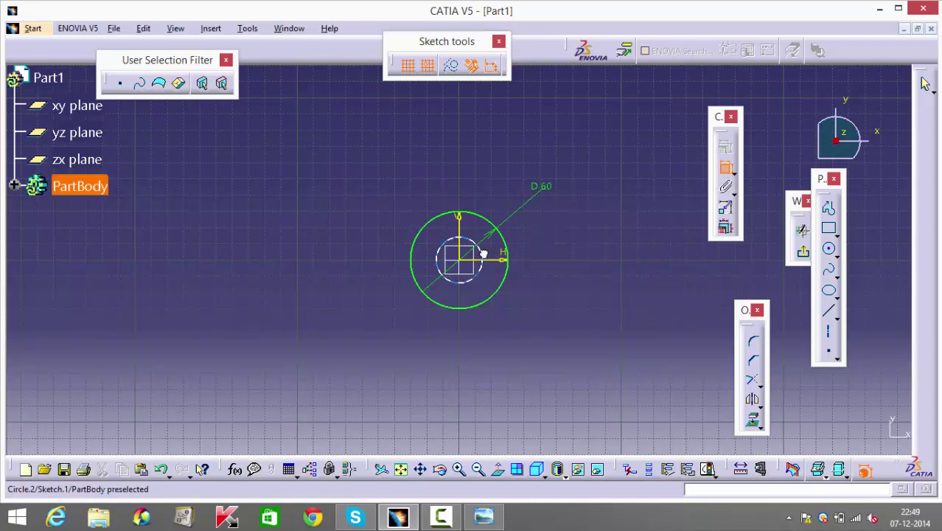
{"action": "left_click", "coordinate": [483, 253]}
{"action": "left_click", "coordinate": [598, 214]}
{"action": "double_click", "coordinate": [611, 217]}
{"action": "type", "text": "30"}
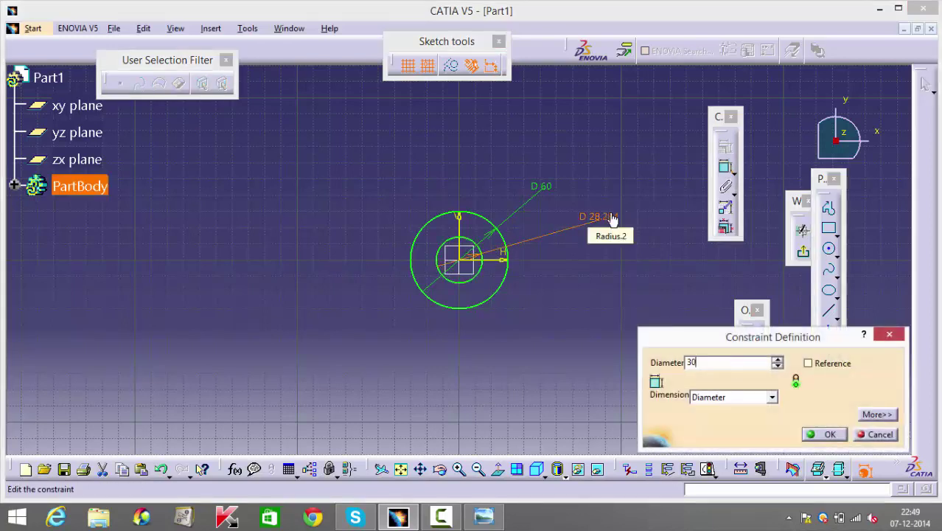
{"action": "key", "text": "Return"}
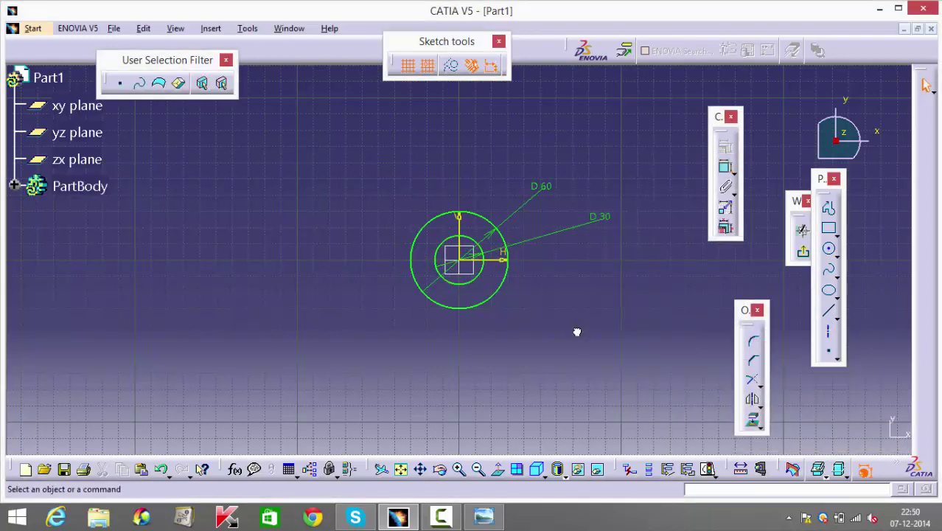
- Consult the fork end in the reference drawing and sketch a rectangle crossing both circles and extending well beyond them in the negative H direction
{"action": "left_click", "coordinate": [484, 516]}
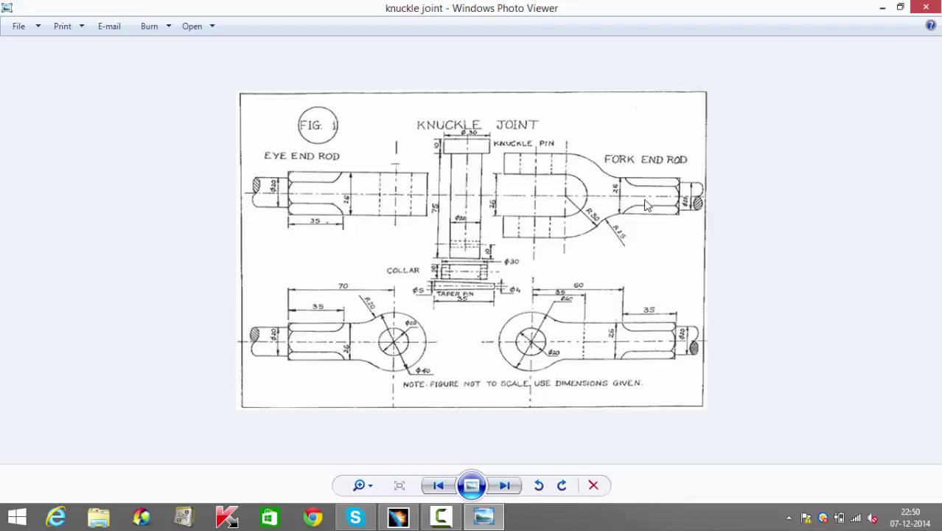
{"action": "left_click", "coordinate": [441, 518]}
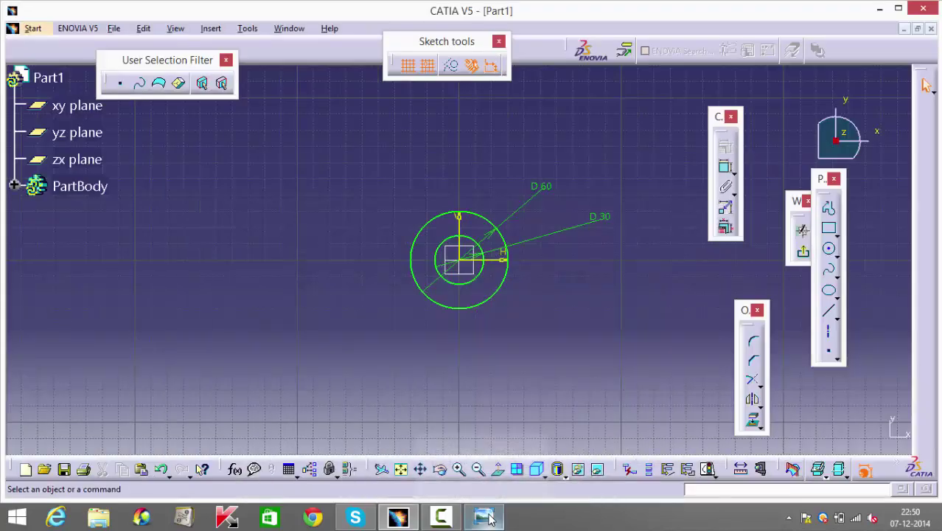
{"action": "left_click", "coordinate": [829, 228]}
{"action": "left_click", "coordinate": [303, 197]}
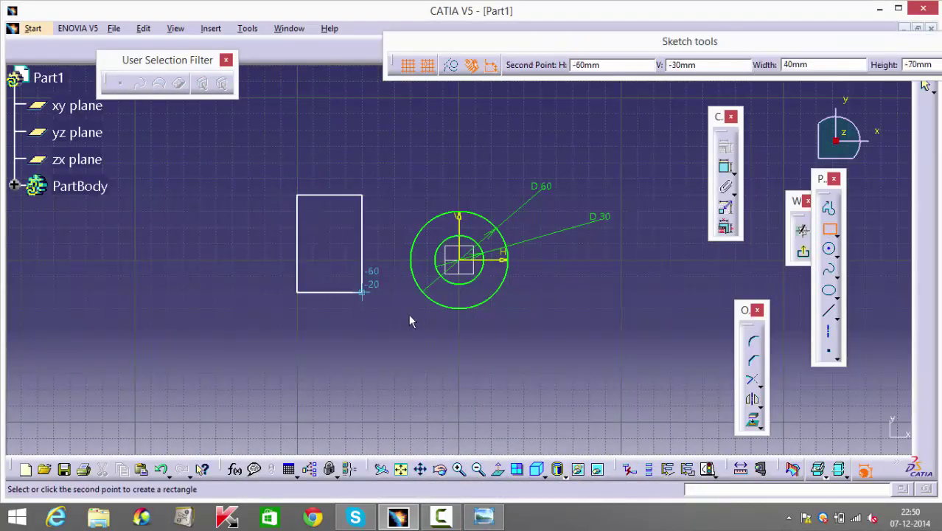
{"action": "left_click", "coordinate": [492, 324]}
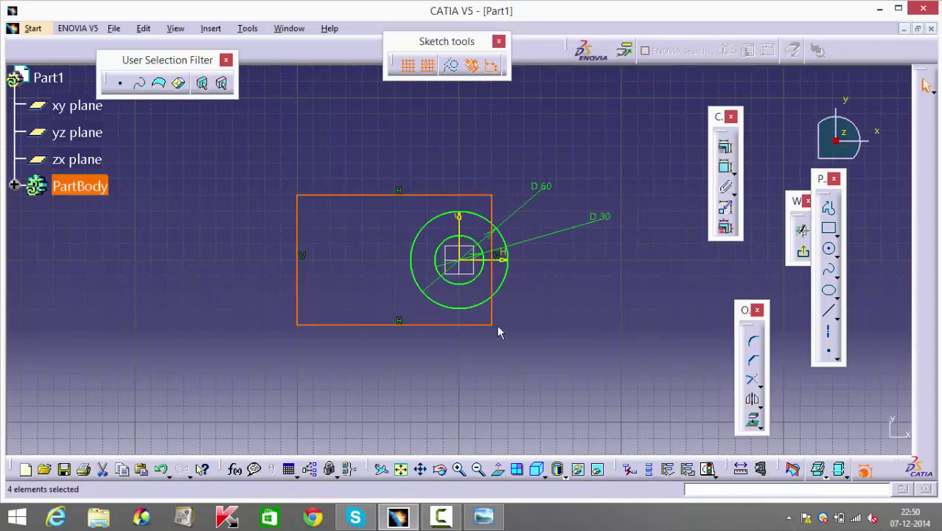
{"action": "left_click", "coordinate": [588, 383]}
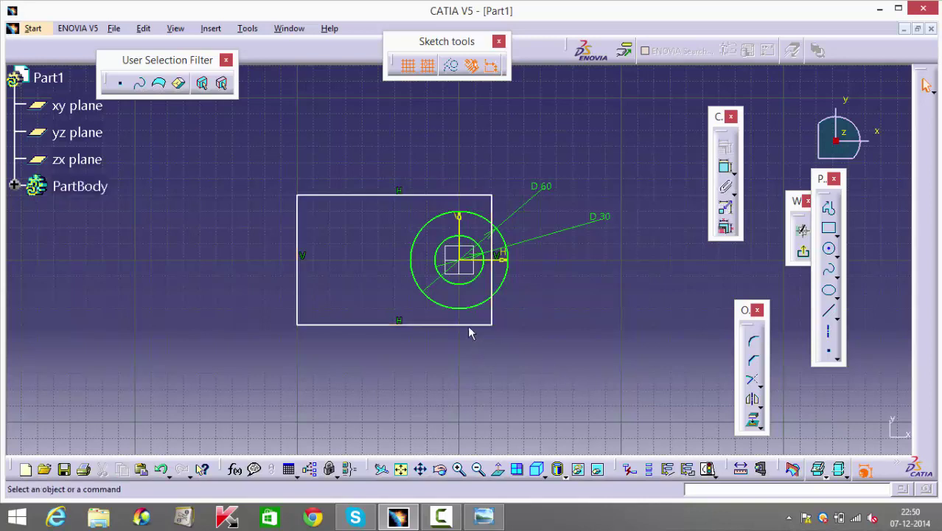
- Constrain the rectangle's two horizontal edges to be symmetric about the H axis
{"action": "left_click_drag", "start_coordinate": [463, 325], "coordinate": [458, 325]}
{"action": "left_click", "coordinate": [480, 195], "text": "ctrl"}
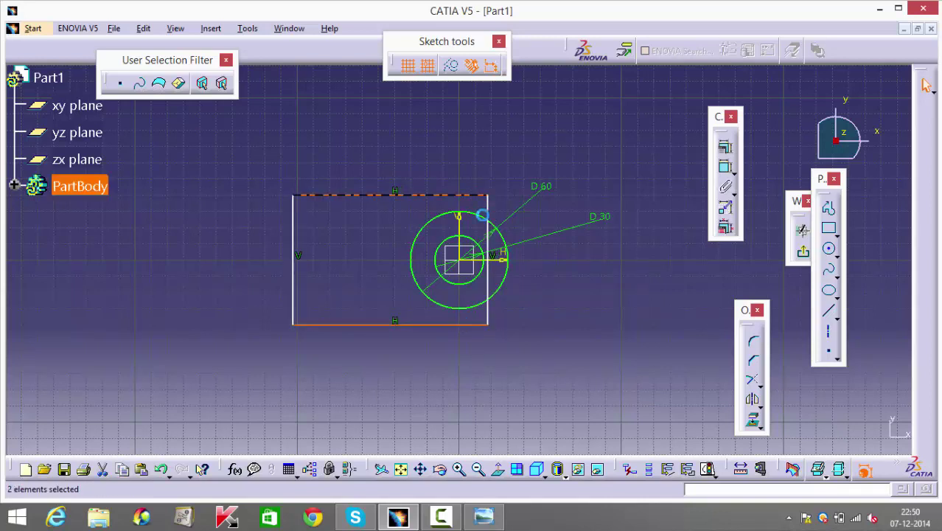
{"action": "left_click", "coordinate": [511, 264], "text": "ctrl"}
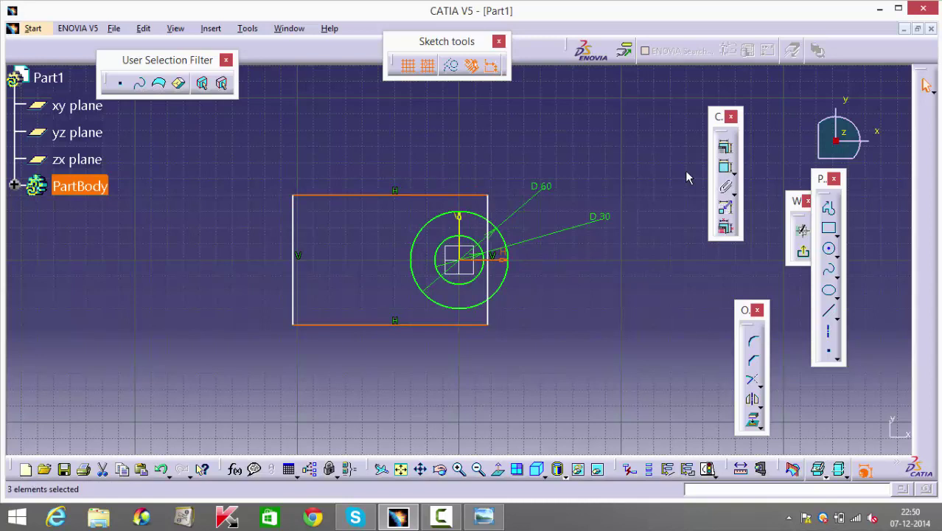
{"action": "left_click", "coordinate": [726, 147]}
{"action": "left_click", "coordinate": [778, 378]}
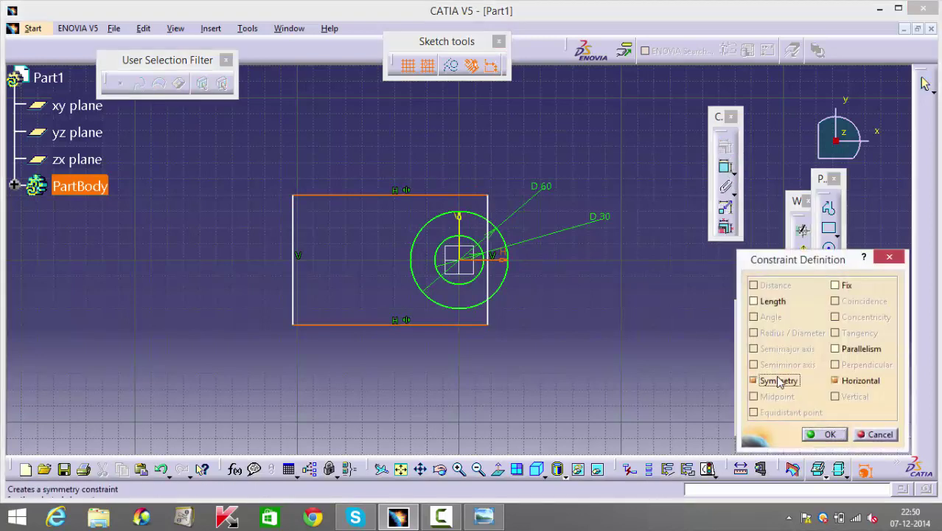
{"action": "left_click", "coordinate": [825, 428]}
- Make the rectangle's bottom edge tangent to the outer circle, and move its right edge outward beyond that circle
{"action": "left_click", "coordinate": [442, 324]}
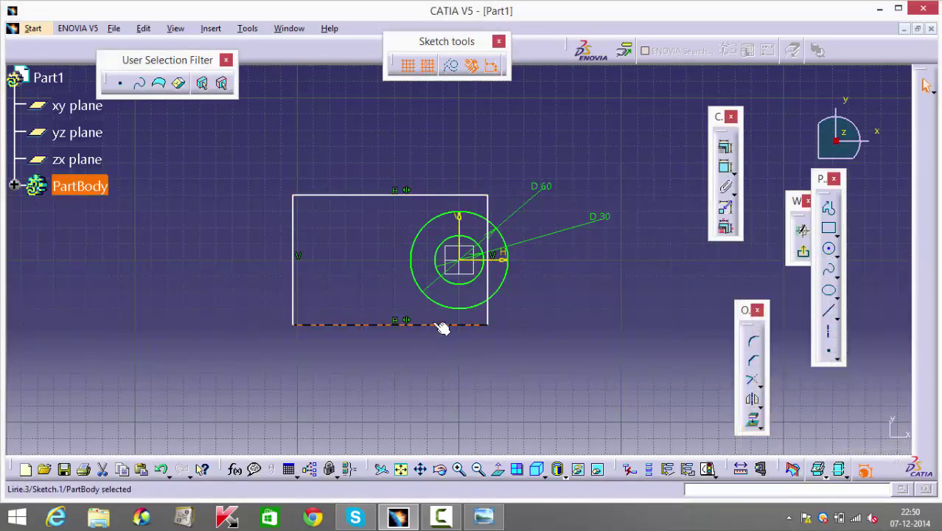
{"action": "left_click", "coordinate": [477, 305], "text": "ctrl"}
{"action": "left_click", "coordinate": [705, 145]}
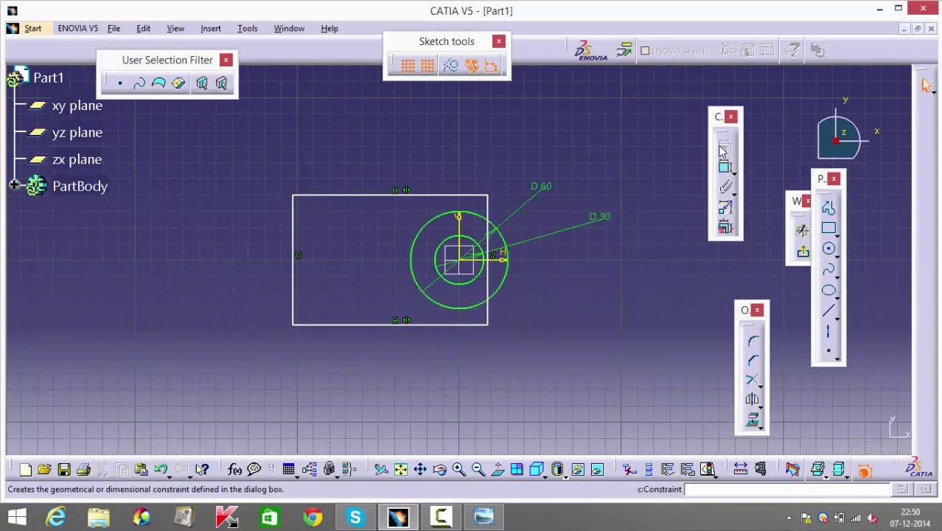
{"action": "left_click", "coordinate": [472, 324]}
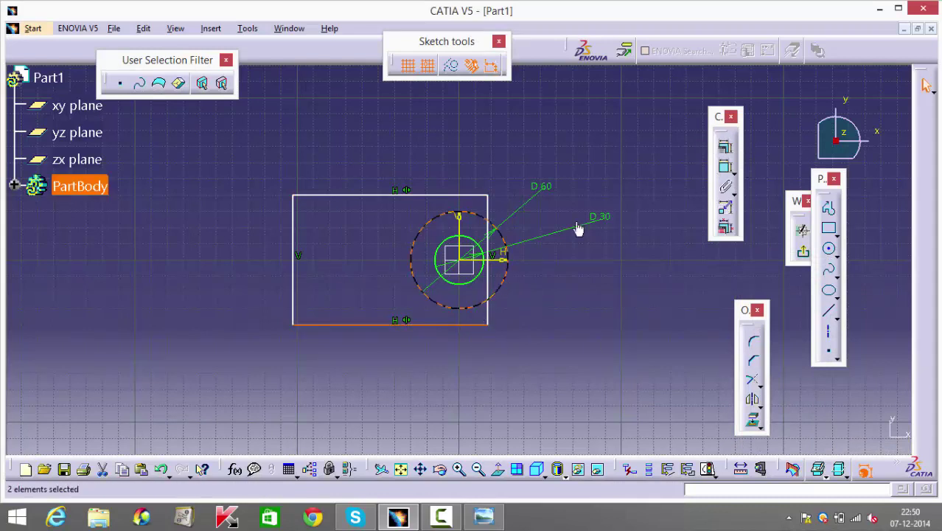
{"action": "left_click", "coordinate": [507, 260], "text": "ctrl"}
{"action": "left_click", "coordinate": [715, 169]}
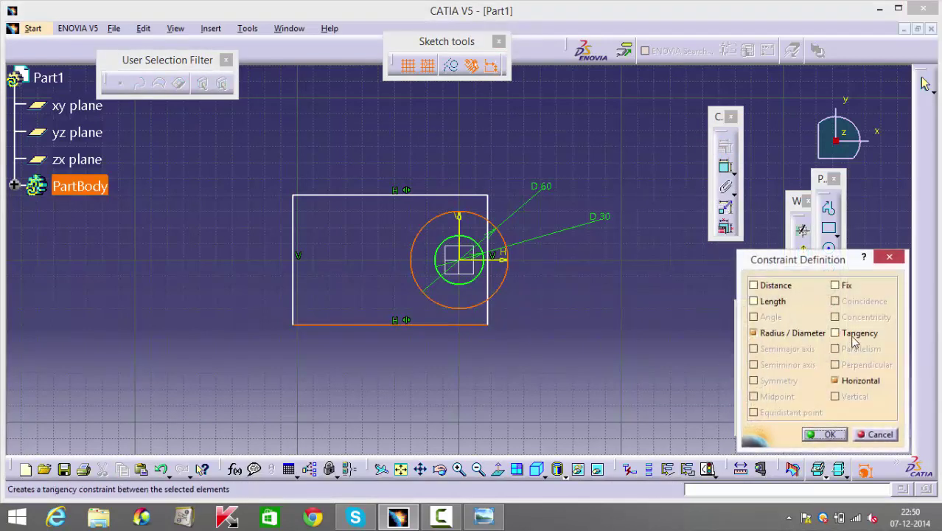
{"action": "left_click", "coordinate": [855, 332]}
{"action": "left_click", "coordinate": [823, 434]}
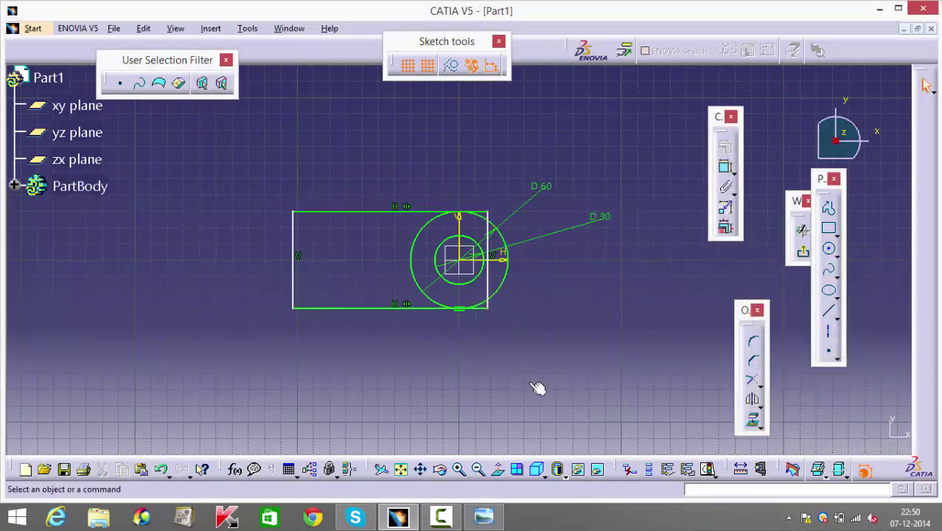
{"action": "left_click_drag", "start_coordinate": [504, 280], "coordinate": [570, 276]}
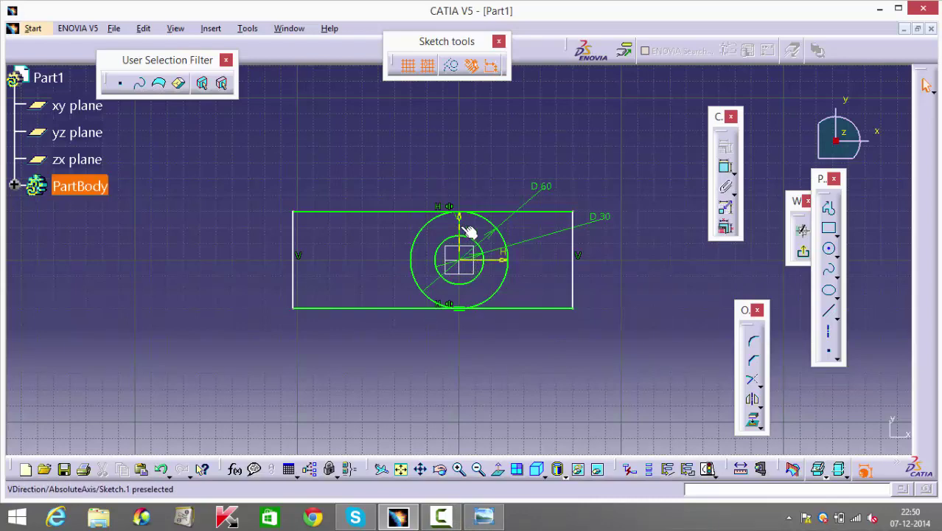
- Consult the fork end in the reference drawing and dimension the rectangle's left edge 55 mm from the sketch origin
{"action": "key", "text": "alt+Tab"}
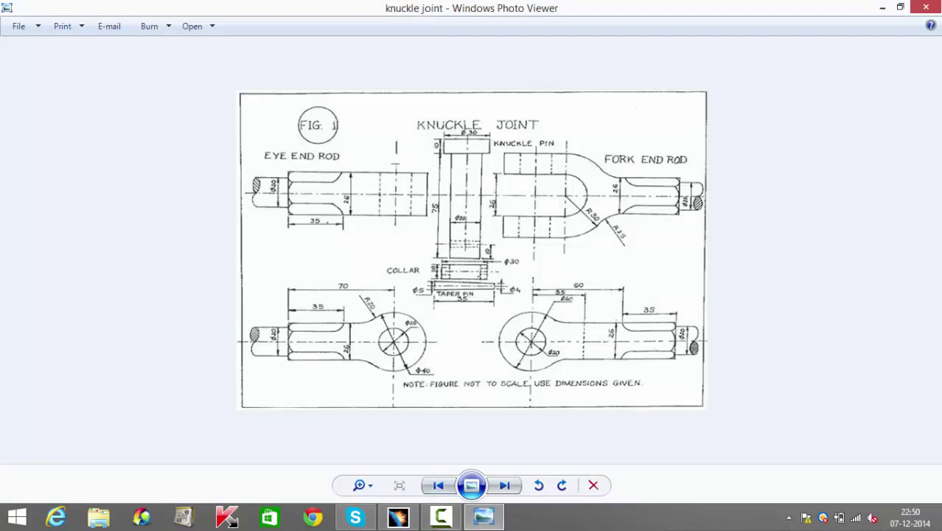
{"action": "key", "text": "alt+Tab"}
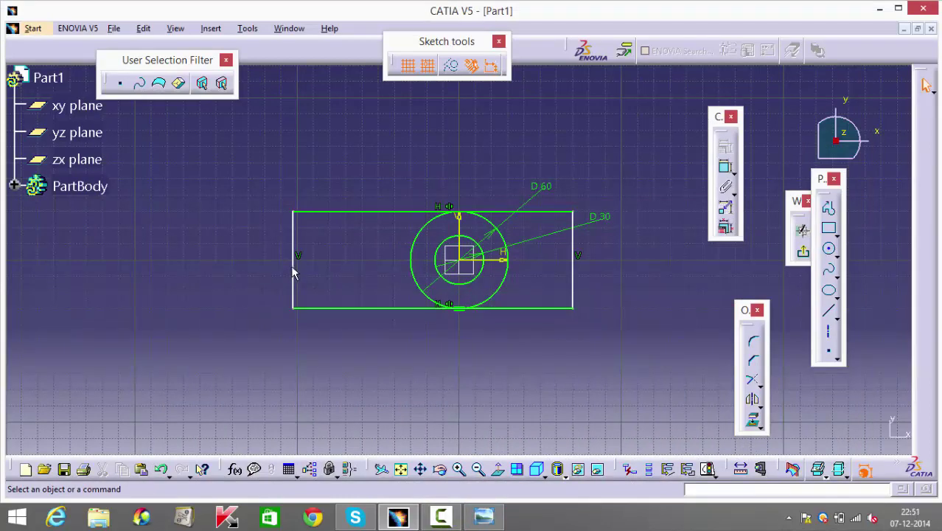
{"action": "left_click", "coordinate": [726, 166]}
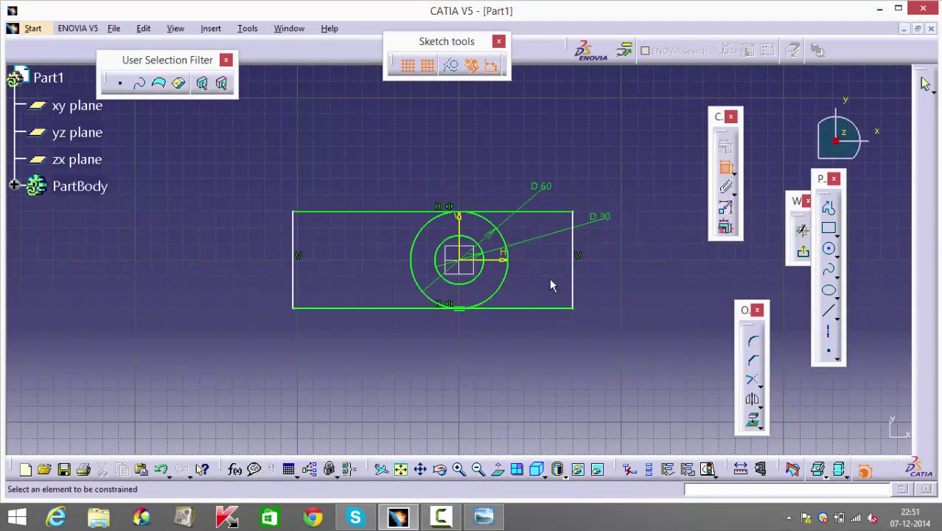
{"action": "key", "text": "alt+Tab"}
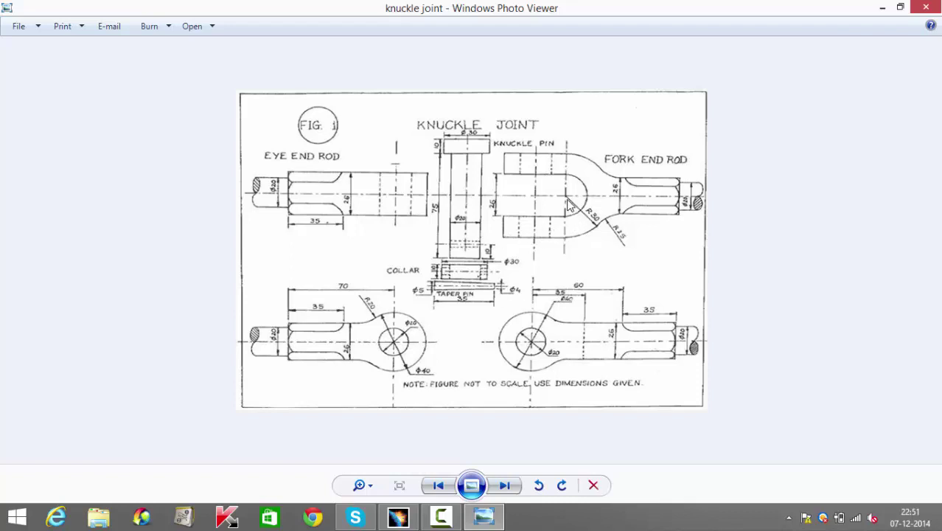
{"action": "left_click", "coordinate": [398, 516]}
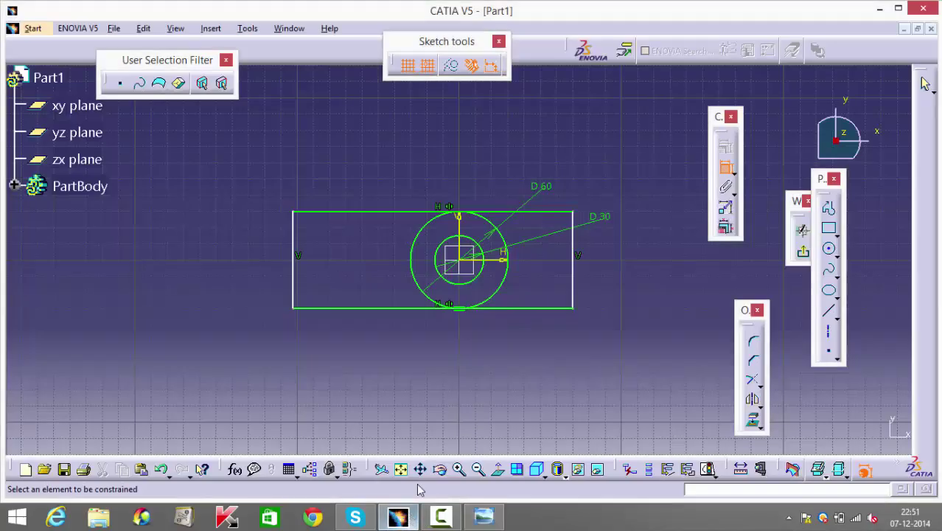
{"action": "left_click", "coordinate": [293, 274]}
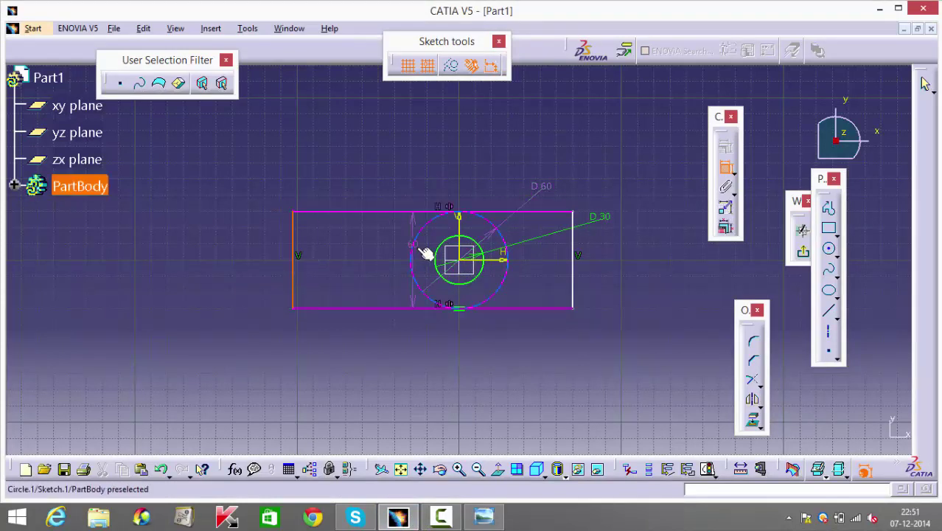
{"action": "left_click", "coordinate": [458, 259]}
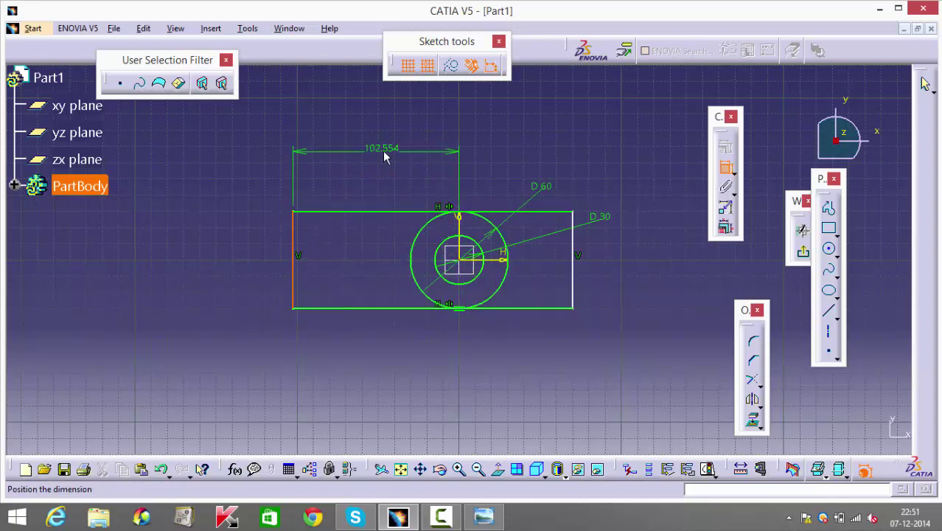
{"action": "left_click", "coordinate": [382, 148]}
{"action": "double_click", "coordinate": [381, 144]}
{"action": "type", "text": "55"}
{"action": "key", "text": "Return"}
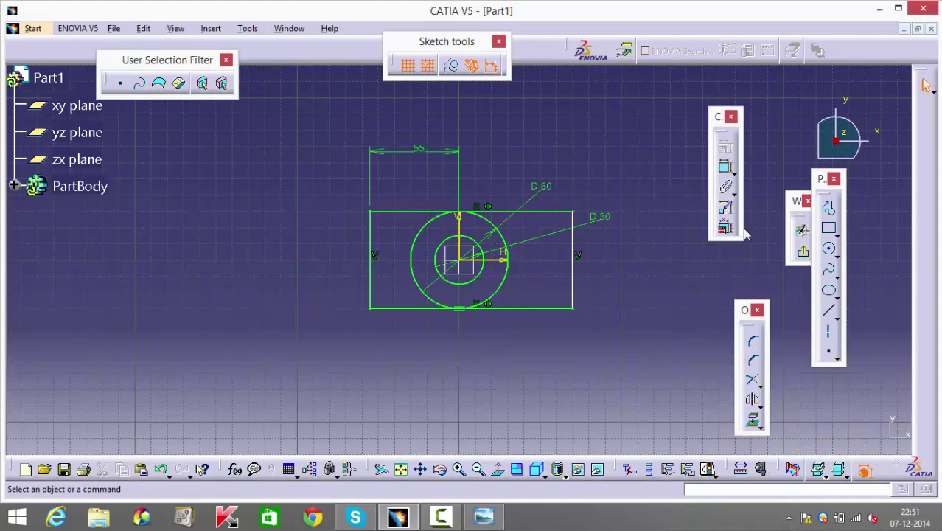
- Sketch a larger rectangle around the first one, ending on the first rectangle's right edge line
{"action": "left_click", "coordinate": [829, 228]}
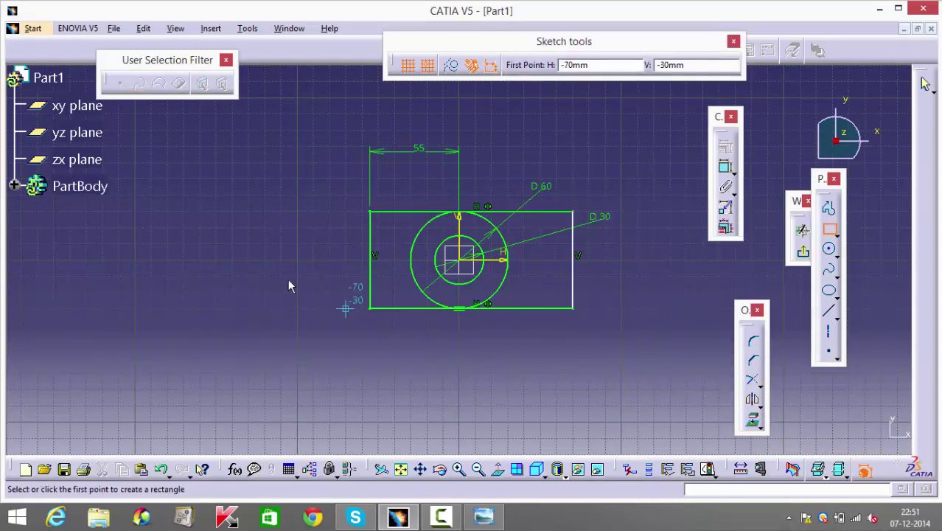
{"action": "left_click", "coordinate": [297, 179]}
{"action": "left_click", "coordinate": [573, 341]}
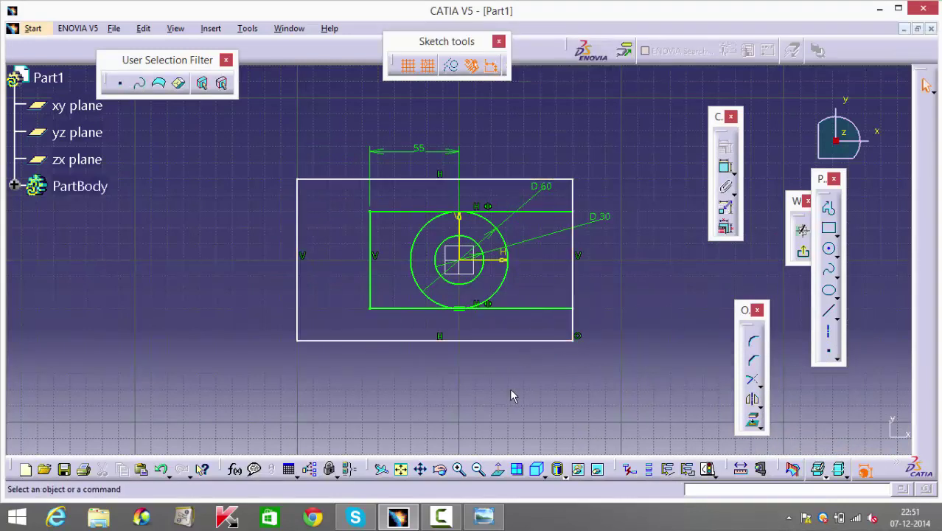
- Constrain the larger rectangle's two horizontal edges to be symmetric about the H axis
{"action": "left_click", "coordinate": [504, 340]}
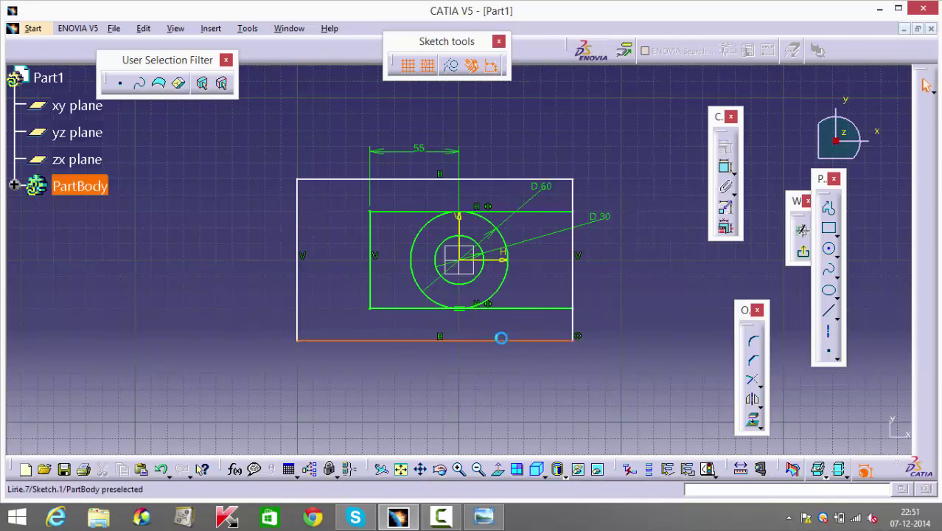
{"action": "left_click", "coordinate": [523, 179], "text": "ctrl"}
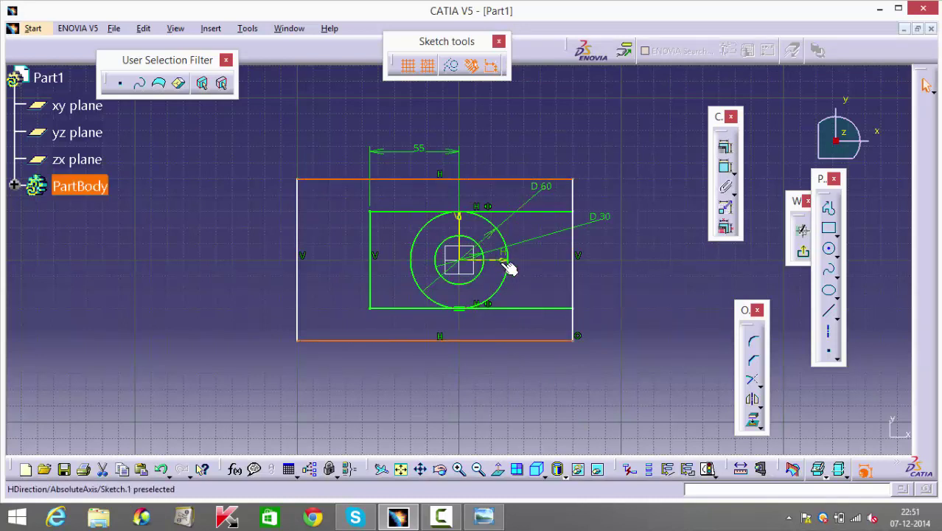
{"action": "left_click", "coordinate": [501, 260]}
{"action": "left_click", "coordinate": [725, 146]}
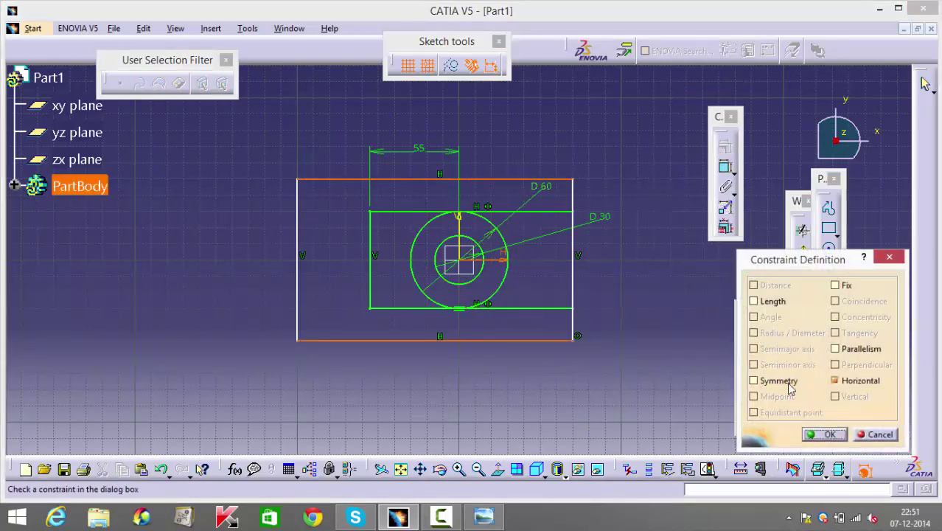
{"action": "left_click", "coordinate": [774, 380]}
{"action": "left_click", "coordinate": [823, 435]}
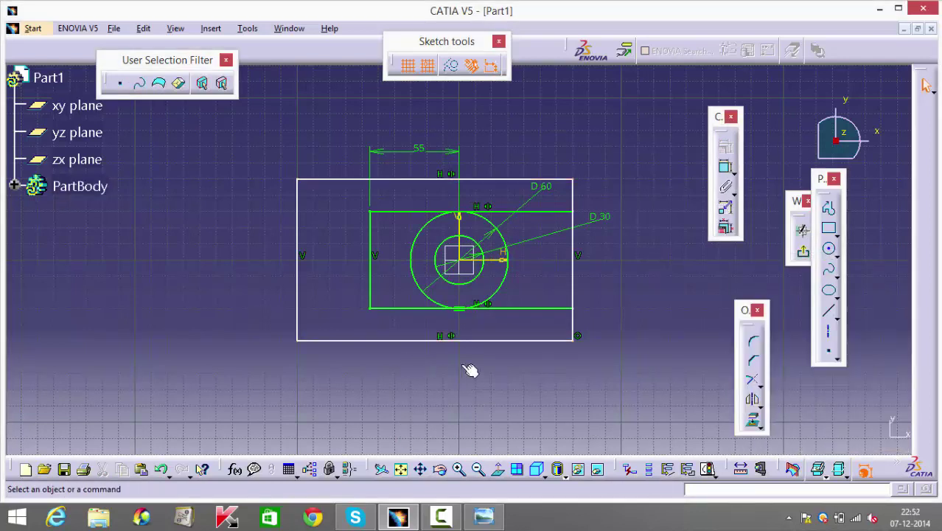
- Make the second rectangle's bottom edge tangent to the inner circle, and move its left edge to just outside the first rectangle's left edge
{"action": "left_click", "coordinate": [477, 340]}
{"action": "left_click", "coordinate": [476, 278], "text": "ctrl"}
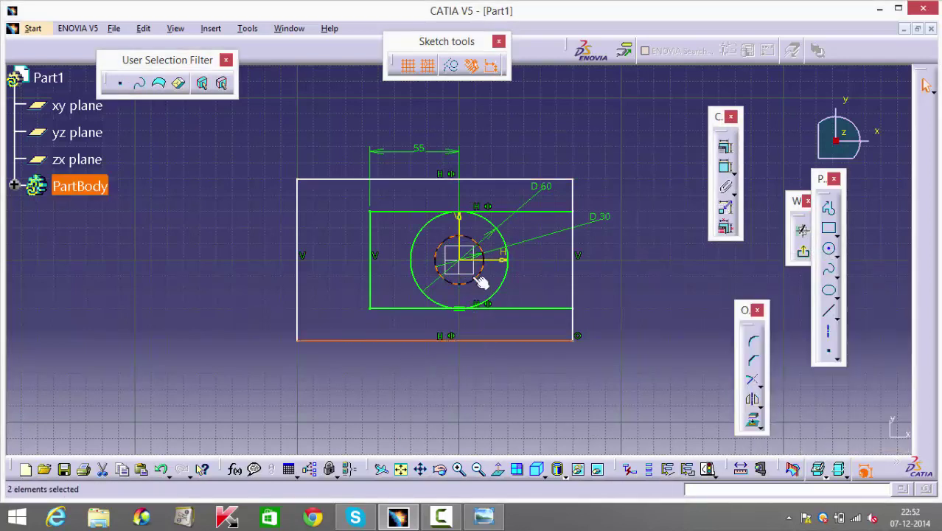
{"action": "left_click", "coordinate": [721, 148]}
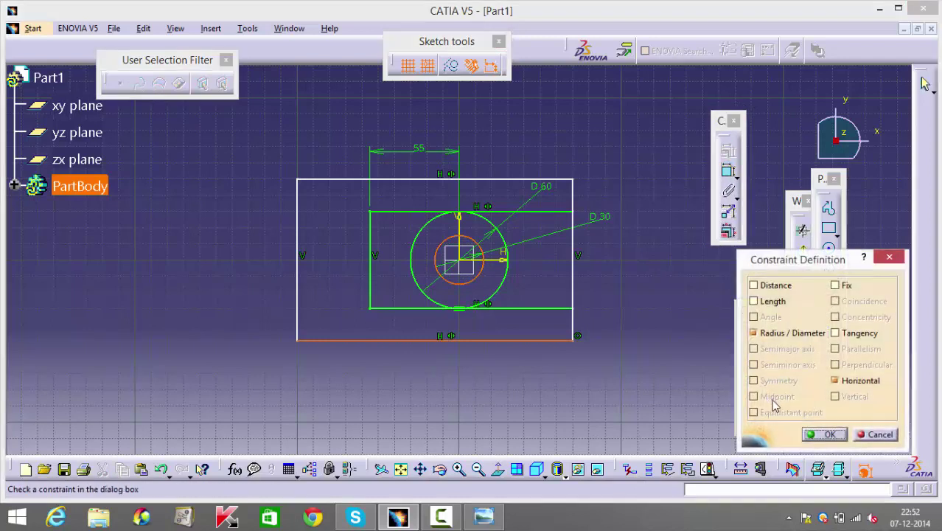
{"action": "left_click", "coordinate": [853, 336]}
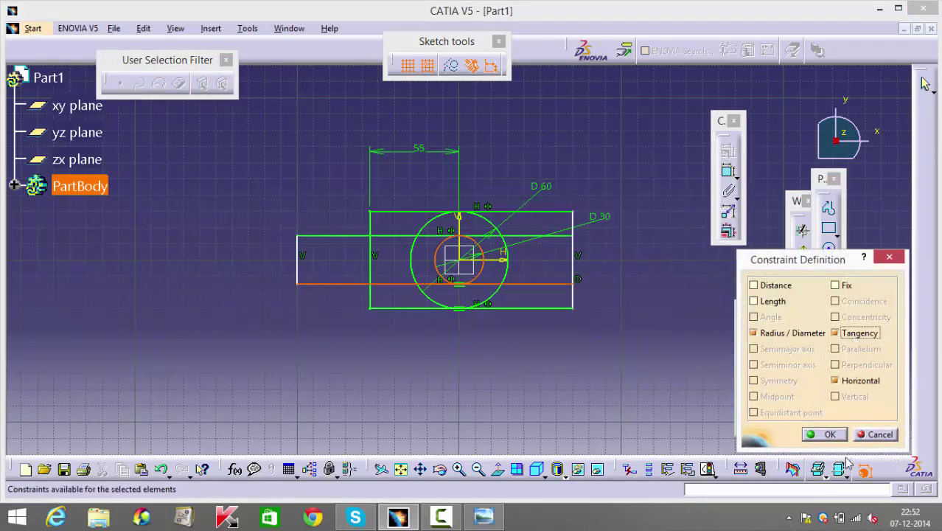
{"action": "left_click", "coordinate": [823, 434]}
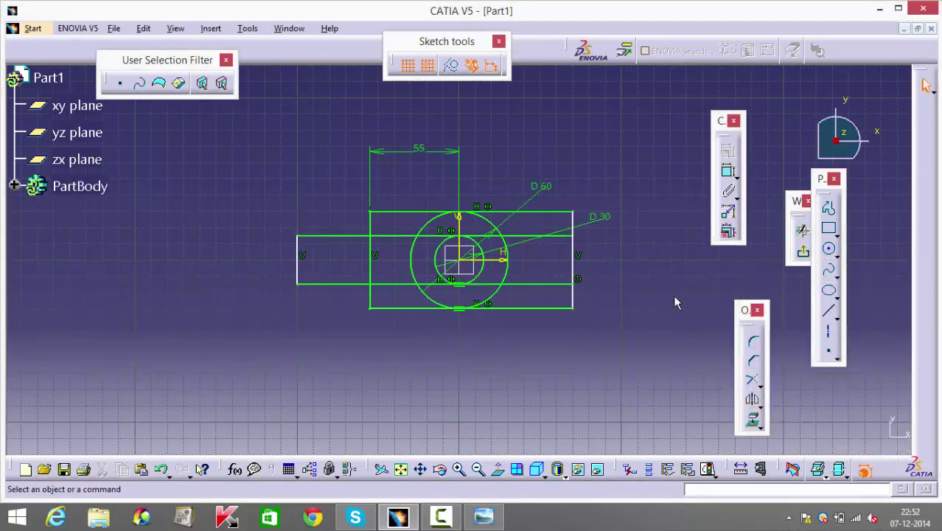
{"action": "mouse_move", "coordinate": [297, 267]}
{"action": "left_mouse_down"}
{"action": "mouse_move", "coordinate": [394, 256]}
{"action": "mouse_move", "coordinate": [358, 257]}
{"action": "left_mouse_up"}
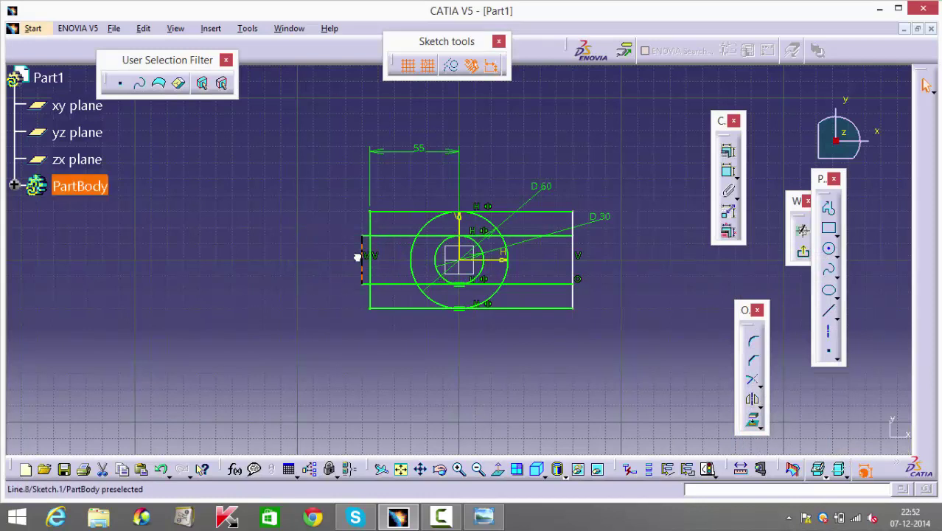
{"action": "left_click", "coordinate": [376, 375]}
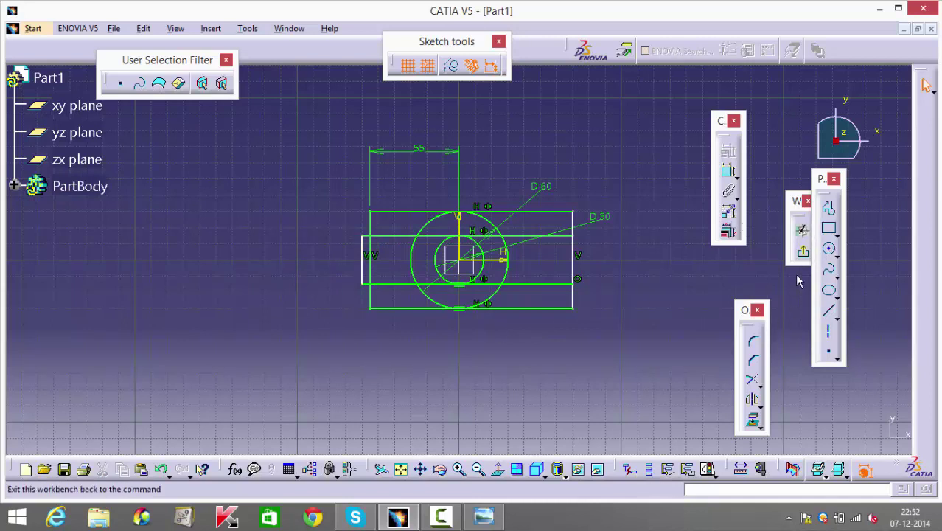
- Quick Trim both rectangles' lines beyond their tangent points on the positive H side, including their vertical right edges
{"action": "left_click", "coordinate": [760, 406]}
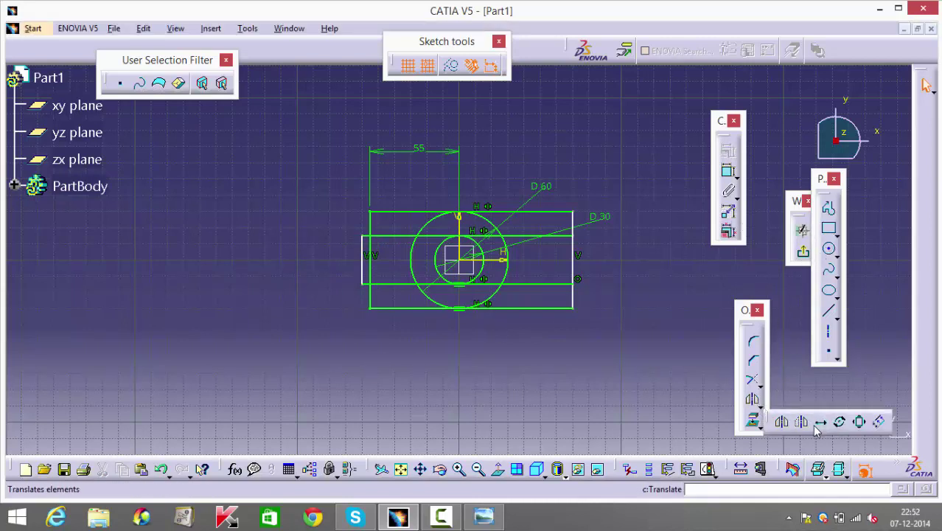
{"action": "left_click", "coordinate": [760, 385]}
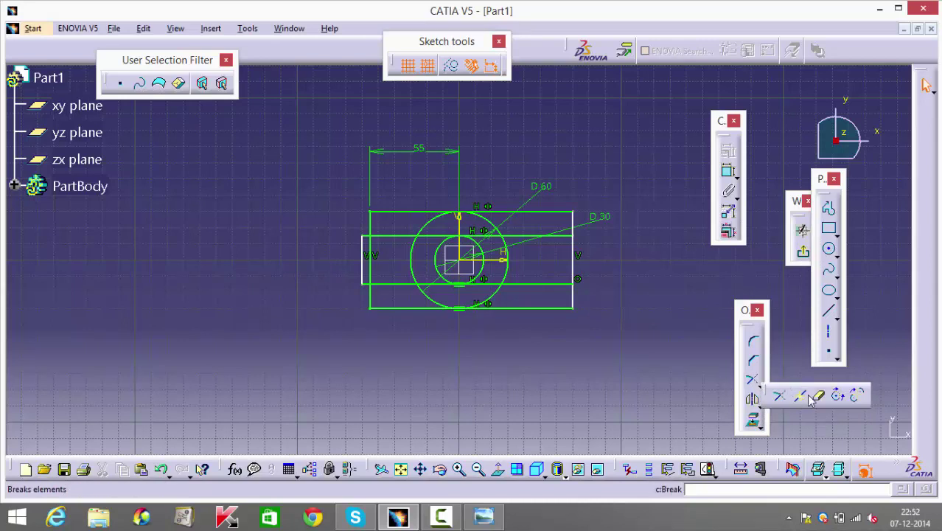
{"action": "left_click", "coordinate": [820, 396]}
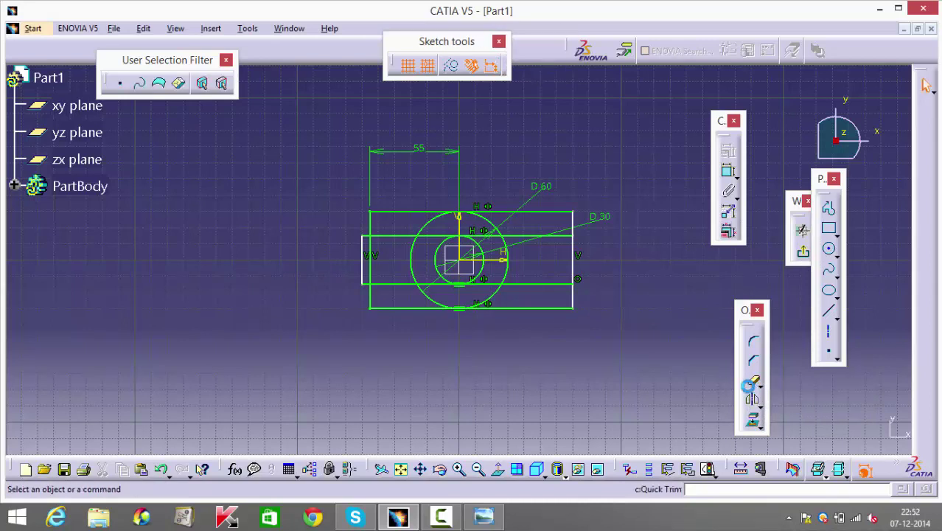
{"action": "left_click", "coordinate": [544, 308]}
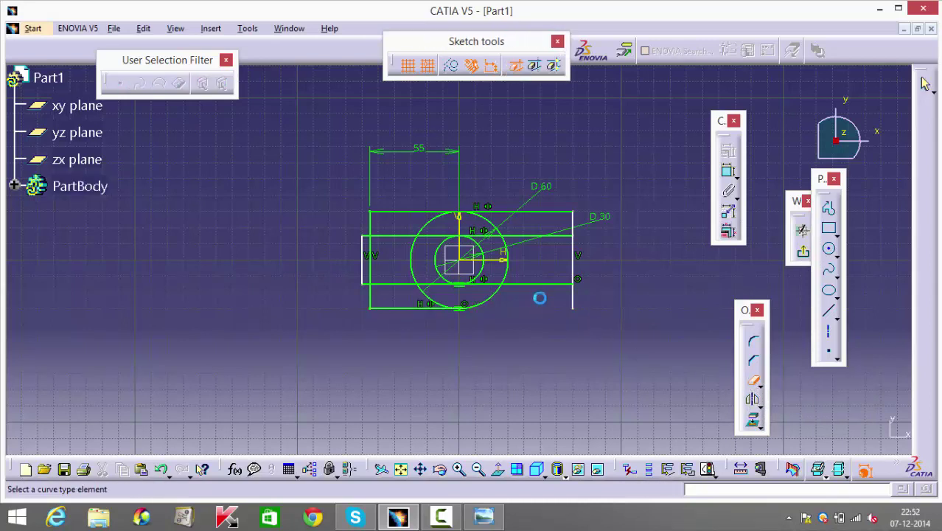
{"action": "left_click", "coordinate": [544, 287]}
{"action": "left_click", "coordinate": [575, 301]}
{"action": "left_click", "coordinate": [554, 235]}
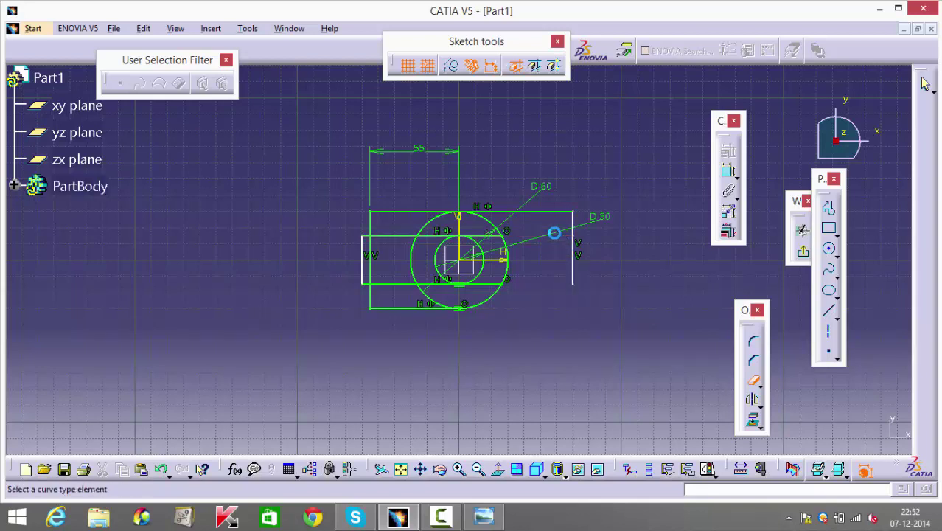
{"action": "left_click", "coordinate": [549, 213]}
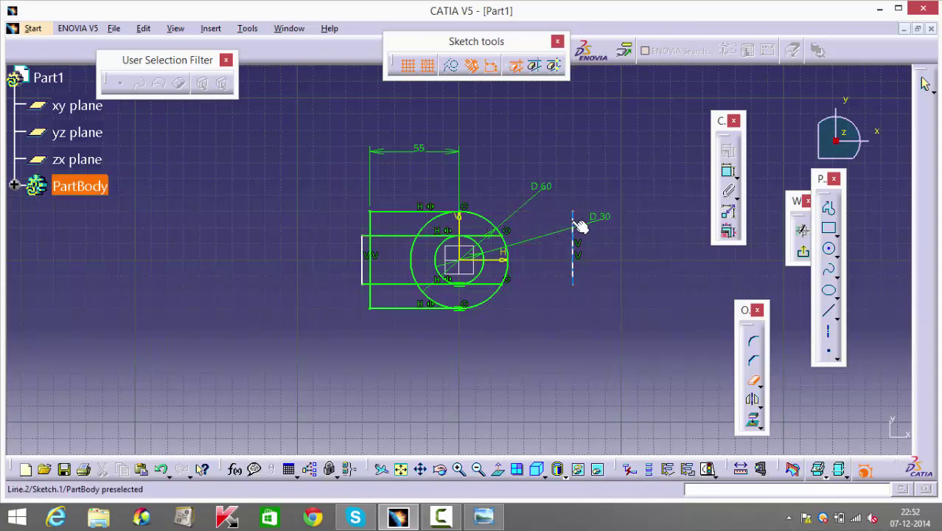
{"action": "left_click", "coordinate": [573, 227]}
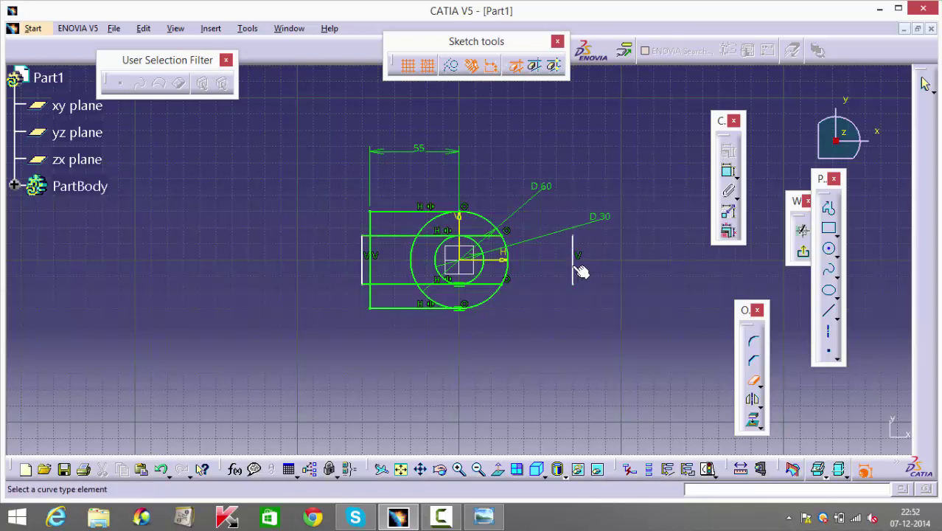
{"action": "left_click", "coordinate": [574, 270]}
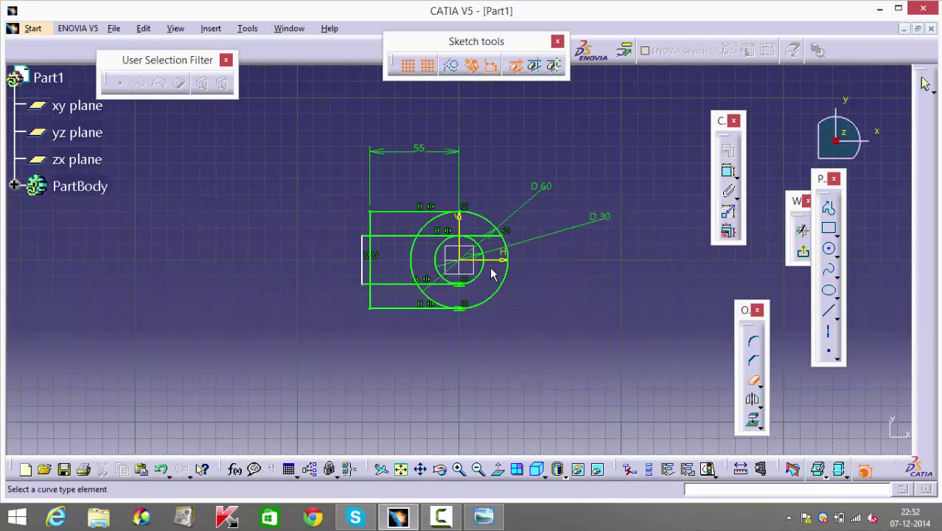
{"action": "left_click", "coordinate": [495, 236]}
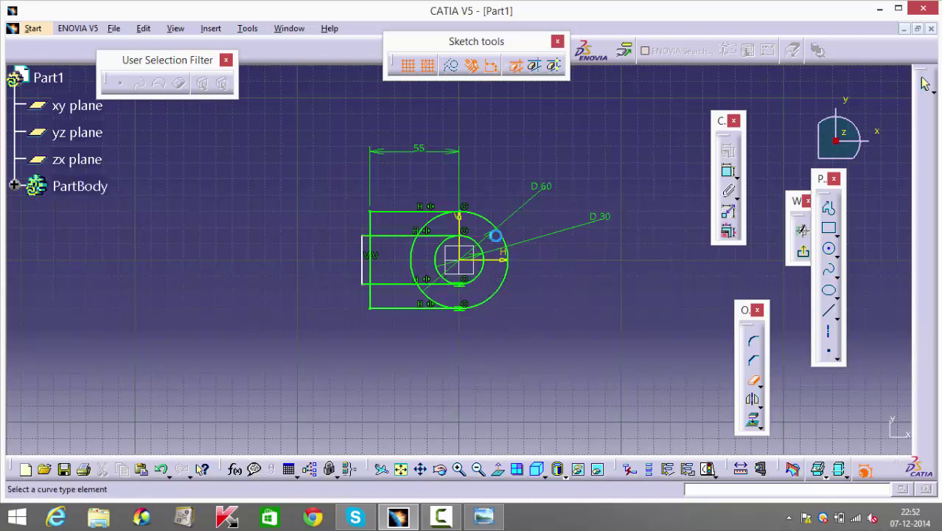
- Trim the circles' left arcs, the second rectangle's left edge and overhangs, and the segment between the arms to leave a U-shaped fork profile
{"action": "left_click", "coordinate": [438, 269]}
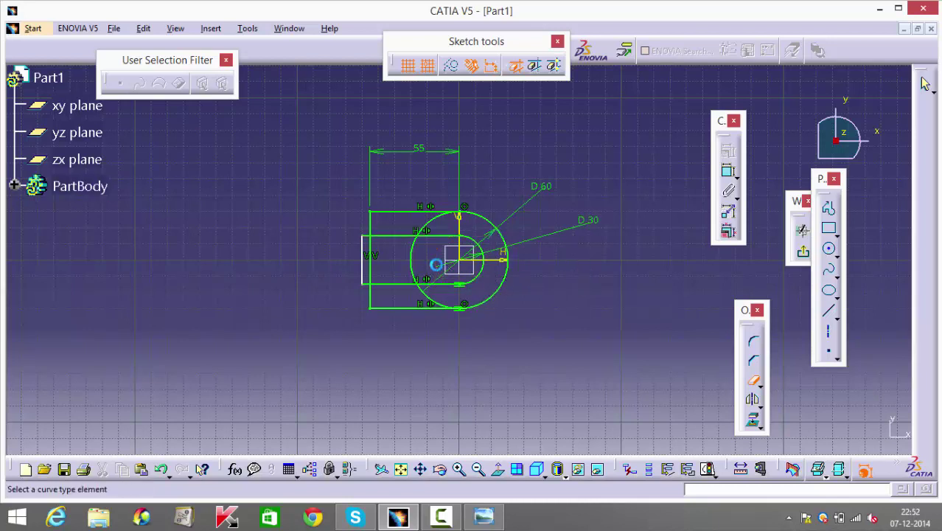
{"action": "left_click", "coordinate": [364, 272]}
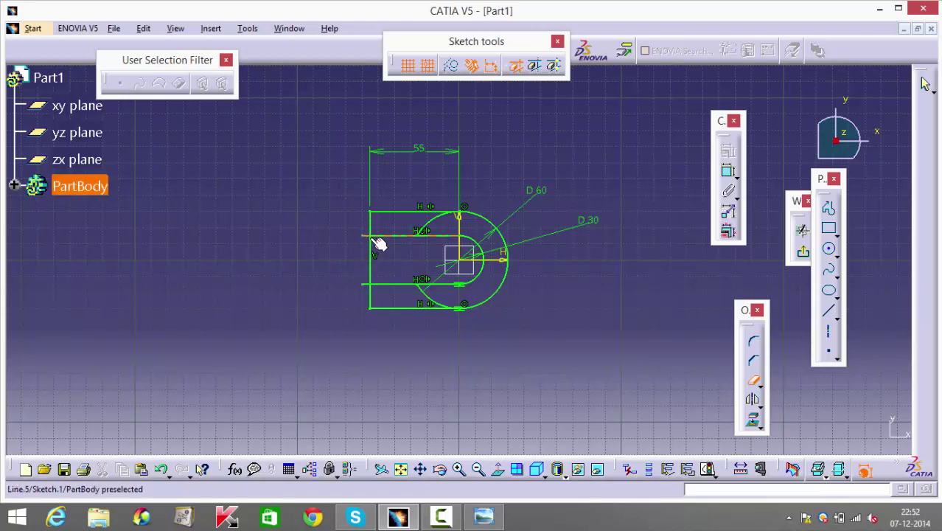
{"action": "left_click", "coordinate": [367, 236]}
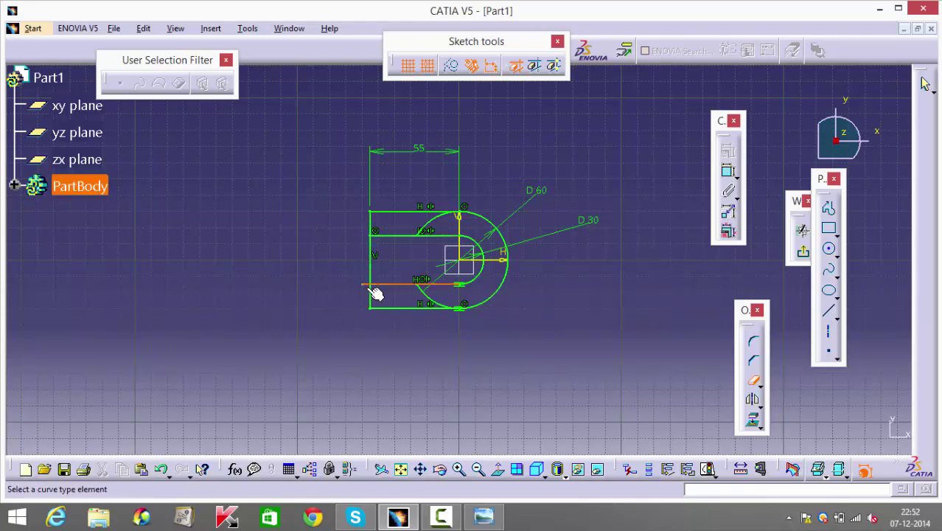
{"action": "left_click", "coordinate": [375, 268]}
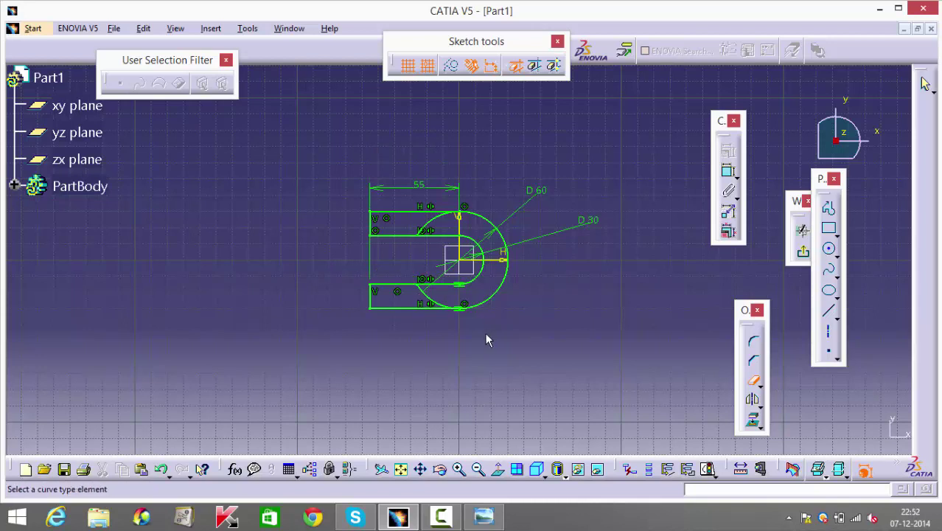
{"action": "left_click", "coordinate": [433, 305]}
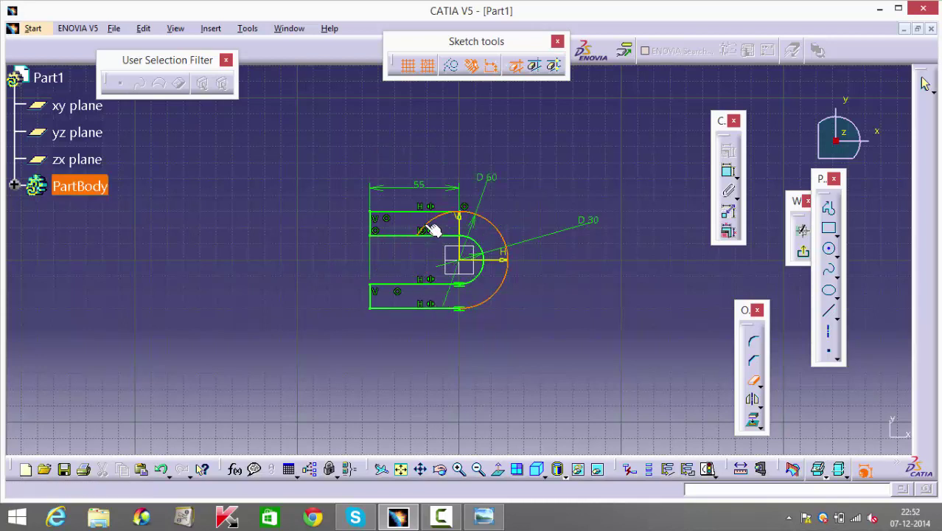
{"action": "left_click", "coordinate": [432, 233]}
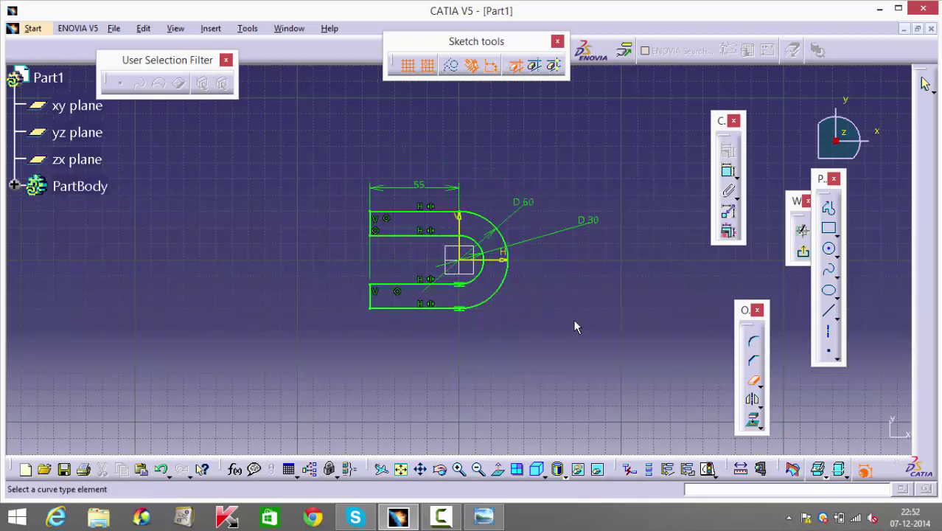
- Check the fork end's shank in the reference drawing and sketch a rectangle for it, starting between the two arcs and extending along positive H
{"action": "left_click", "coordinate": [484, 518]}
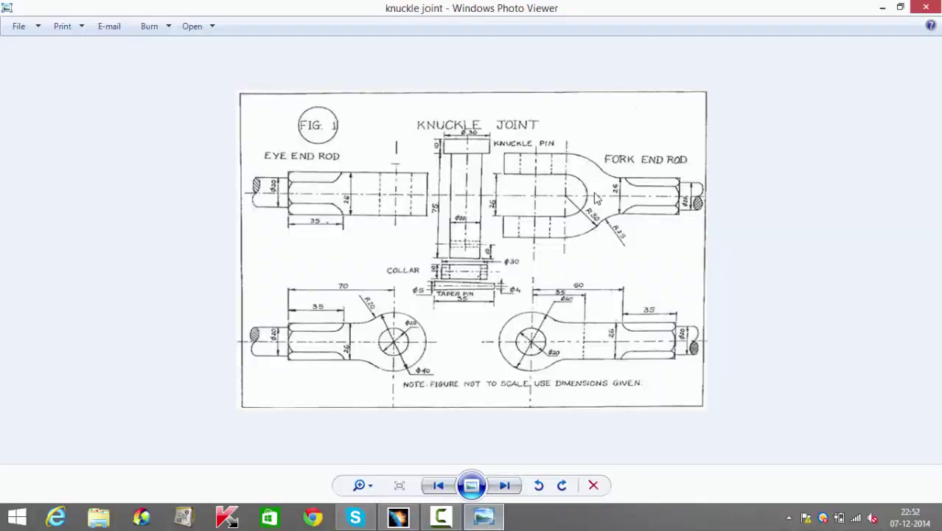
{"action": "left_click", "coordinate": [483, 517]}
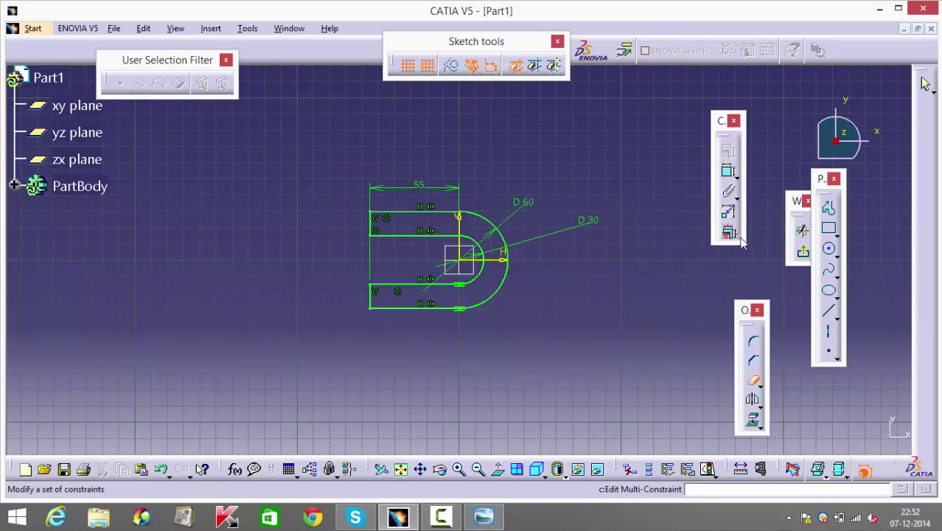
{"action": "left_click", "coordinate": [829, 229]}
{"action": "left_click", "coordinate": [491, 195]}
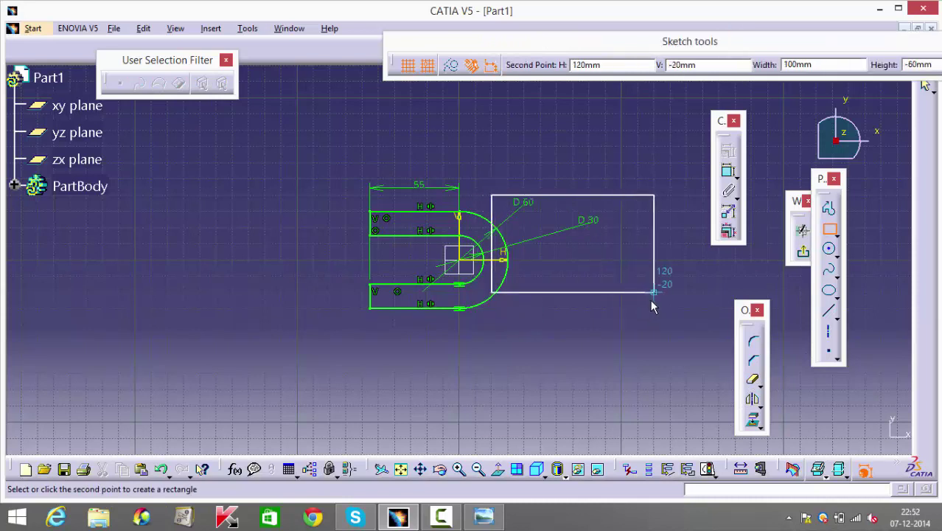
{"action": "left_click", "coordinate": [685, 310]}
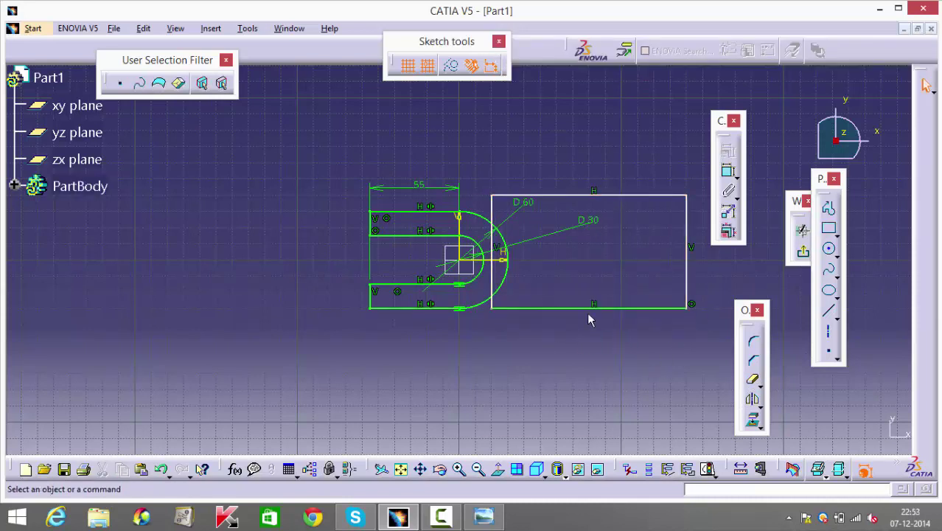
- Delete the coincidence between the shank rectangle's lower edge and the fork arm's line, and move that edge lower
{"action": "right_click", "coordinate": [693, 310]}
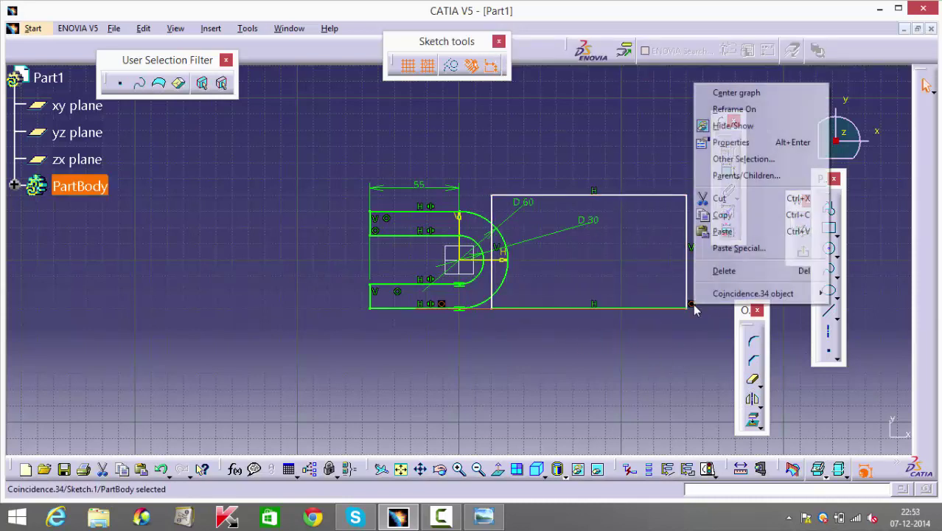
{"action": "left_click", "coordinate": [727, 269]}
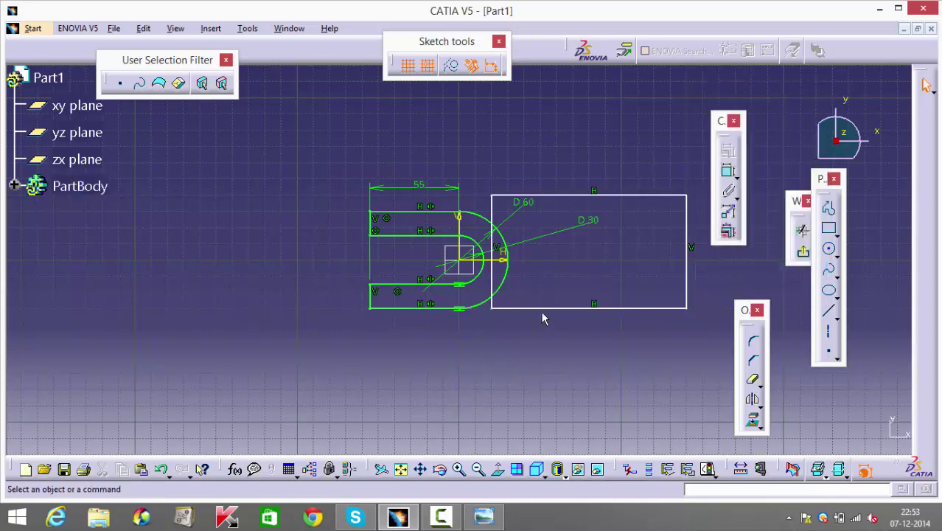
{"action": "left_click_drag", "start_coordinate": [542, 309], "coordinate": [543, 369]}
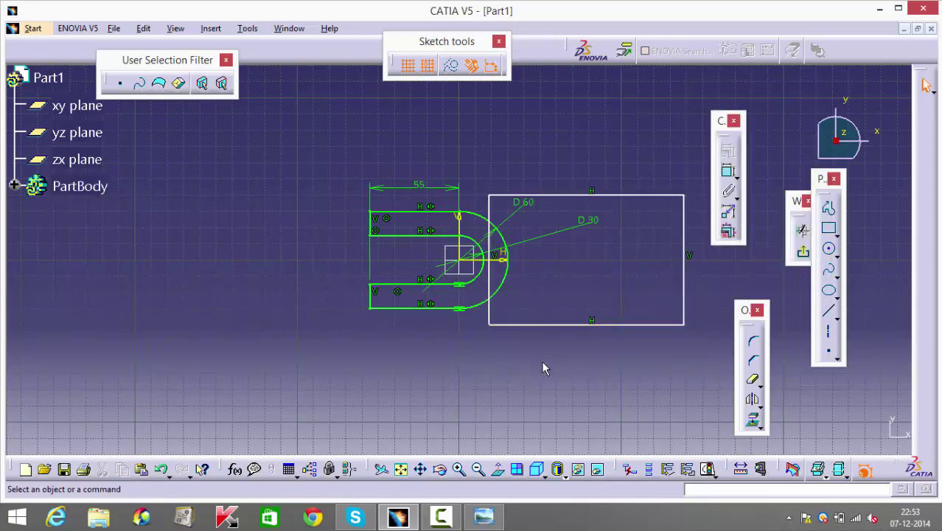
- Constrain the shank rectangle's two horizontal edges to be symmetric about the H axis
{"action": "left_click", "coordinate": [555, 325]}
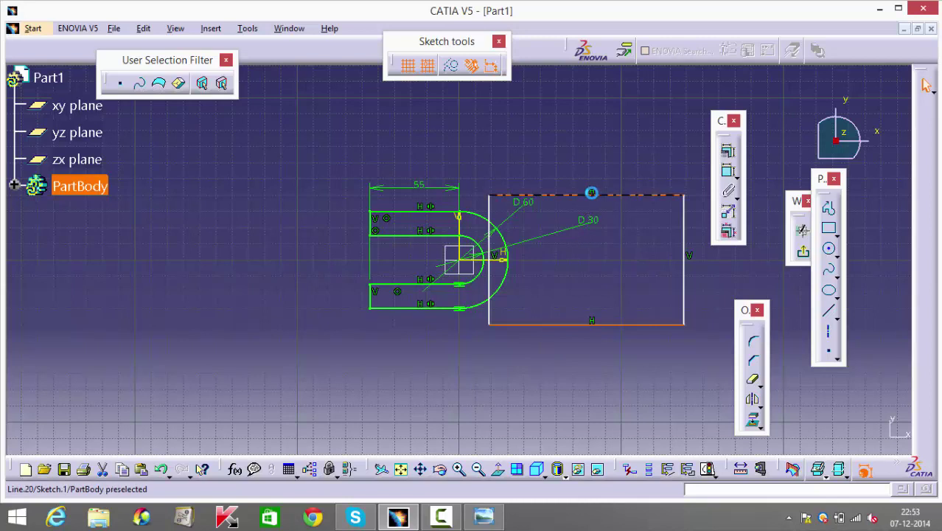
{"action": "left_click", "coordinate": [590, 195], "text": "ctrl"}
{"action": "left_click", "coordinate": [505, 262], "text": "ctrl"}
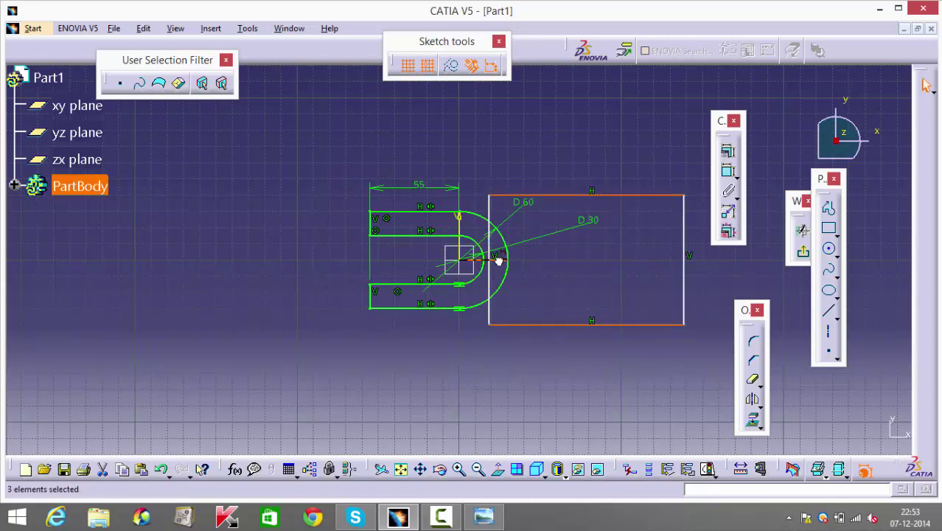
{"action": "left_click", "coordinate": [728, 150]}
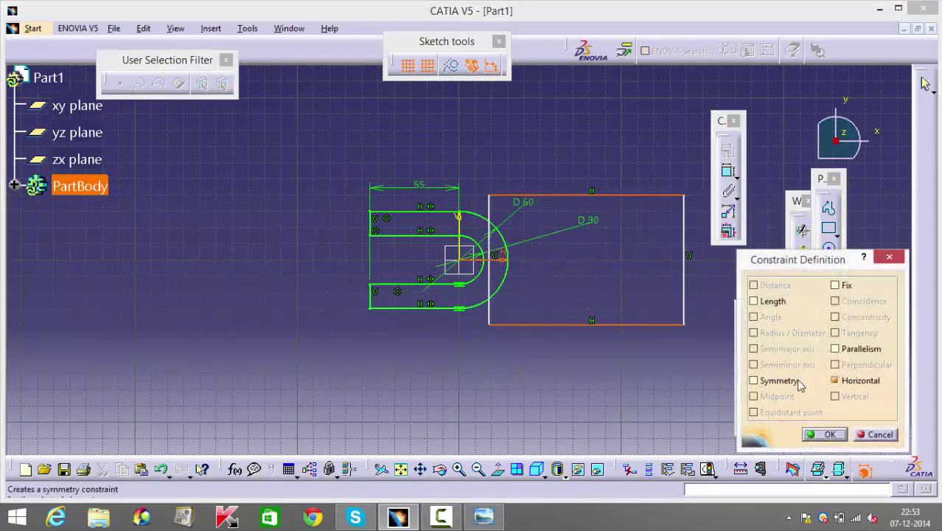
{"action": "left_click", "coordinate": [753, 380]}
{"action": "left_click", "coordinate": [827, 434]}
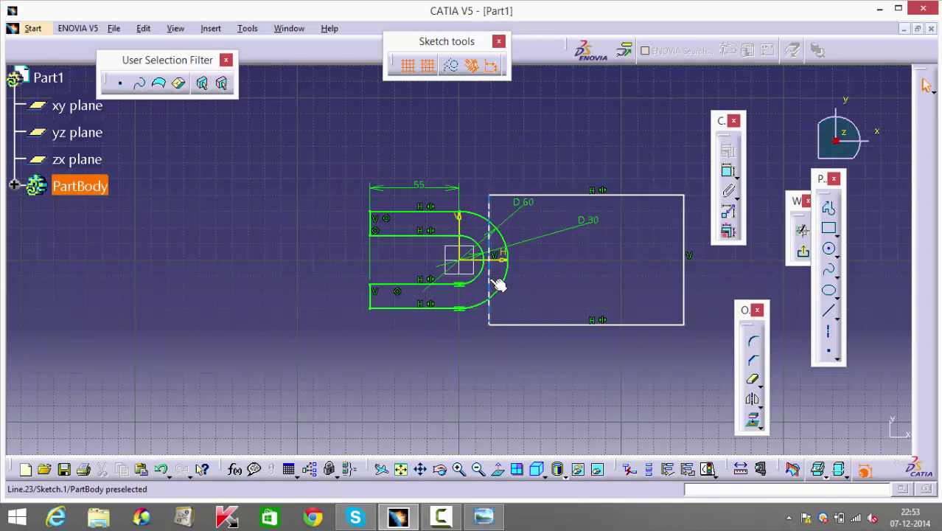
- Dimension the height of the shank rectangle's outer vertical edge and set it to 30 mm
{"action": "left_click", "coordinate": [728, 171]}
{"action": "left_click", "coordinate": [685, 296]}
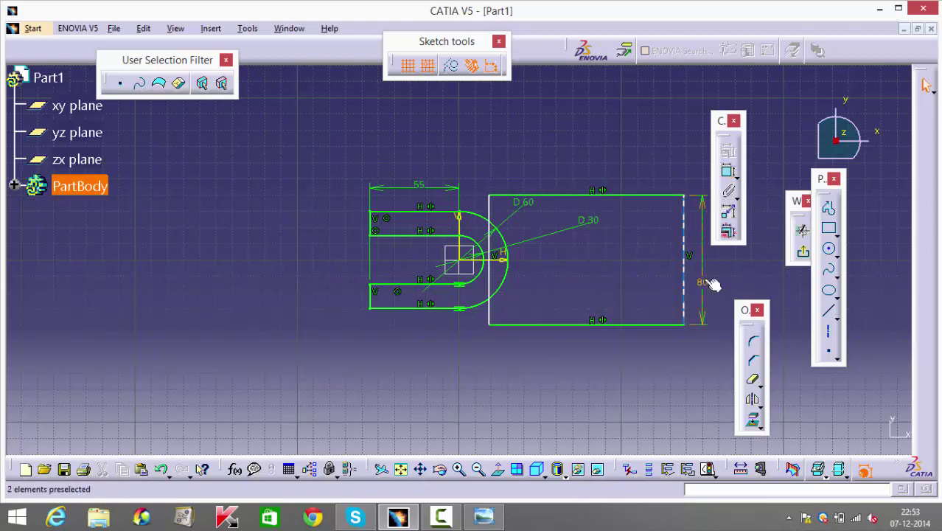
{"action": "double_click", "coordinate": [706, 281]}
{"action": "key", "text": "Return"}
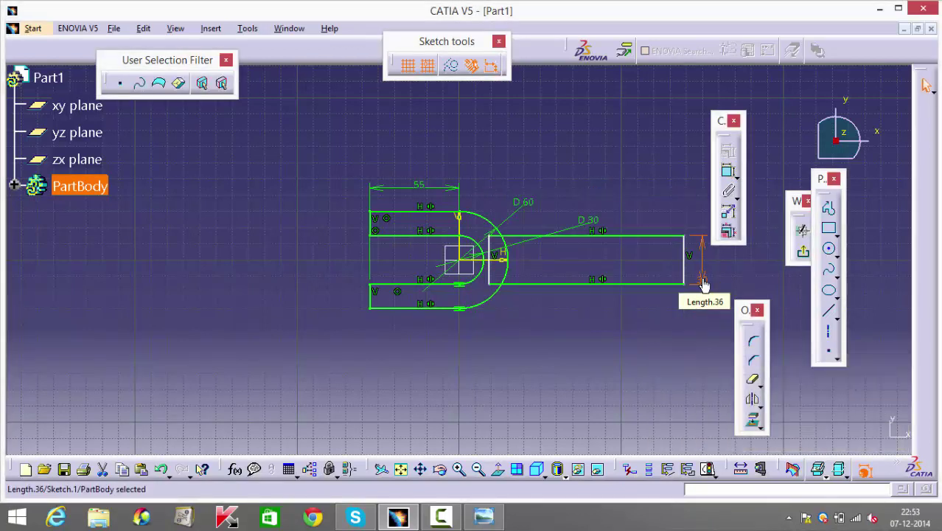
{"action": "left_click", "coordinate": [695, 442]}
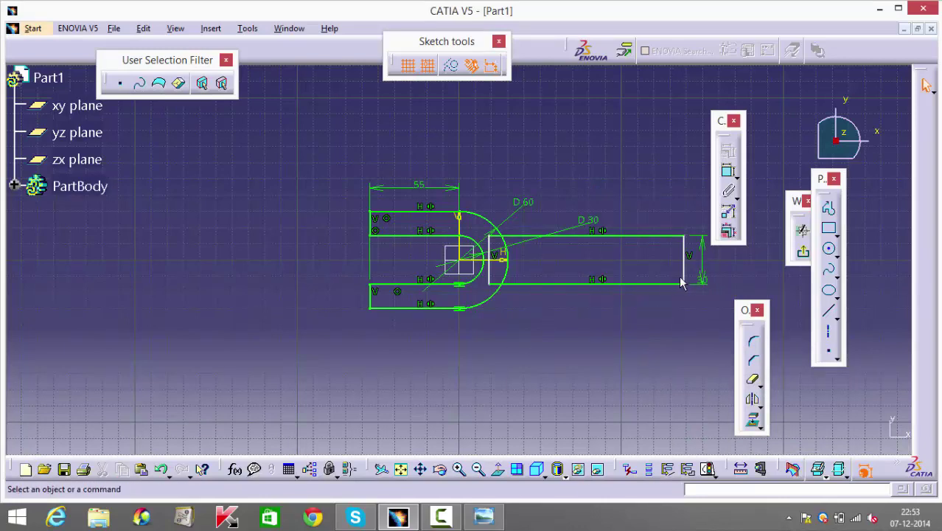
{"action": "left_click", "coordinate": [480, 519]}
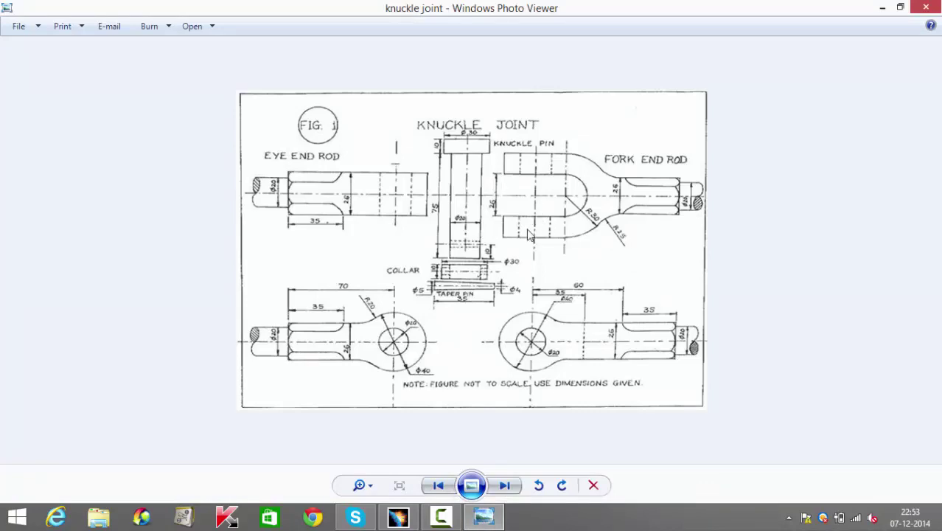
{"action": "left_click", "coordinate": [498, 520]}
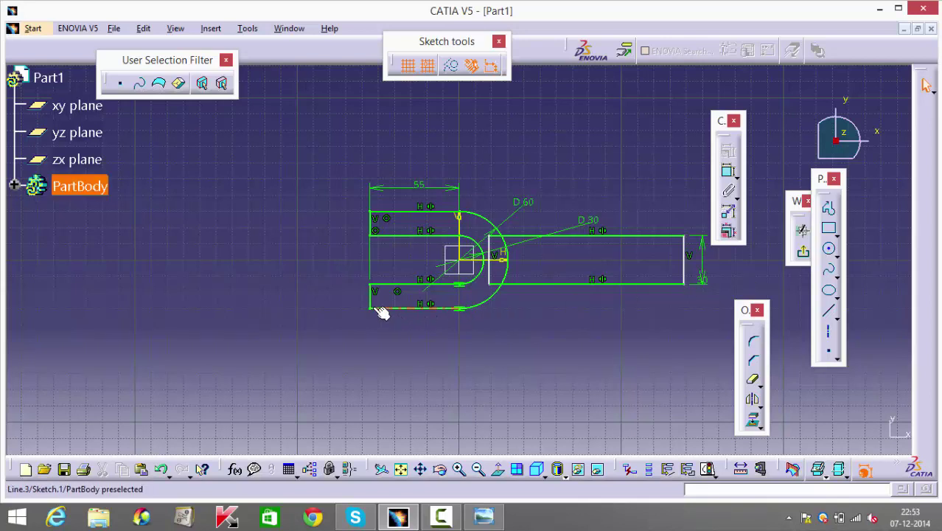
{"action": "left_click", "coordinate": [499, 271]}
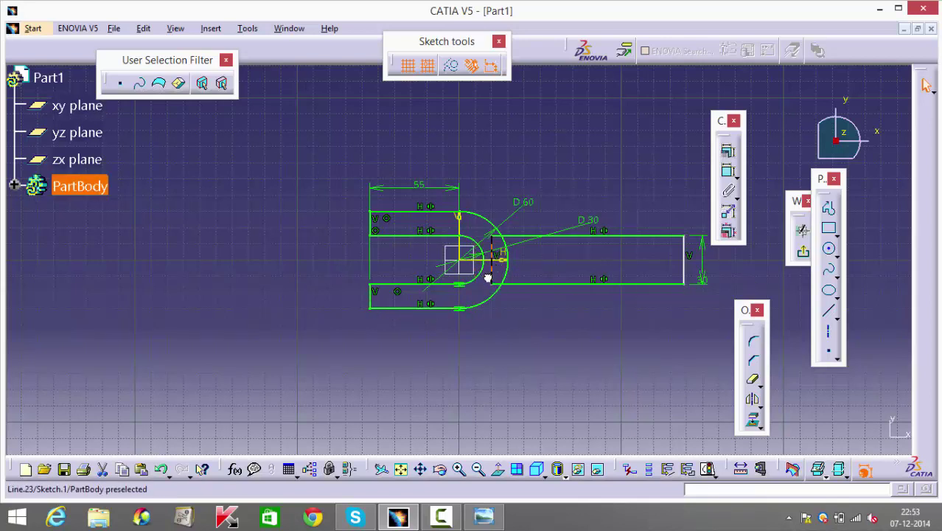
{"action": "left_click", "coordinate": [489, 277]}
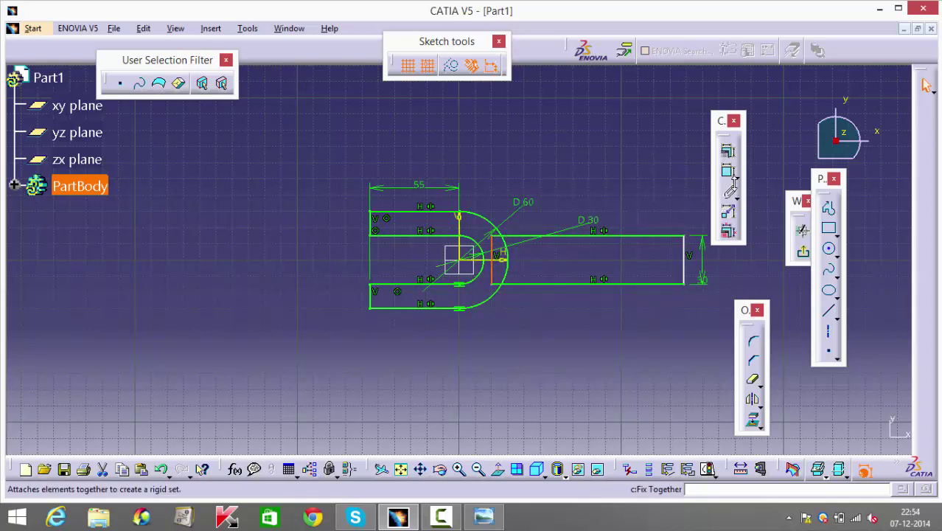
{"action": "left_click", "coordinate": [728, 171]}
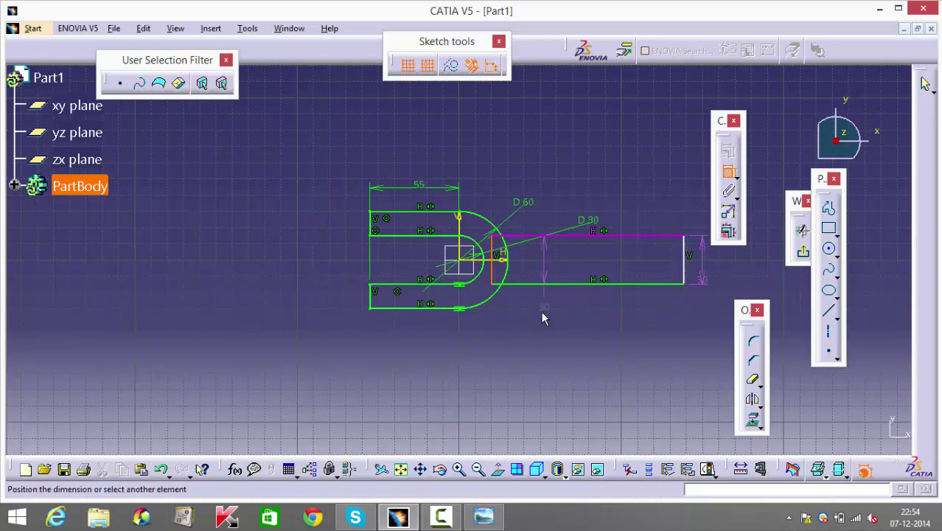
{"action": "key", "text": "Escape"}
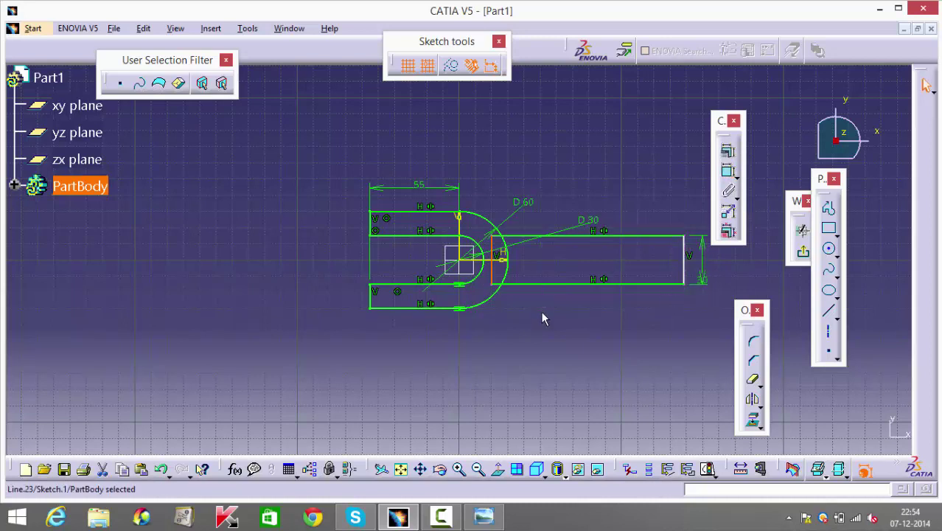
{"action": "key", "text": "Escape"}
- Dimension the profile from the arms' open end to the shank's far edge as 150 mm, and move the shank's inner edge between the arcs
{"action": "left_click", "coordinate": [729, 171]}
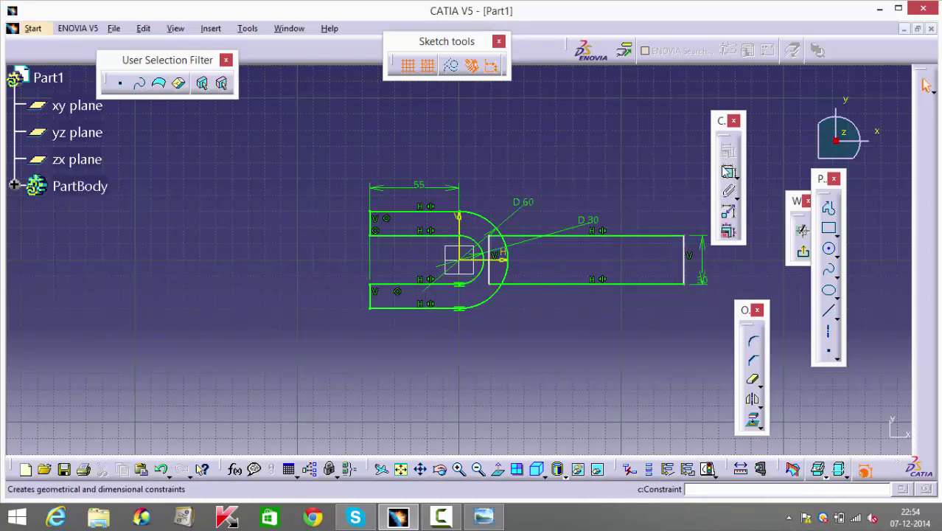
{"action": "left_click", "coordinate": [685, 266]}
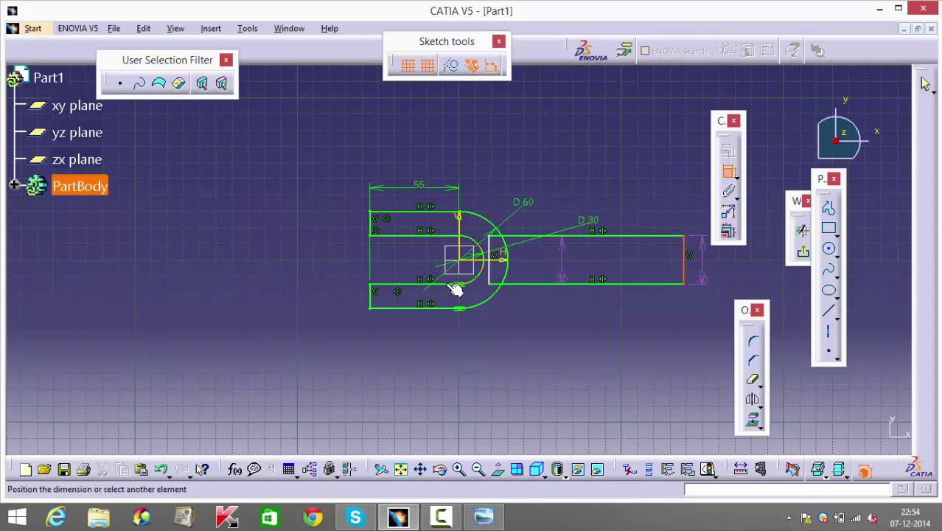
{"action": "left_click", "coordinate": [371, 299]}
{"action": "left_click", "coordinate": [417, 130]}
{"action": "double_click", "coordinate": [407, 125]}
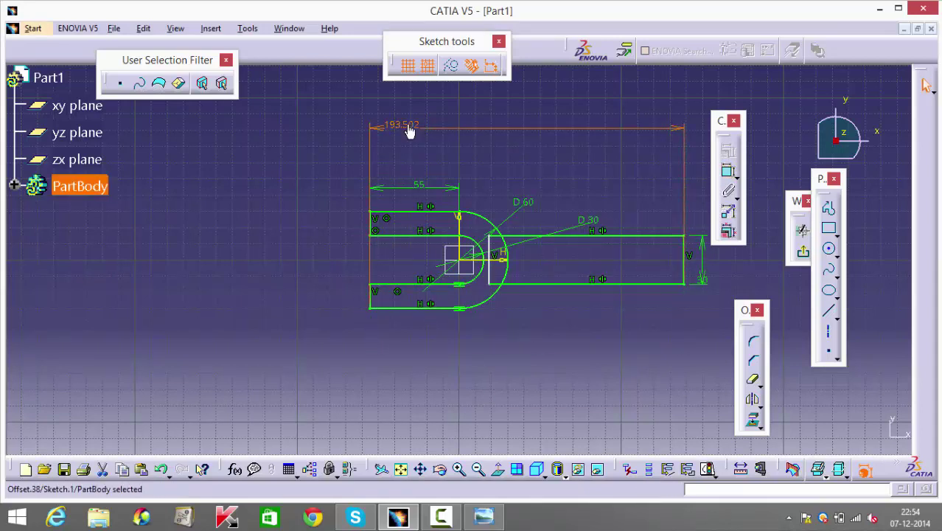
{"action": "type", "text": "150mm"}
{"action": "key", "text": "Return"}
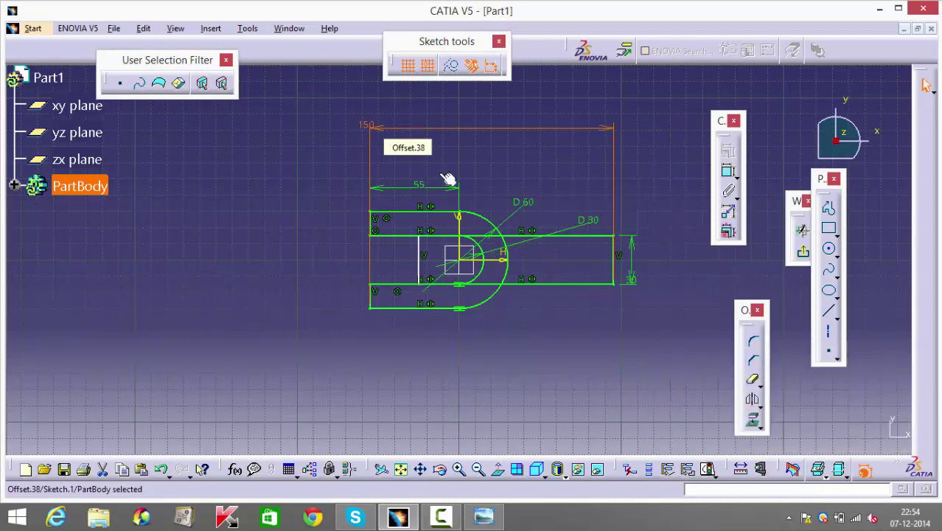
{"action": "left_click_drag", "start_coordinate": [426, 267], "coordinate": [493, 271]}
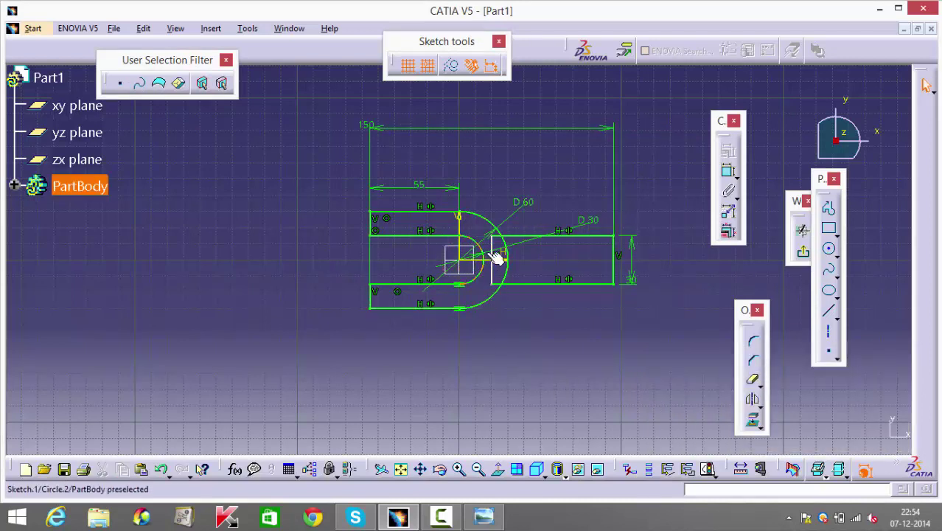
- Quick Trim the shank's inner vertical edge, its line ends inside the outer arc, and the outer arc segment between the shank lines
{"action": "left_click", "coordinate": [803, 252]}
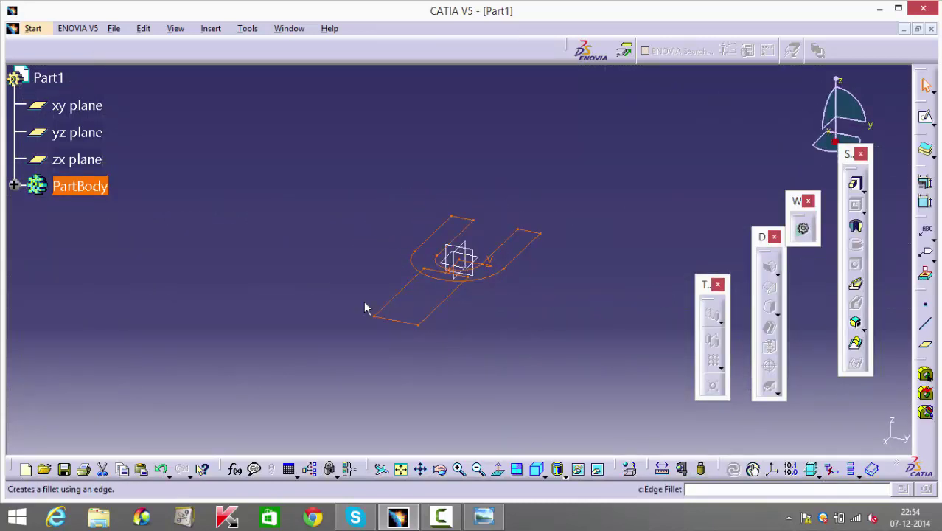
{"action": "double_click", "coordinate": [480, 288]}
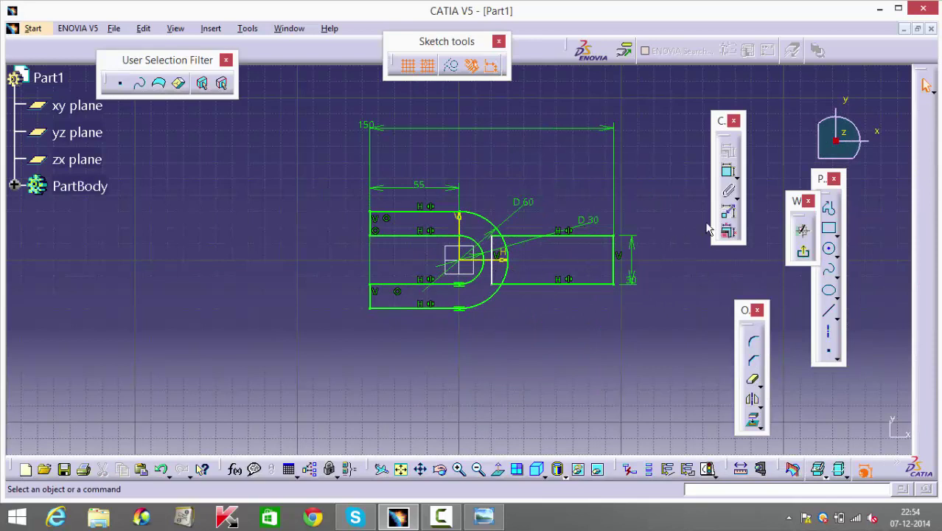
{"action": "left_click", "coordinate": [752, 380]}
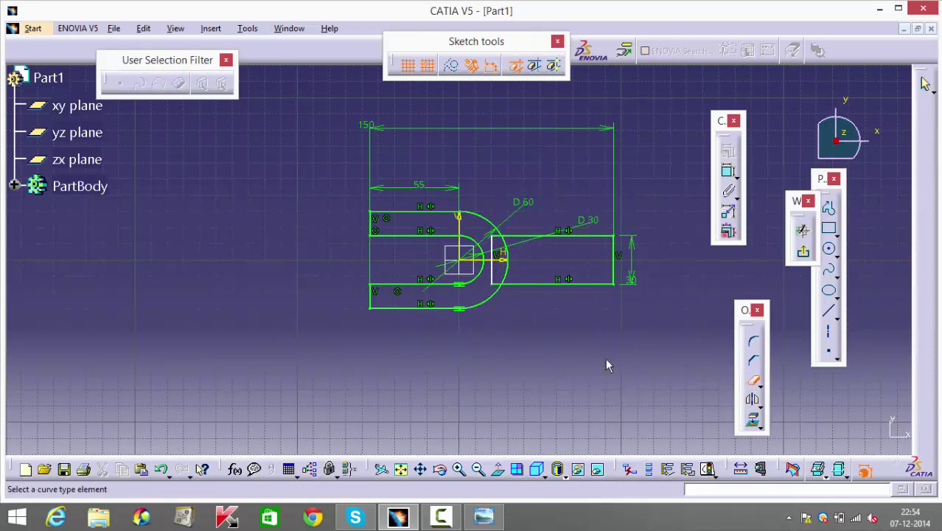
{"action": "left_click", "coordinate": [493, 269]}
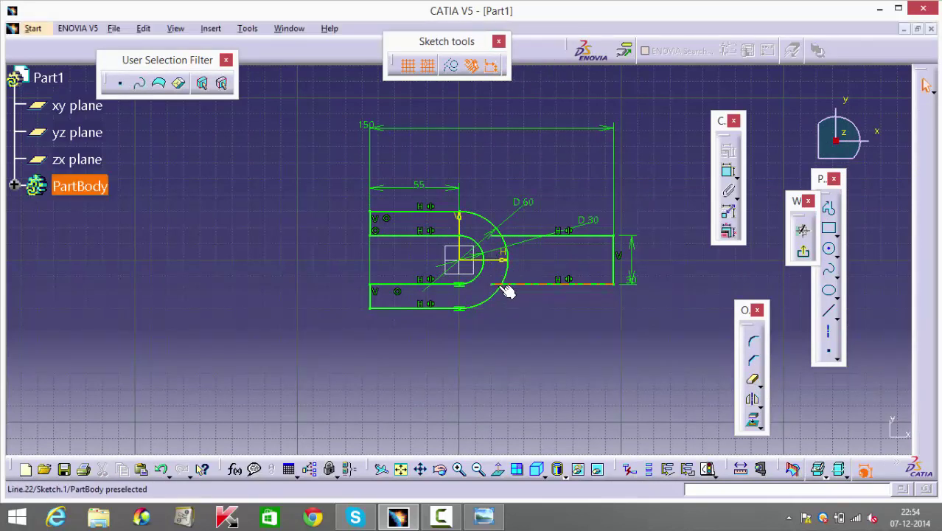
{"action": "left_click", "coordinate": [500, 285]}
{"action": "left_click", "coordinate": [525, 317]}
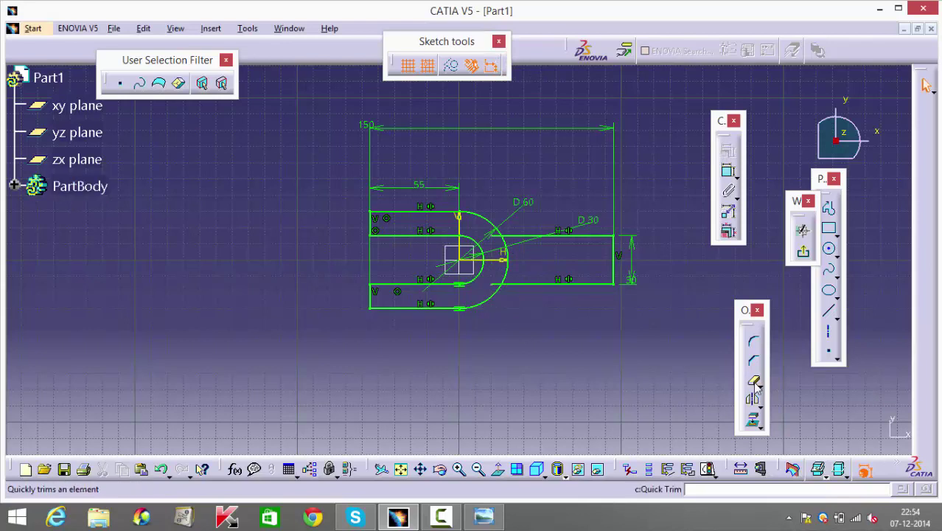
{"action": "left_click", "coordinate": [754, 382]}
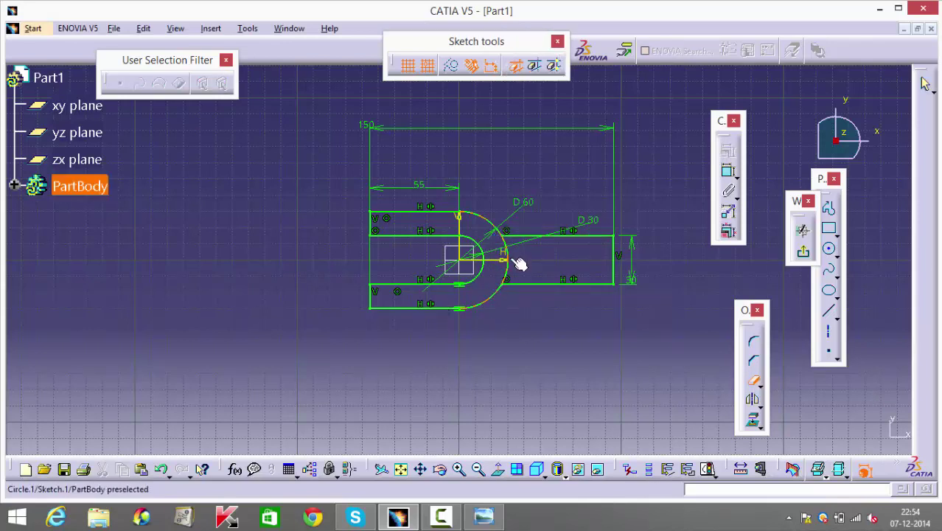
{"action": "left_click", "coordinate": [517, 262]}
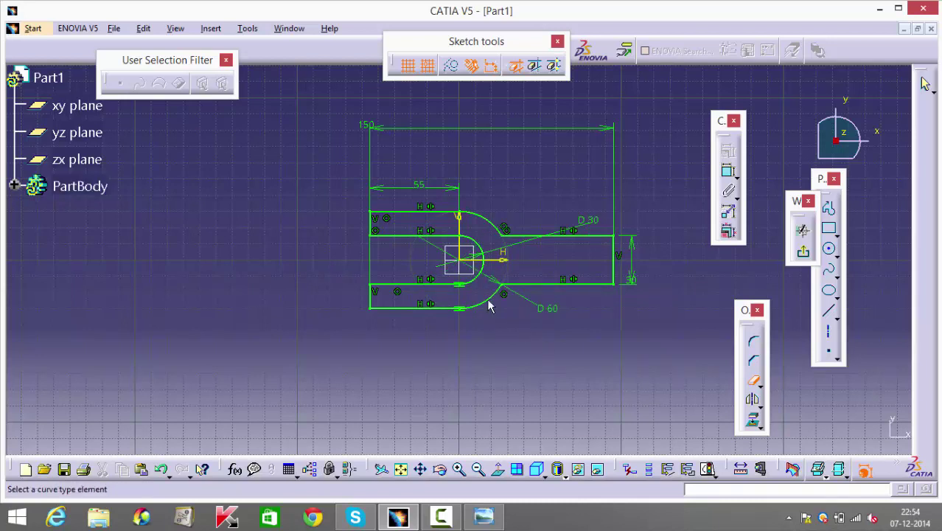
- Exit the sketch and pad the fork-and-shank profile 15 mm with mirrored extent
{"action": "left_click", "coordinate": [803, 252]}
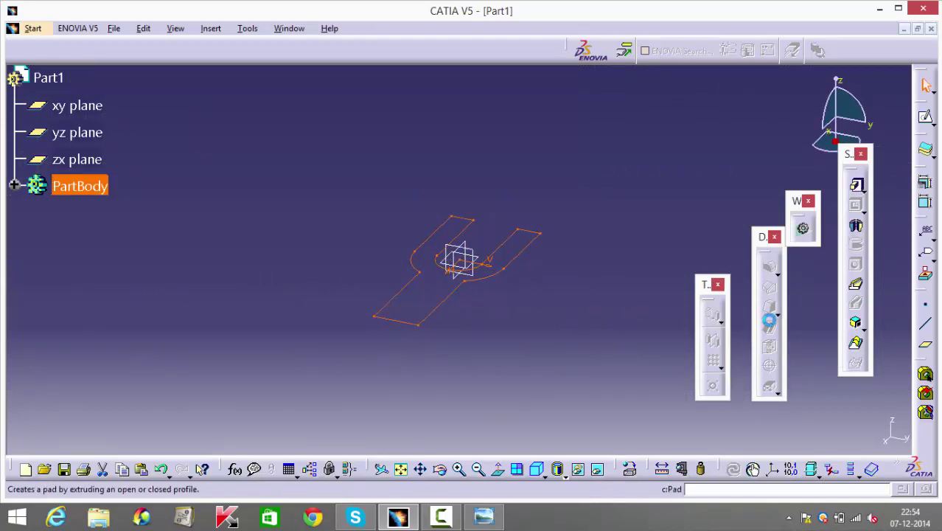
{"action": "left_click", "coordinate": [769, 320]}
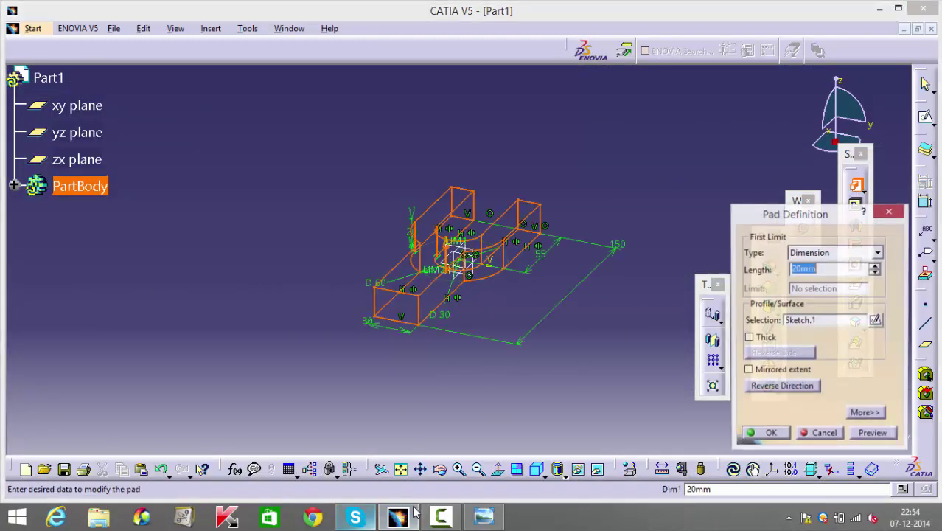
{"action": "left_click", "coordinate": [789, 371]}
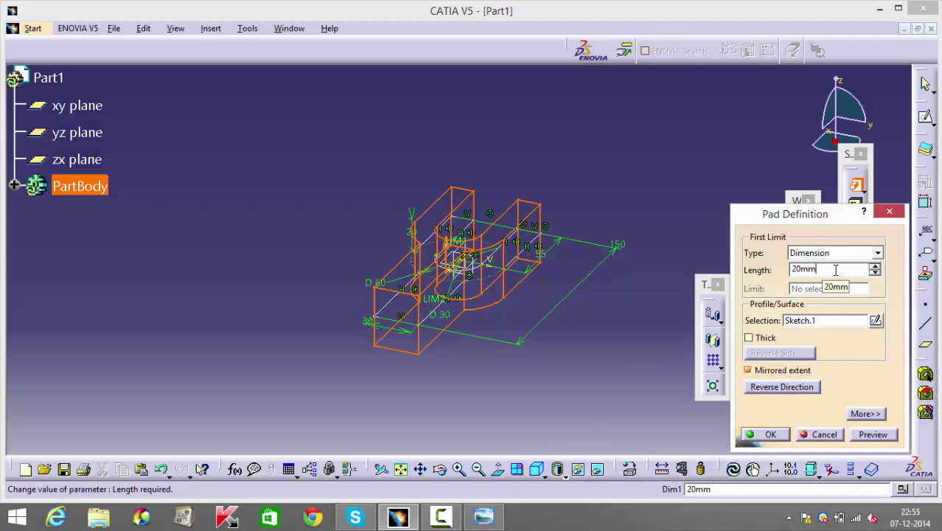
{"action": "double_click", "coordinate": [798, 270]}
{"action": "key", "text": "Return"}
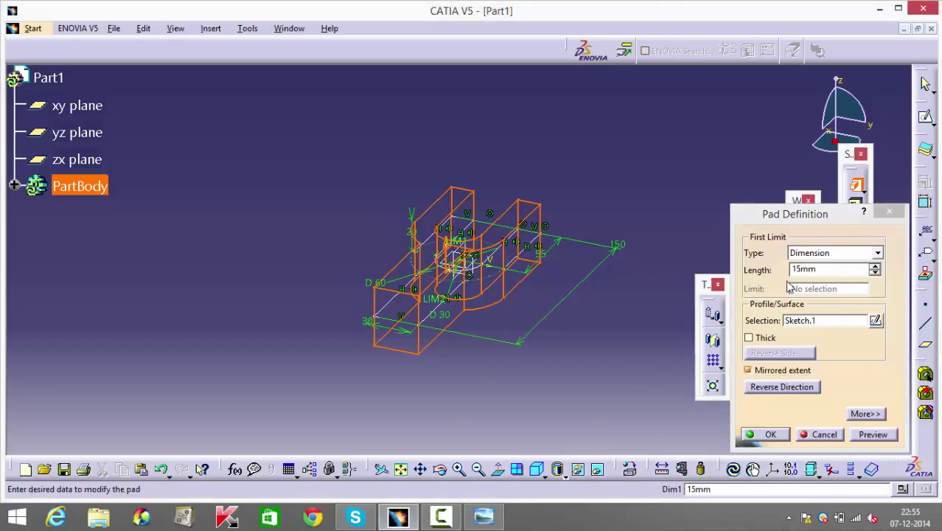
{"action": "left_click", "coordinate": [480, 362]}
{"action": "middle_click_drag", "start_coordinate": [463, 366], "coordinate": [488, 353]}
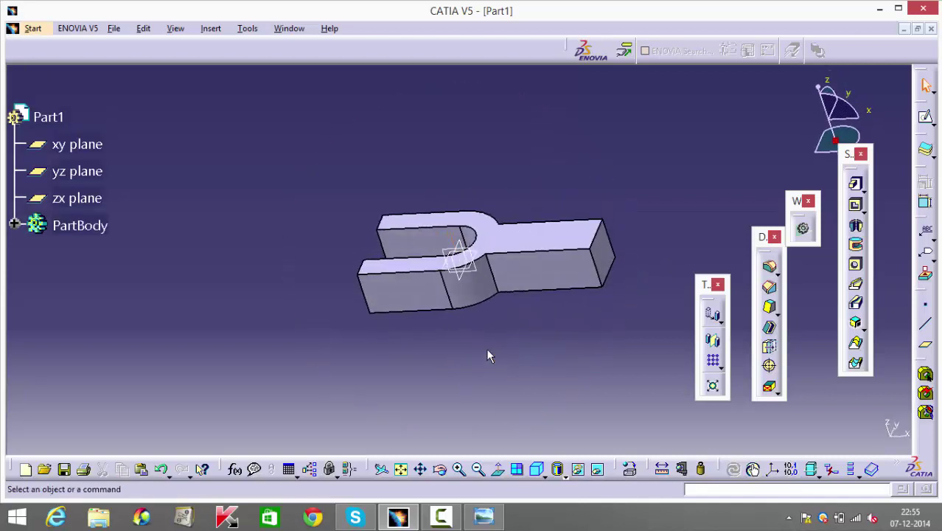
- Apply an edge fillet to the two vertical edges where the shank meets the fork's outer arcs
{"action": "left_click", "coordinate": [494, 280]}
{"action": "middle_click_drag", "start_coordinate": [621, 338], "coordinate": [307, 421]}
{"action": "left_click", "coordinate": [449, 308], "text": "ctrl"}
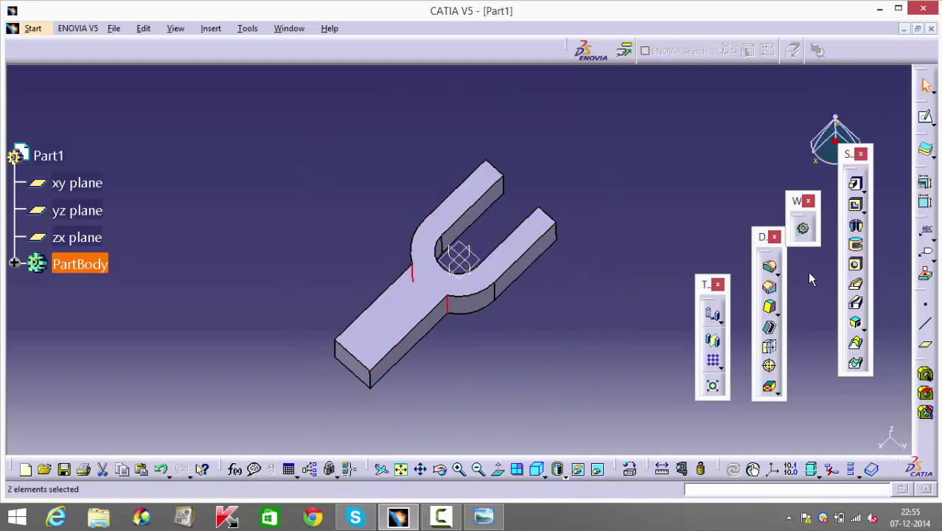
{"action": "left_click", "coordinate": [773, 267]}
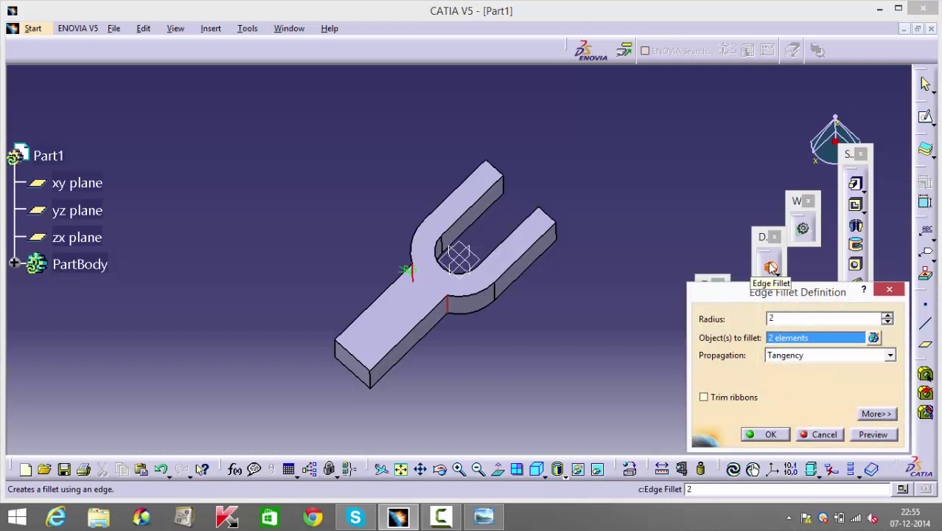
{"action": "key", "text": "Return"}
{"action": "left_click", "coordinate": [534, 411]}
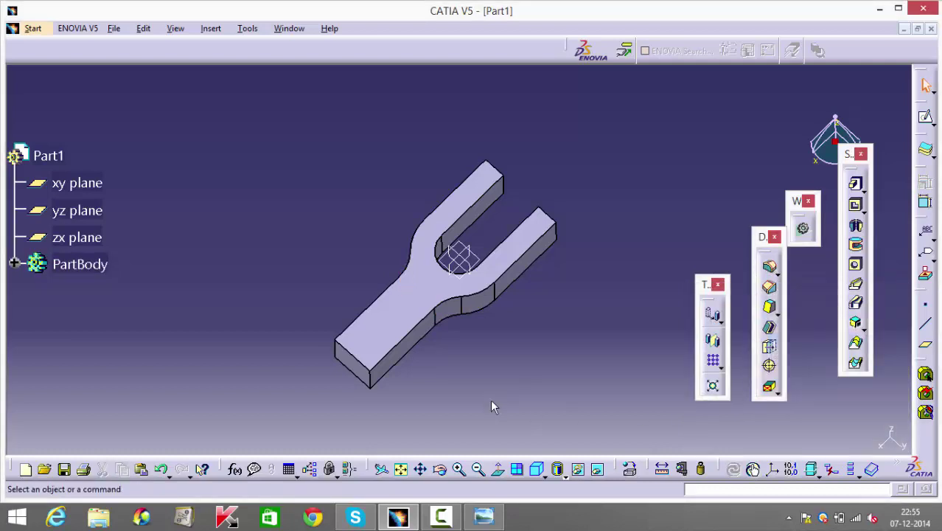
- Check the fork eye in the reference drawing and sketch a circle about 60 mm in diameter on the far arm's inner face, centred near its open end
{"action": "mouse_move", "coordinate": [492, 401]}
{"action": "middle_mouse_down"}
{"action": "mouse_move", "coordinate": [467, 261]}
{"action": "mouse_move", "coordinate": [494, 317]}
{"action": "mouse_move", "coordinate": [630, 280]}
{"action": "mouse_move", "coordinate": [483, 294]}
{"action": "mouse_move", "coordinate": [646, 240]}
{"action": "mouse_move", "coordinate": [447, 383]}
{"action": "mouse_move", "coordinate": [593, 253]}
{"action": "mouse_move", "coordinate": [587, 240]}
{"action": "middle_mouse_up"}
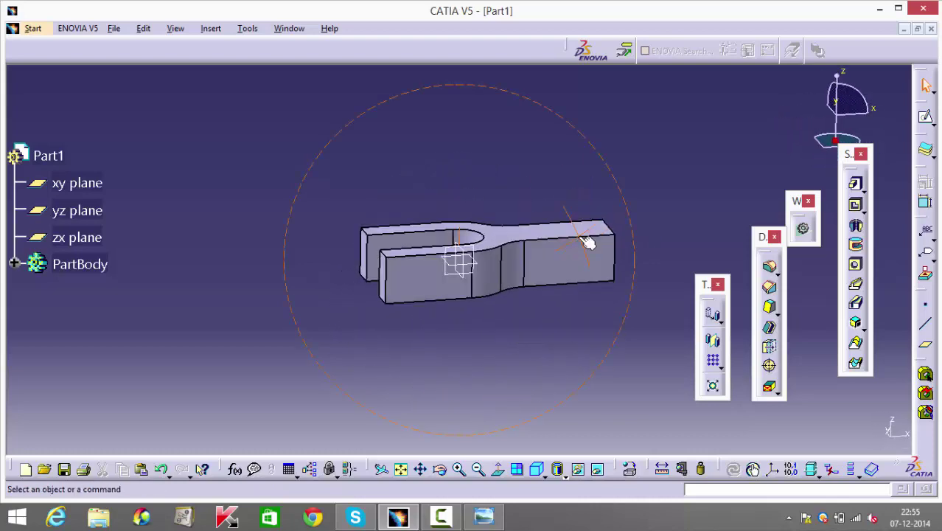
{"action": "left_click", "coordinate": [482, 517]}
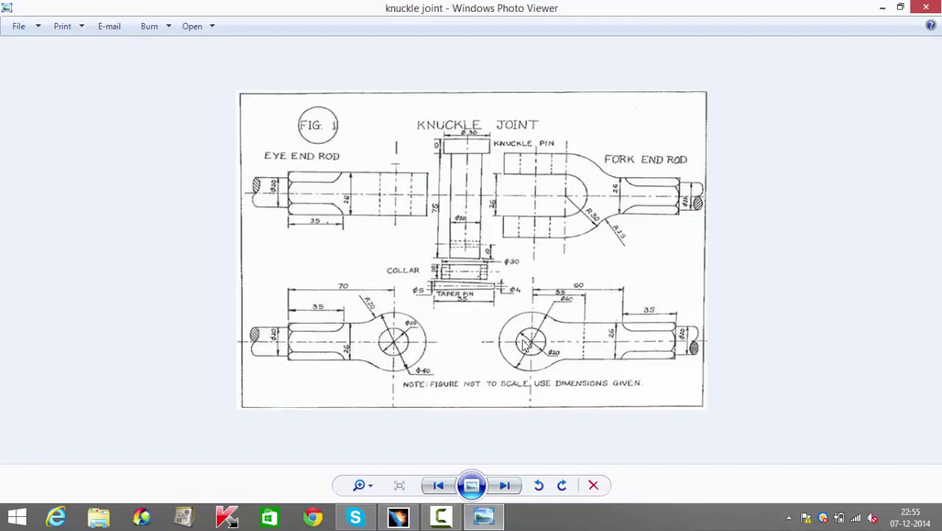
{"action": "left_click", "coordinate": [489, 523]}
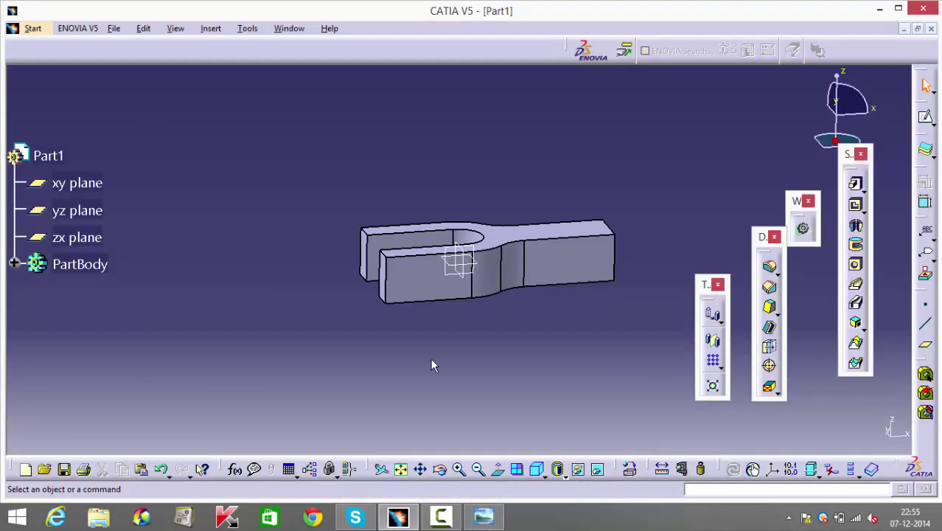
{"action": "middle_click_drag", "start_coordinate": [430, 358], "coordinate": [433, 386]}
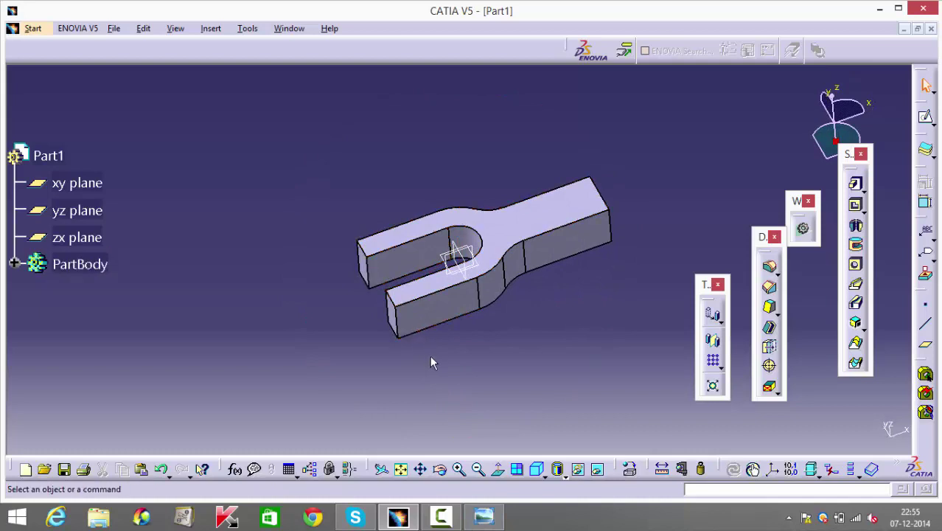
{"action": "left_click", "coordinate": [769, 266]}
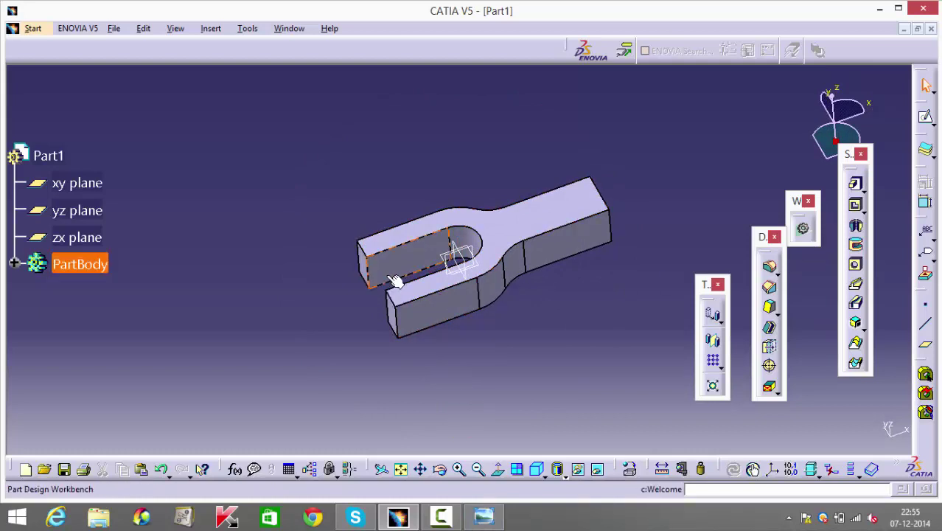
{"action": "left_click", "coordinate": [925, 116]}
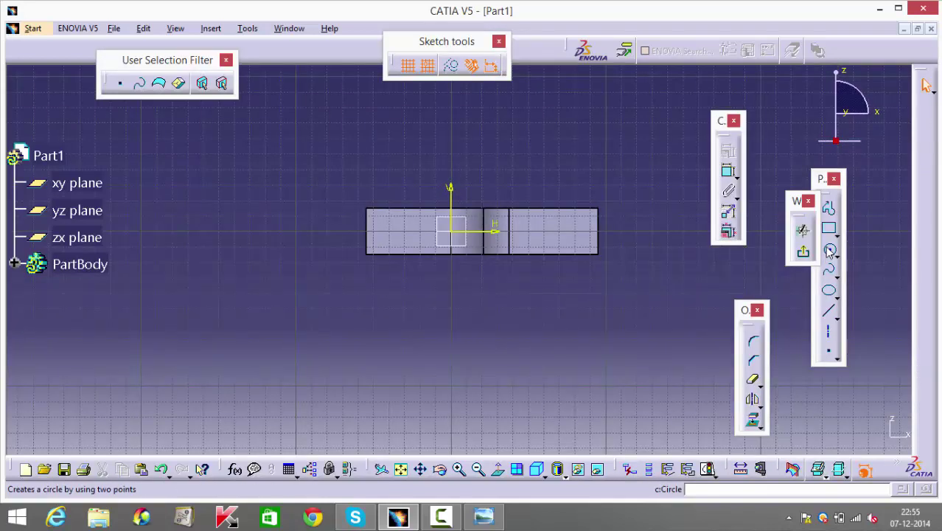
{"action": "left_click", "coordinate": [829, 249]}
{"action": "left_click", "coordinate": [397, 234]}
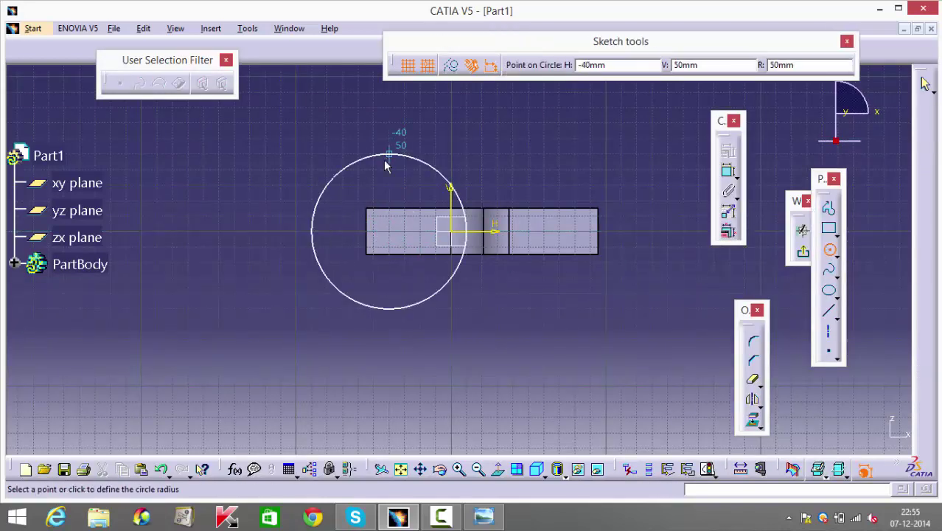
{"action": "left_click", "coordinate": [385, 185]}
- Dimension the circle's diameter and set it to 50 mm
{"action": "left_click", "coordinate": [728, 170]}
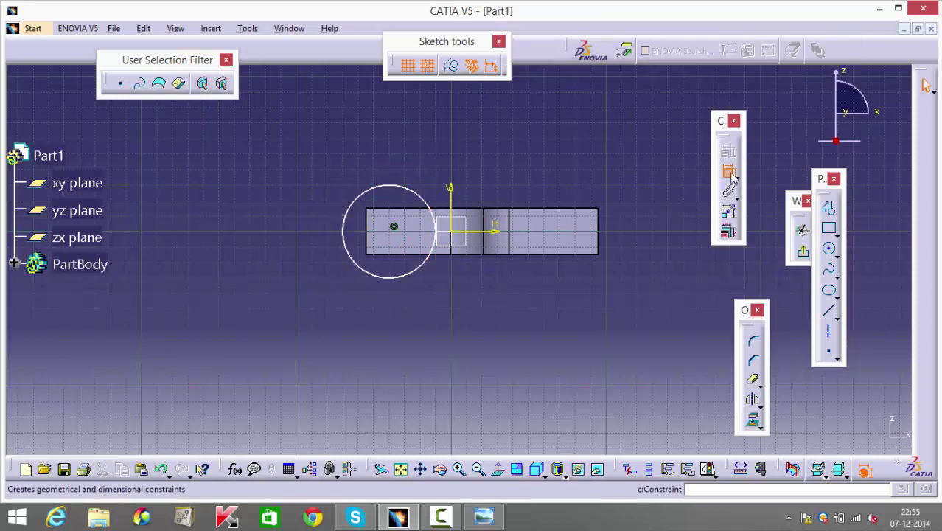
{"action": "left_click", "coordinate": [412, 193]}
{"action": "left_click", "coordinate": [437, 151]}
{"action": "double_click", "coordinate": [437, 152]}
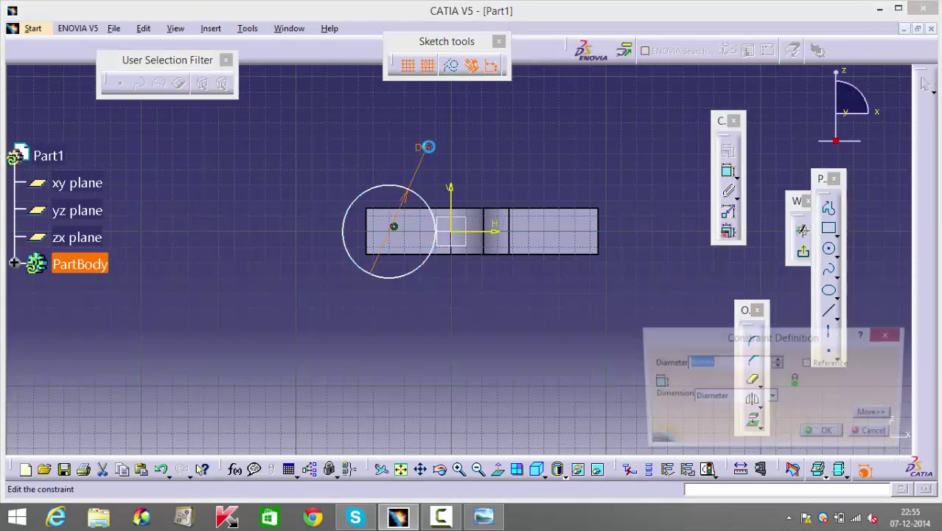
{"action": "type", "text": "50"}
{"action": "key", "text": "Return"}
{"action": "left_click", "coordinate": [422, 441]}
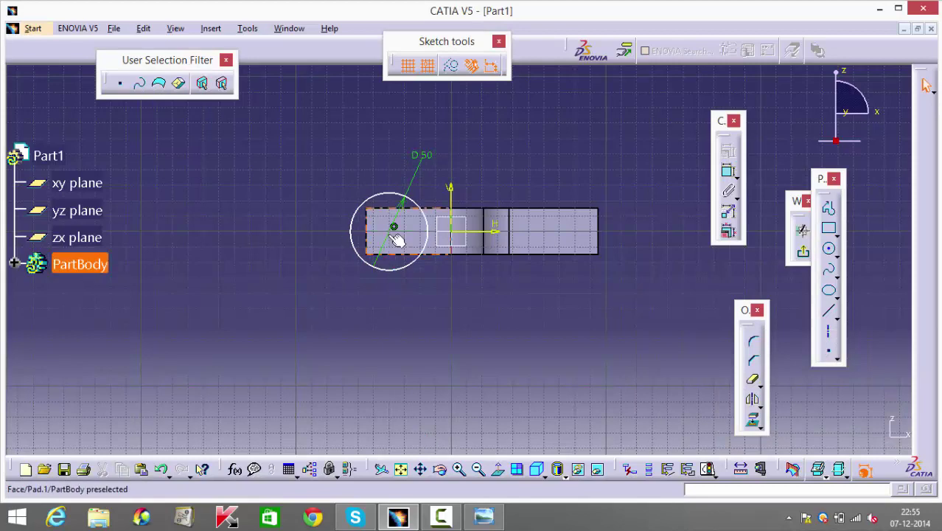
- Constrain the circle's centre point to be coincident with the H axis
{"action": "left_click", "coordinate": [394, 226]}
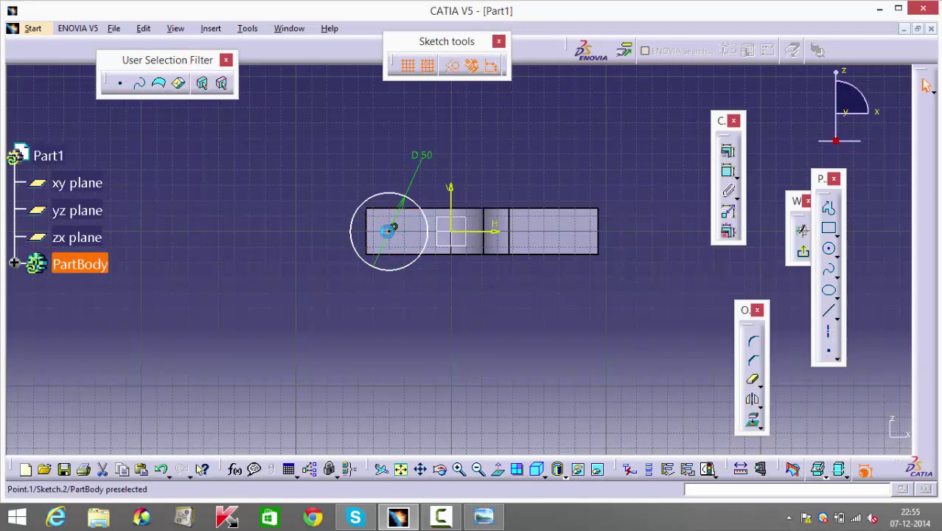
{"action": "left_click", "coordinate": [498, 234], "text": "ctrl"}
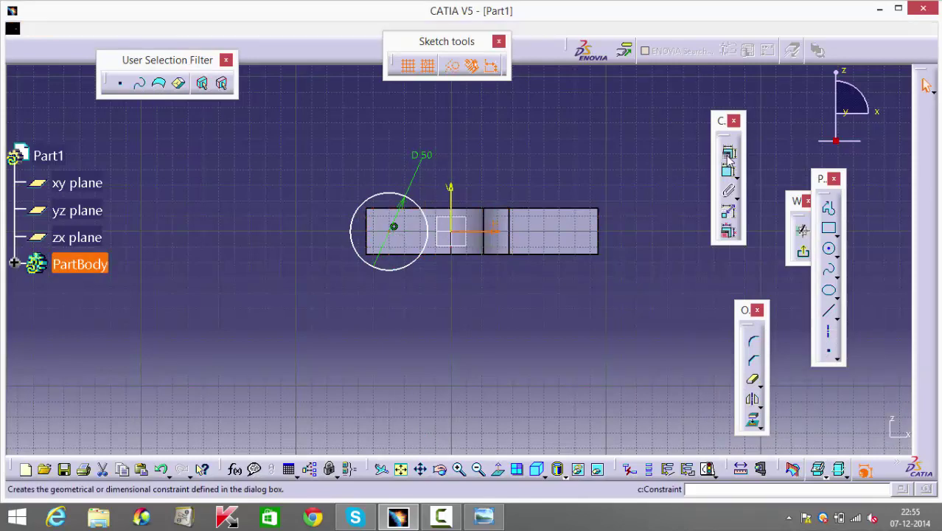
{"action": "left_click", "coordinate": [728, 151]}
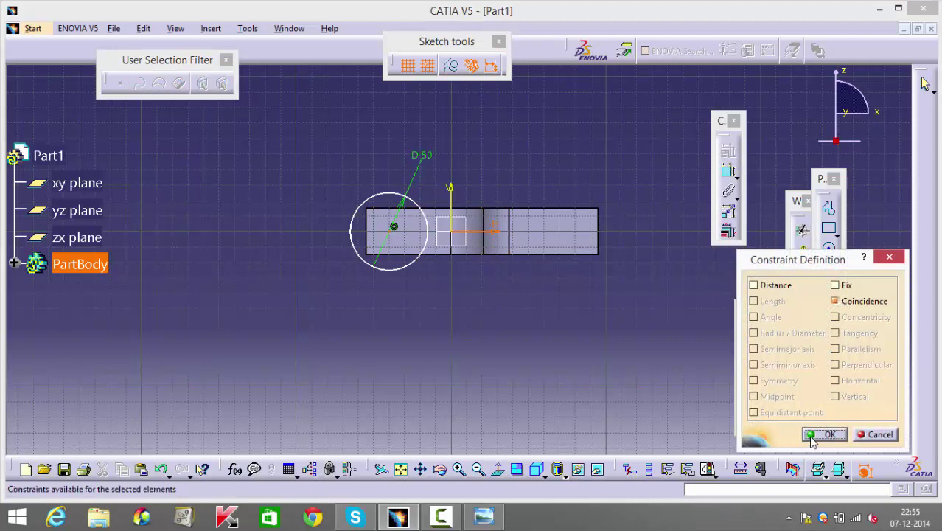
{"action": "left_click", "coordinate": [814, 437]}
- Dimension the distance from the circle's centre to the V axis and set it to 30 mm
{"action": "left_click", "coordinate": [727, 173]}
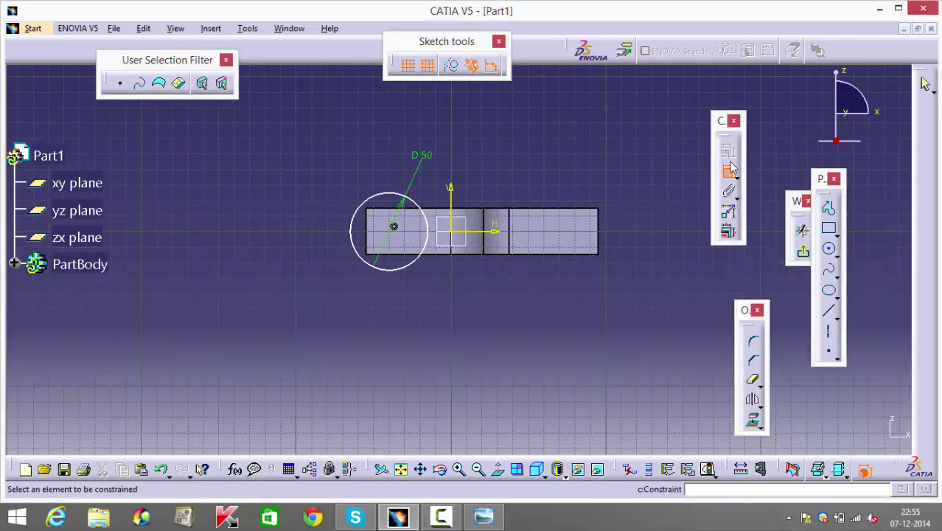
{"action": "left_click", "coordinate": [729, 177]}
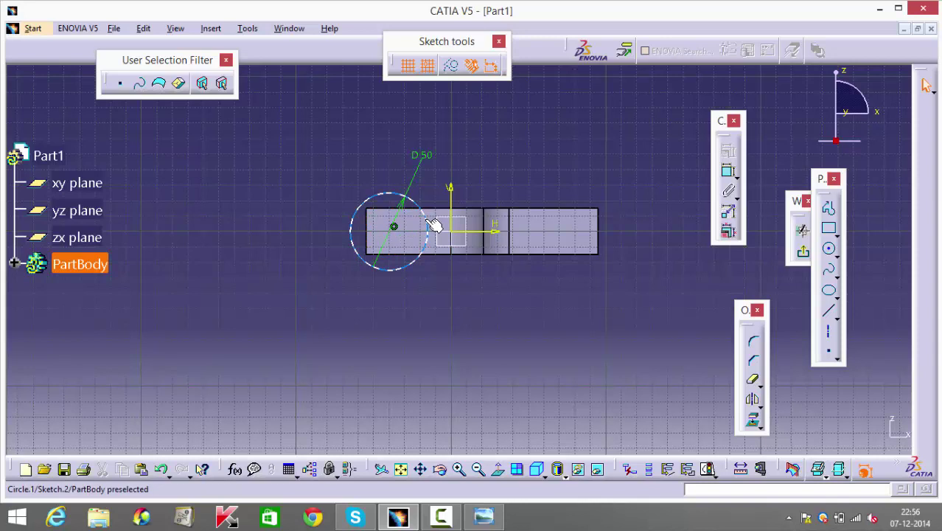
{"action": "left_click", "coordinate": [729, 172]}
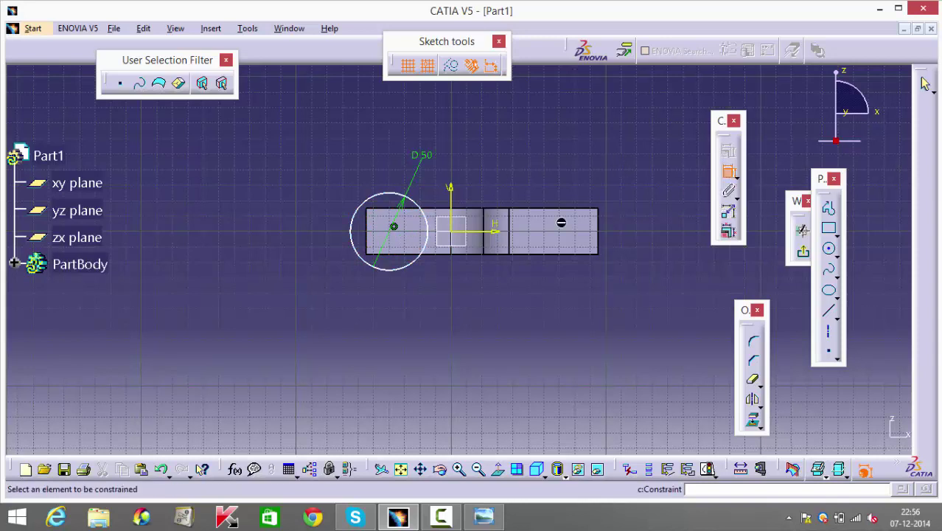
{"action": "left_click", "coordinate": [395, 228]}
{"action": "left_click", "coordinate": [451, 219]}
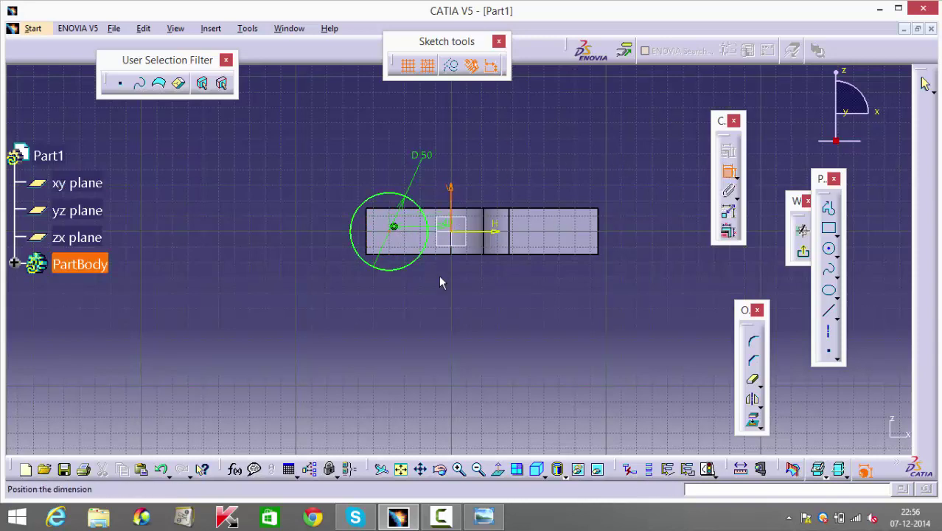
{"action": "left_click", "coordinate": [430, 318]}
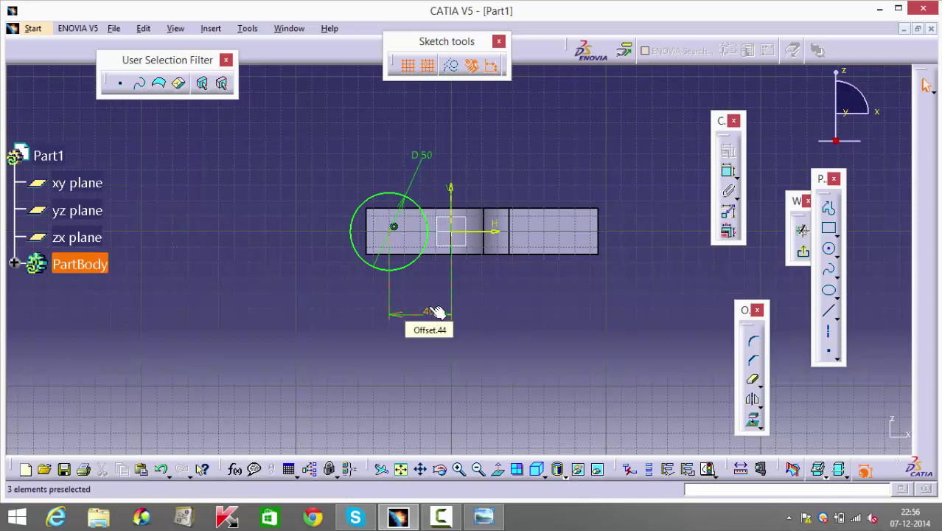
{"action": "double_click", "coordinate": [433, 312]}
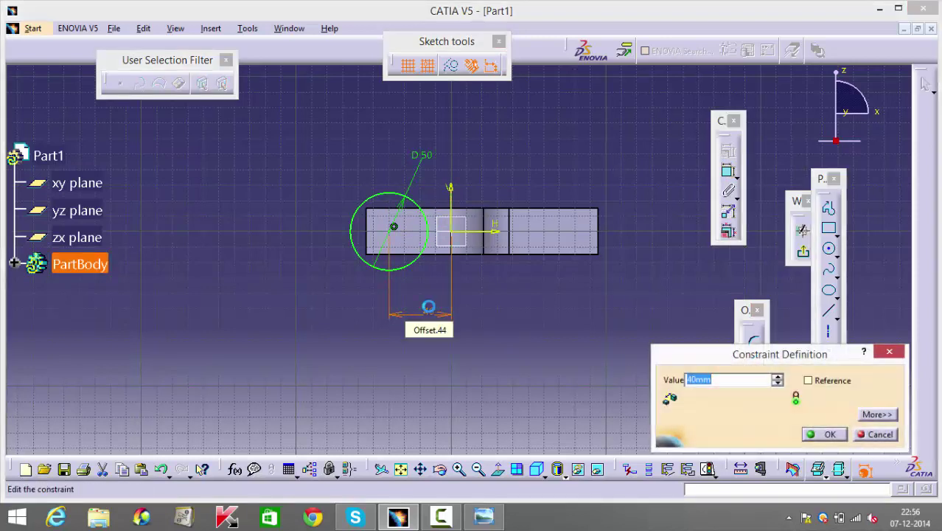
{"action": "type", "text": "30"}
{"action": "key", "text": "Return"}
{"action": "left_click", "coordinate": [408, 363]}
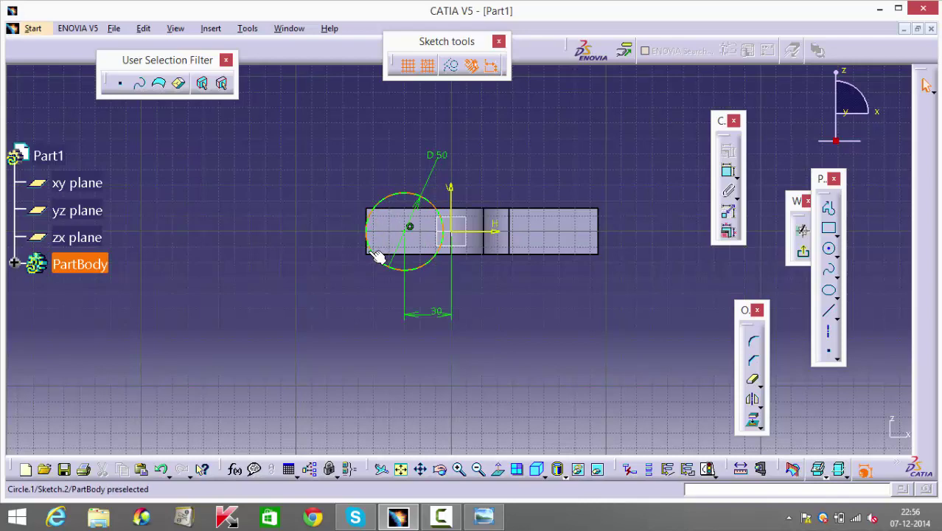
- Recheck the fork eye in the reference drawing, exit the sketch and pad the circle 17.5 mm in the reversed direction, into the arm
{"action": "left_click", "coordinate": [483, 514]}
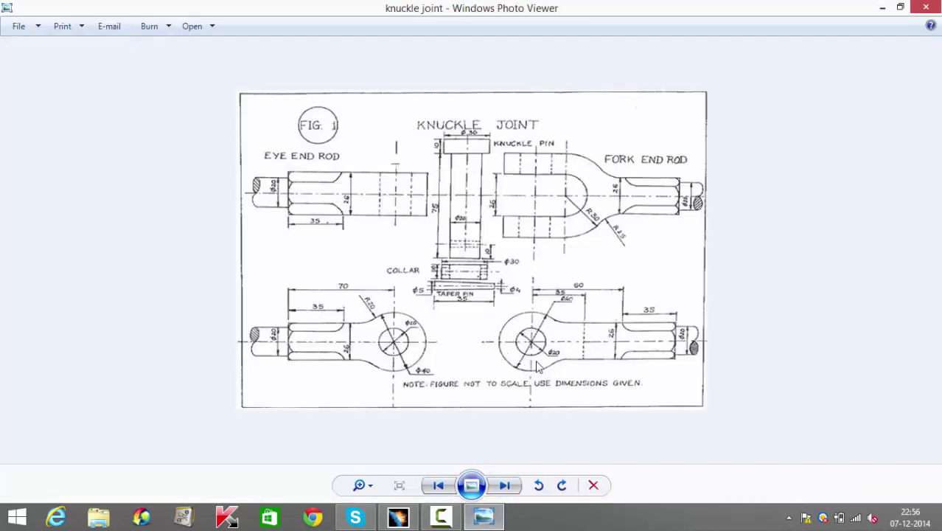
{"action": "left_click", "coordinate": [486, 520]}
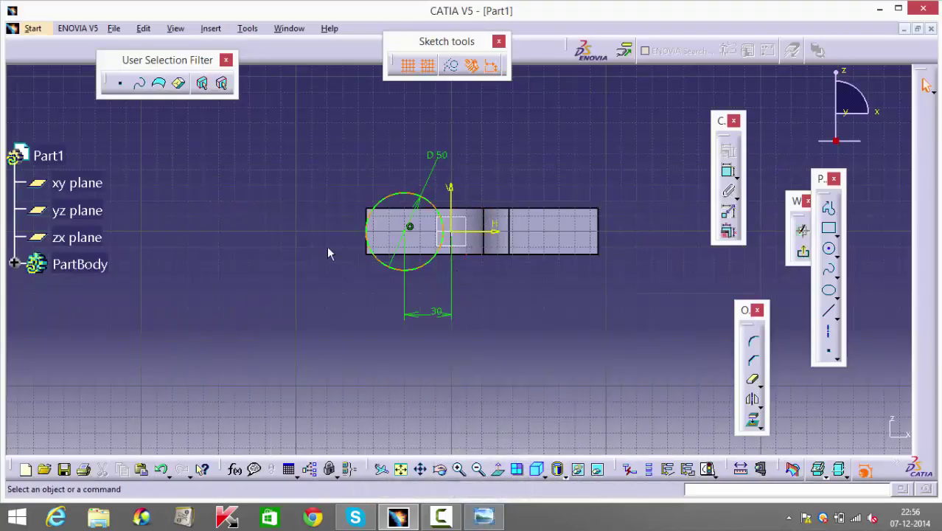
{"action": "left_click", "coordinate": [803, 229]}
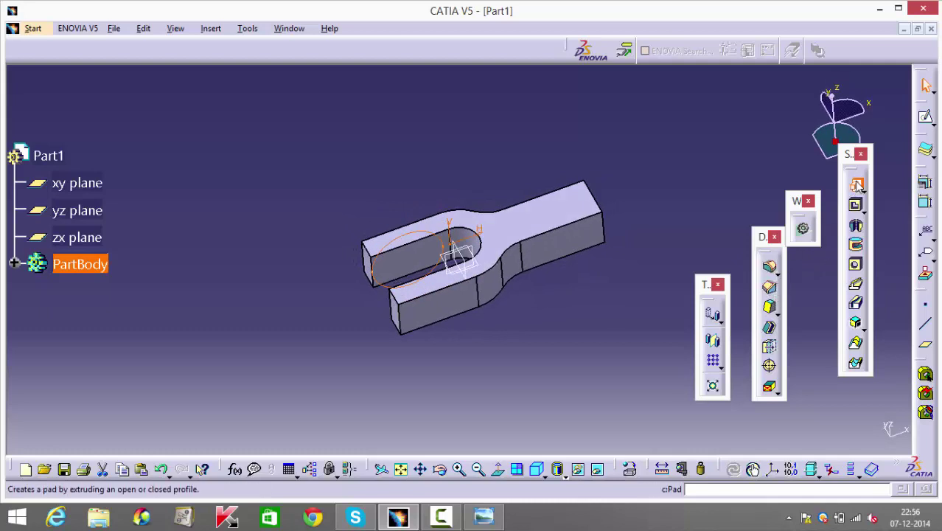
{"action": "left_click", "coordinate": [855, 183]}
{"action": "left_click", "coordinate": [782, 386]}
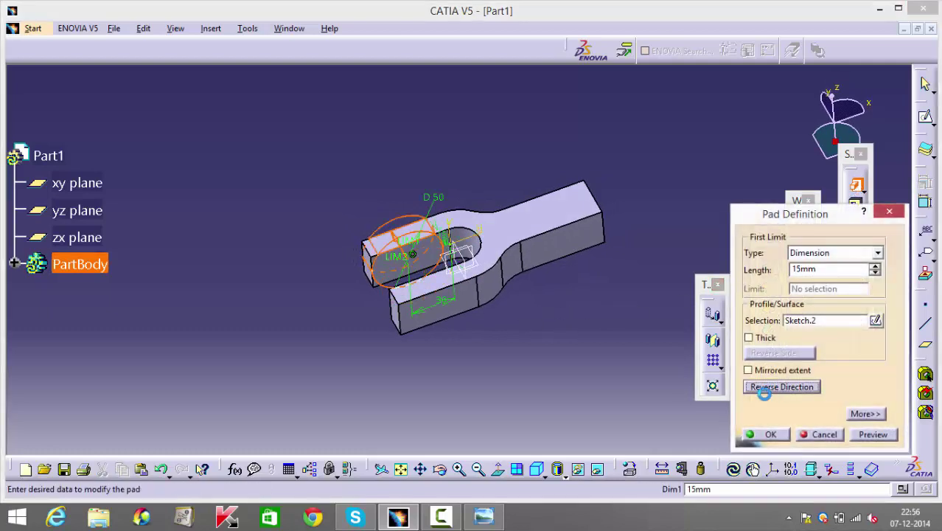
{"action": "middle_click_drag", "start_coordinate": [437, 306], "coordinate": [459, 347]}
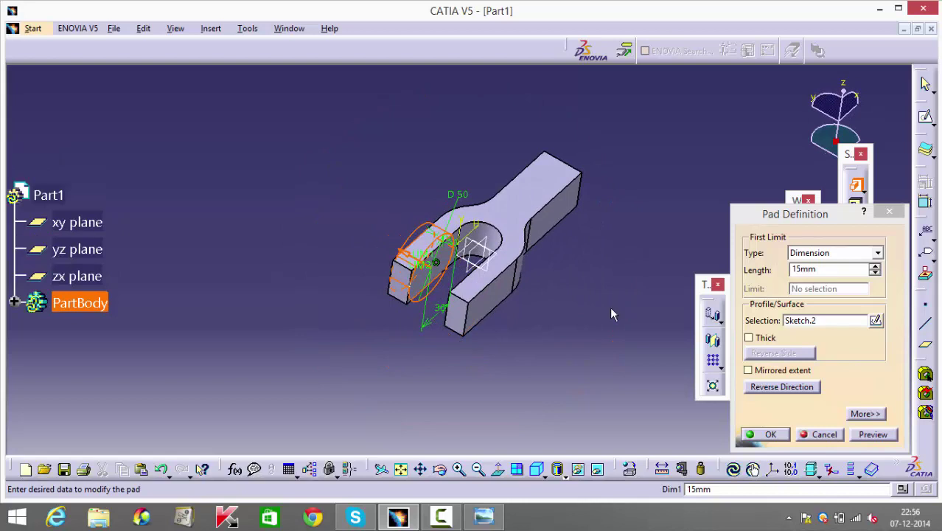
{"action": "left_click", "coordinate": [827, 268]}
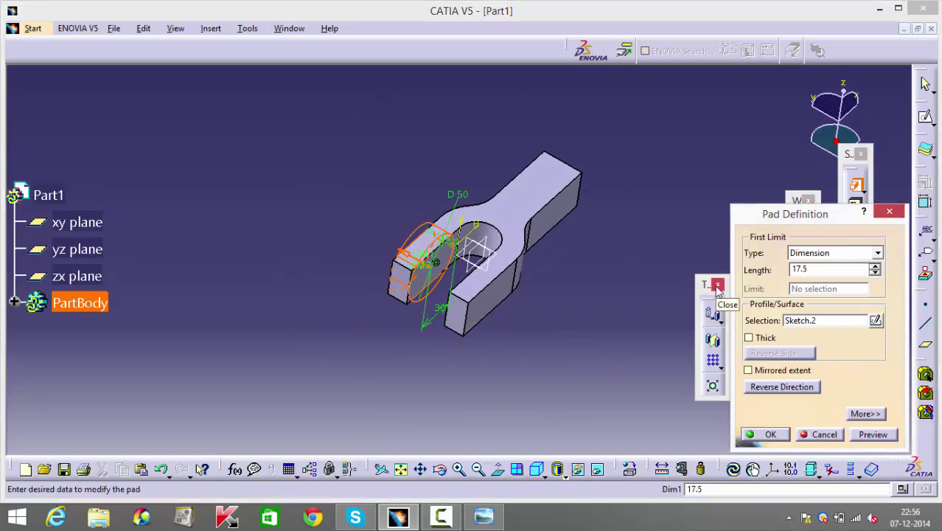
{"action": "key", "text": "Return"}
{"action": "left_click", "coordinate": [478, 381]}
{"action": "middle_click_drag", "start_coordinate": [478, 380], "coordinate": [423, 396]}
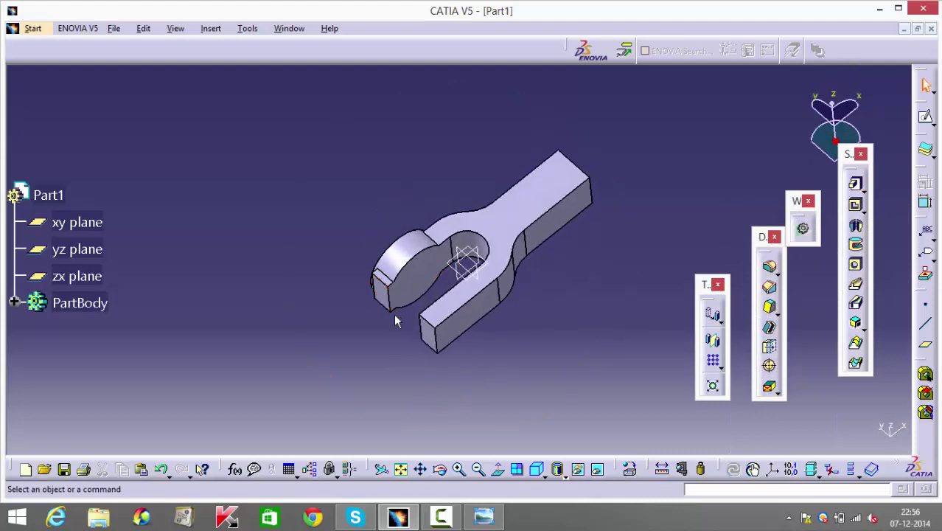
- Edit the fork's base pad sketch, set the distance between the arm ends and the V axis to 45 mm, and update the pad
{"action": "middle_click_drag", "start_coordinate": [393, 358], "coordinate": [459, 306]}
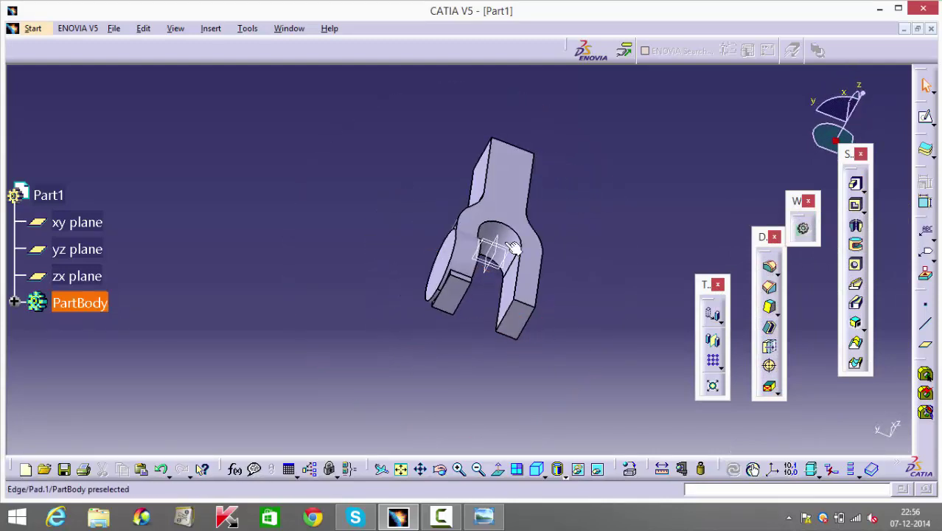
{"action": "double_click", "coordinate": [458, 305]}
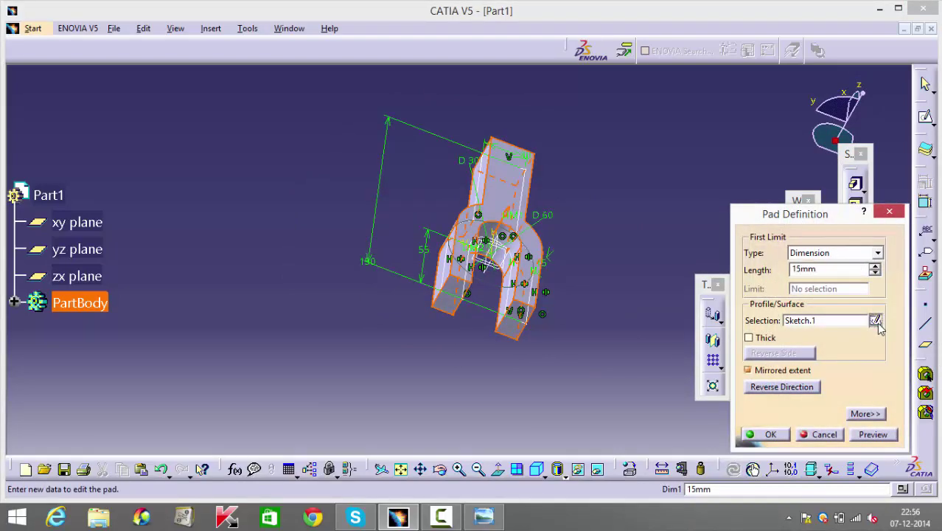
{"action": "left_click", "coordinate": [876, 321]}
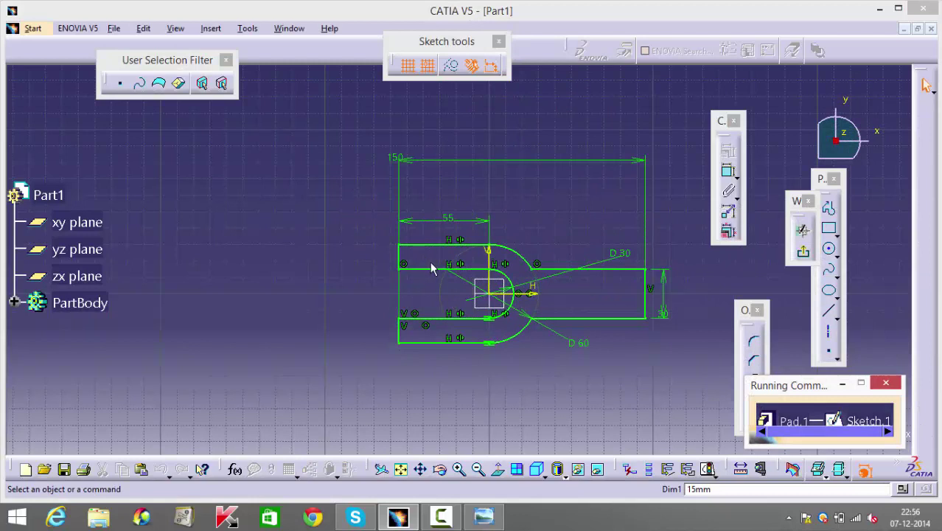
{"action": "double_click", "coordinate": [445, 219]}
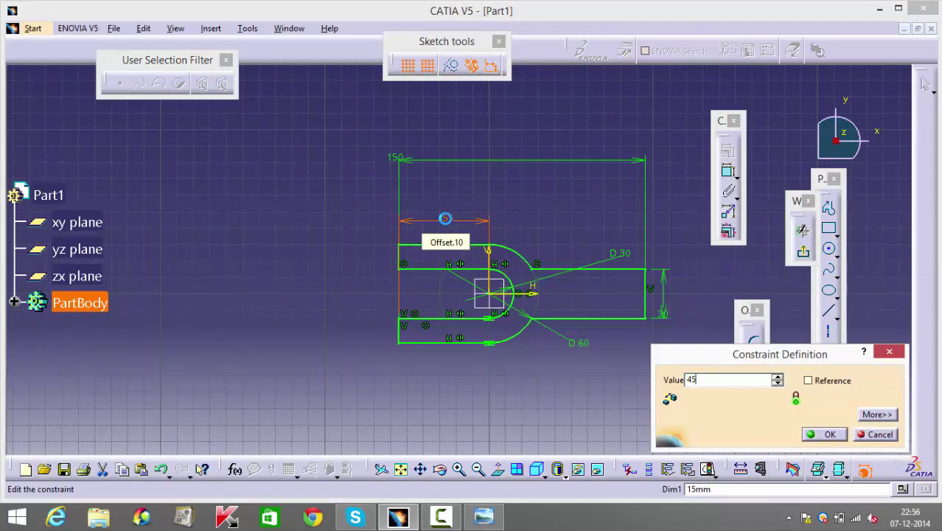
{"action": "key", "text": "Return"}
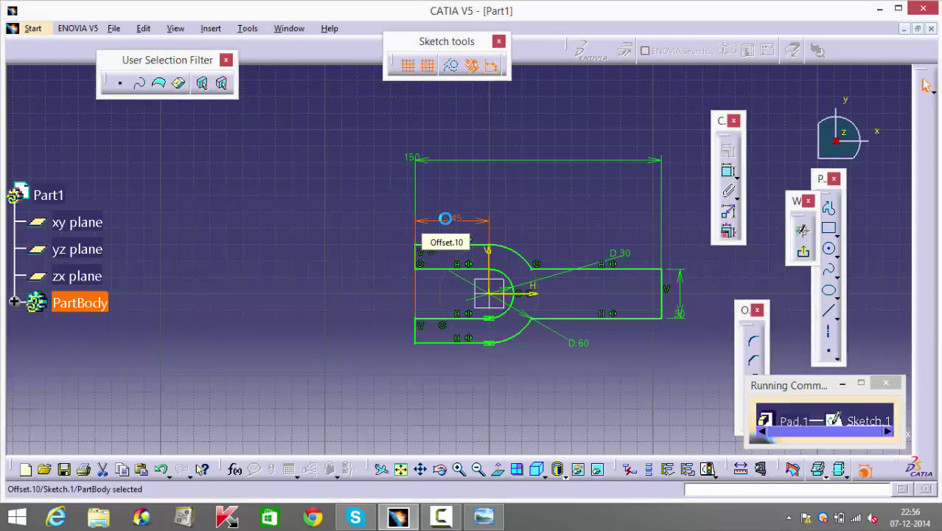
{"action": "left_click", "coordinate": [658, 417]}
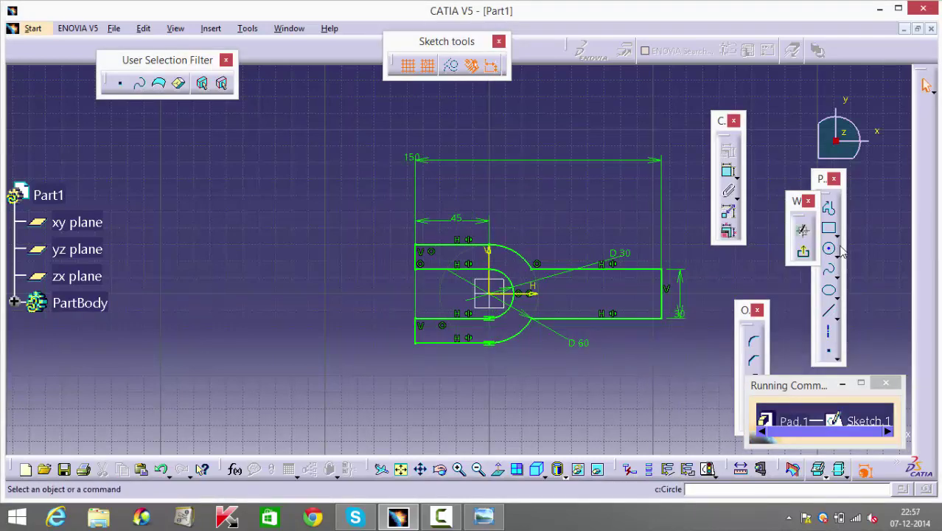
{"action": "left_click", "coordinate": [803, 251]}
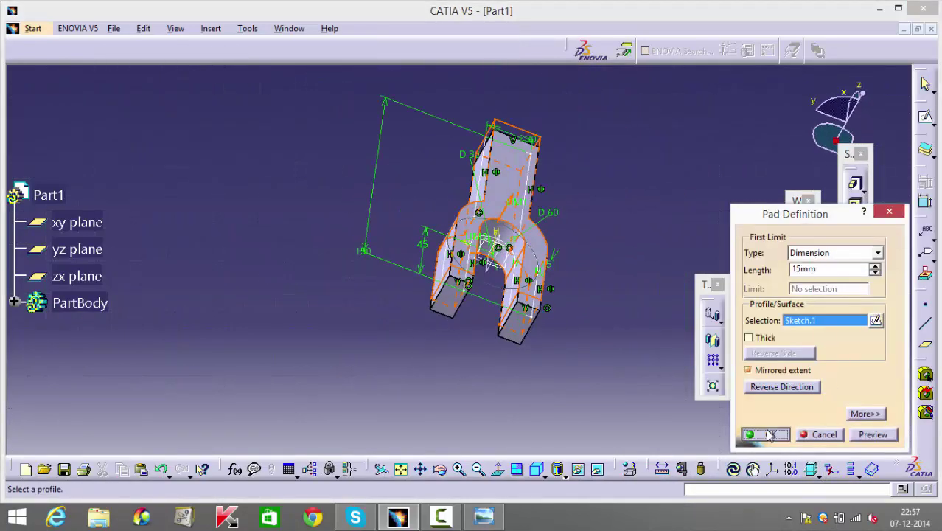
{"action": "left_click", "coordinate": [769, 435]}
{"action": "left_click", "coordinate": [439, 341]}
- Mirror the round eye pad about the zx plane onto the opposite fork arm
{"action": "middle_click_drag", "start_coordinate": [467, 295], "coordinate": [378, 244]}
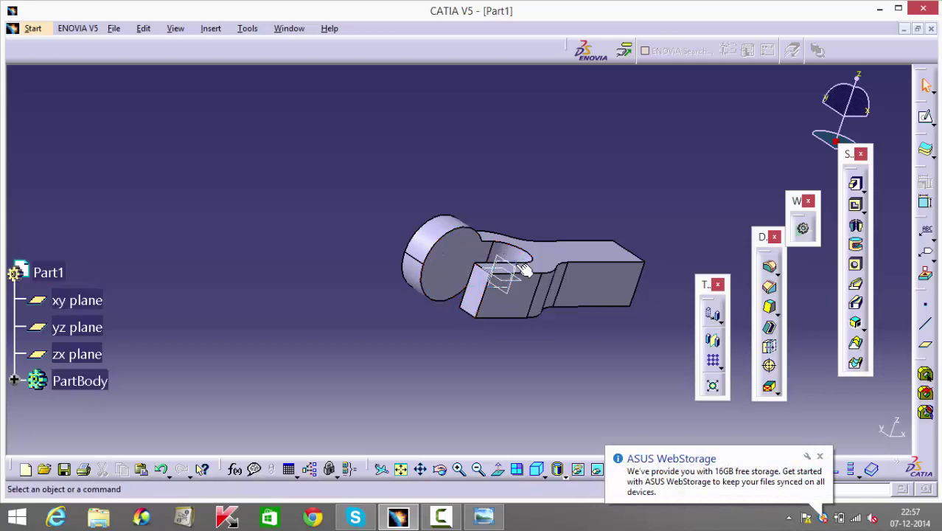
{"action": "middle_click_drag", "start_coordinate": [472, 367], "coordinate": [515, 320]}
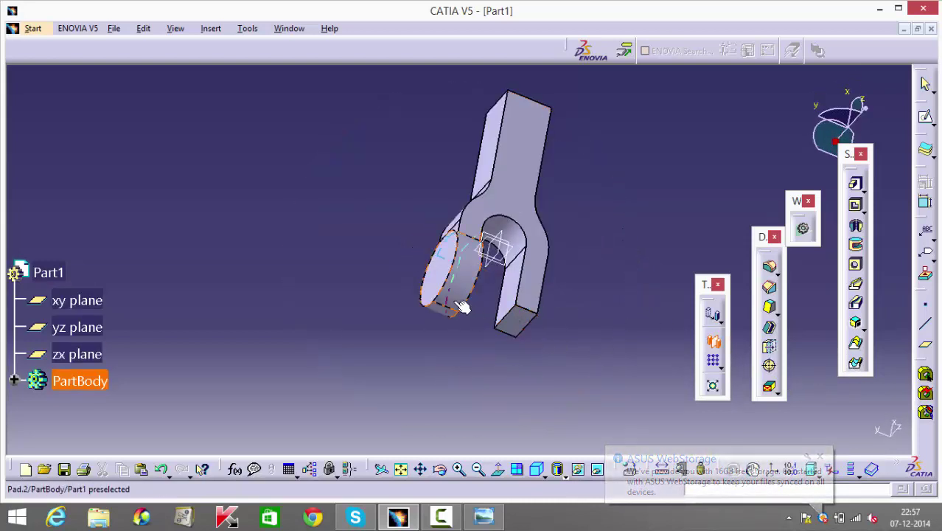
{"action": "left_click", "coordinate": [509, 248]}
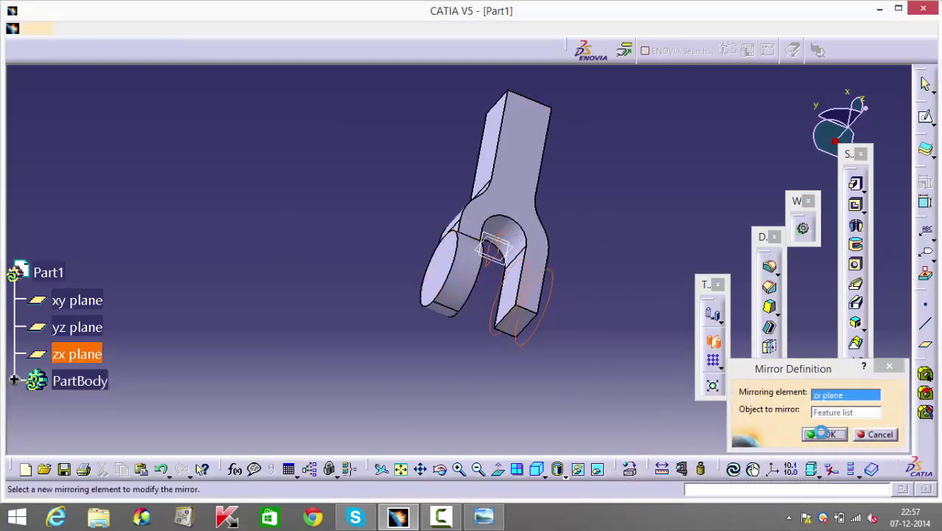
{"action": "left_click", "coordinate": [826, 434]}
- Apply a 24 mm edge fillet to the four edges where the fork arms meet the round eyes
{"action": "middle_click_drag", "start_coordinate": [674, 421], "coordinate": [486, 444]}
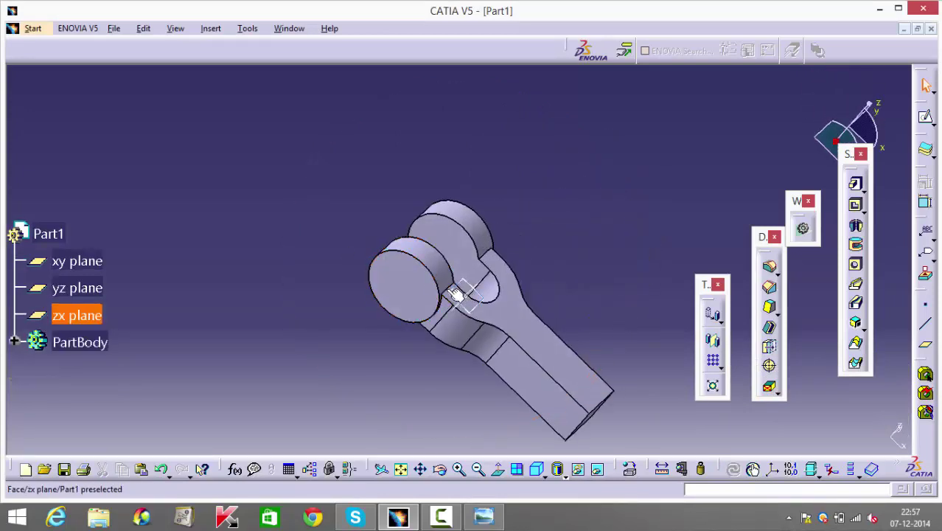
{"action": "middle_click_drag", "start_coordinate": [610, 303], "coordinate": [552, 247]}
{"action": "scroll", "coordinate": [457, 284], "scroll_direction": "up", "scroll_amount": 1}
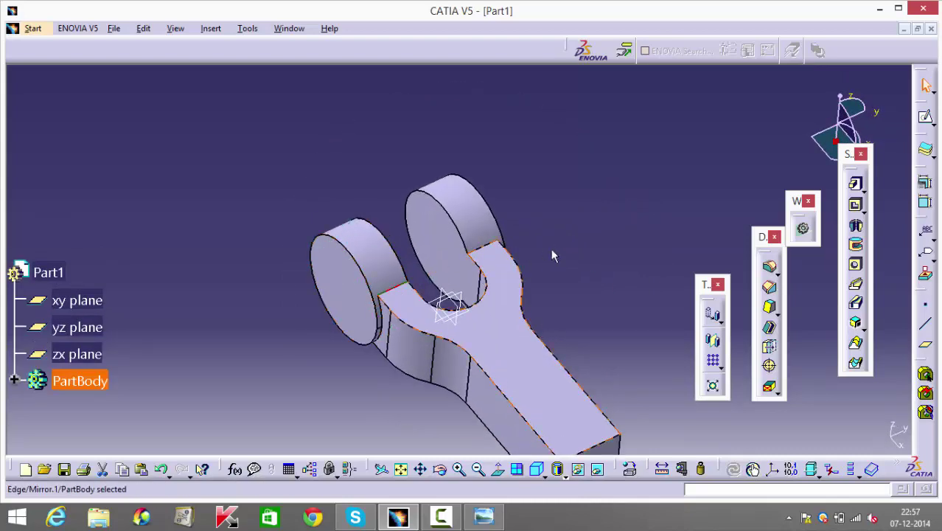
{"action": "middle_click_drag", "start_coordinate": [512, 267], "coordinate": [421, 91]}
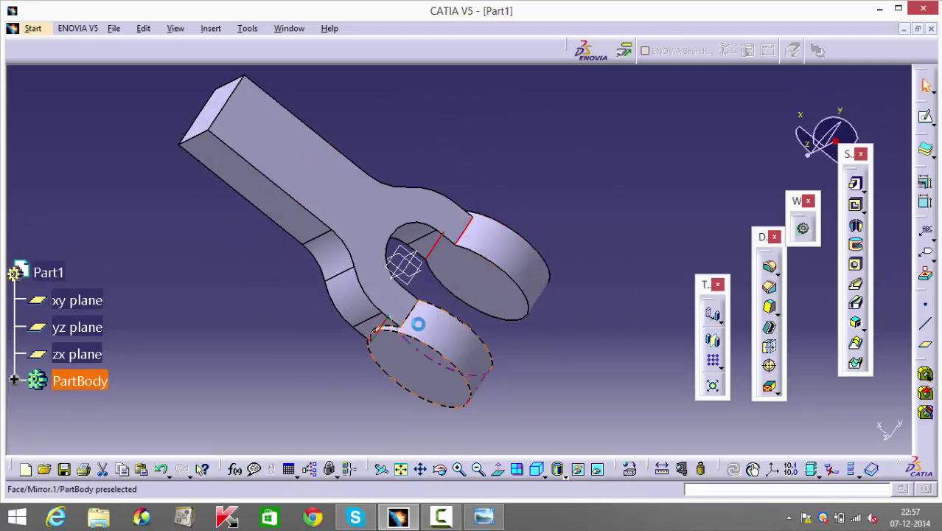
{"action": "left_click", "coordinate": [406, 314], "text": "ctrl"}
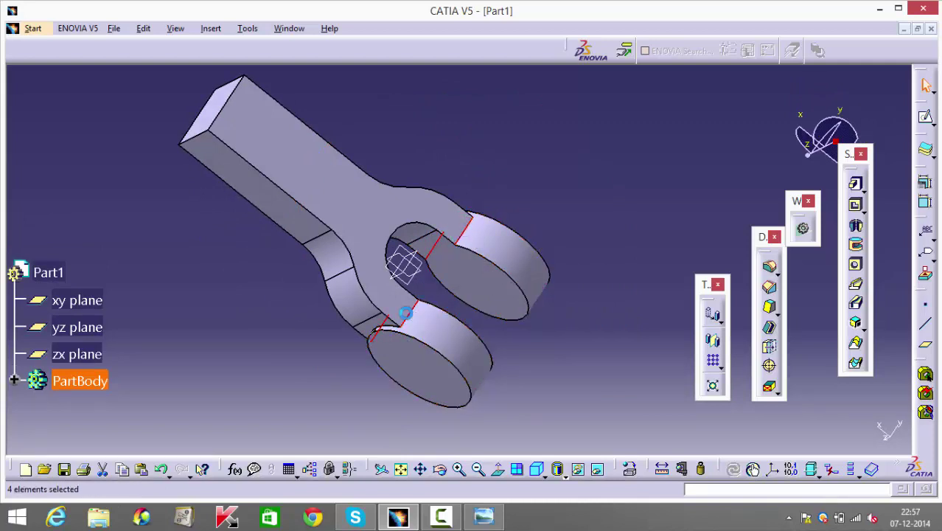
{"action": "left_click", "coordinate": [771, 270]}
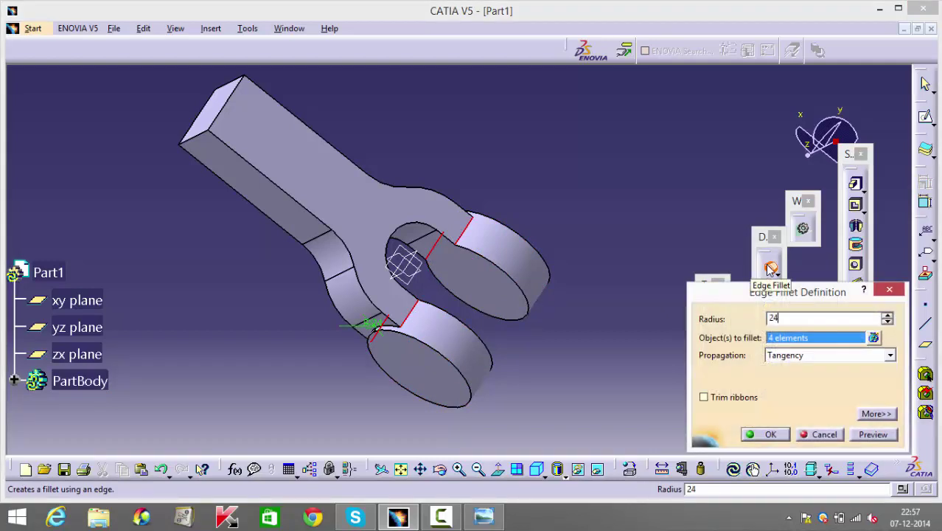
{"action": "left_click", "coordinate": [764, 435]}
- Start a sketch on the square end face of the shank
{"action": "middle_click_drag", "start_coordinate": [568, 350], "coordinate": [408, 380]}
{"action": "middle_click_drag", "start_coordinate": [379, 336], "coordinate": [558, 348]}
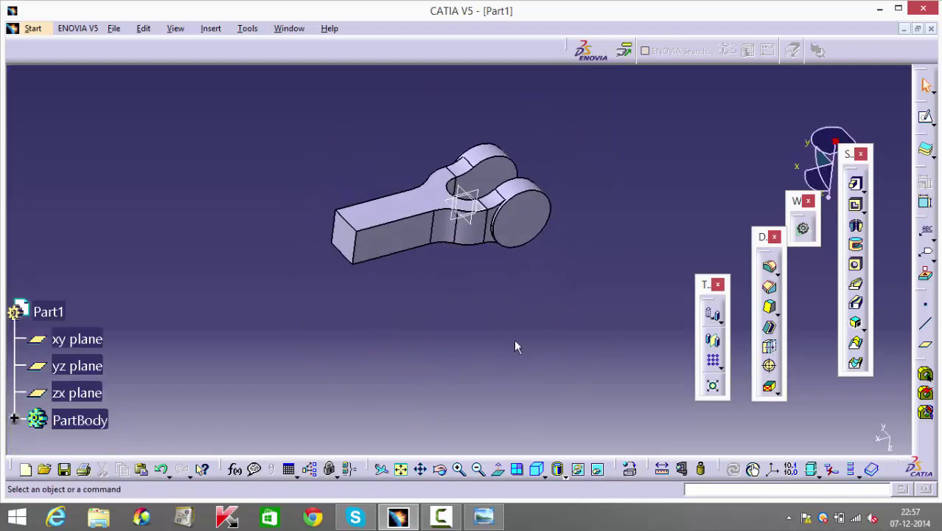
{"action": "middle_click_drag", "start_coordinate": [291, 335], "coordinate": [509, 209]}
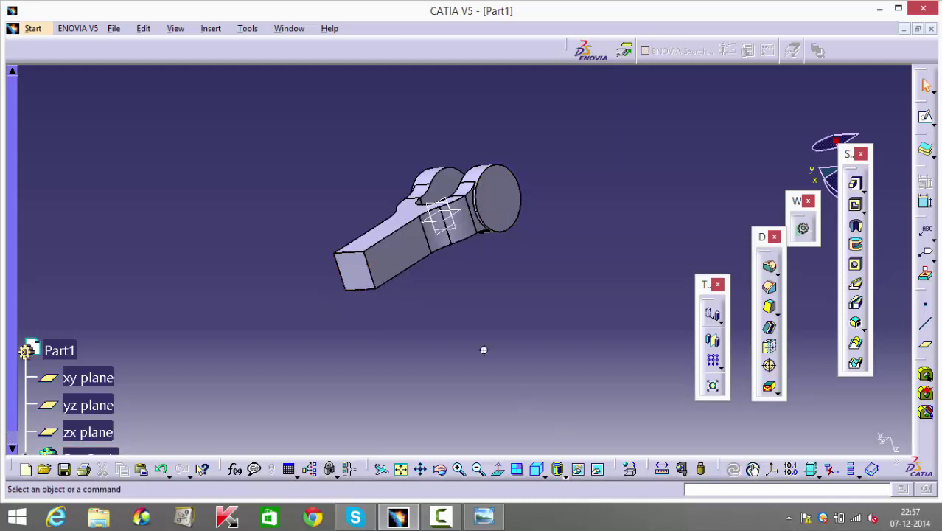
{"action": "middle_click_drag", "start_coordinate": [484, 350], "coordinate": [467, 336]}
{"action": "left_click", "coordinate": [442, 328]}
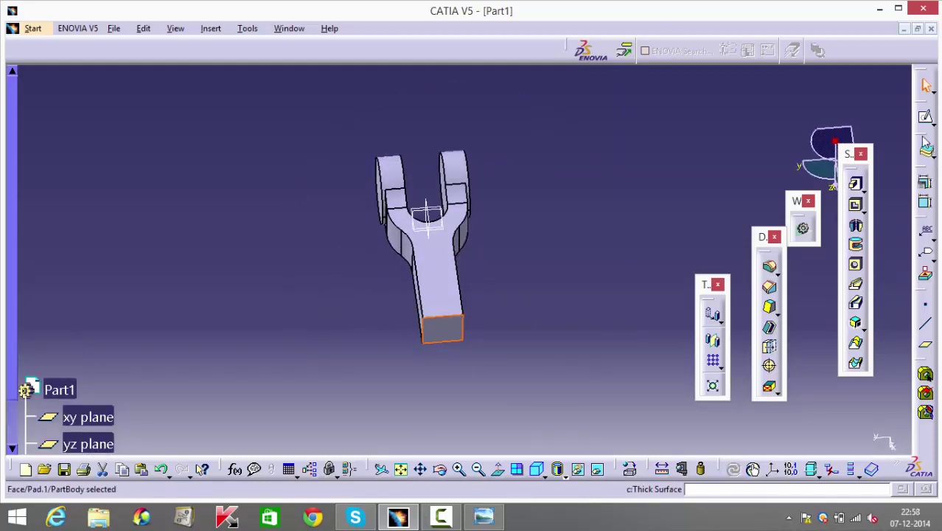
{"action": "left_click", "coordinate": [926, 116]}
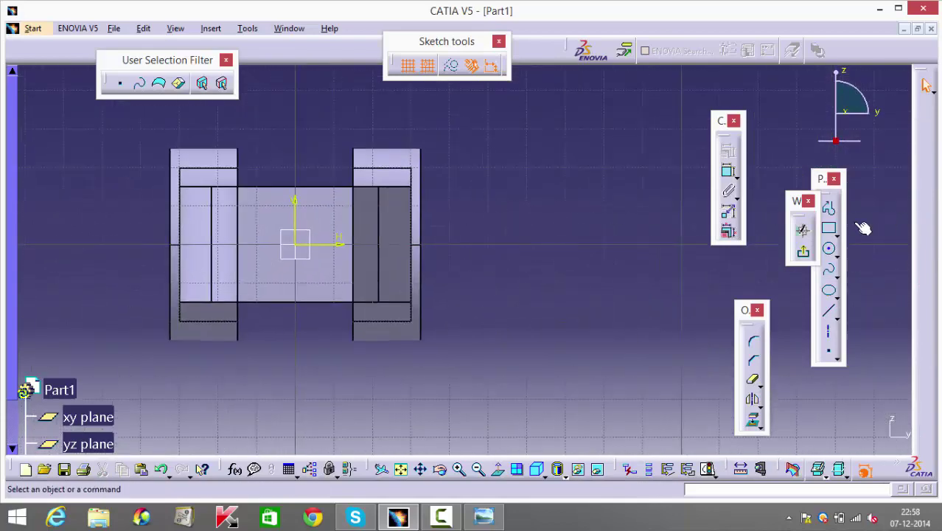
- Draw a hexagon about 60 mm across flats, centred on the sketch origin with its upper side horizontal
{"action": "left_click", "coordinate": [837, 234]}
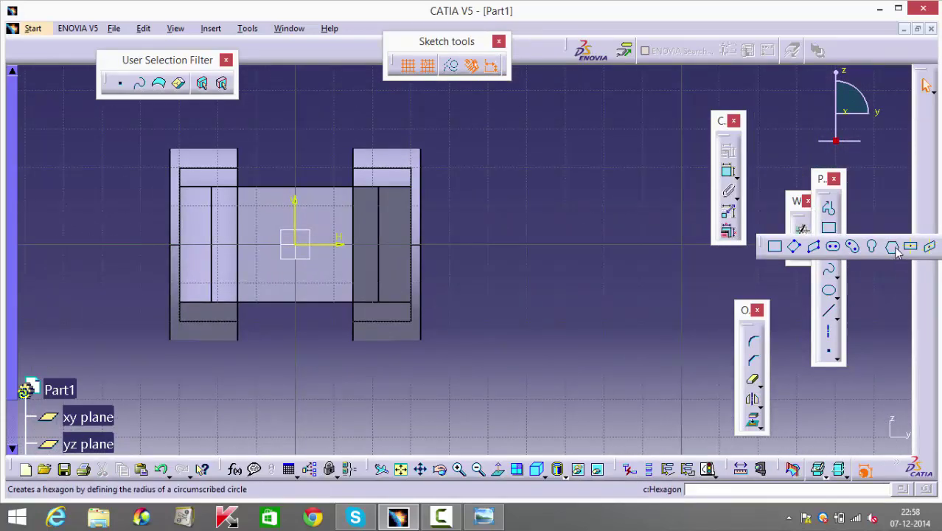
{"action": "left_click", "coordinate": [888, 247]}
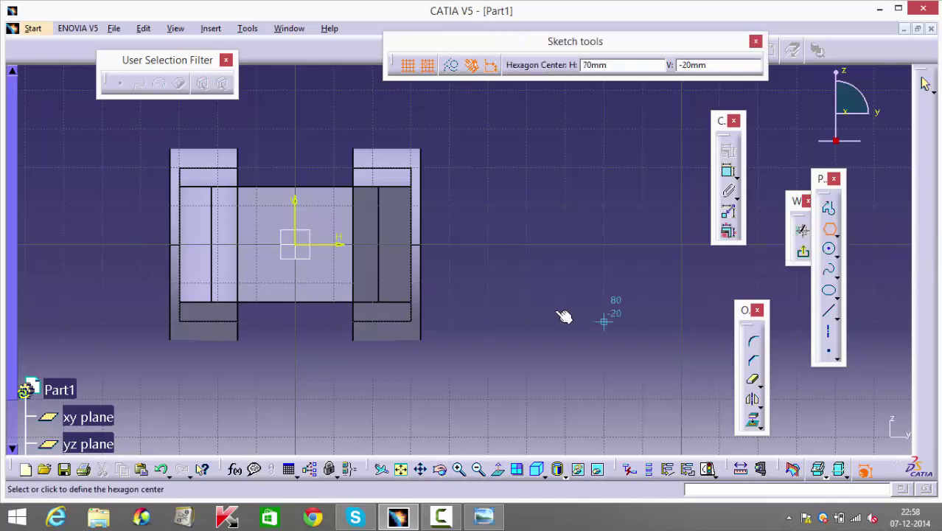
{"action": "left_click", "coordinate": [299, 245]}
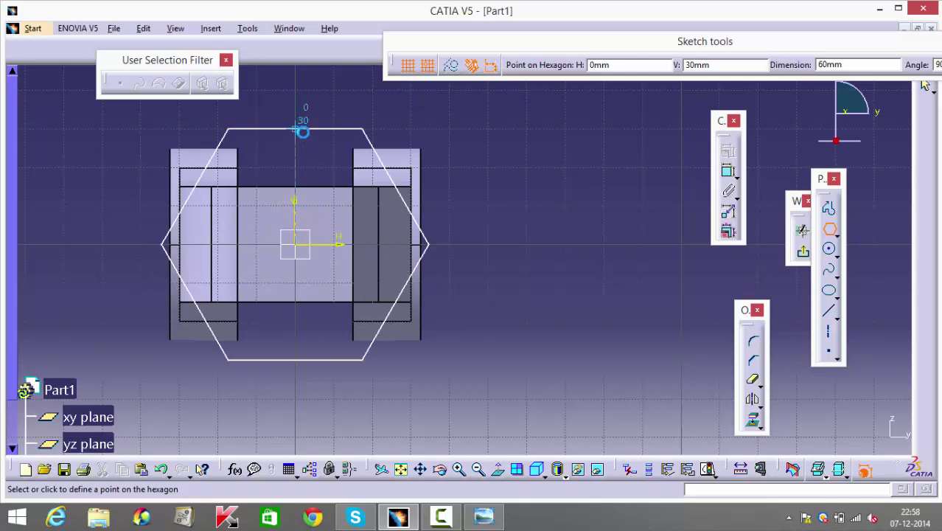
{"action": "left_click", "coordinate": [303, 131]}
{"action": "left_click", "coordinate": [620, 241]}
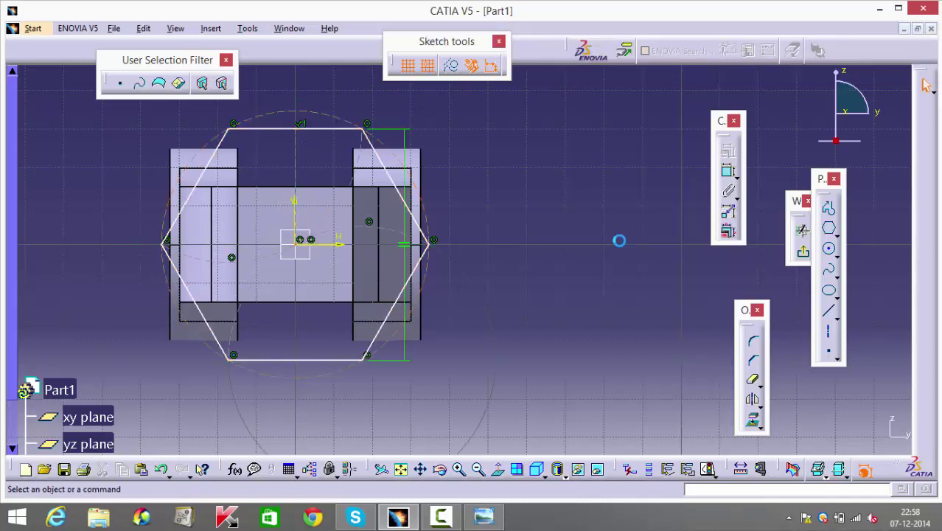
- Dimension the hexagon's upper side and set its length to 10 mm
{"action": "left_click", "coordinate": [729, 172]}
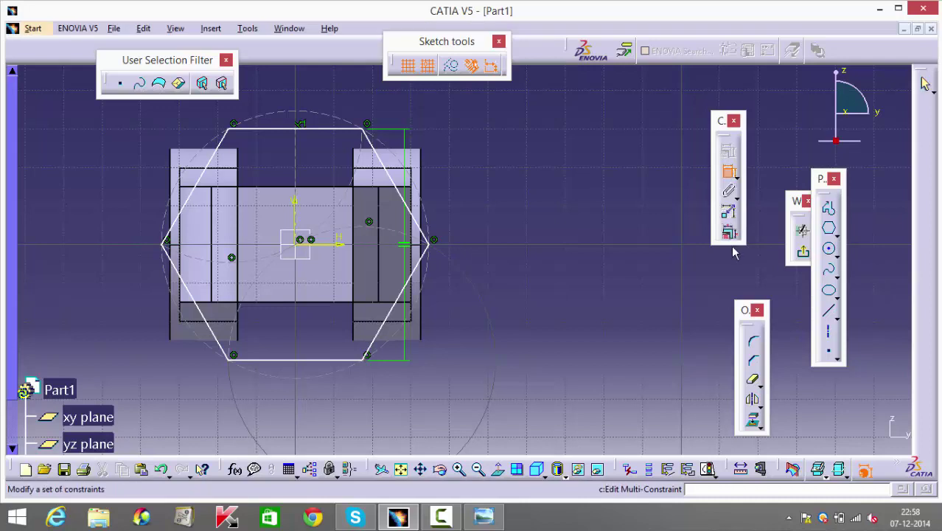
{"action": "left_click", "coordinate": [336, 133]}
{"action": "left_click", "coordinate": [317, 83]}
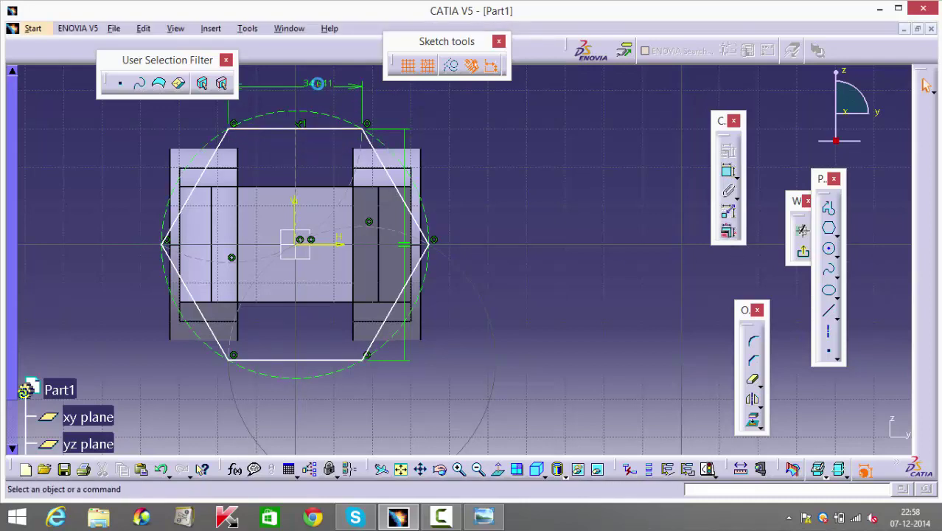
{"action": "double_click", "coordinate": [317, 81]}
{"action": "key", "text": "Return"}
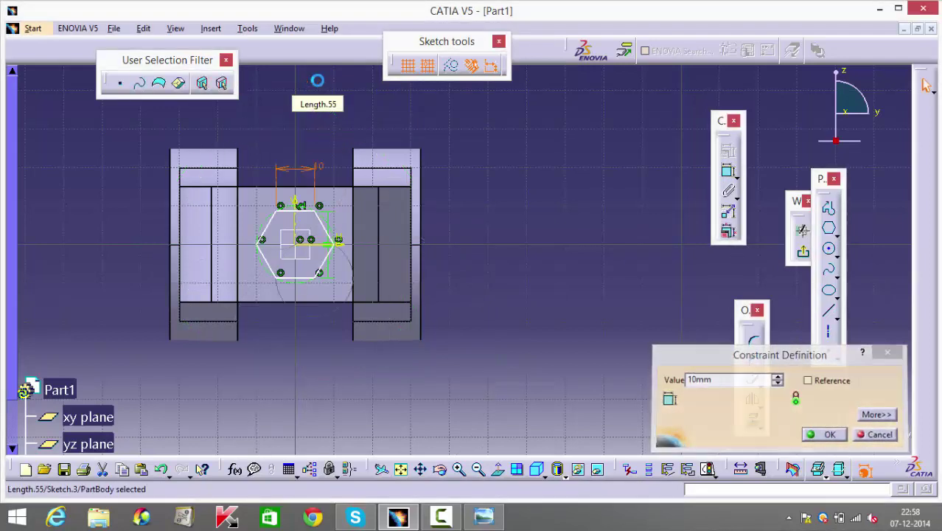
{"action": "mouse_move", "coordinate": [537, 302]}
{"action": "middle_mouse_down"}
{"action": "mouse_move", "coordinate": [536, 213]}
{"action": "mouse_move", "coordinate": [746, 220]}
{"action": "middle_mouse_up"}
{"action": "middle_click_drag", "start_coordinate": [718, 283], "coordinate": [724, 303]}
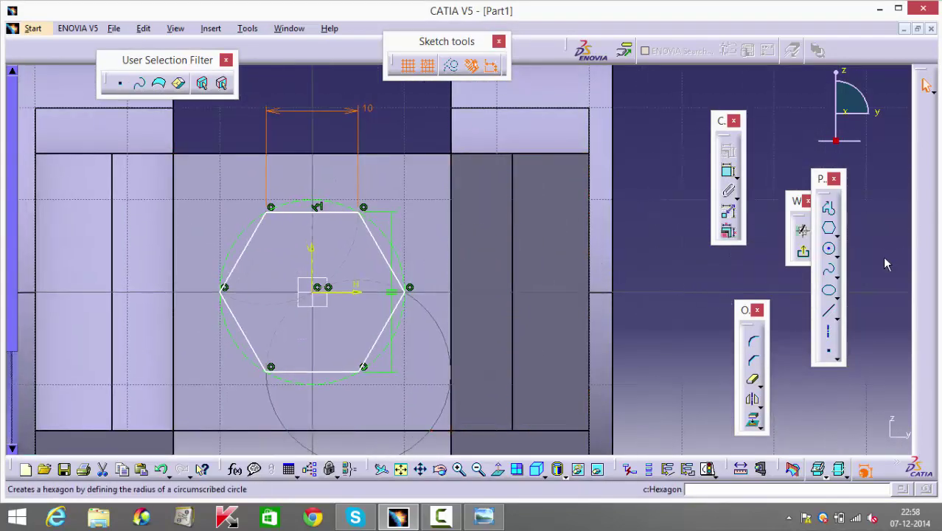
{"action": "left_click", "coordinate": [713, 264]}
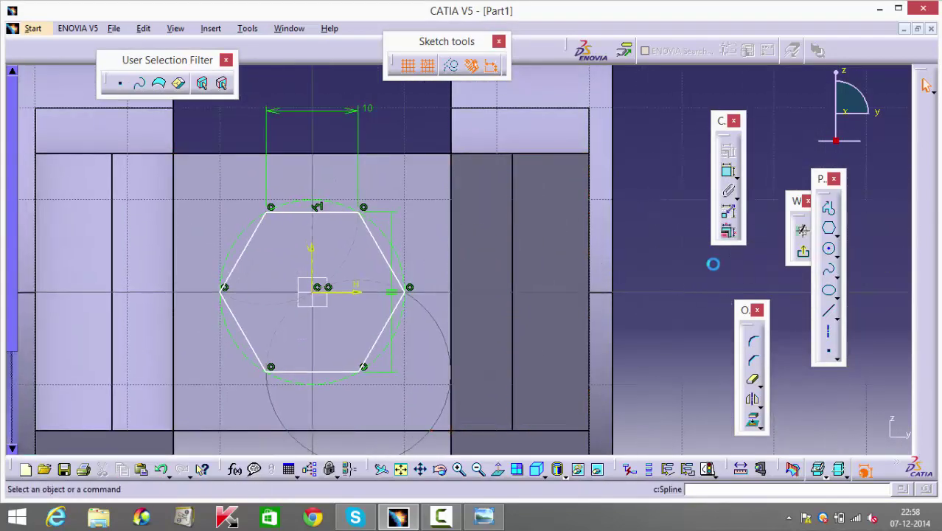
{"action": "left_click", "coordinate": [320, 195]}
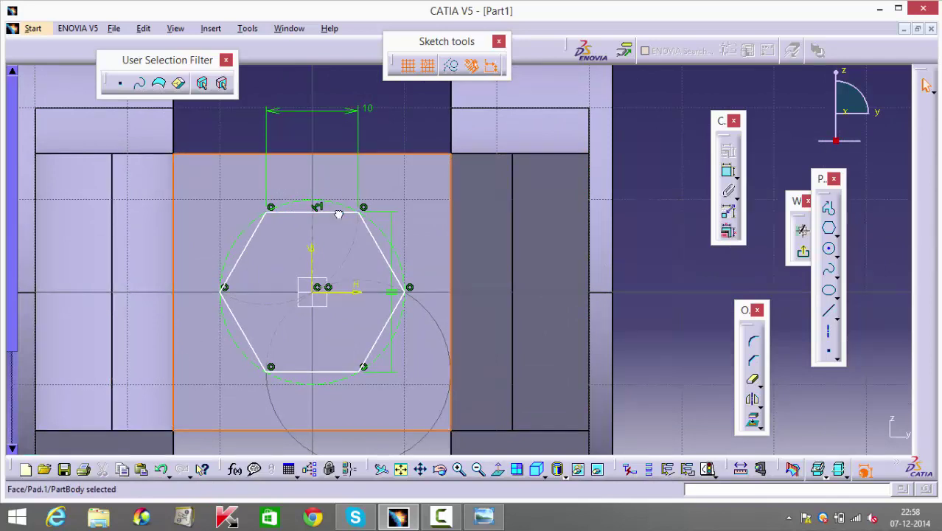
{"action": "mouse_move", "coordinate": [342, 219]}
{"action": "left_mouse_down"}
{"action": "mouse_move", "coordinate": [343, 201]}
{"action": "mouse_move", "coordinate": [362, 254]}
{"action": "mouse_move", "coordinate": [352, 216]}
{"action": "left_mouse_up"}
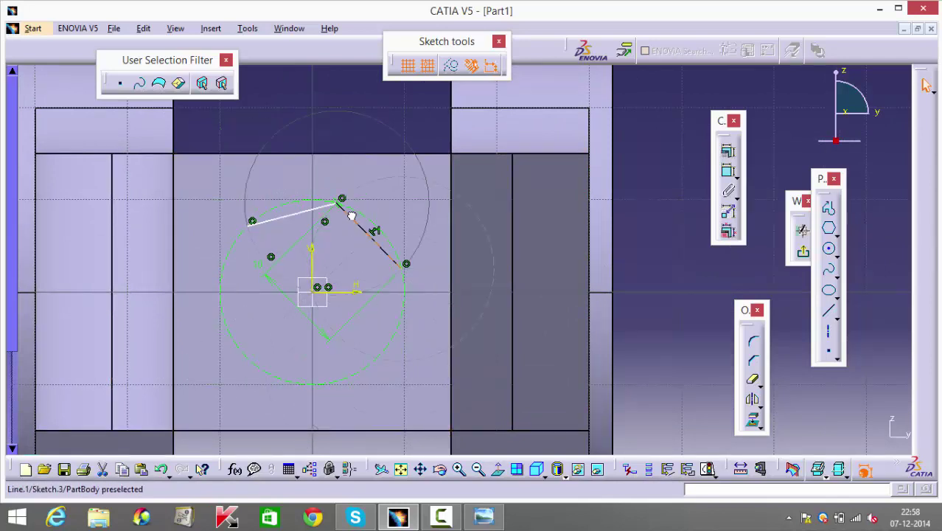
{"action": "key", "text": "ctrl+z"}
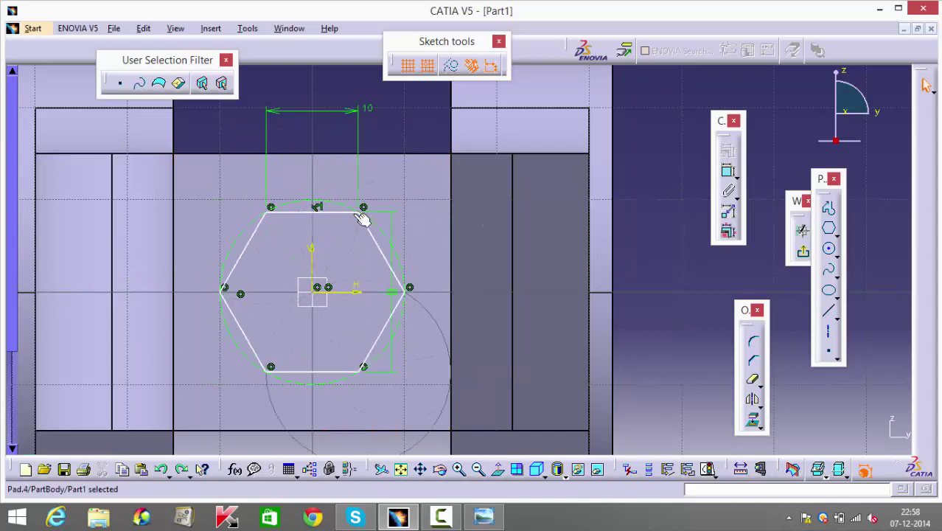
{"action": "left_click", "coordinate": [679, 296]}
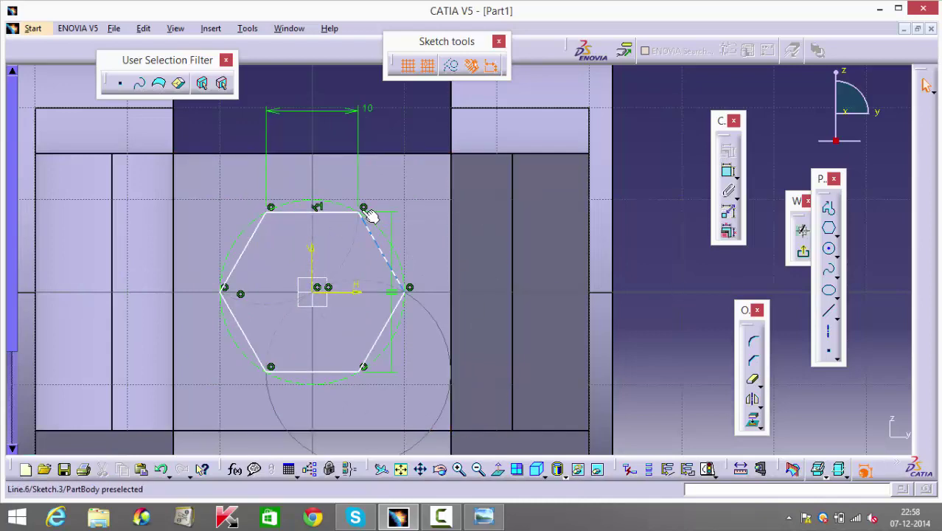
- Delete the length dimension on the hexagon's upper side
{"action": "mouse_move", "coordinate": [619, 259]}
{"action": "middle_mouse_down"}
{"action": "mouse_move", "coordinate": [673, 181]}
{"action": "mouse_move", "coordinate": [667, 223]}
{"action": "mouse_move", "coordinate": [684, 273]}
{"action": "middle_mouse_up"}
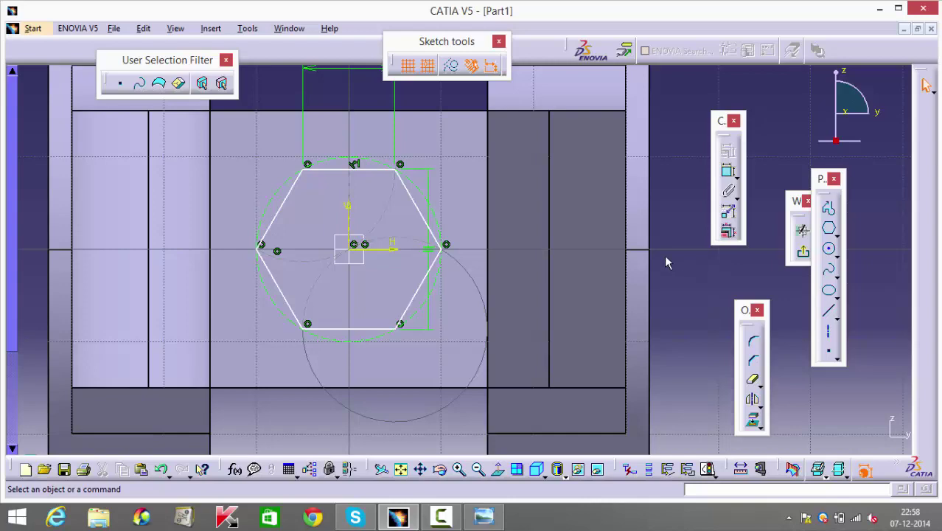
{"action": "middle_click_drag", "start_coordinate": [667, 264], "coordinate": [673, 379]}
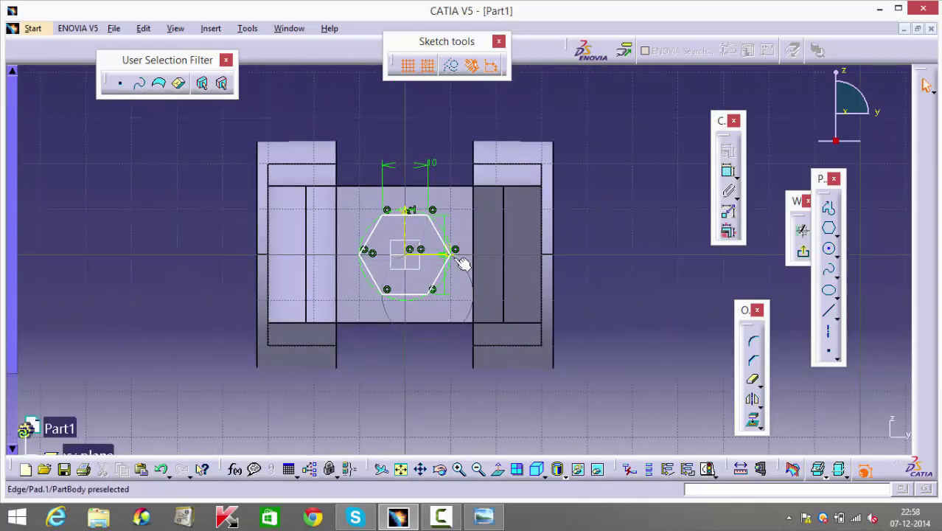
{"action": "left_click", "coordinate": [426, 163]}
{"action": "key", "text": "Delete"}
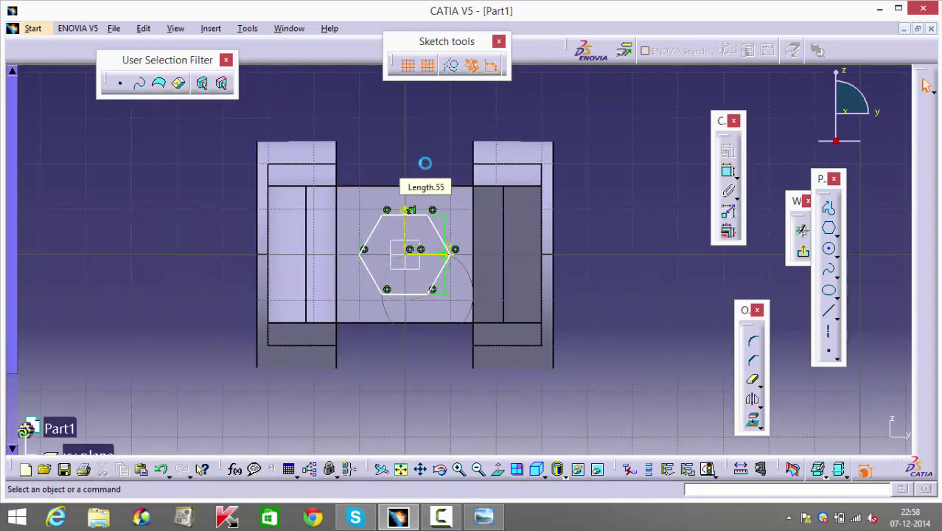
- Try to reposition the hexagon's upper side by moving it freehand
{"action": "middle_click_drag", "start_coordinate": [591, 372], "coordinate": [614, 273]}
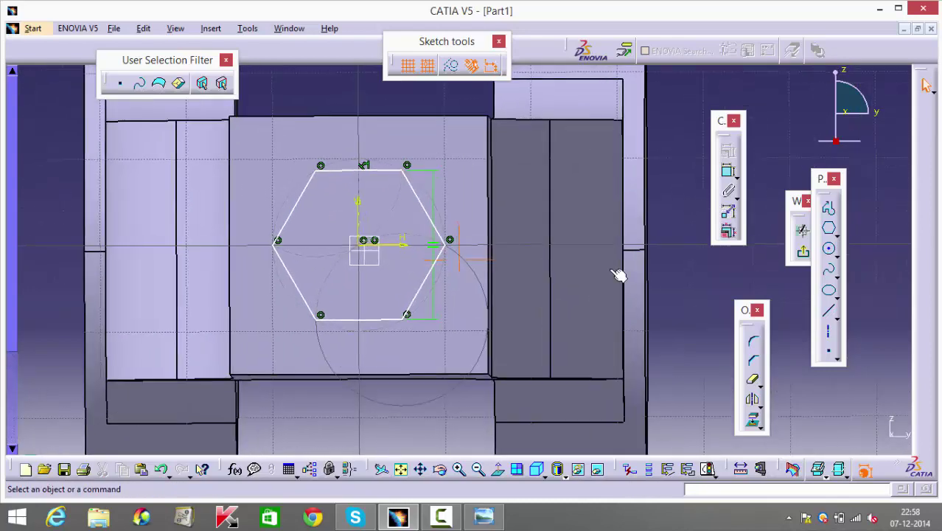
{"action": "left_click", "coordinate": [828, 310]}
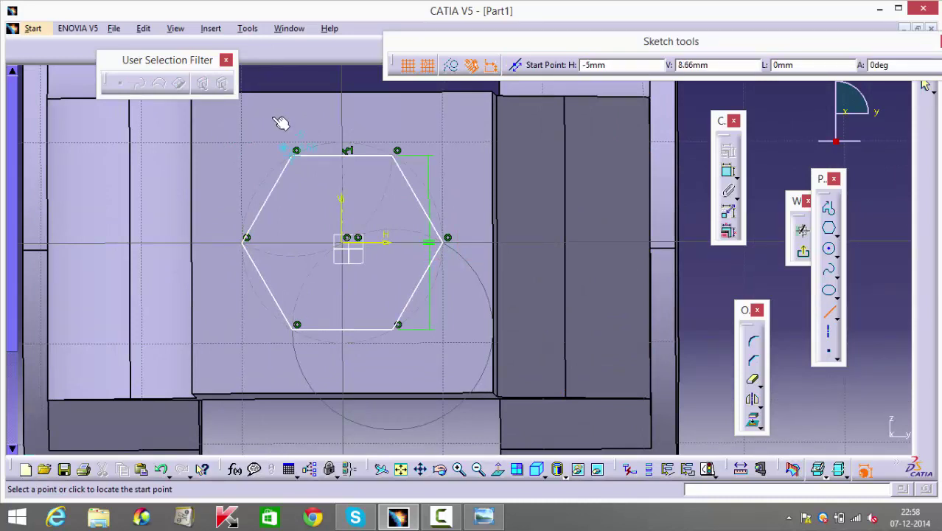
{"action": "key", "text": "Escape"}
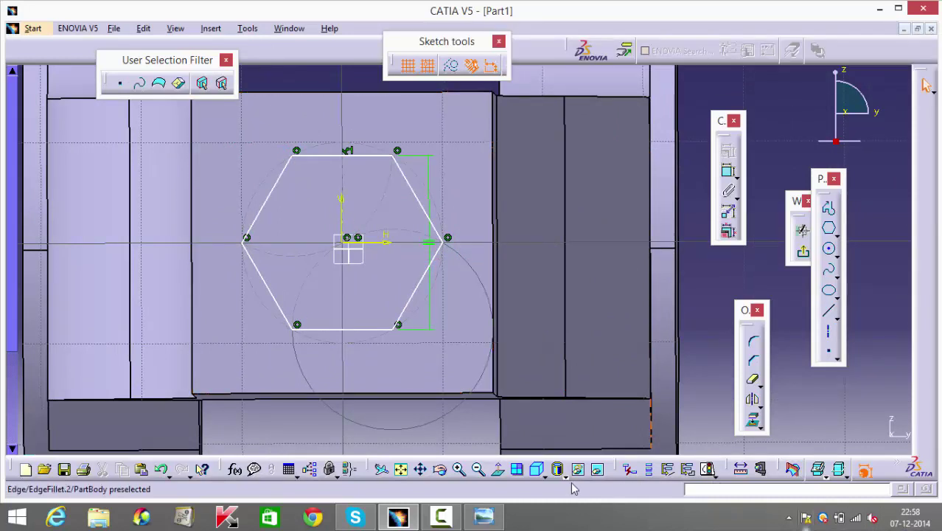
{"action": "left_click", "coordinate": [360, 154]}
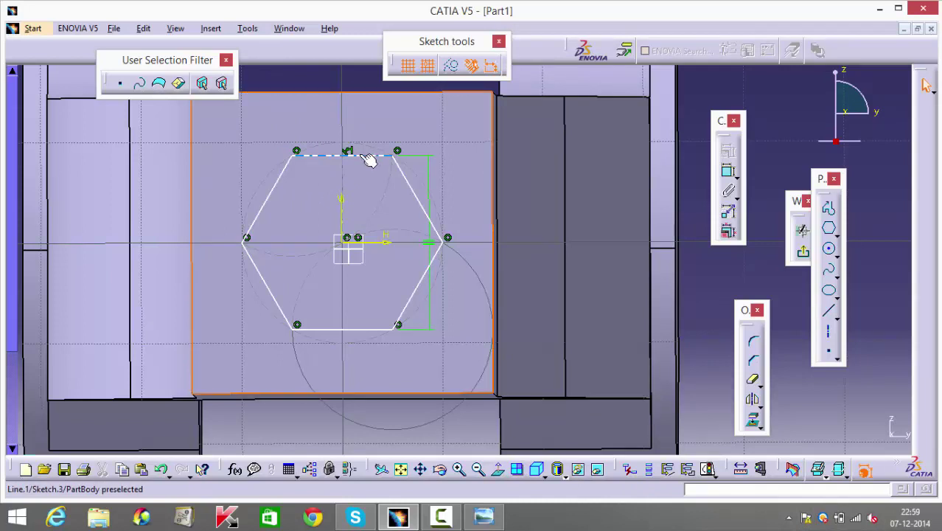
{"action": "left_click_drag", "start_coordinate": [358, 154], "coordinate": [376, 144]}
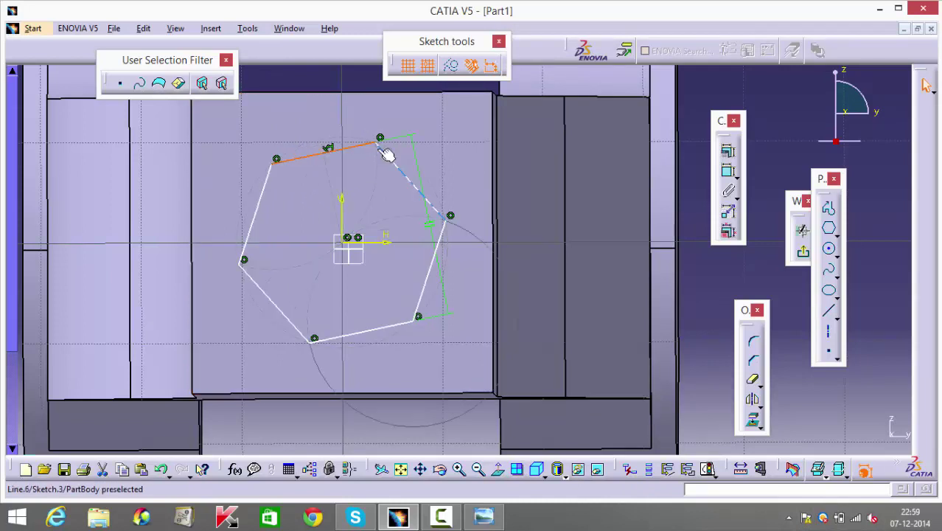
- Undo the move of the hexagon's upper side, the deletion of its length dimension and its 10 mm length
{"action": "key", "text": "ctrl+z"}
{"action": "key", "text": "ctrl+z"}
{"action": "key", "text": "ctrl+z"}
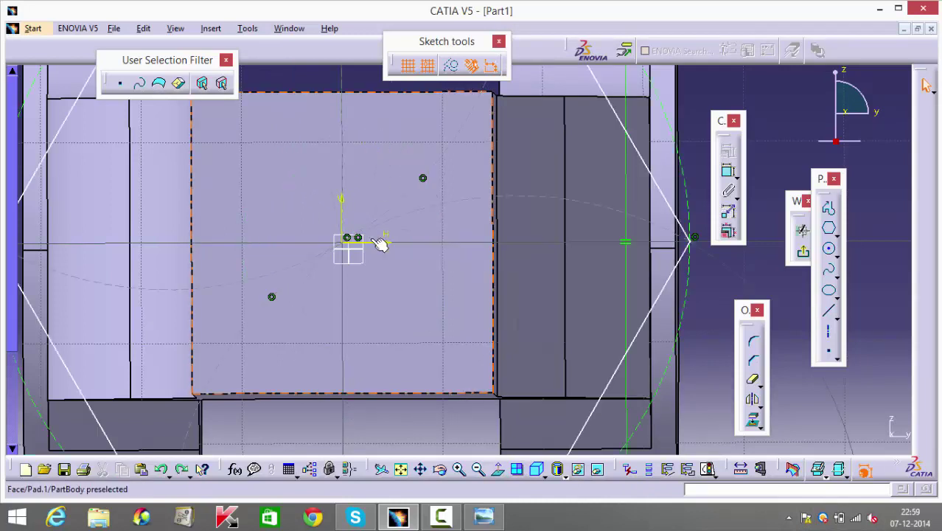
- Draw a vertical line just inside the hexagon's left corner, starting above the hexagon and crossing both left slanted sides
{"action": "middle_click_drag", "start_coordinate": [433, 179], "coordinate": [431, 290]}
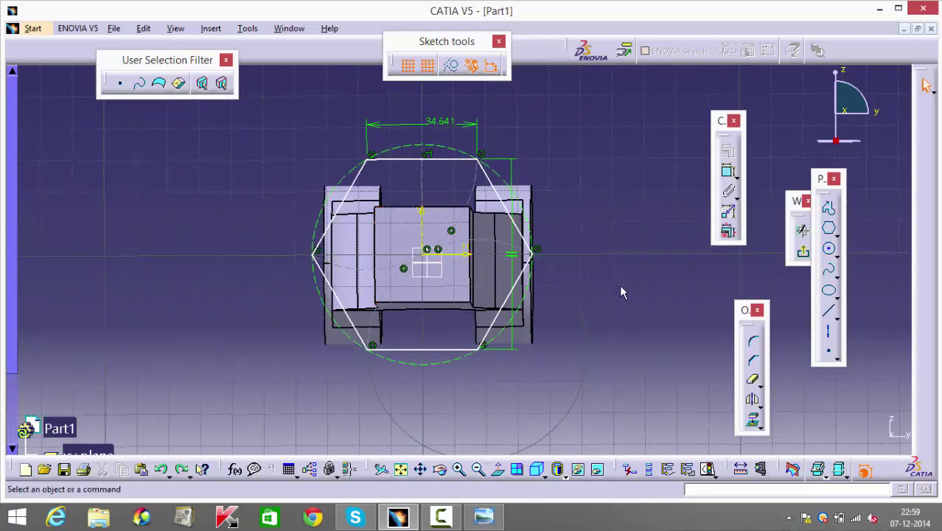
{"action": "mouse_move", "coordinate": [622, 293]}
{"action": "middle_mouse_down"}
{"action": "mouse_move", "coordinate": [621, 243]}
{"action": "mouse_move", "coordinate": [632, 244]}
{"action": "middle_mouse_up"}
{"action": "left_click", "coordinate": [828, 310]}
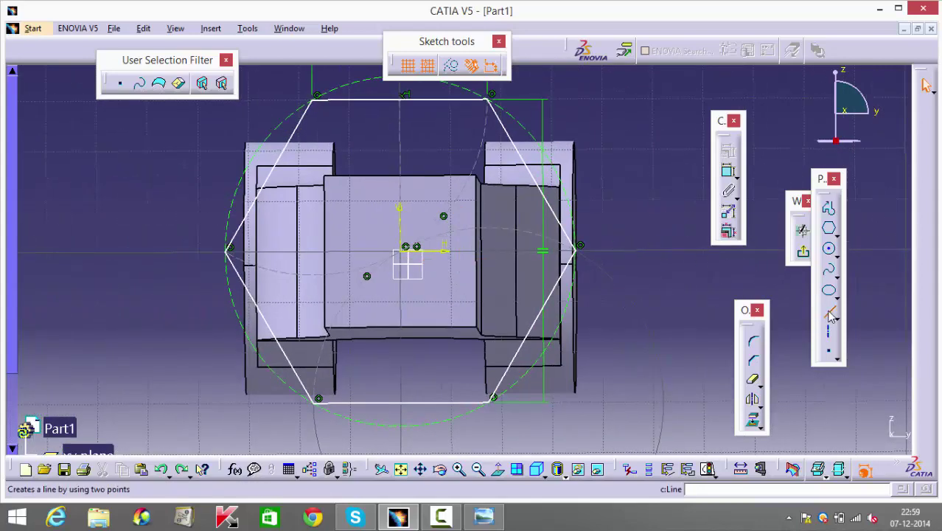
{"action": "mouse_move", "coordinate": [273, 85]}
{"action": "middle_mouse_down"}
{"action": "mouse_move", "coordinate": [283, 94]}
{"action": "mouse_move", "coordinate": [297, 86]}
{"action": "middle_mouse_up"}
{"action": "left_click", "coordinate": [280, 90]}
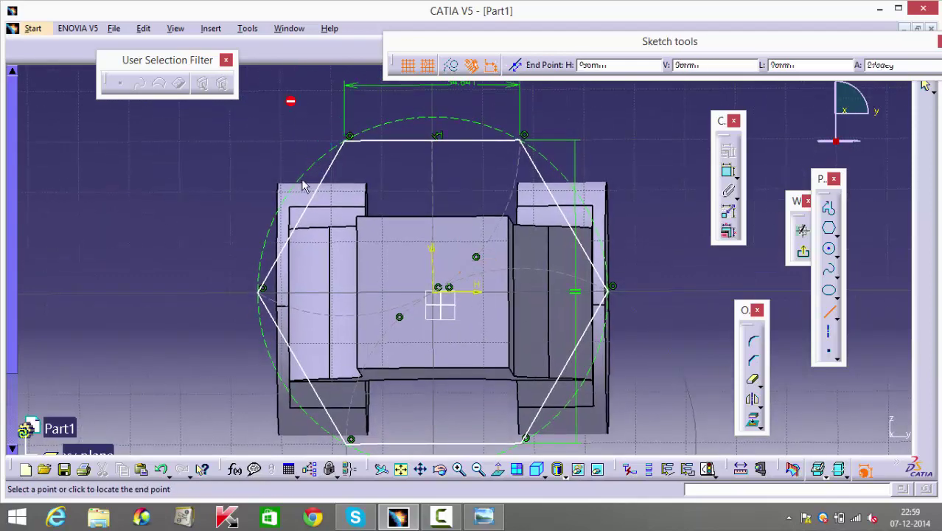
{"action": "middle_click_drag", "start_coordinate": [275, 424], "coordinate": [279, 323]}
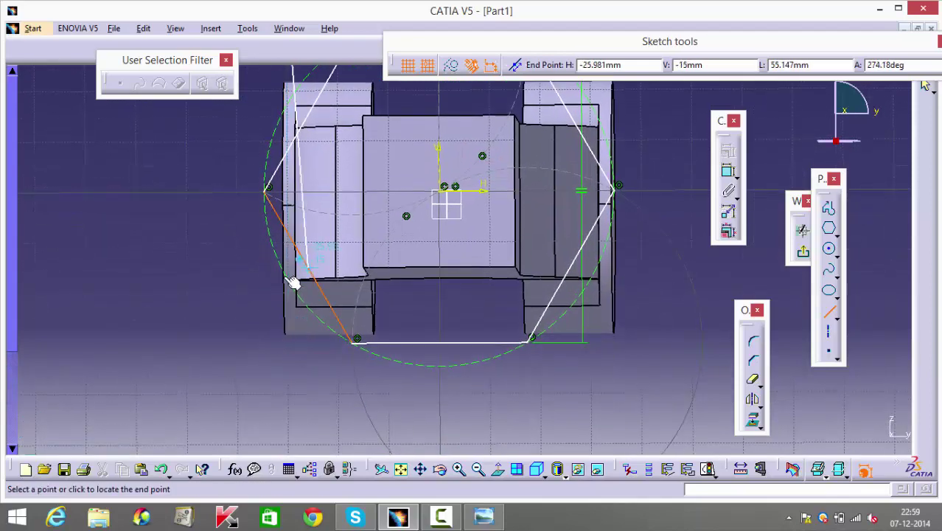
{"action": "left_click", "coordinate": [280, 305]}
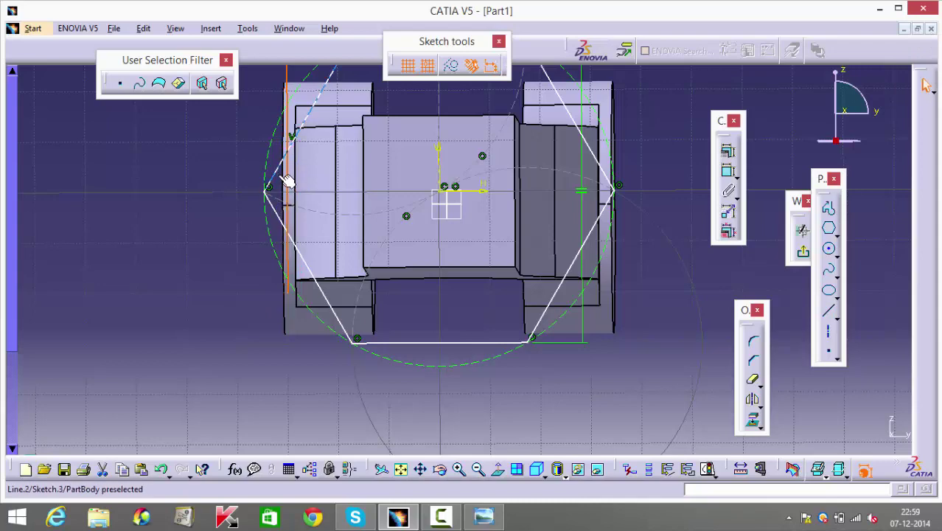
- Mirror the vertical line about the sketch's vertical axis to the hexagon's right side
{"action": "middle_click_drag", "start_coordinate": [273, 260], "coordinate": [264, 320]}
{"action": "left_click", "coordinate": [233, 221]}
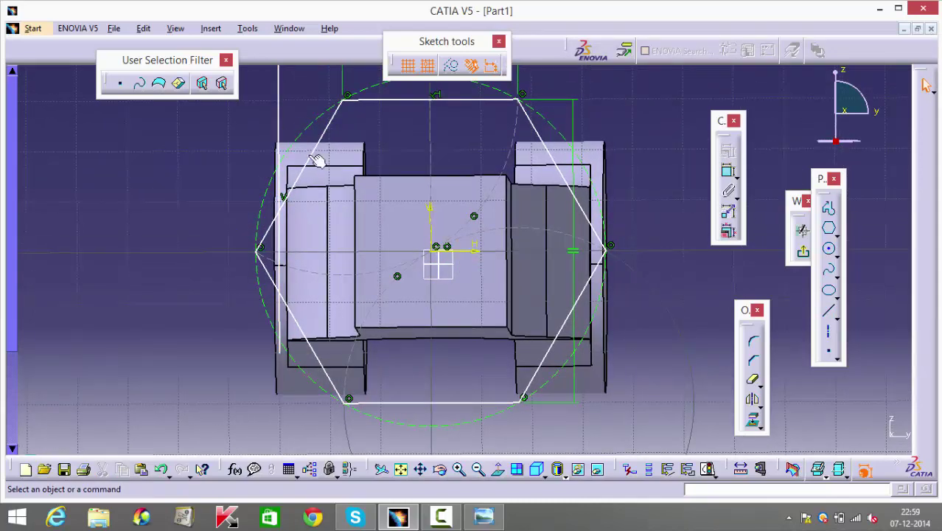
{"action": "left_click", "coordinate": [289, 121]}
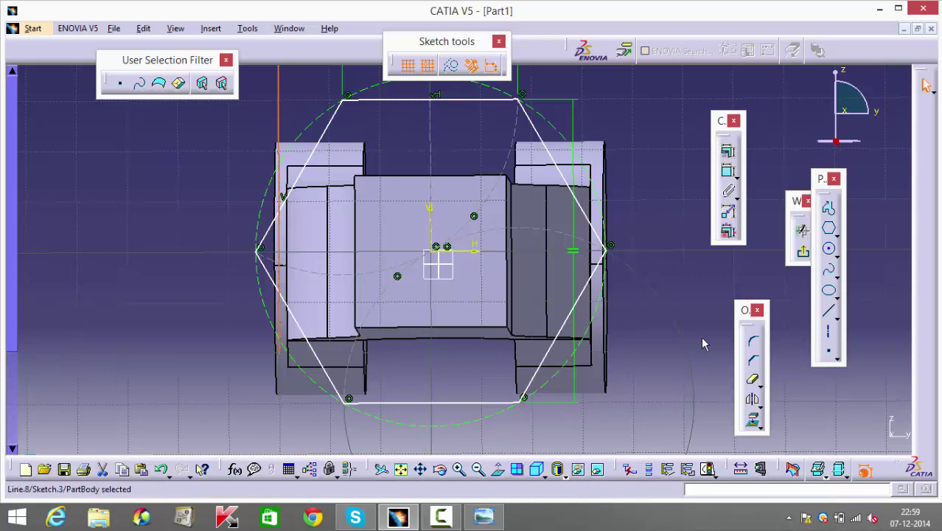
{"action": "left_click", "coordinate": [753, 398]}
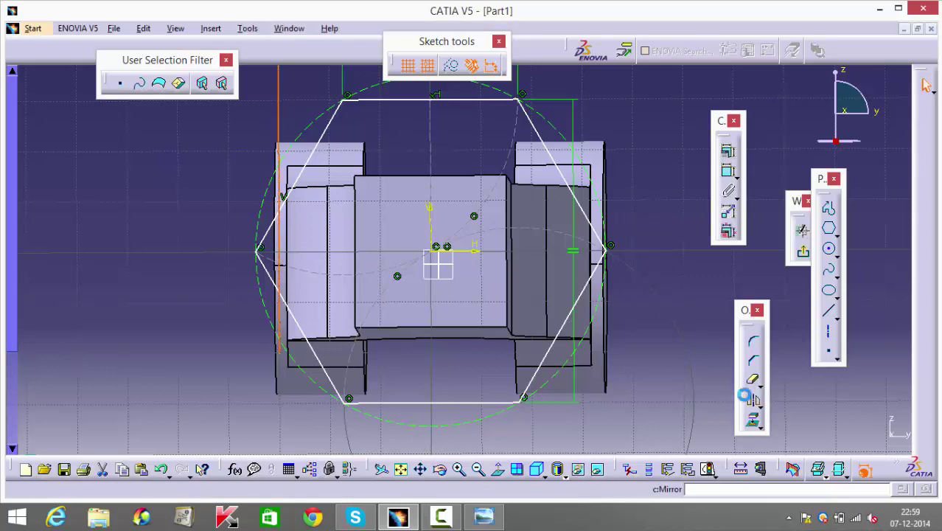
{"action": "left_click", "coordinate": [443, 264]}
- Quick Trim the hexagon's right corner and the overhanging ends of the right vertical line so they form one closed outline
{"action": "middle_click_drag", "start_coordinate": [676, 333], "coordinate": [684, 395]}
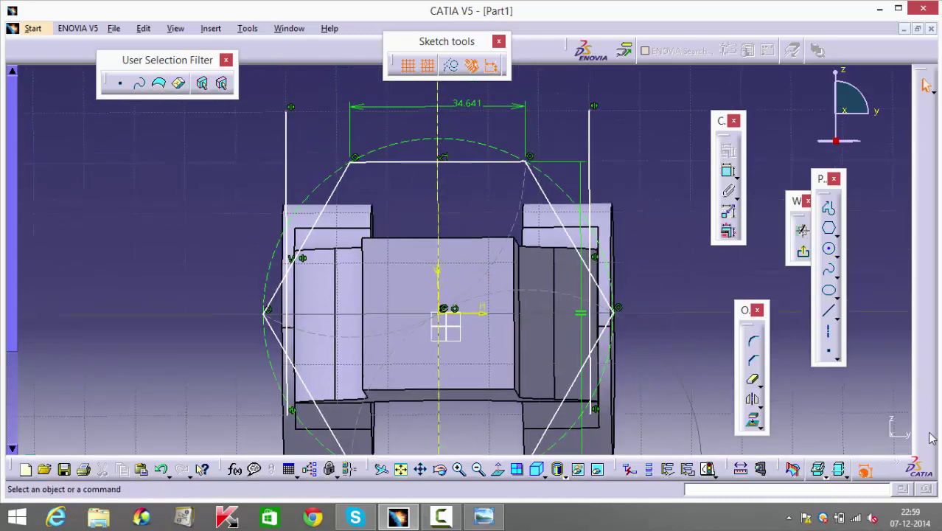
{"action": "double_click", "coordinate": [753, 379]}
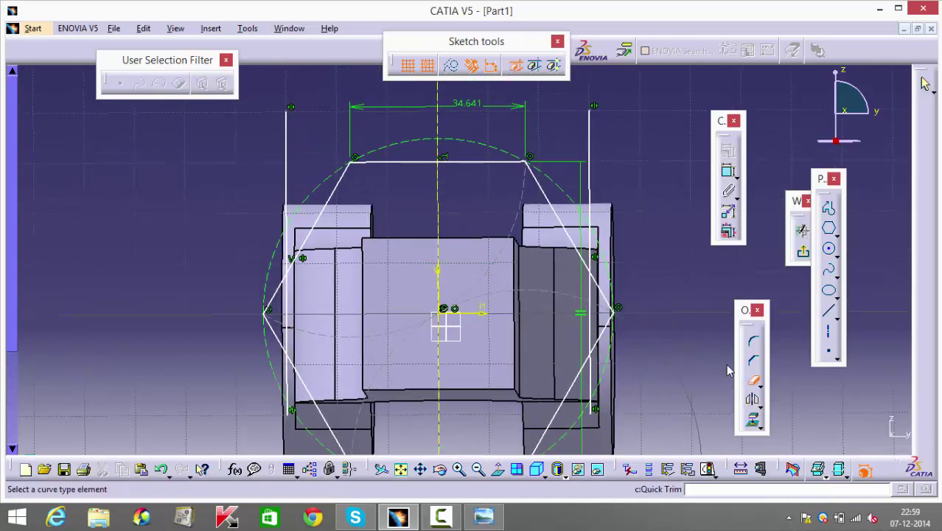
{"action": "left_click", "coordinate": [592, 187]}
{"action": "left_click", "coordinate": [592, 254]}
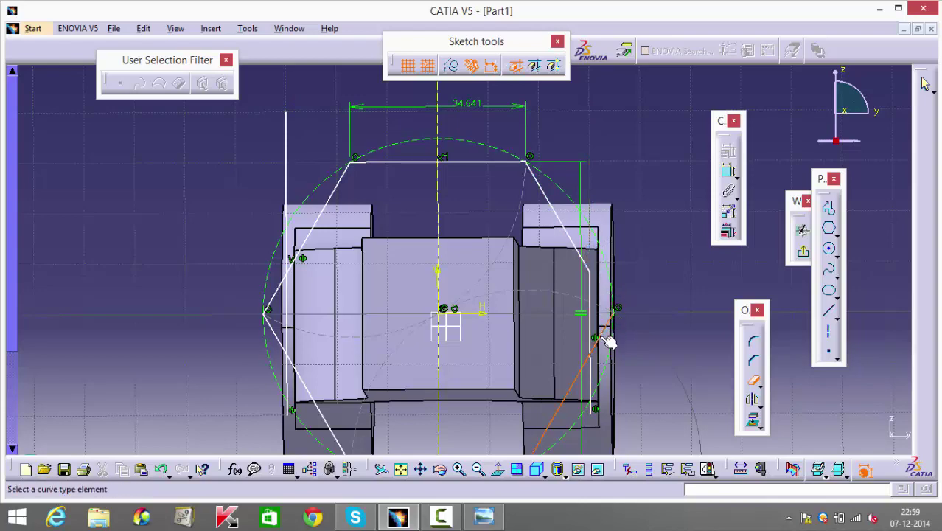
{"action": "left_click", "coordinate": [606, 341]}
{"action": "middle_click_drag", "start_coordinate": [596, 369], "coordinate": [589, 277]}
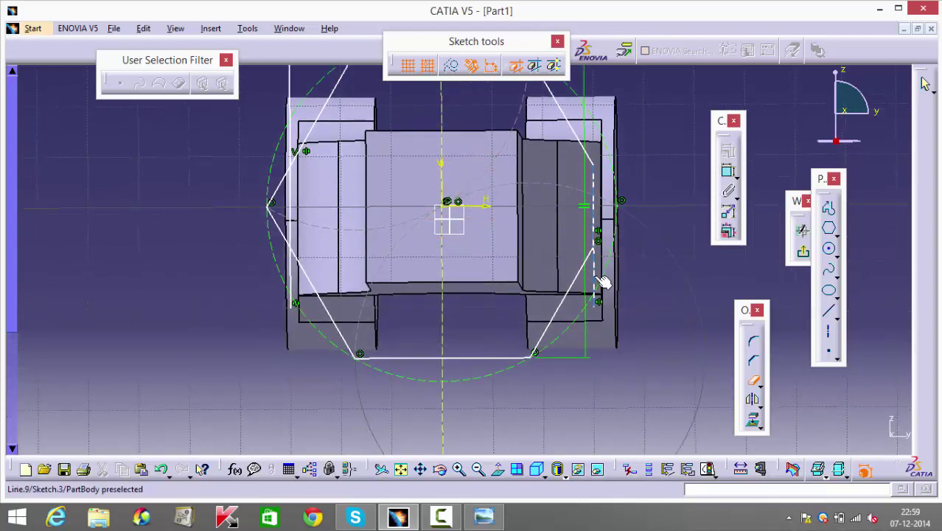
{"action": "left_click", "coordinate": [597, 281]}
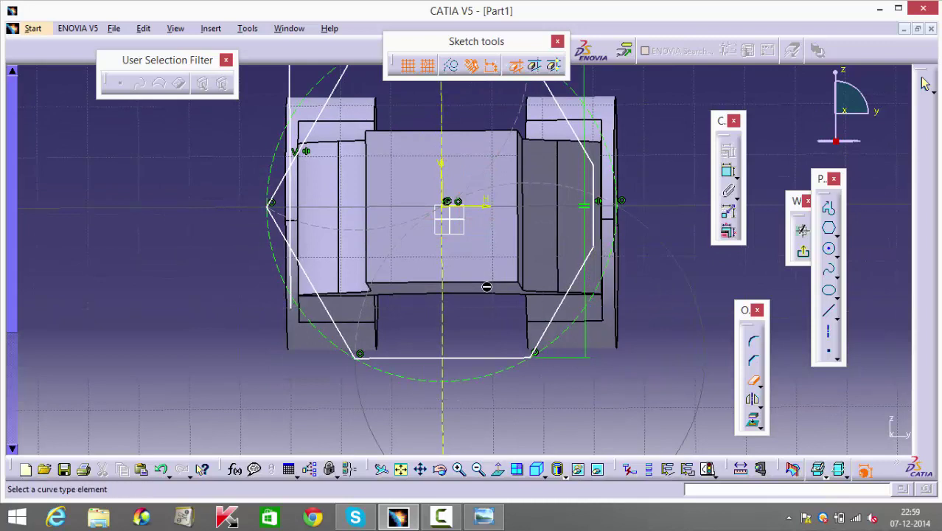
- Quick Trim the hexagon's left corner and the overhanging ends of the left vertical line to close the outline
{"action": "left_click", "coordinate": [300, 274]}
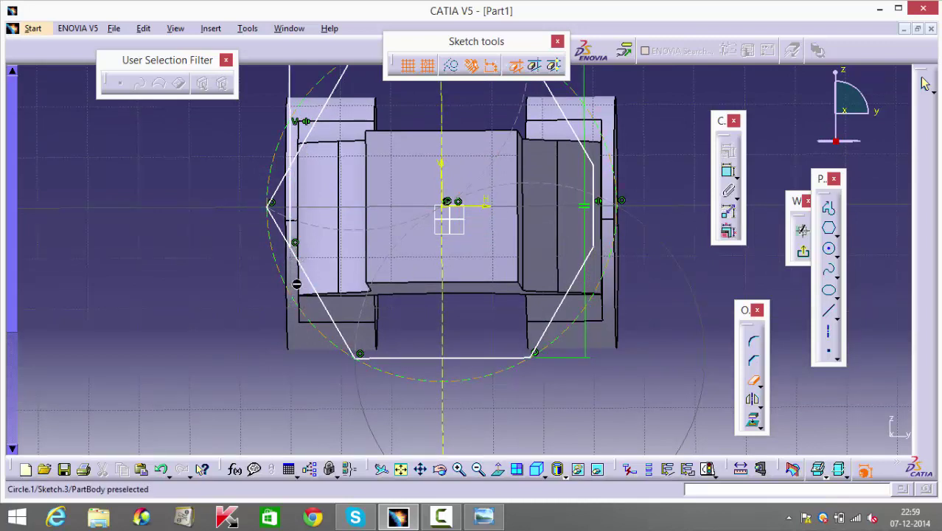
{"action": "left_click", "coordinate": [286, 237]}
{"action": "left_click", "coordinate": [275, 190]}
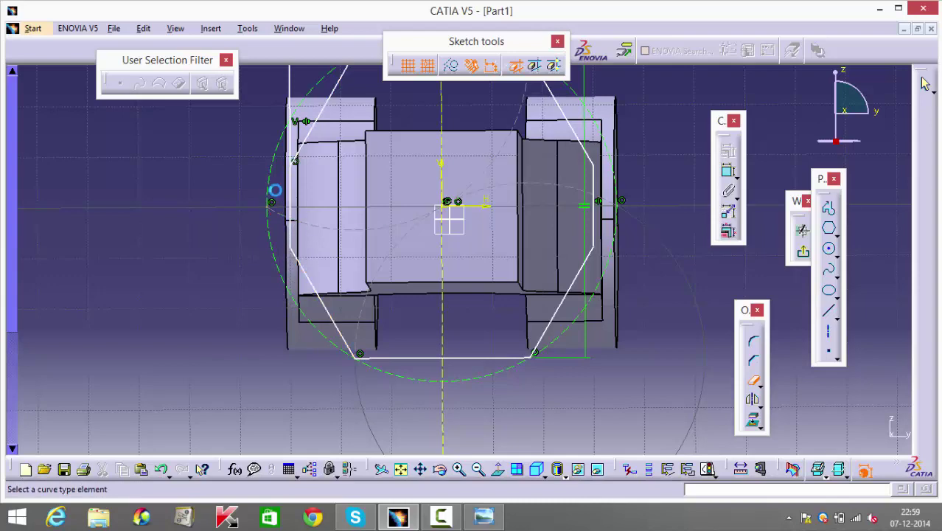
{"action": "mouse_move", "coordinate": [274, 190]}
{"action": "middle_mouse_down"}
{"action": "mouse_move", "coordinate": [295, 267]}
{"action": "mouse_move", "coordinate": [332, 324]}
{"action": "middle_mouse_up"}
{"action": "left_click", "coordinate": [334, 231]}
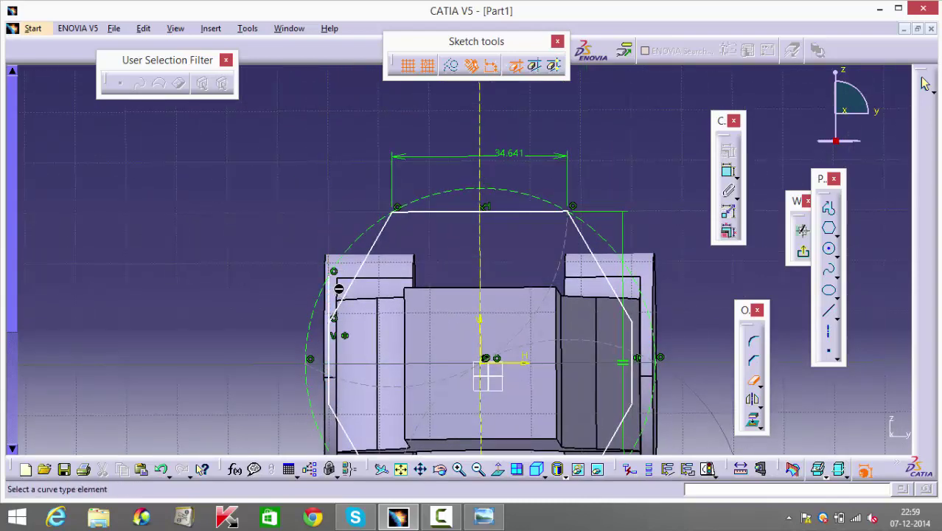
{"action": "middle_click_drag", "start_coordinate": [509, 267], "coordinate": [463, 109]}
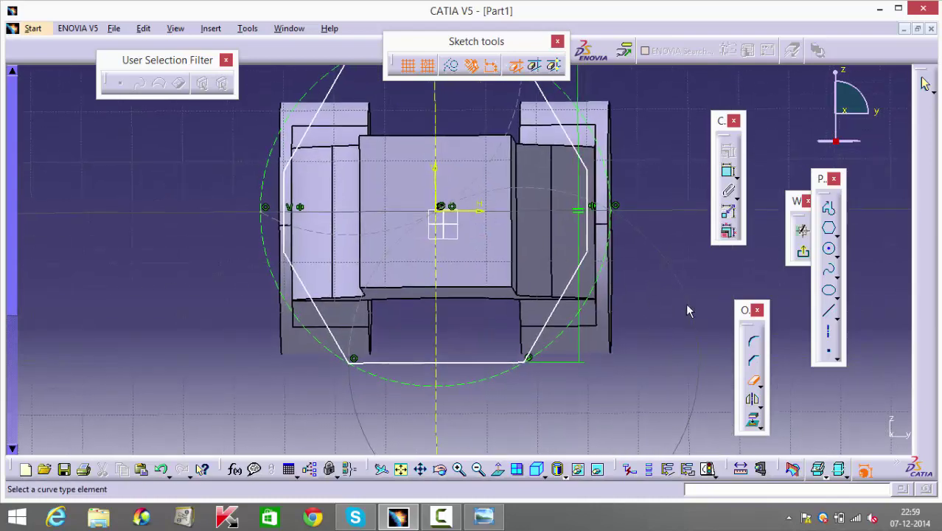
{"action": "left_click", "coordinate": [753, 379]}
- Constrain the endpoints of the right vertical side to be symmetric about the sketch's horizontal axis
{"action": "middle_click_drag", "start_coordinate": [603, 381], "coordinate": [553, 377]}
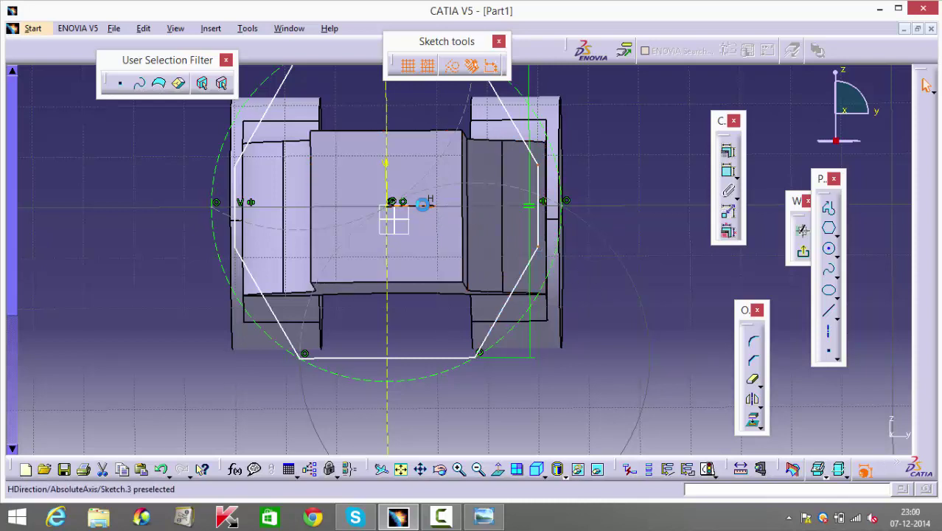
{"action": "left_click", "coordinate": [726, 152]}
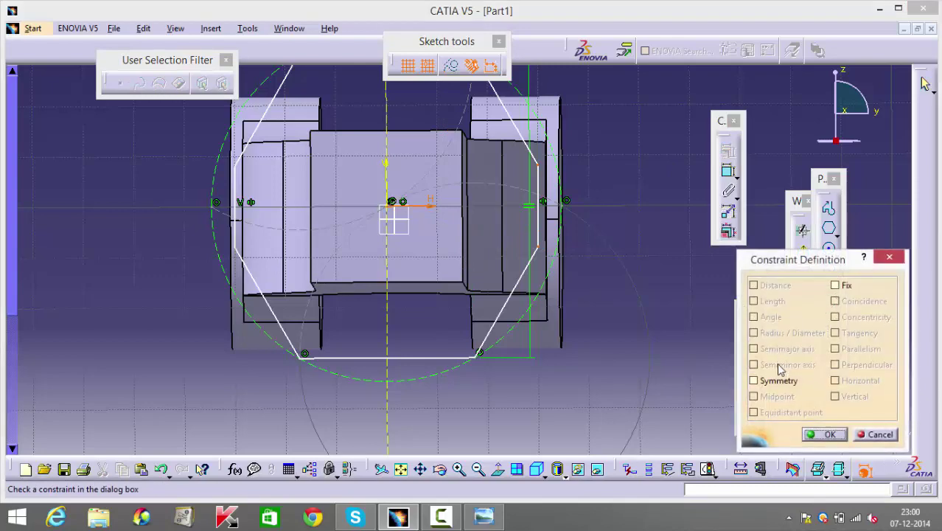
{"action": "left_click", "coordinate": [827, 435]}
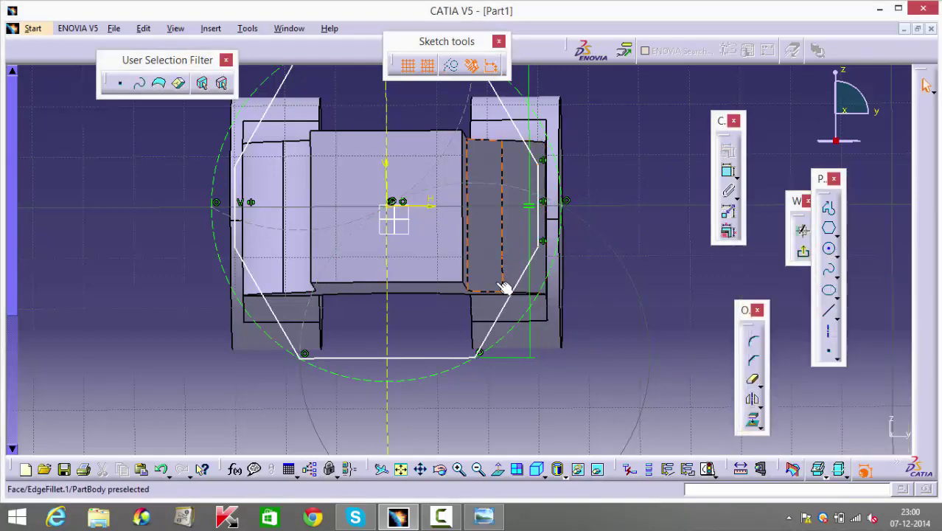
- Apply a symmetry constraint about the horizontal axis to the endpoints of the left vertical side
{"action": "middle_click_drag", "start_coordinate": [508, 289], "coordinate": [620, 305]}
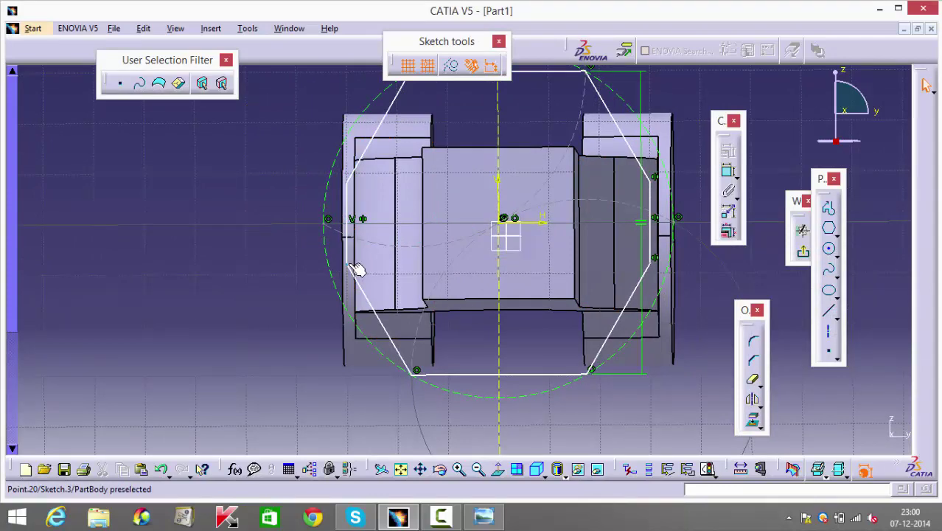
{"action": "left_click", "coordinate": [348, 263]}
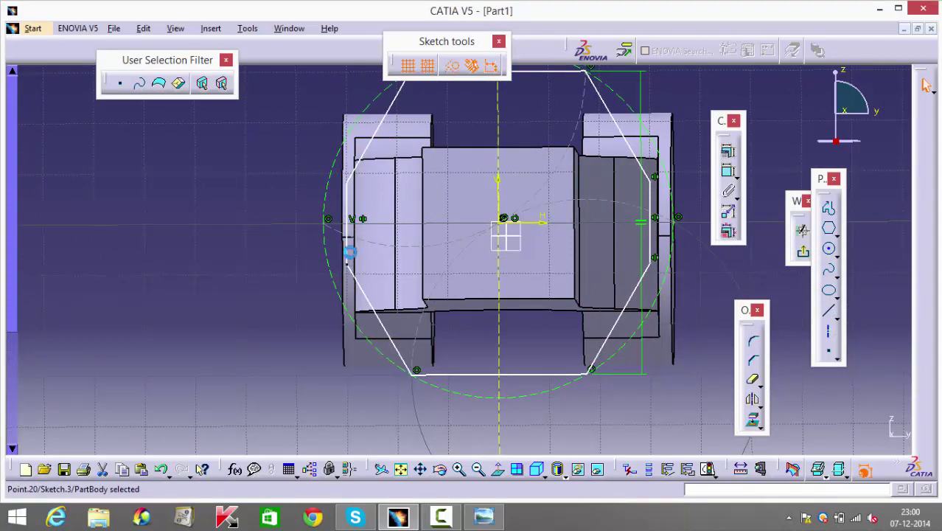
{"action": "left_click", "coordinate": [351, 183], "text": "ctrl"}
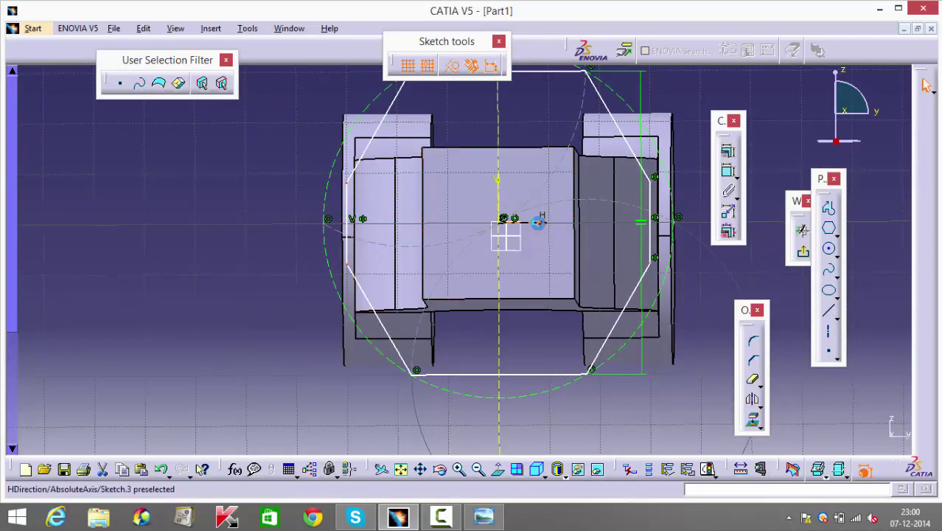
{"action": "left_click", "coordinate": [728, 150]}
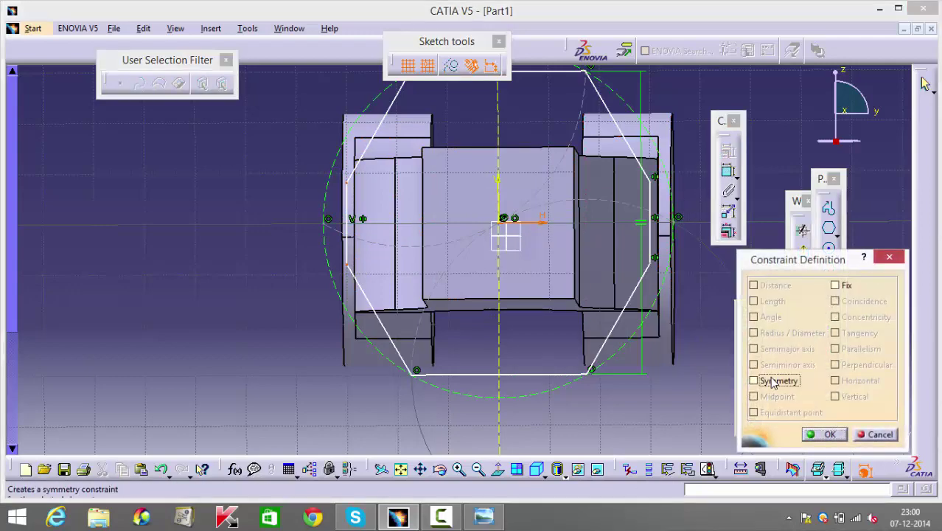
{"action": "left_click", "coordinate": [825, 435]}
- Make the right vertical side of the profile coincident with the right edge of the square shank face
{"action": "middle_click_drag", "start_coordinate": [647, 216], "coordinate": [638, 301]}
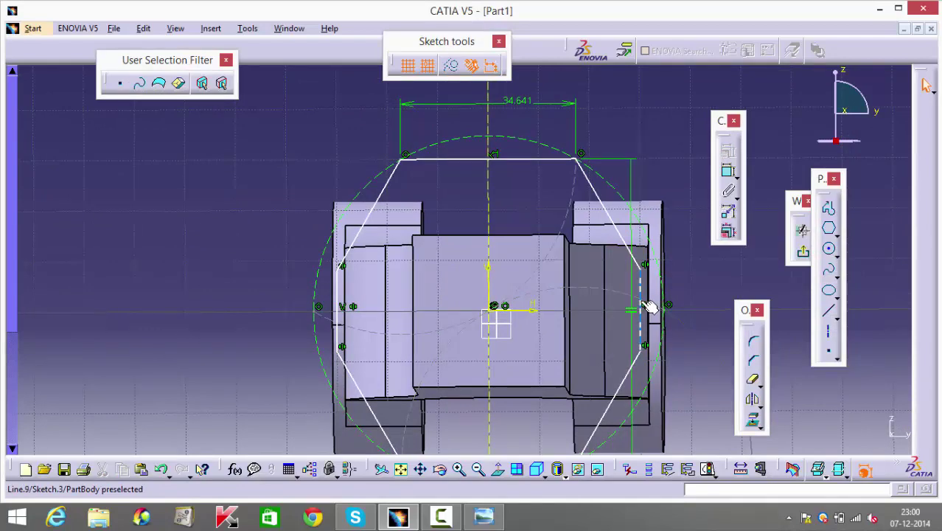
{"action": "left_click", "coordinate": [643, 304]}
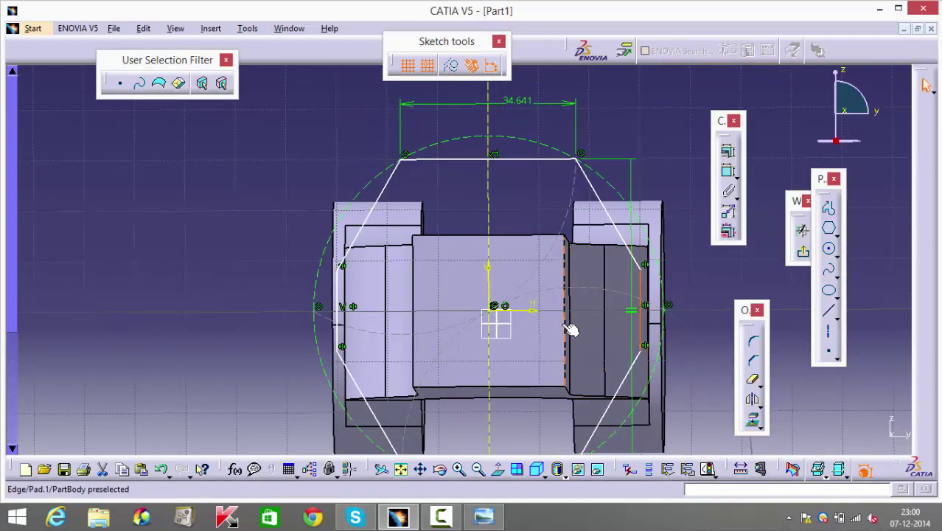
{"action": "left_click", "coordinate": [571, 330], "text": "ctrl"}
{"action": "left_click", "coordinate": [728, 150]}
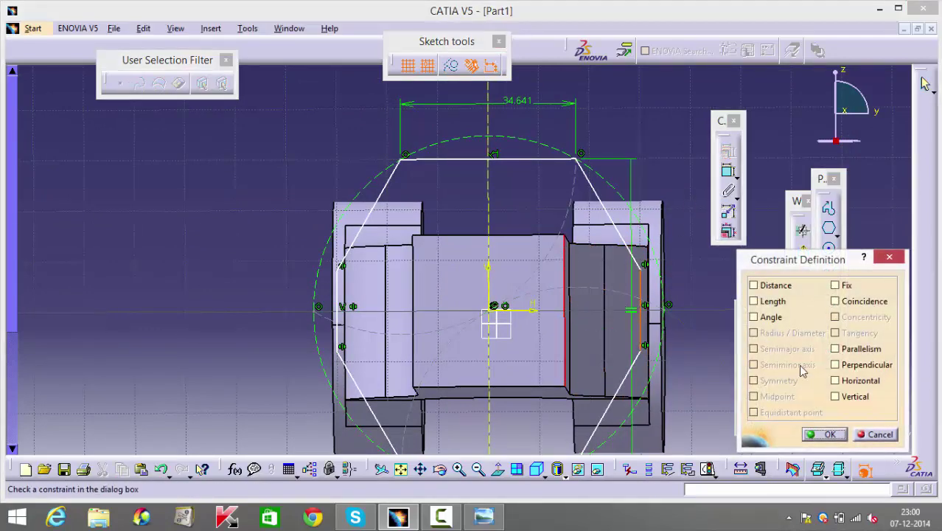
{"action": "left_click", "coordinate": [848, 301]}
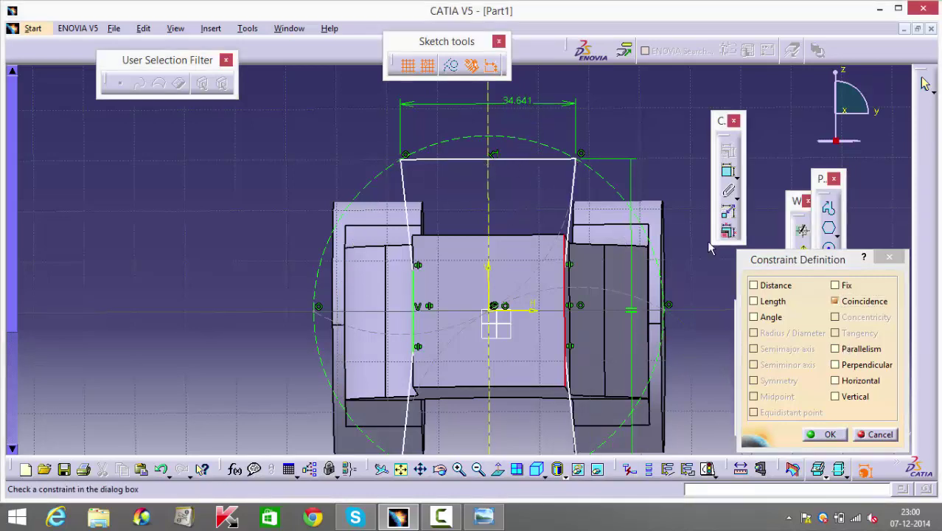
{"action": "left_click", "coordinate": [822, 435]}
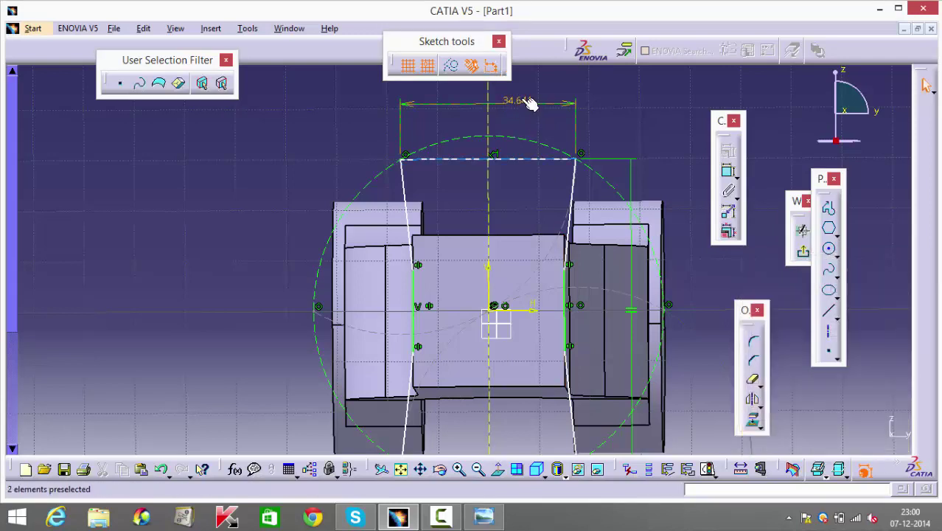
- Set the length dimension of the profile's top horizontal side to 20 mm
{"action": "double_click", "coordinate": [522, 102]}
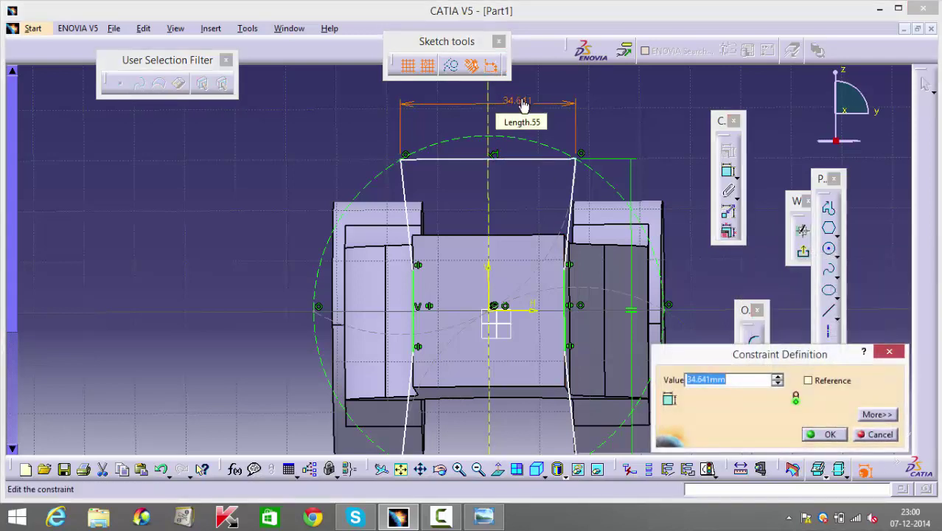
{"action": "key", "text": "Return"}
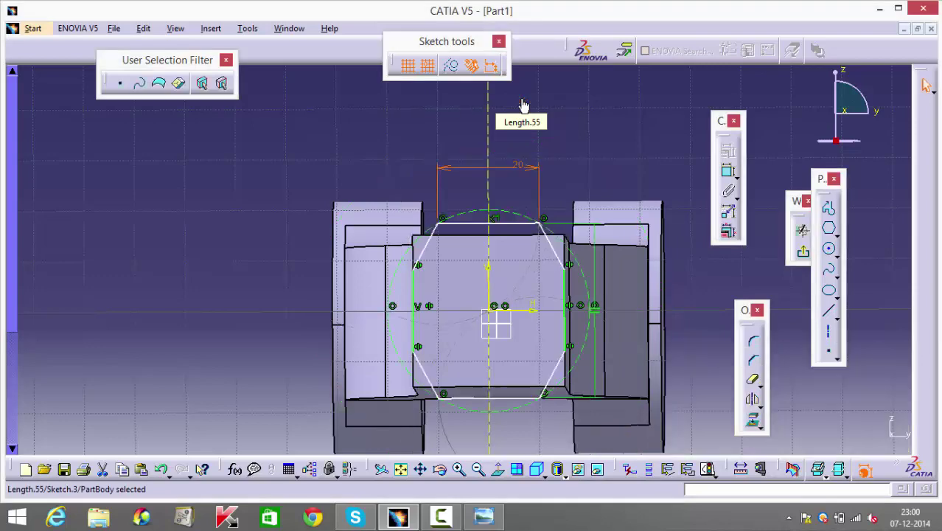
- Make the profile's bottom horizontal side coincident with the bottom edge of the square shank face
{"action": "mouse_move", "coordinate": [535, 143]}
{"action": "middle_mouse_down"}
{"action": "mouse_move", "coordinate": [547, 118]}
{"action": "mouse_move", "coordinate": [546, 70]}
{"action": "mouse_move", "coordinate": [523, 48]}
{"action": "middle_mouse_up"}
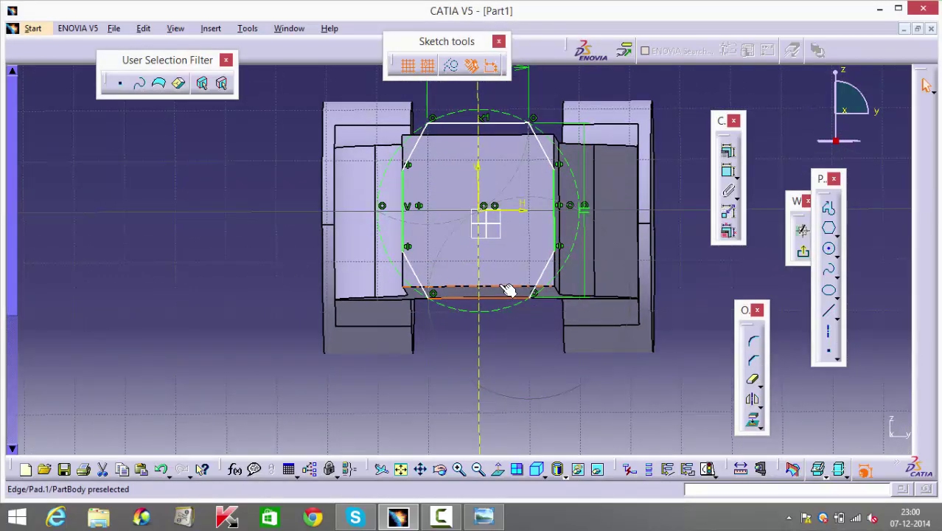
{"action": "left_click", "coordinate": [728, 152]}
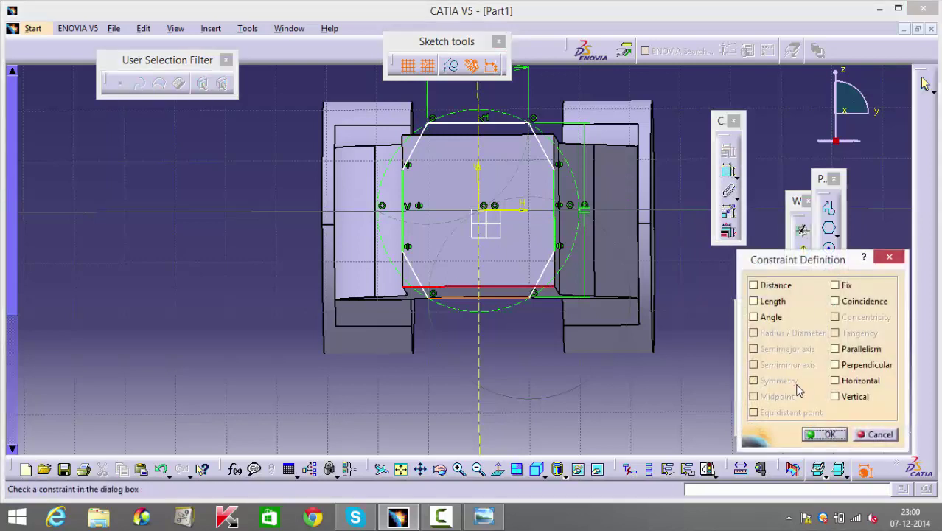
{"action": "left_click", "coordinate": [861, 302]}
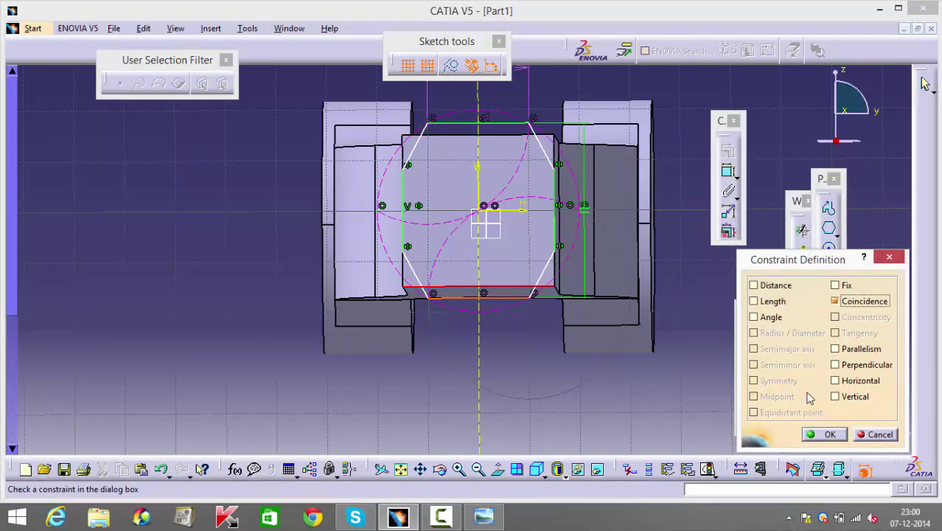
{"action": "middle_click_drag", "start_coordinate": [476, 115], "coordinate": [487, 209]}
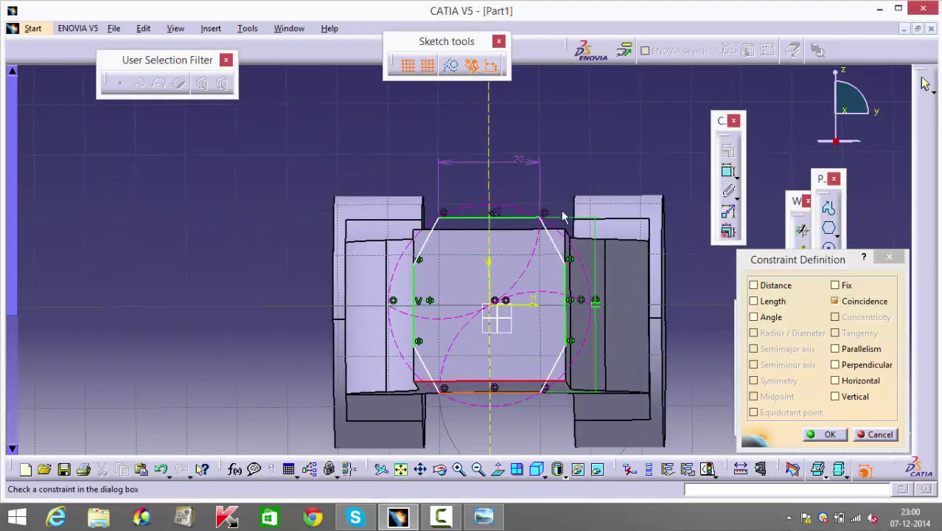
{"action": "left_click", "coordinate": [878, 435]}
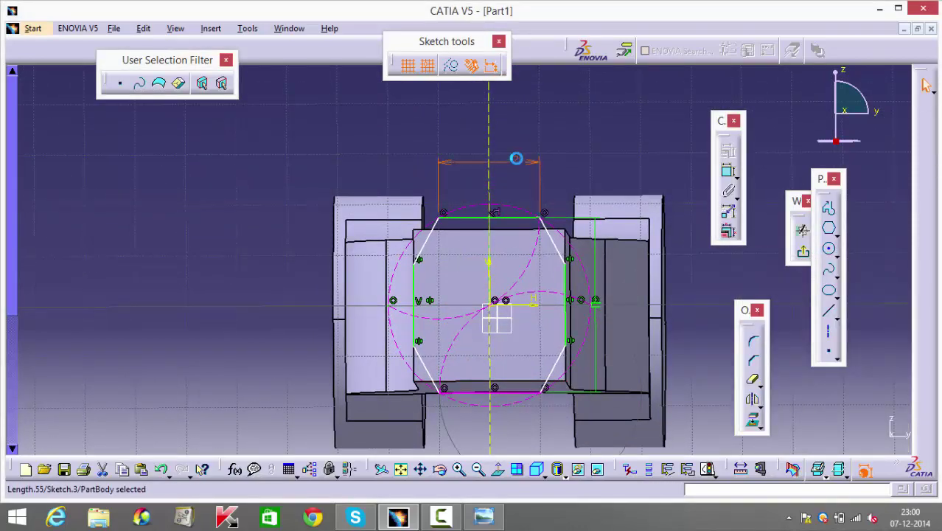
- Delete the 20 mm length dimension above the profile's top side
{"action": "key", "text": "Delete"}
{"action": "mouse_move", "coordinate": [509, 185]}
{"action": "middle_mouse_down"}
{"action": "mouse_move", "coordinate": [537, 89]}
{"action": "mouse_move", "coordinate": [546, 170]}
{"action": "mouse_move", "coordinate": [572, 248]}
{"action": "mouse_move", "coordinate": [455, 401]}
{"action": "middle_mouse_up"}
{"action": "mouse_move", "coordinate": [538, 267]}
{"action": "middle_mouse_down"}
{"action": "mouse_move", "coordinate": [535, 357]}
{"action": "mouse_move", "coordinate": [500, 185]}
{"action": "middle_mouse_up"}
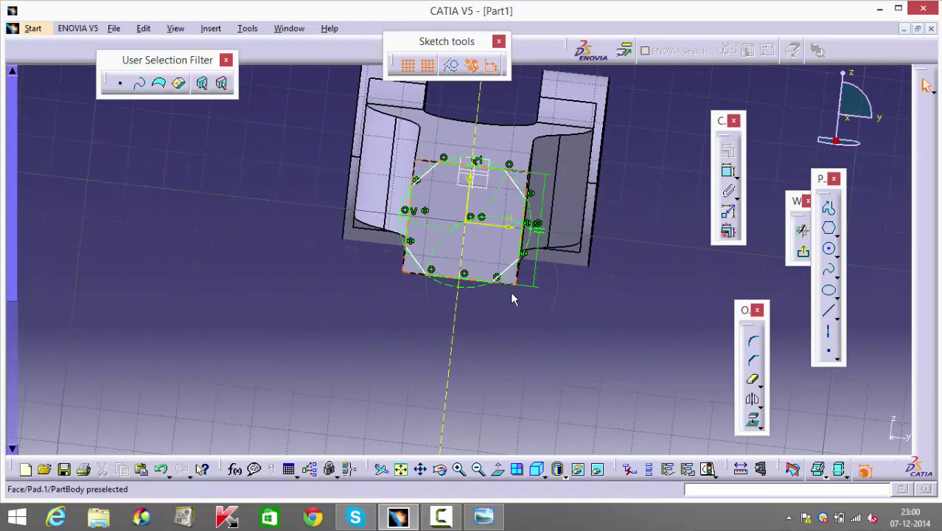
{"action": "mouse_move", "coordinate": [514, 298]}
{"action": "middle_mouse_down"}
{"action": "mouse_move", "coordinate": [505, 243]}
{"action": "mouse_move", "coordinate": [490, 274]}
{"action": "mouse_move", "coordinate": [509, 358]}
{"action": "middle_mouse_up"}
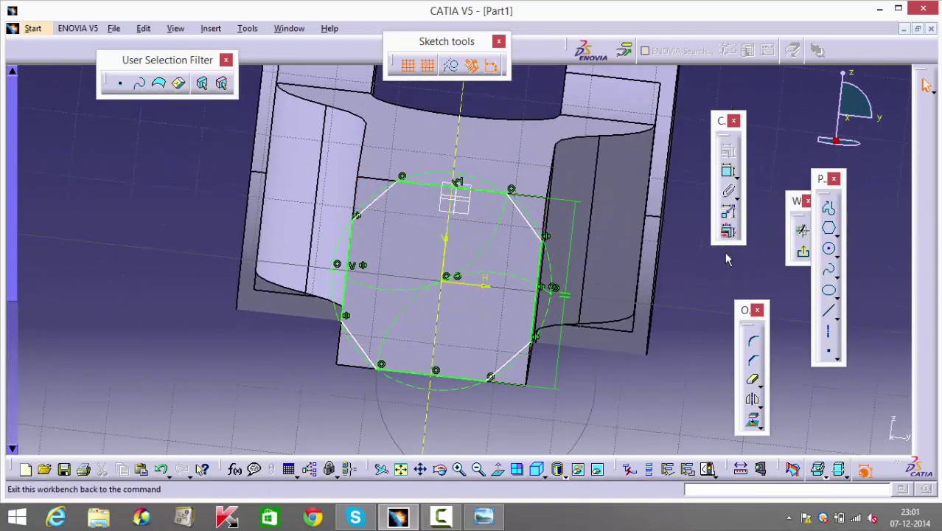
- Dimension the right vertical side of the octagonal profile and set its length to 15 mm
{"action": "left_click", "coordinate": [728, 171]}
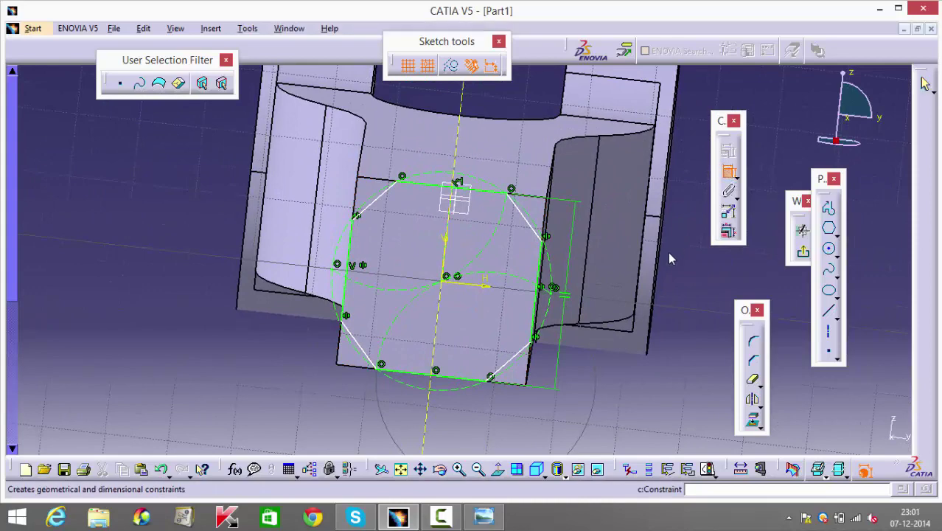
{"action": "left_click", "coordinate": [543, 308]}
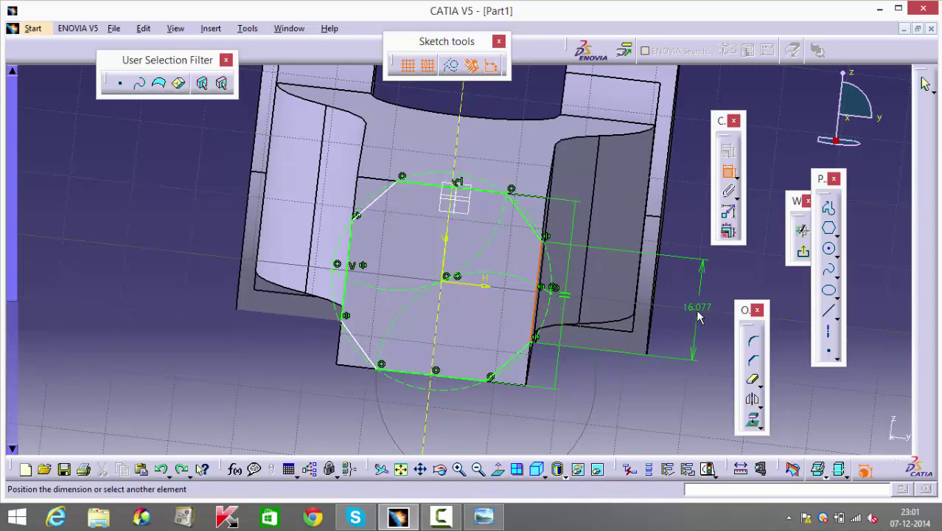
{"action": "left_click", "coordinate": [699, 302]}
{"action": "double_click", "coordinate": [699, 303]}
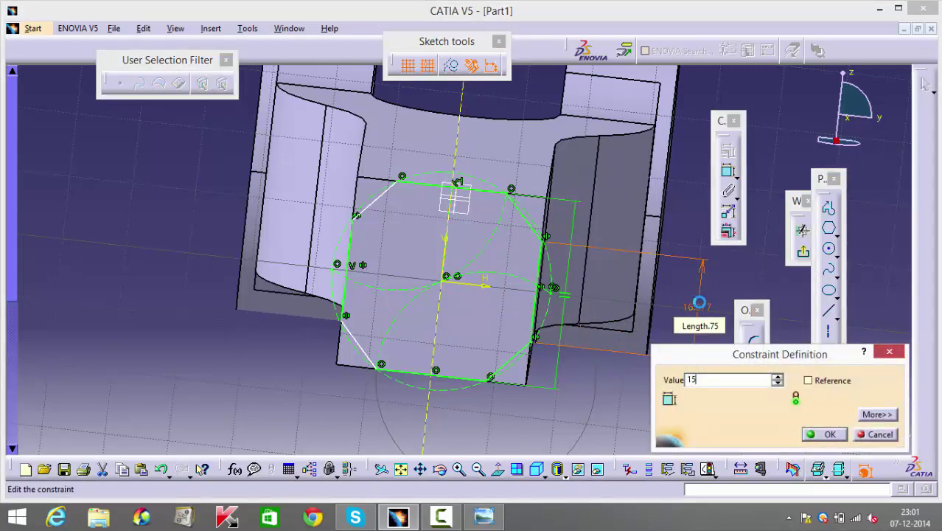
{"action": "key", "text": "Return"}
- Dimension the left vertical side of the octagonal profile and set its length to 15 mm
{"action": "mouse_move", "coordinate": [680, 408]}
{"action": "middle_mouse_down"}
{"action": "mouse_move", "coordinate": [698, 366]}
{"action": "mouse_move", "coordinate": [724, 350]}
{"action": "middle_mouse_up"}
{"action": "left_click", "coordinate": [728, 172]}
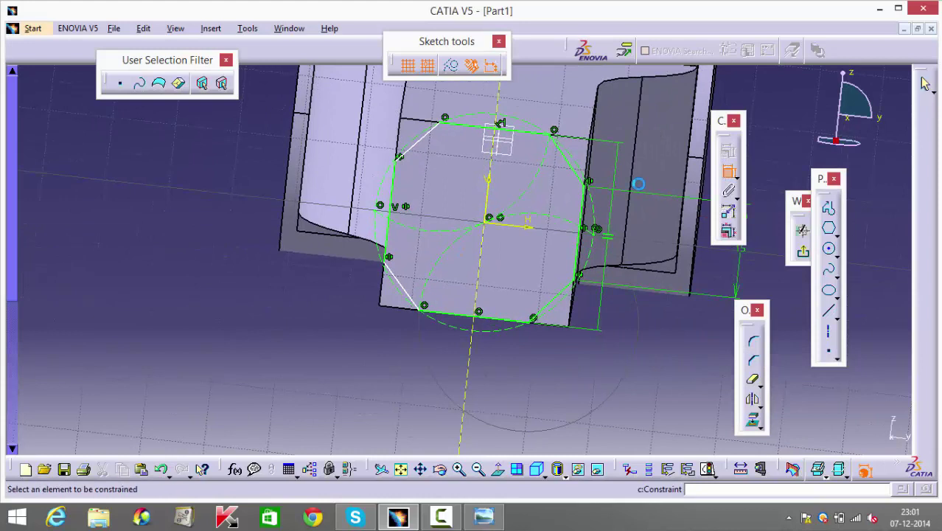
{"action": "left_click", "coordinate": [395, 204]}
{"action": "left_click", "coordinate": [242, 178]}
{"action": "double_click", "coordinate": [243, 179]}
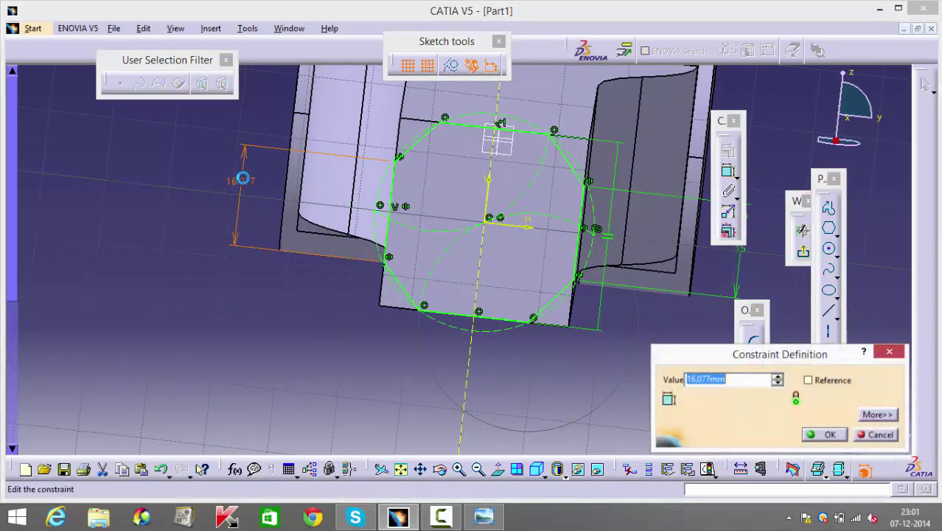
{"action": "type", "text": "15"}
{"action": "key", "text": "Return"}
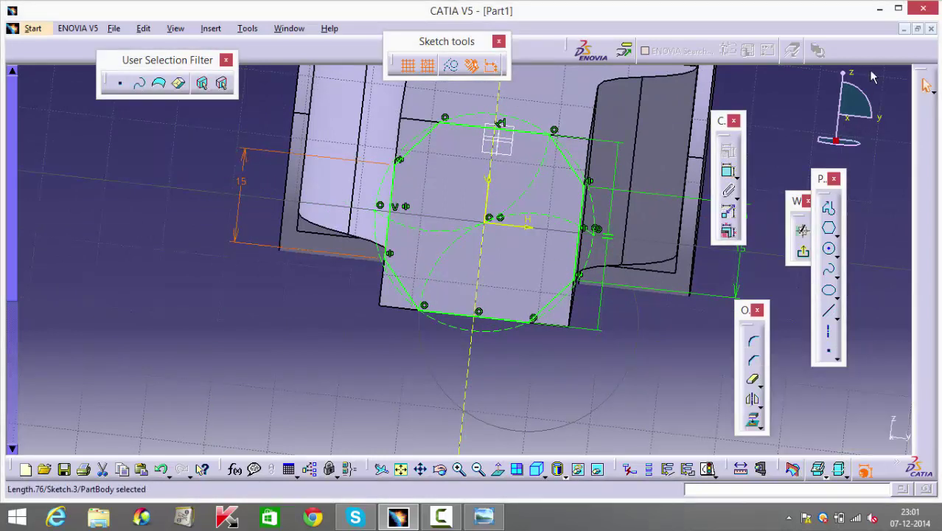
- Exit the sketch and cut a Pocket 37.5 mm deep with the side reversed, leaving an octagonal shank end
{"action": "left_click", "coordinate": [803, 252]}
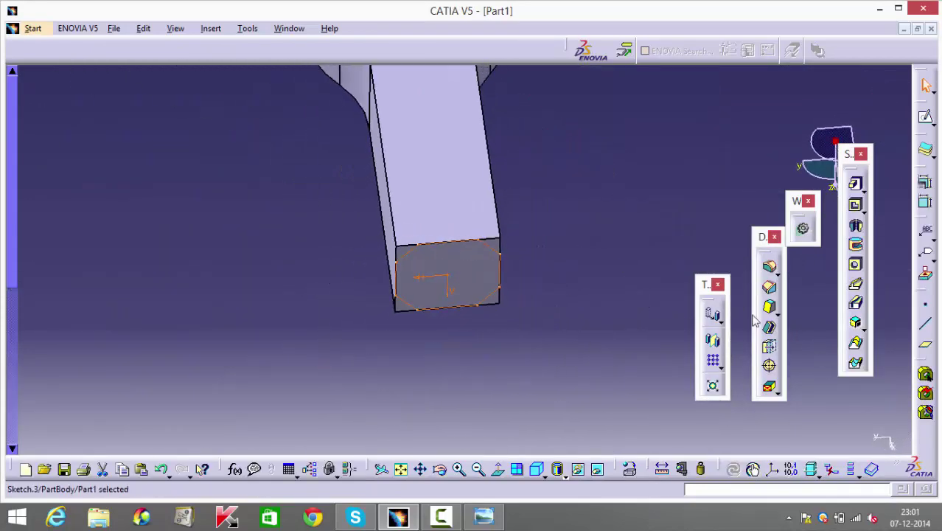
{"action": "middle_click_drag", "start_coordinate": [625, 339], "coordinate": [628, 472]}
{"action": "left_click", "coordinate": [856, 207]}
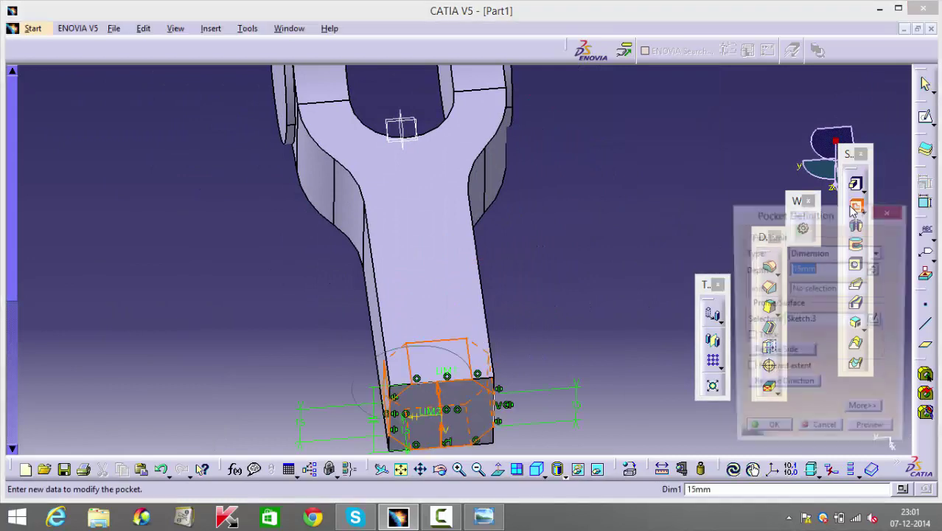
{"action": "middle_click_drag", "start_coordinate": [657, 336], "coordinate": [667, 197]}
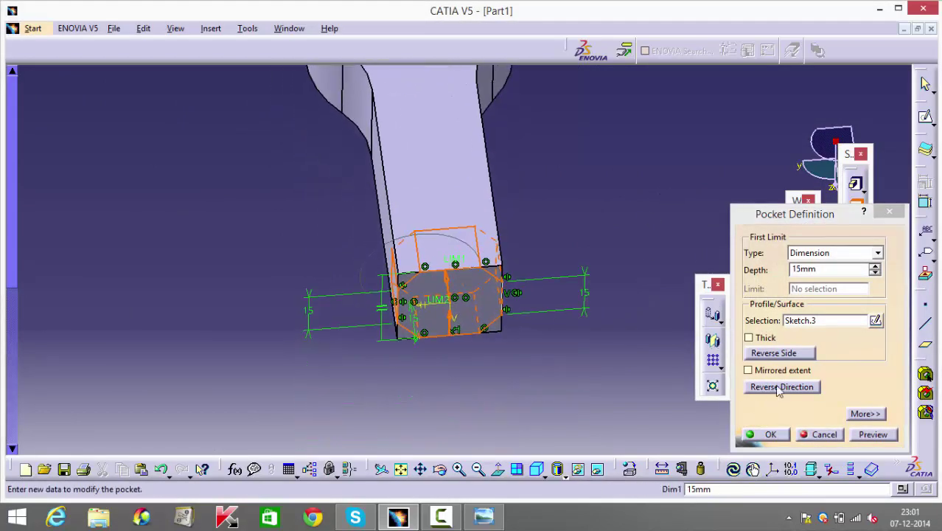
{"action": "left_click", "coordinate": [772, 355]}
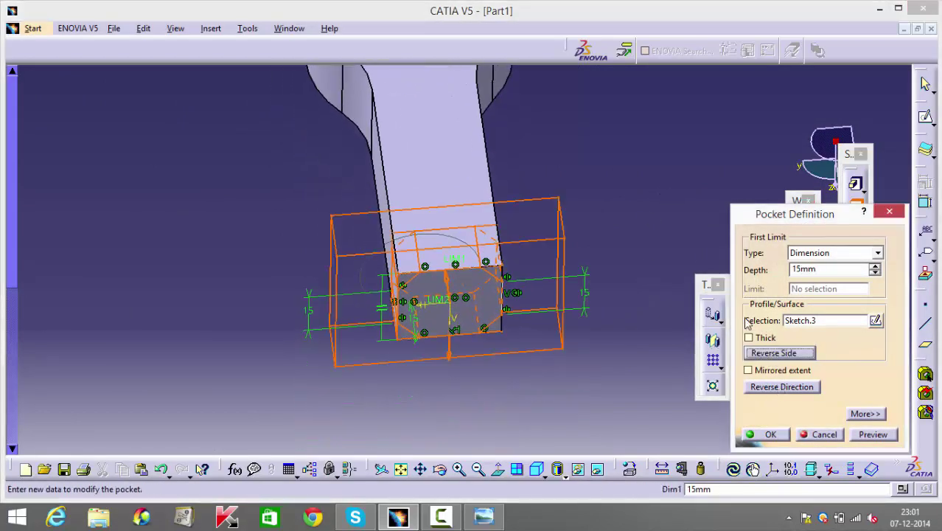
{"action": "left_click_drag", "start_coordinate": [836, 268], "coordinate": [704, 290]}
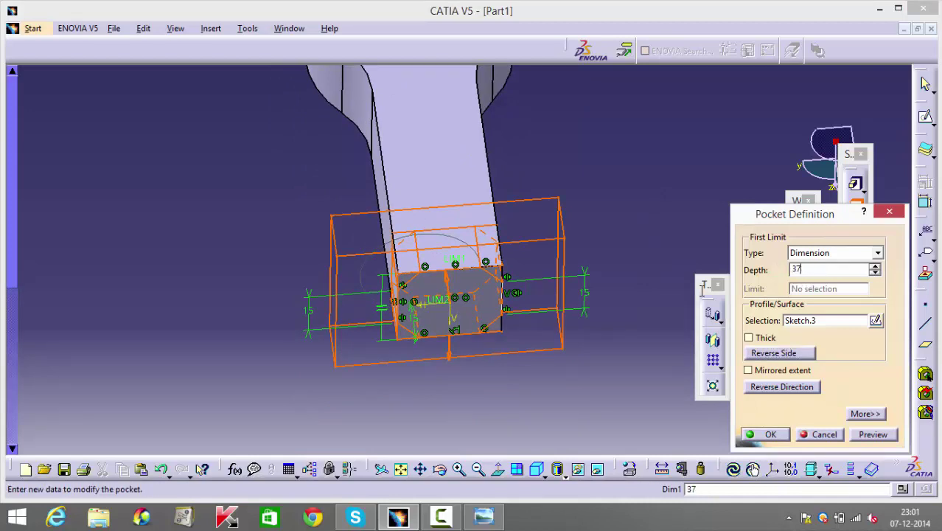
{"action": "type", "text": "37.5"}
{"action": "key", "text": "Return"}
{"action": "key", "text": "Return"}
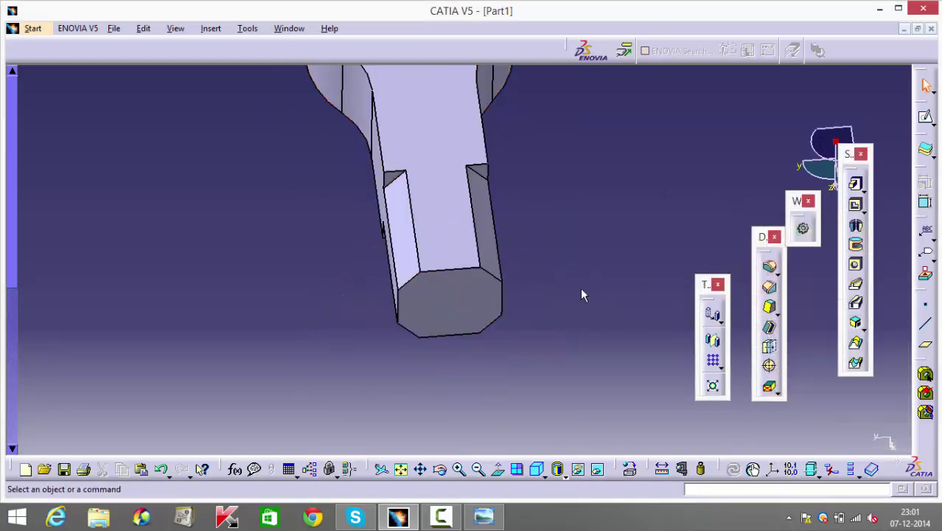
- Start a Hole on the circular outer face of the fork eye and open its positioning sketch
{"action": "middle_click_drag", "start_coordinate": [591, 334], "coordinate": [557, 227]}
{"action": "middle_click_drag", "start_coordinate": [448, 195], "coordinate": [310, 233]}
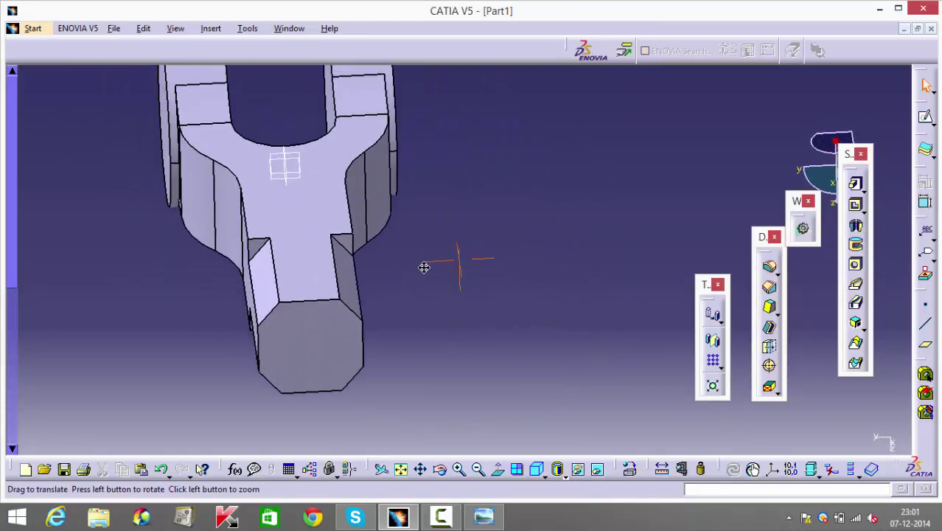
{"action": "middle_click_drag", "start_coordinate": [422, 267], "coordinate": [472, 280]}
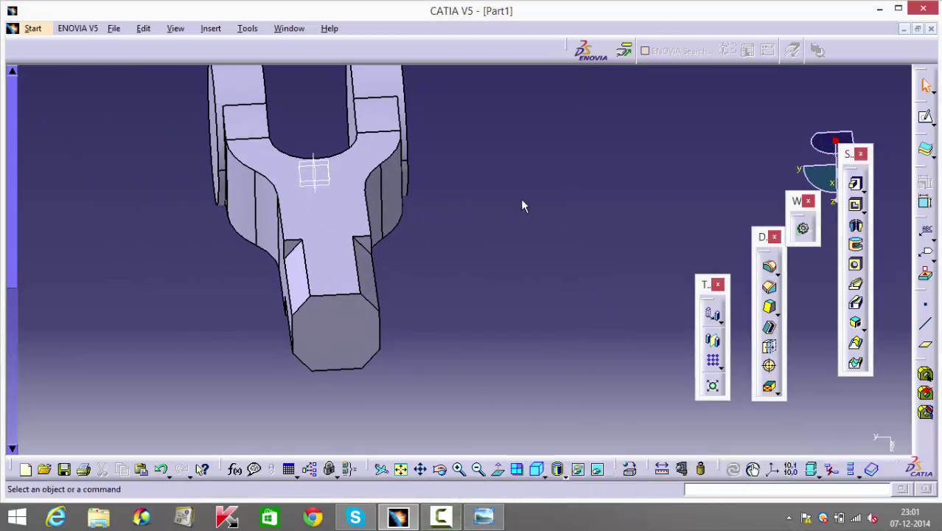
{"action": "middle_click_drag", "start_coordinate": [522, 206], "coordinate": [556, 359]}
{"action": "middle_click_drag", "start_coordinate": [592, 285], "coordinate": [530, 353]}
{"action": "middle_click_drag", "start_coordinate": [625, 280], "coordinate": [295, 205]}
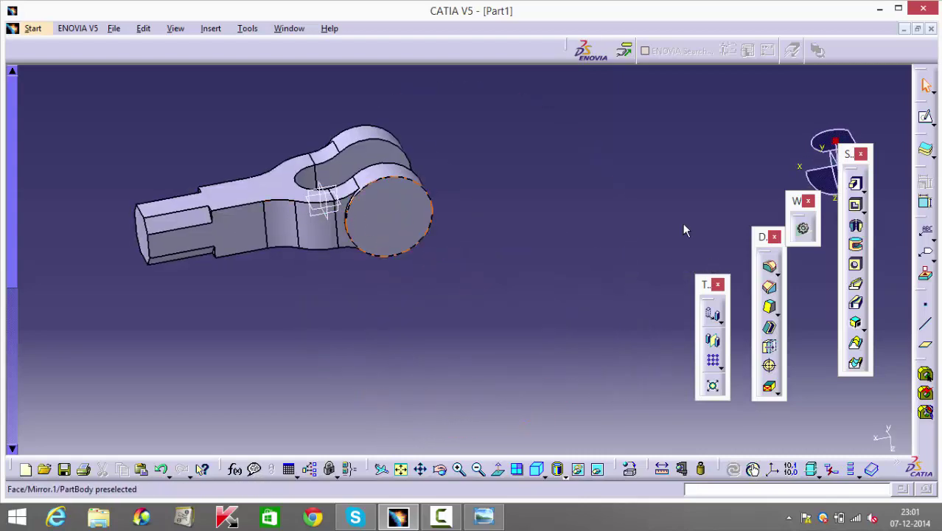
{"action": "left_click", "coordinate": [856, 264]}
{"action": "left_click", "coordinate": [389, 217]}
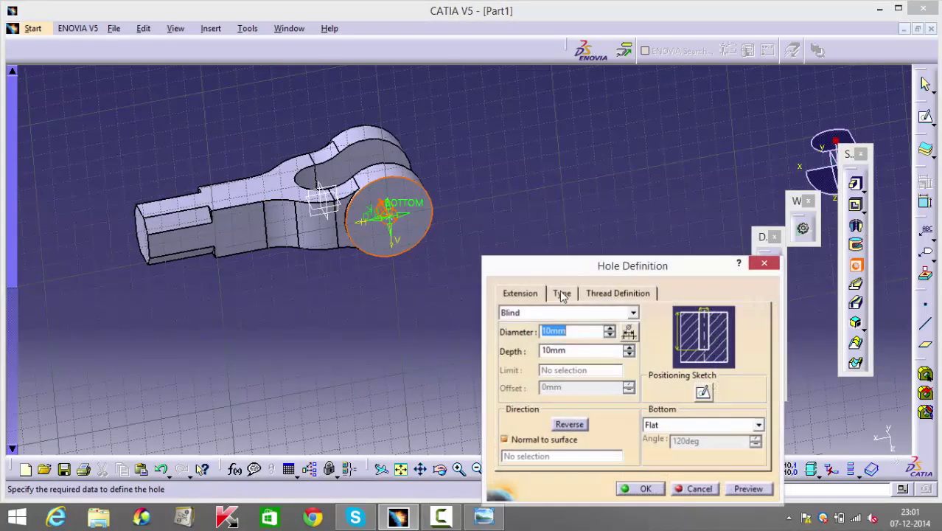
{"action": "left_click", "coordinate": [700, 394]}
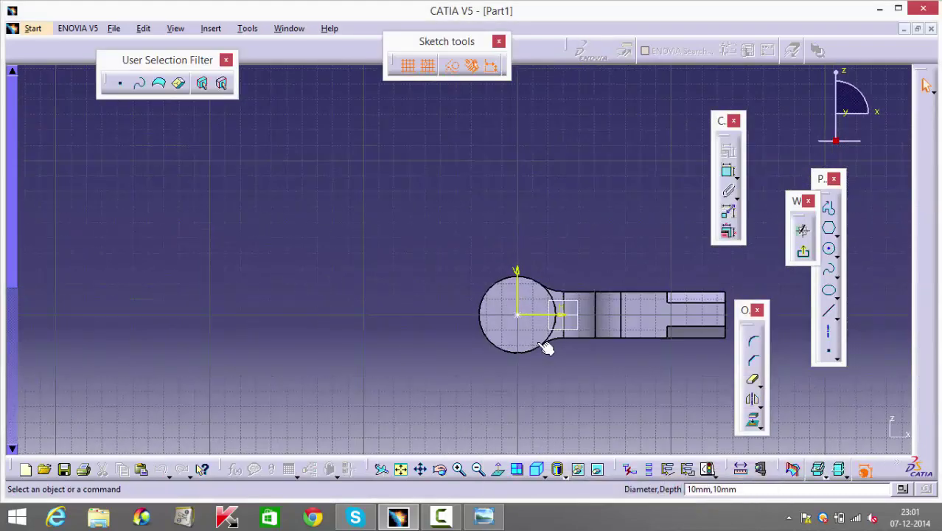
- Move the hole's centre point up along the vertical axis and constrain it coincident with the xy plane
{"action": "left_click", "coordinate": [528, 317]}
{"action": "middle_click_drag", "start_coordinate": [538, 296], "coordinate": [530, 192]}
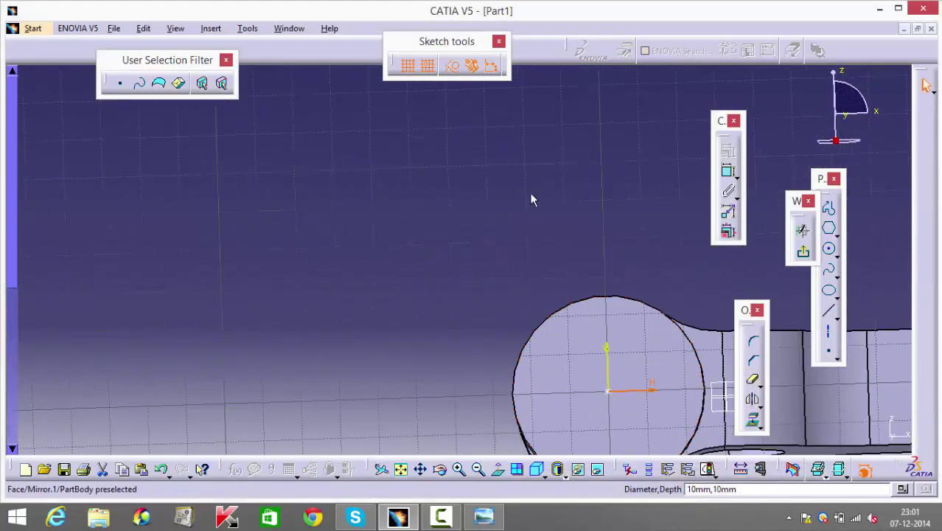
{"action": "middle_click_drag", "start_coordinate": [590, 402], "coordinate": [538, 298]}
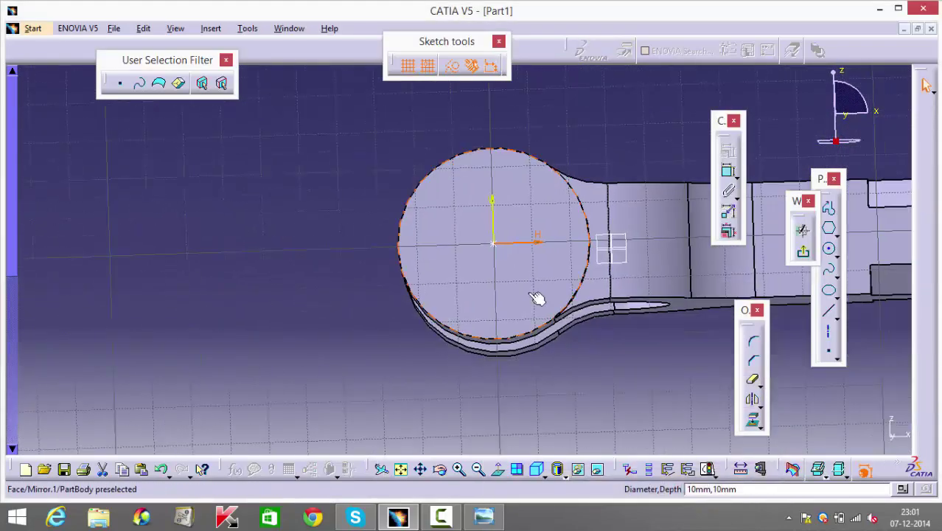
{"action": "left_click", "coordinate": [490, 207]}
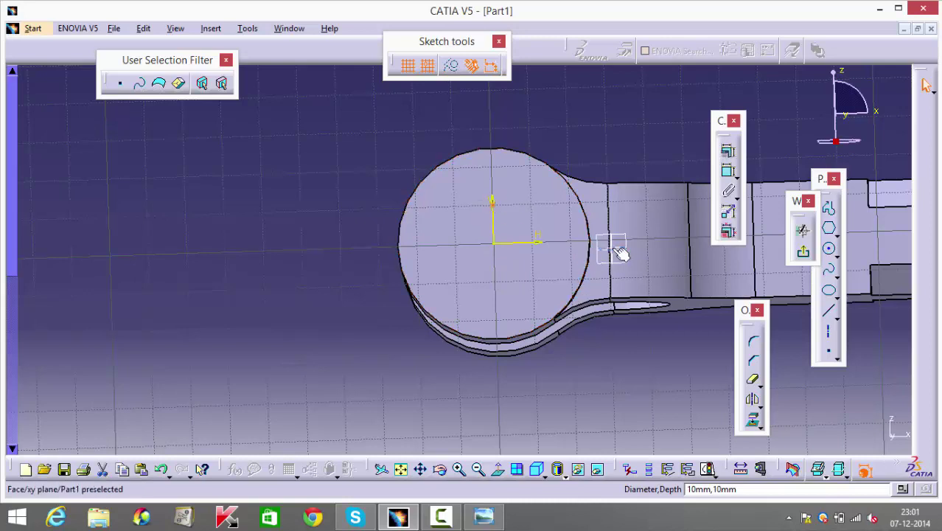
{"action": "left_click", "coordinate": [728, 153]}
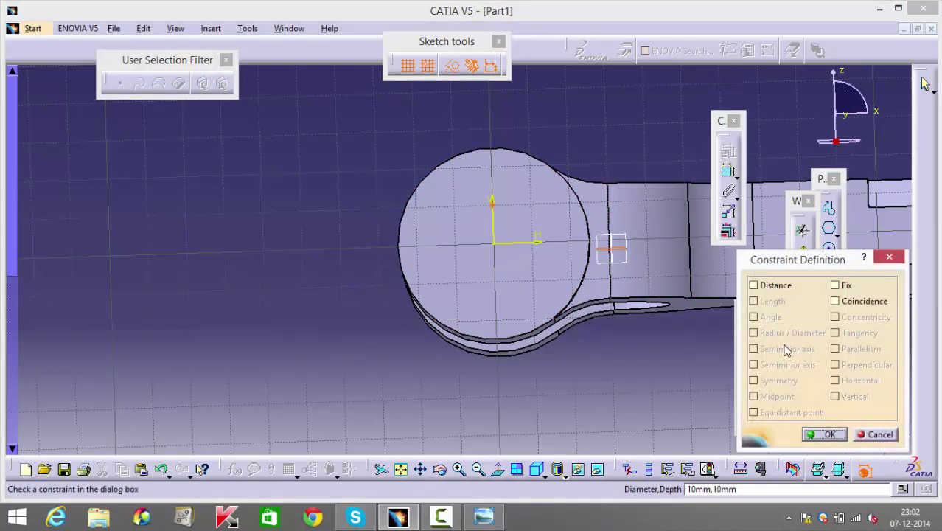
{"action": "left_click", "coordinate": [864, 302]}
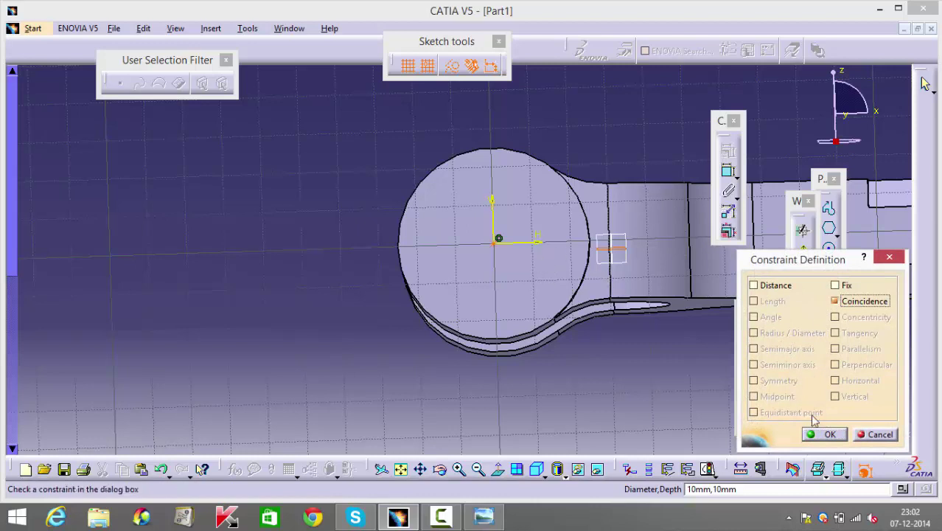
{"action": "left_click", "coordinate": [823, 435]}
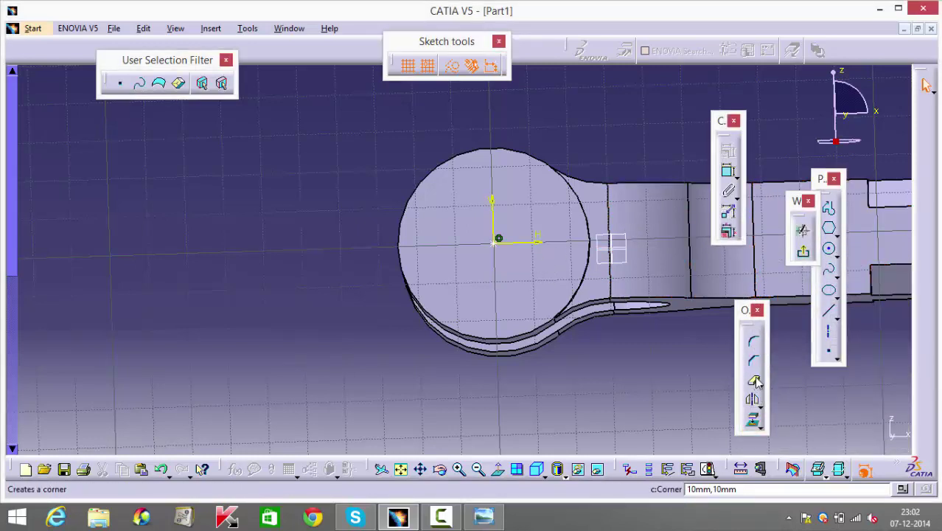
- Dimension the distance from the hole's centre point to the circular edge of the eye
{"action": "left_click", "coordinate": [729, 174]}
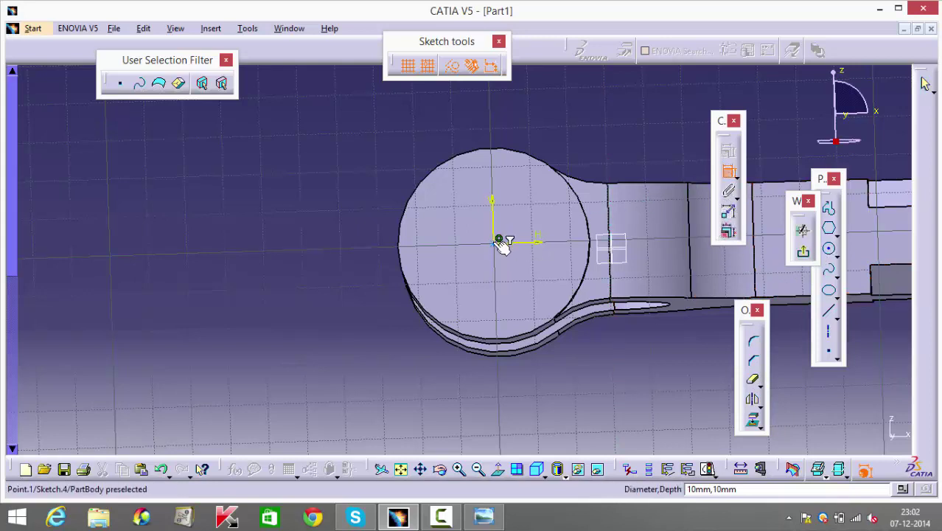
{"action": "left_click", "coordinate": [499, 243]}
{"action": "left_click", "coordinate": [530, 151]}
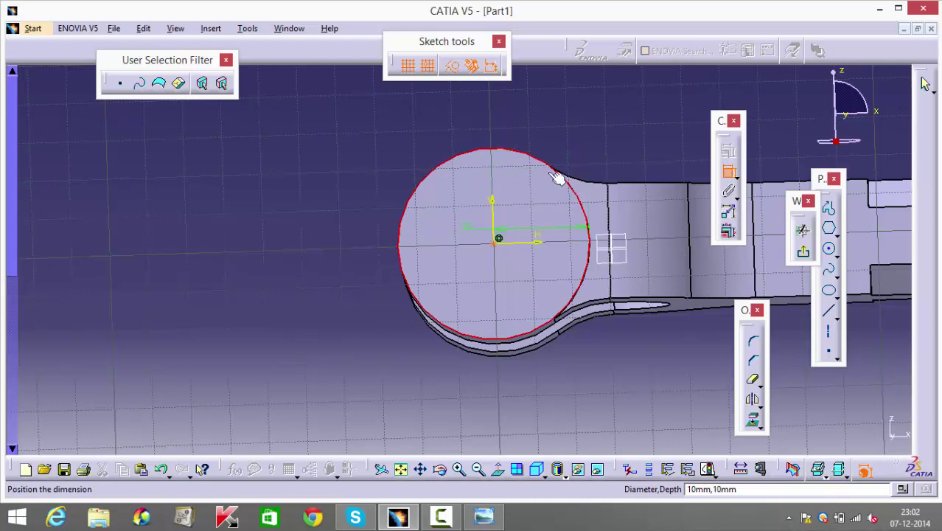
{"action": "left_click", "coordinate": [551, 103]}
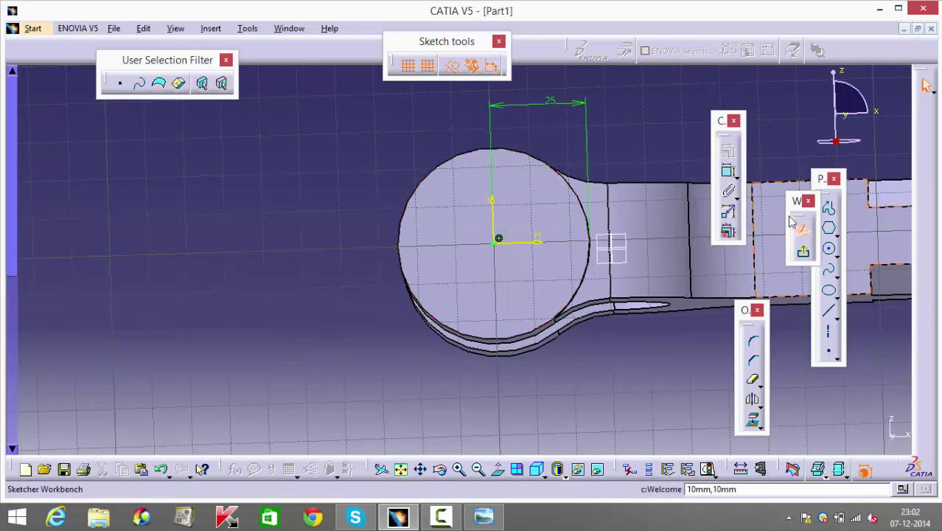
- Exit the positioning sketch and create the blind hole through the fork eyes with a 25 mm diameter and 100 mm depth
{"action": "left_click", "coordinate": [803, 252]}
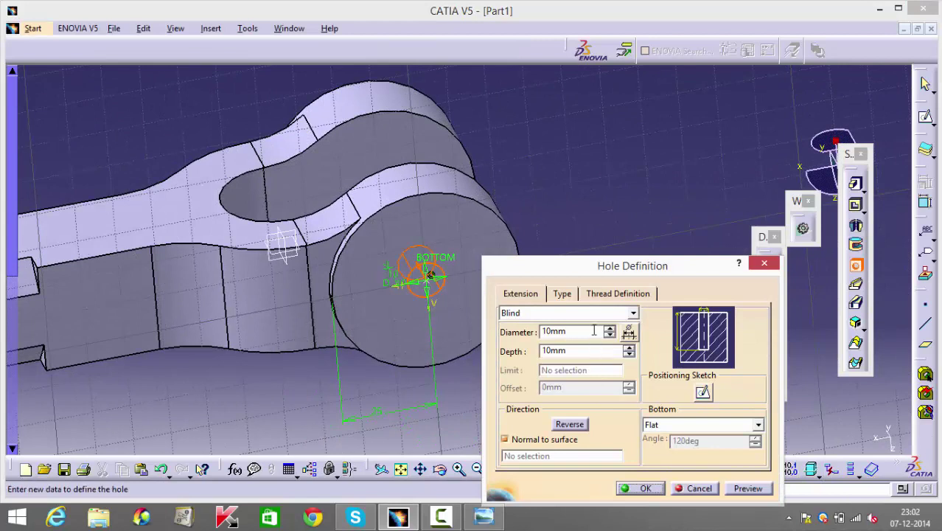
{"action": "double_click", "coordinate": [579, 351]}
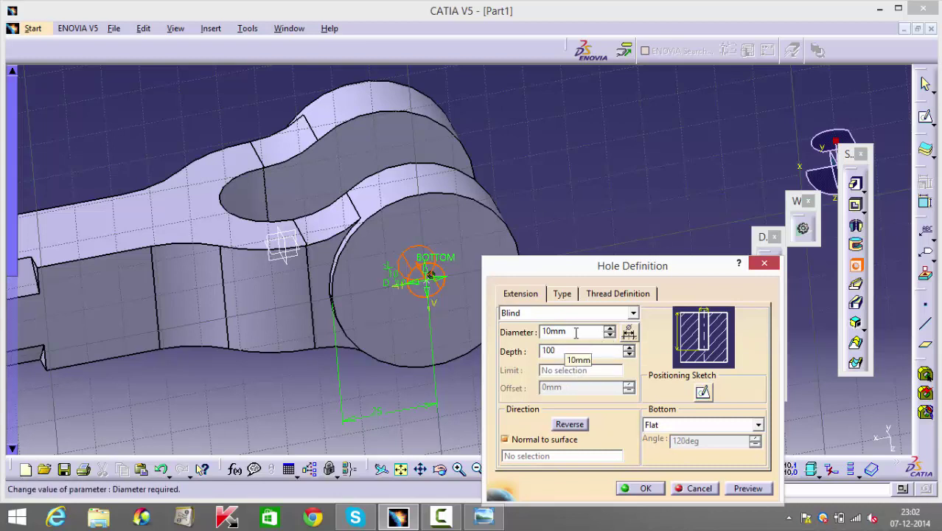
{"action": "left_click", "coordinate": [577, 332]}
{"action": "left_click_drag", "start_coordinate": [577, 332], "coordinate": [523, 348]}
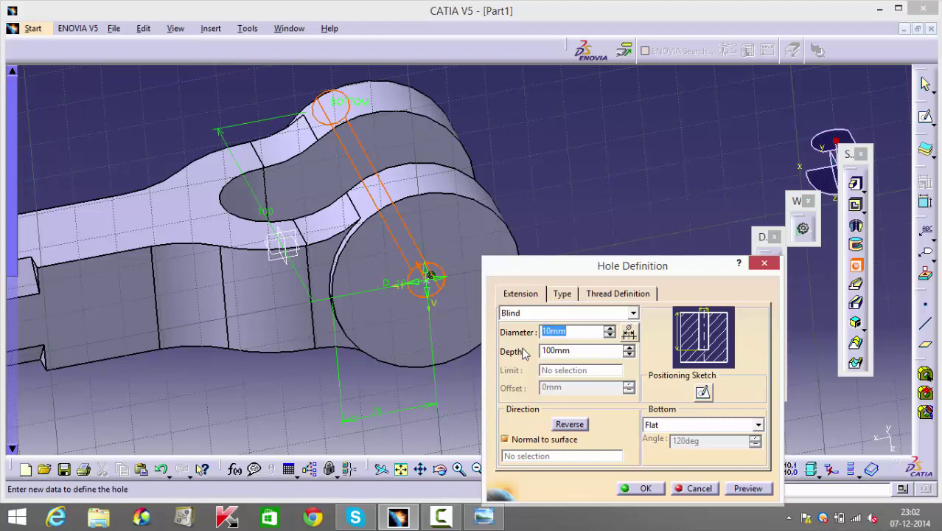
{"action": "type", "text": "25"}
{"action": "key", "text": "Return"}
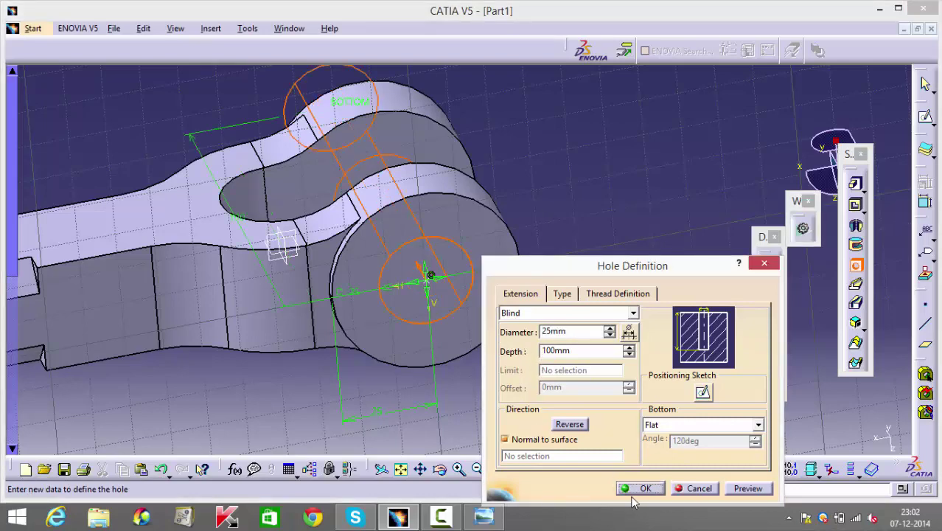
{"action": "left_click", "coordinate": [644, 488]}
{"action": "middle_click_drag", "start_coordinate": [561, 410], "coordinate": [464, 371]}
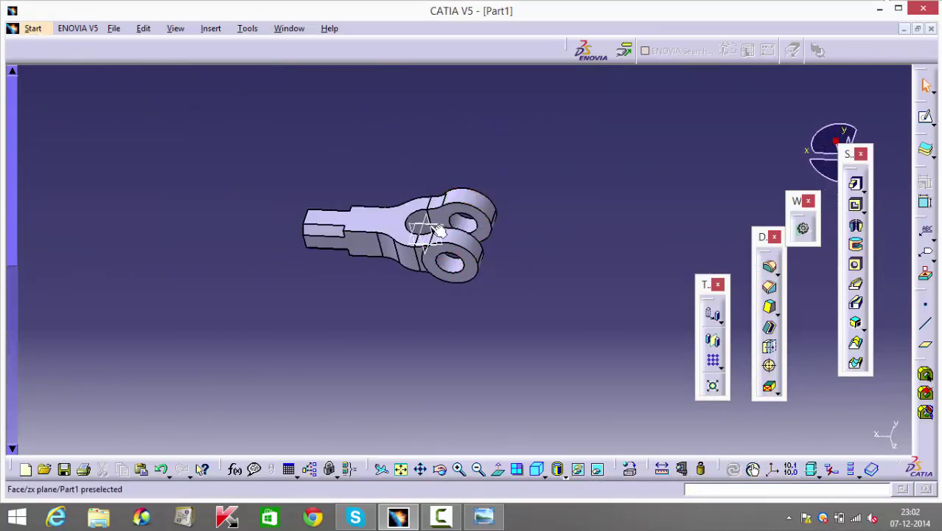
- Minimise the fork part's window and create a new Part Design part
{"action": "left_click", "coordinate": [906, 30]}
{"action": "left_click", "coordinate": [18, 31]}
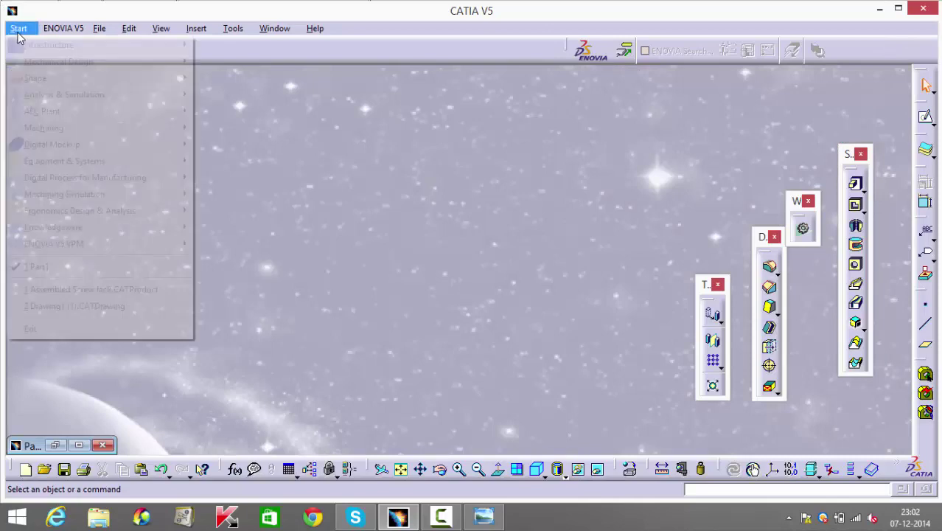
{"action": "mouse_move", "coordinate": [77, 62]}
{"action": "left_click", "coordinate": [235, 64]}
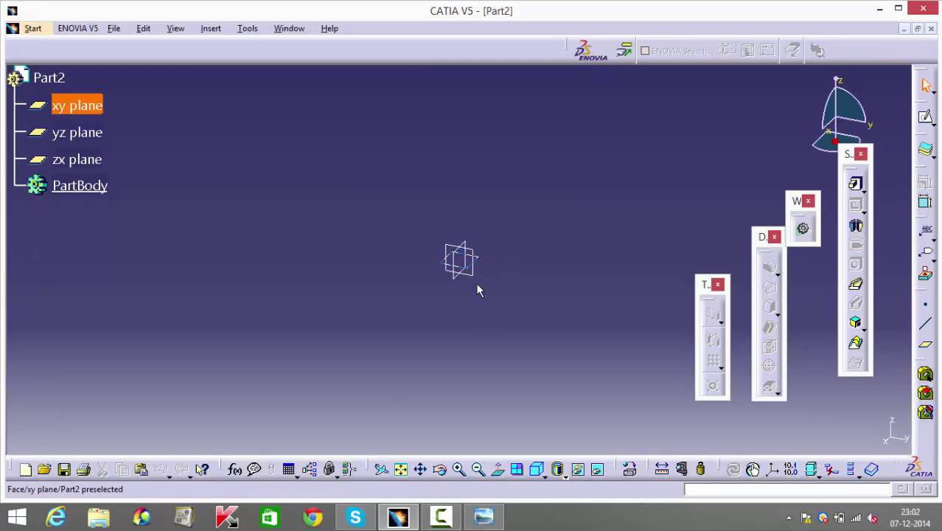
- Consult the eye end rod in the knuckle joint drawing, then open a sketch on the yz plane for a predefined profile
{"action": "left_click", "coordinate": [483, 516]}
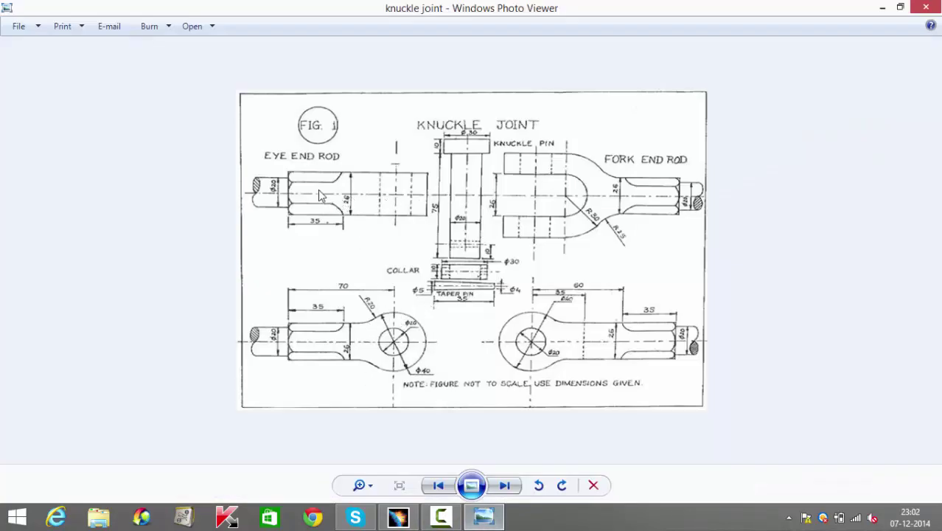
{"action": "left_click", "coordinate": [487, 520]}
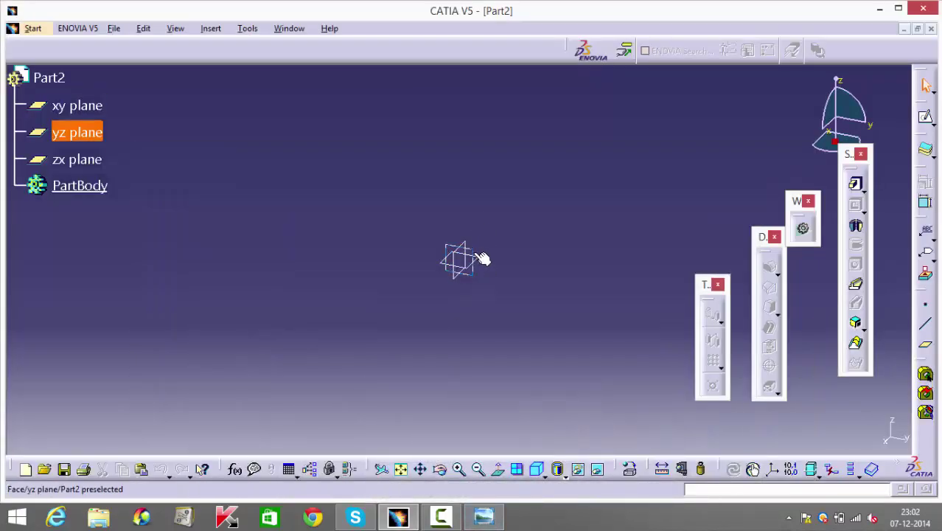
{"action": "left_click", "coordinate": [925, 116]}
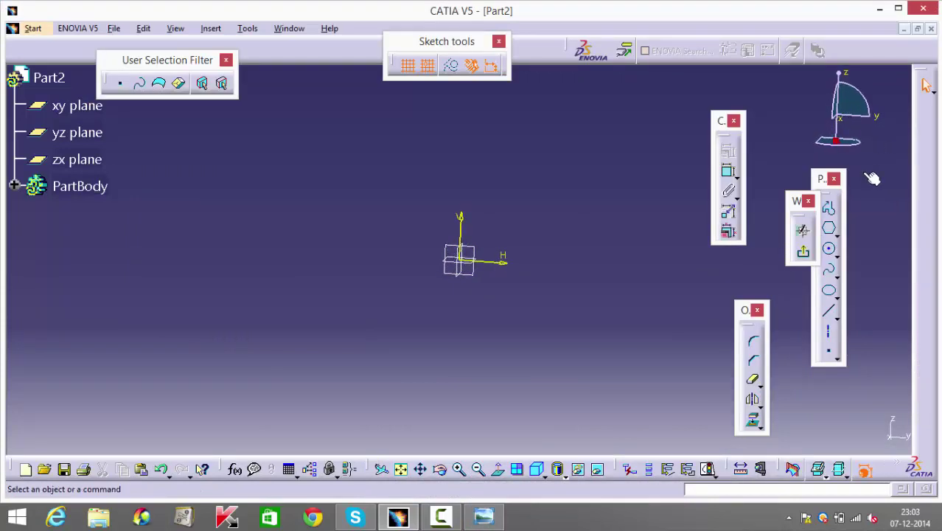
{"action": "left_click", "coordinate": [837, 236]}
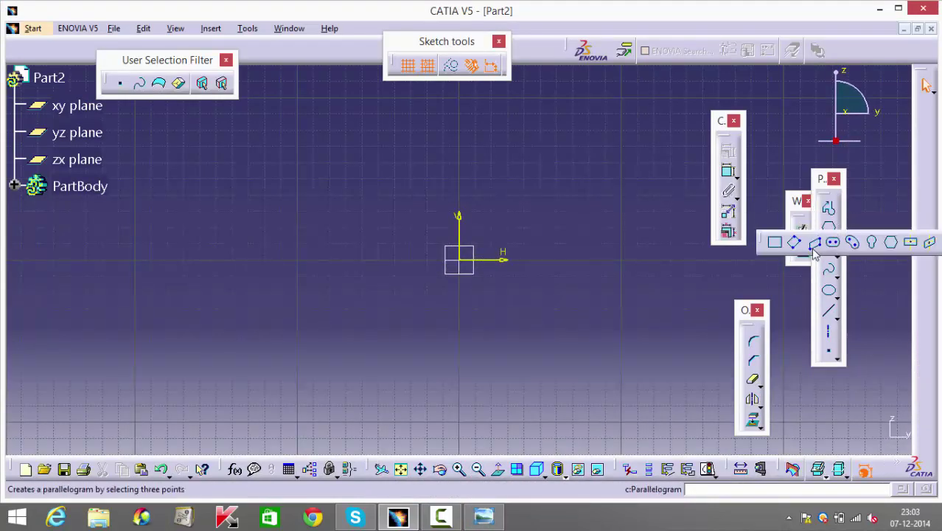
- Sketch a rectangle about 120 mm wide and 60 mm high around the sketch origin
{"action": "left_click", "coordinate": [774, 242]}
{"action": "left_click", "coordinate": [379, 196]}
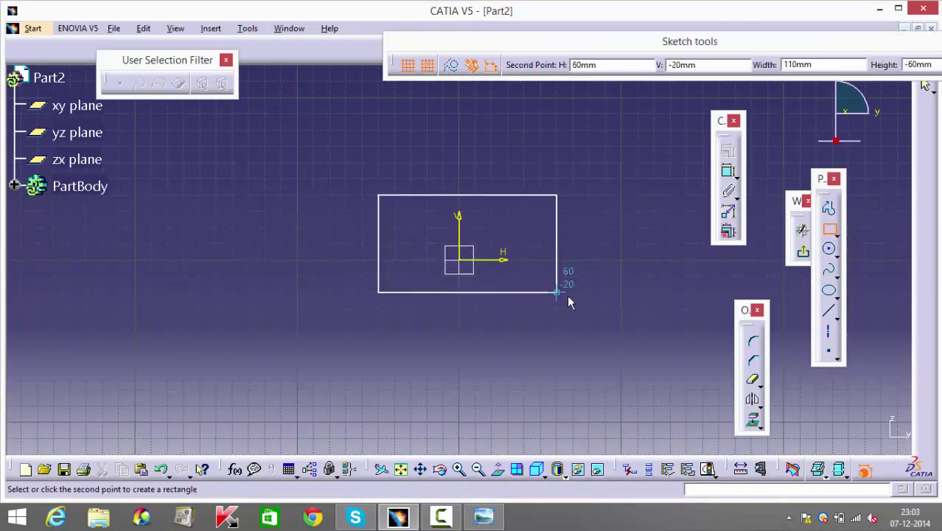
{"action": "left_click", "coordinate": [573, 293]}
- Constrain the rectangle's two horizontal edges to be symmetric about the horizontal axis
{"action": "left_click", "coordinate": [528, 292]}
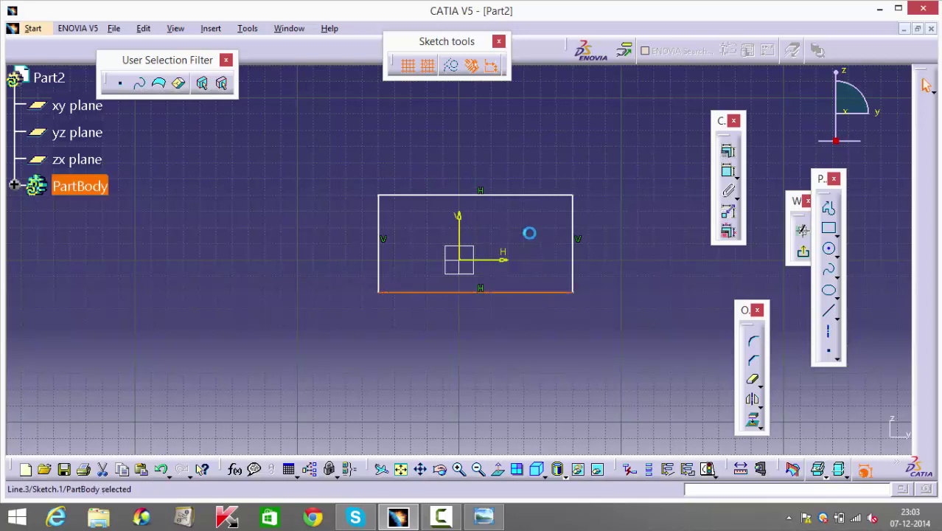
{"action": "left_click", "coordinate": [540, 196], "text": "ctrl"}
{"action": "left_click", "coordinate": [509, 259], "text": "ctrl"}
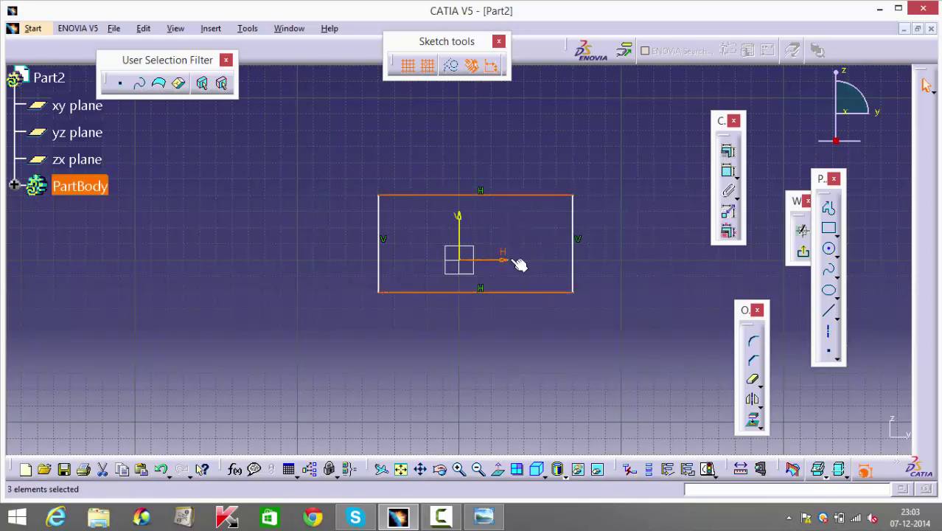
{"action": "left_click", "coordinate": [728, 151]}
{"action": "left_click", "coordinate": [754, 381]}
{"action": "left_click", "coordinate": [822, 434]}
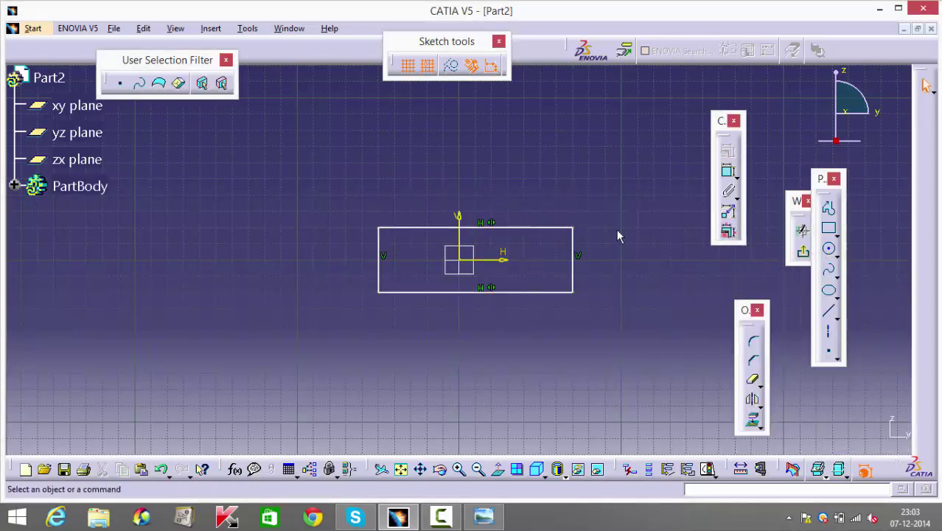
- Dimension the rectangle's upper edge, consult the knuckle joint drawing in Windows Photo Viewer, and set the length to 115 mm
{"action": "left_click", "coordinate": [728, 171]}
{"action": "left_click", "coordinate": [525, 228]}
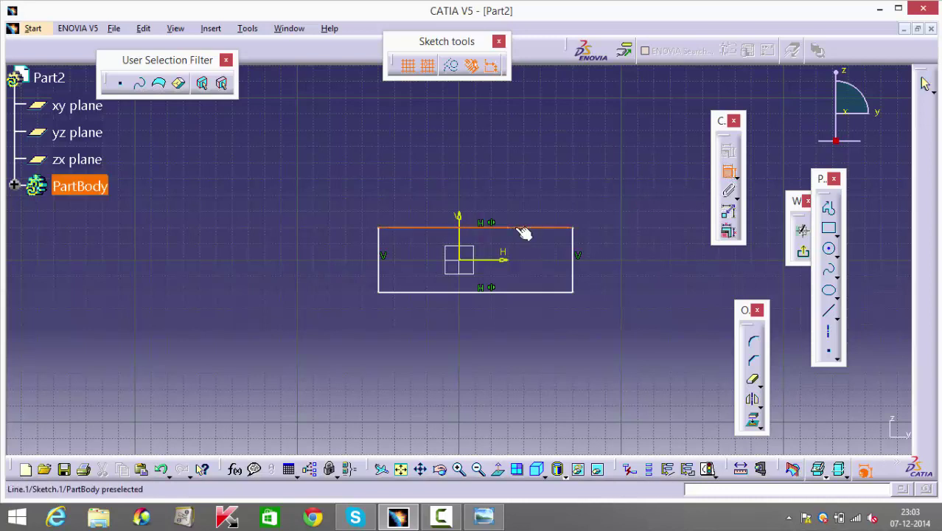
{"action": "left_click", "coordinate": [465, 166]}
{"action": "double_click", "coordinate": [469, 160]}
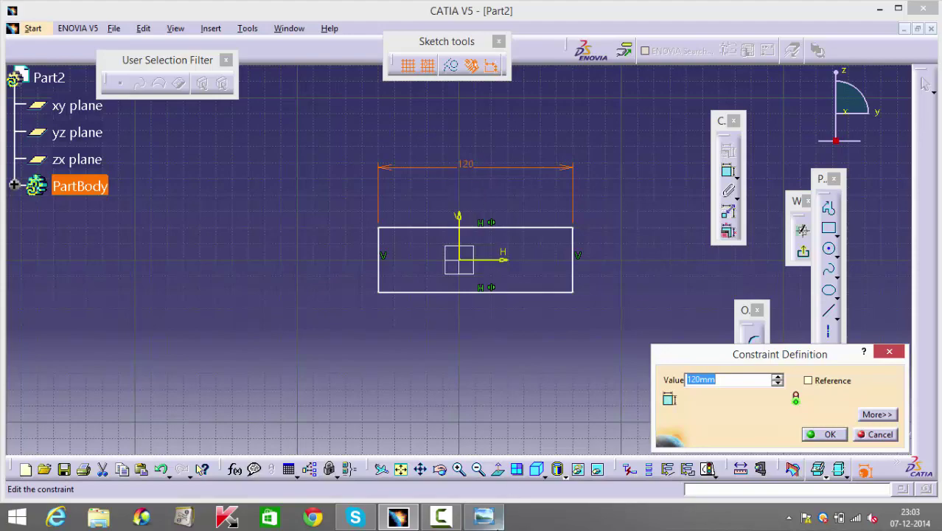
{"action": "left_click", "coordinate": [485, 516]}
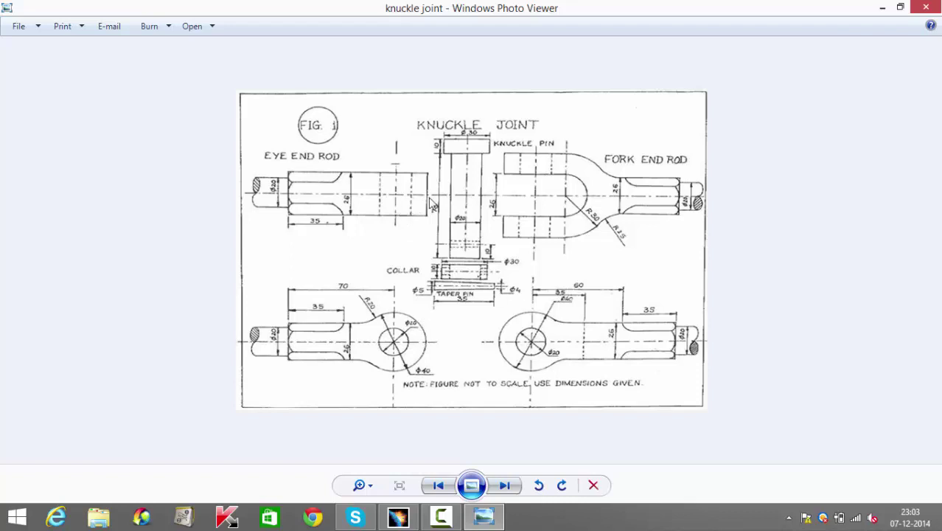
{"action": "left_click", "coordinate": [440, 516]}
{"action": "left_click", "coordinate": [440, 517]}
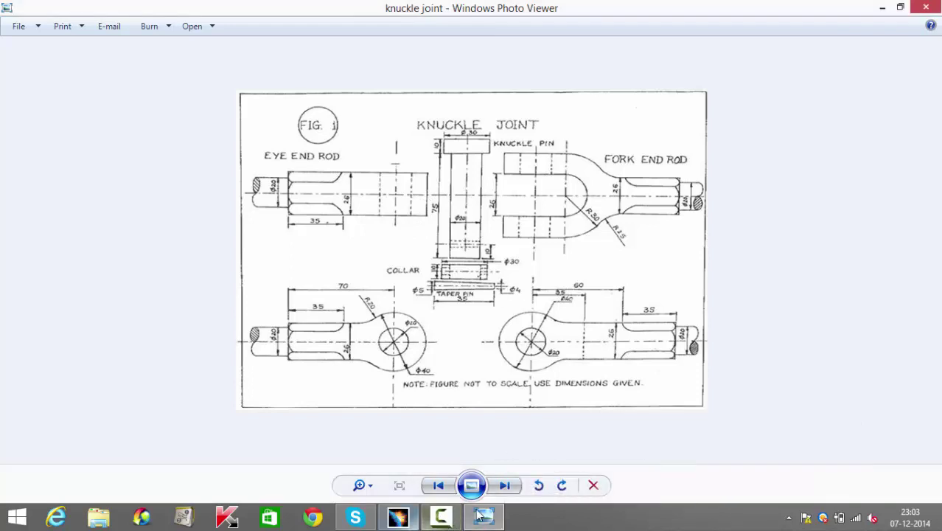
{"action": "left_click", "coordinate": [399, 518]}
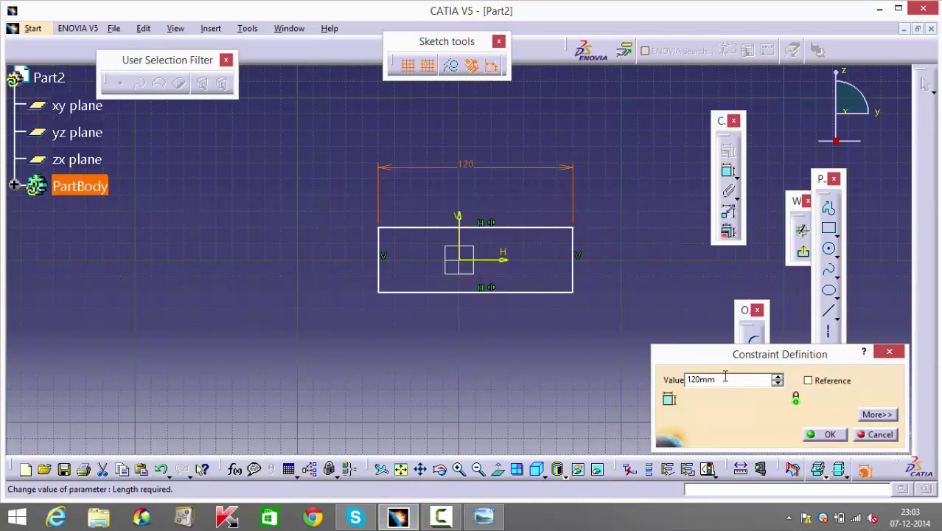
{"action": "left_click_drag", "start_coordinate": [722, 380], "coordinate": [683, 388]}
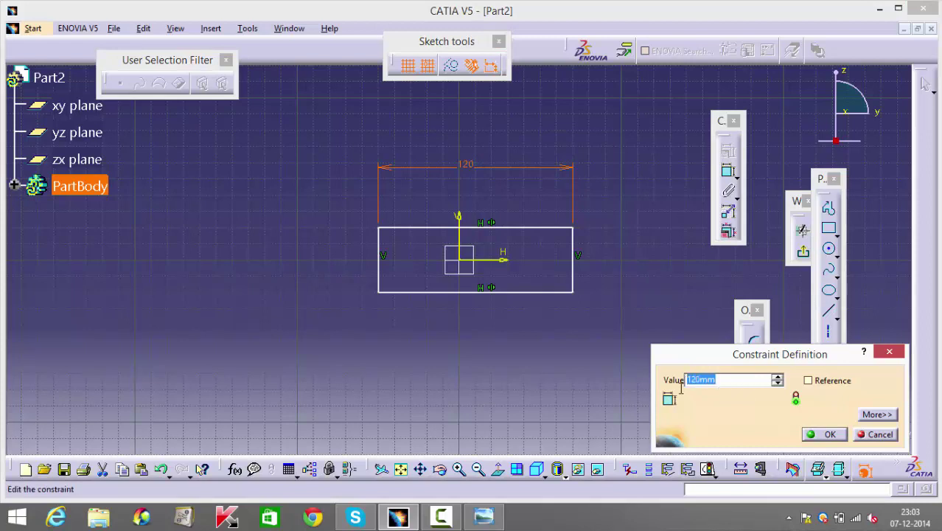
{"action": "type", "text": "115"}
{"action": "key", "text": "Return"}
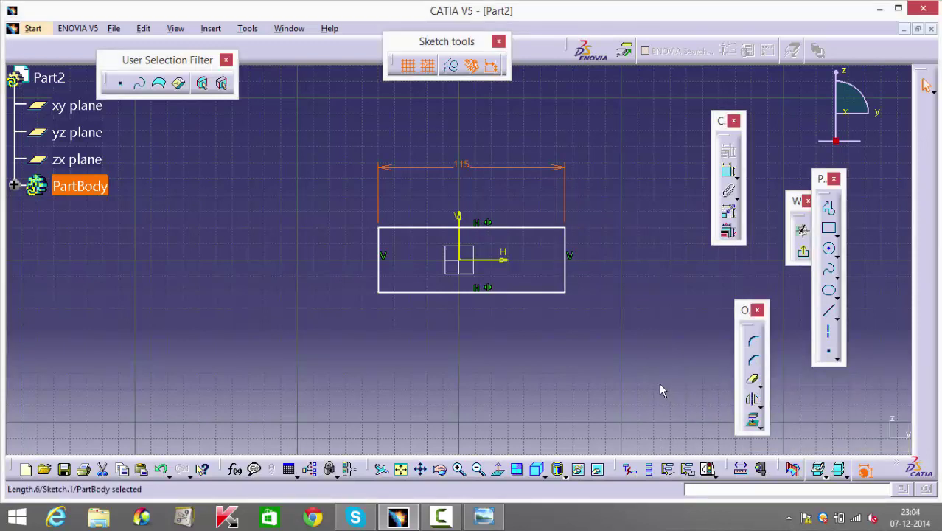
- Constrain the rectangle's two vertical edges to be symmetric about the vertical axis
{"action": "left_click", "coordinate": [382, 276]}
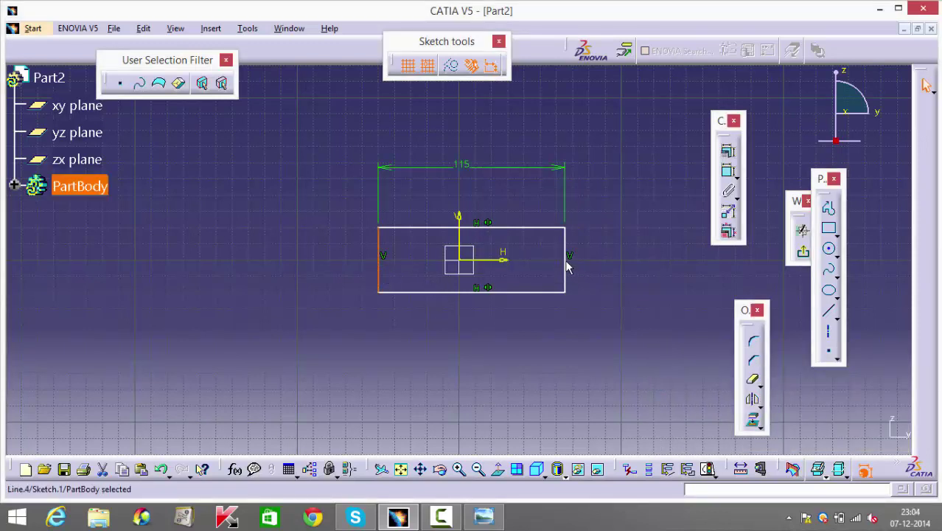
{"action": "left_click", "coordinate": [566, 266], "text": "ctrl"}
{"action": "left_click", "coordinate": [458, 218], "text": "ctrl"}
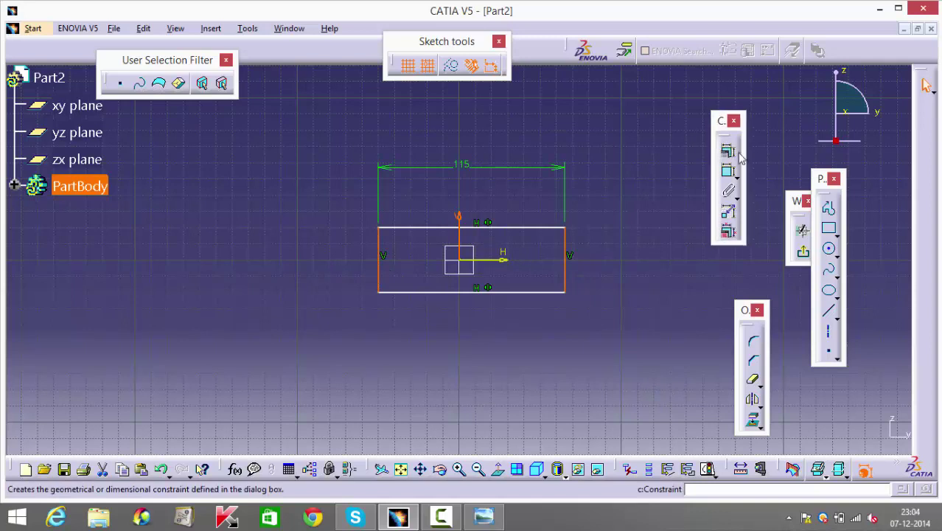
{"action": "left_click", "coordinate": [728, 152]}
{"action": "left_click", "coordinate": [767, 382]}
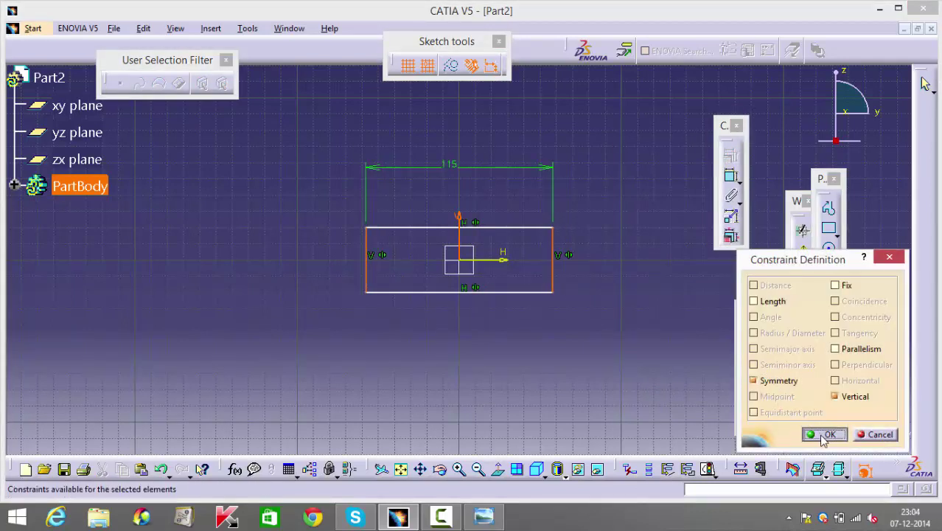
{"action": "left_click", "coordinate": [824, 435]}
- Dimension the distance between the rectangle's horizontal edges and set it to 30 mm
{"action": "left_click", "coordinate": [731, 175]}
{"action": "left_click", "coordinate": [540, 292]}
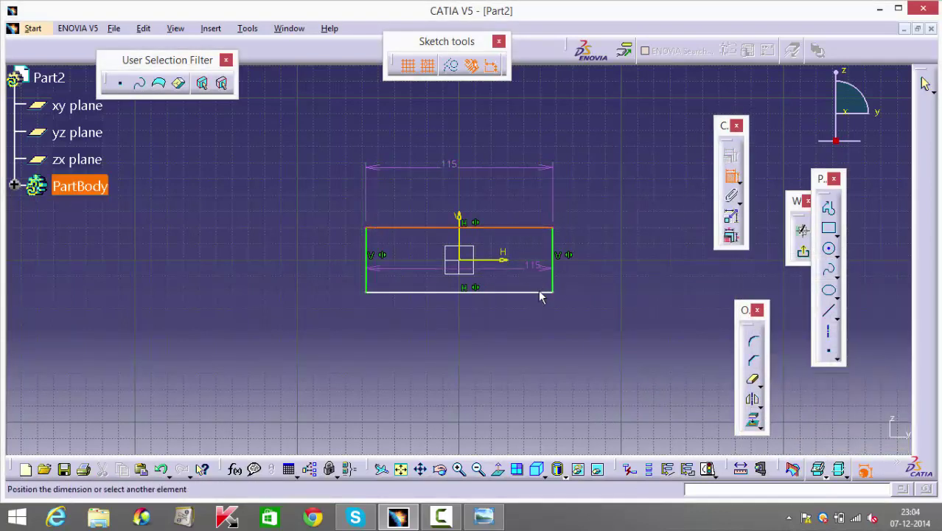
{"action": "left_click", "coordinate": [540, 295]}
{"action": "left_click", "coordinate": [589, 264]}
{"action": "double_click", "coordinate": [590, 264]}
{"action": "type", "text": "30"}
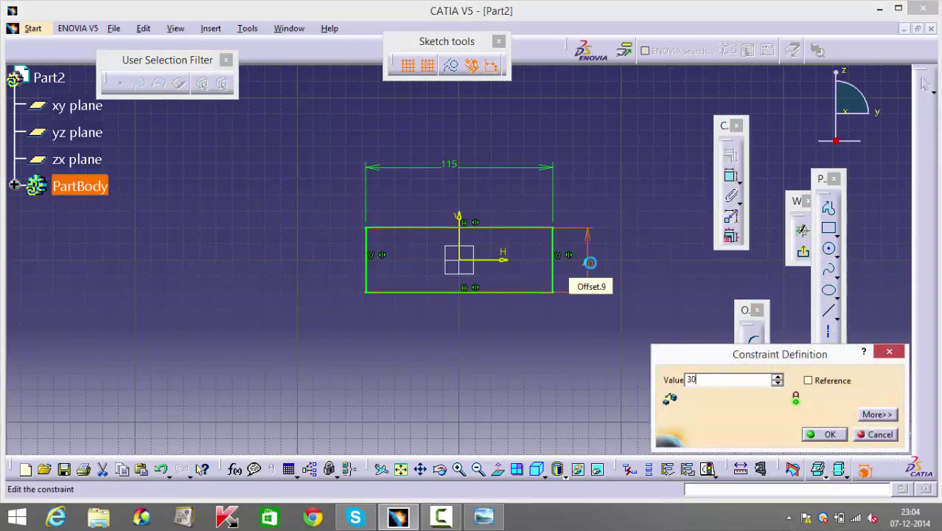
{"action": "key", "text": "Return"}
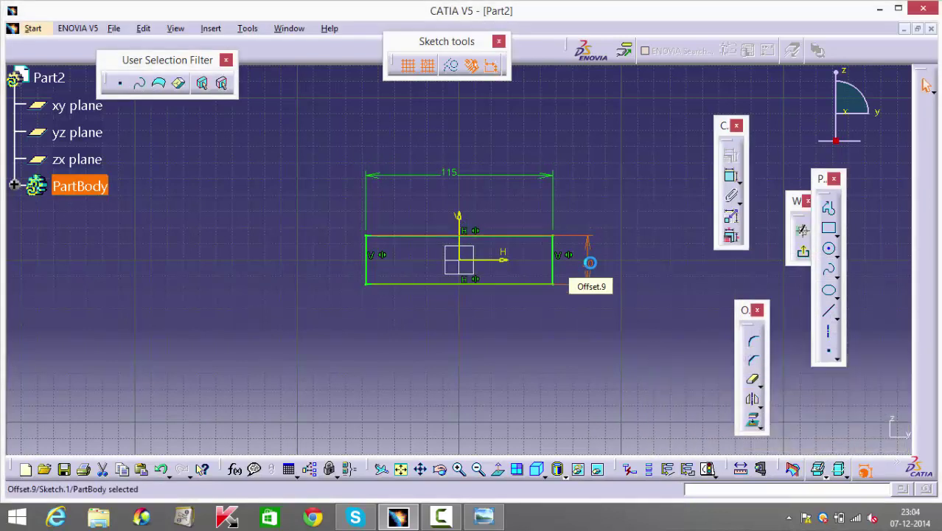
- Exit the sketch and pad the rectangle with a length of 15 mm and mirrored extent
{"action": "left_click", "coordinate": [803, 253]}
{"action": "left_click", "coordinate": [863, 190]}
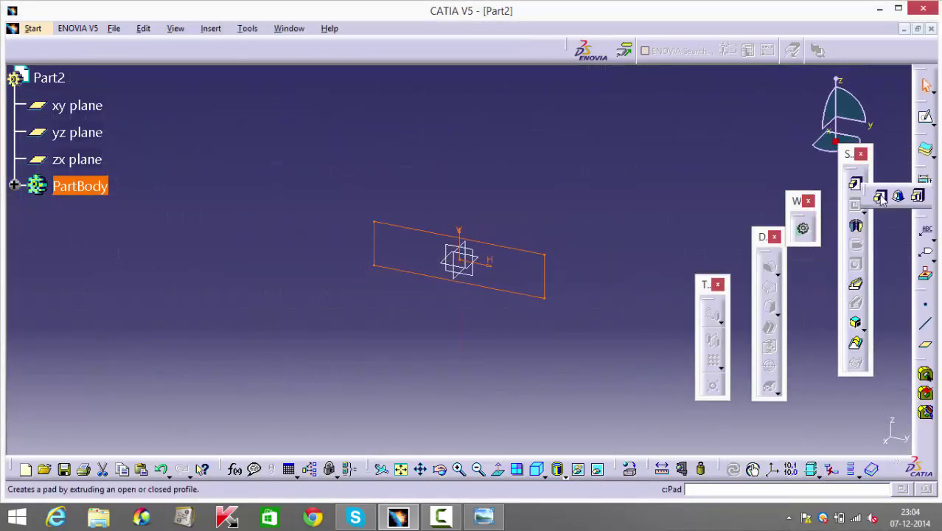
{"action": "left_click", "coordinate": [881, 198]}
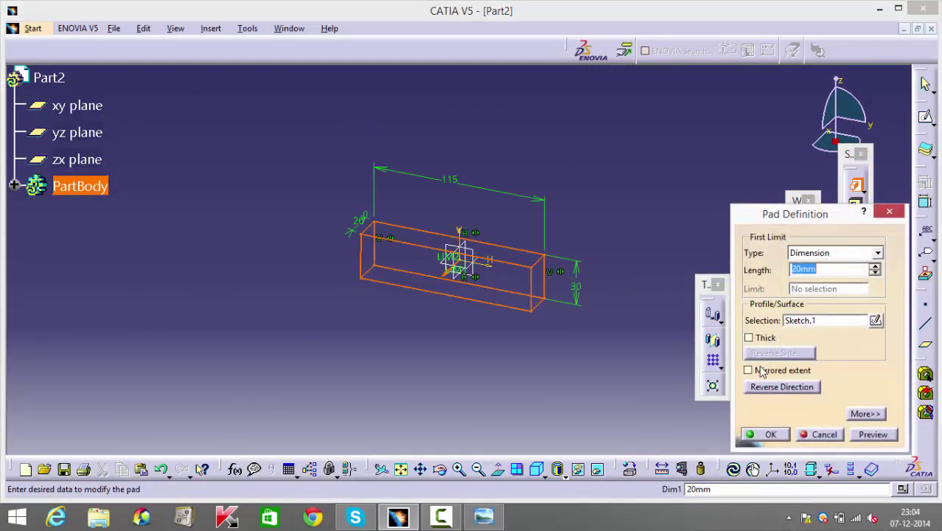
{"action": "left_click", "coordinate": [762, 371]}
{"action": "double_click", "coordinate": [806, 270]}
{"action": "type", "text": "15"}
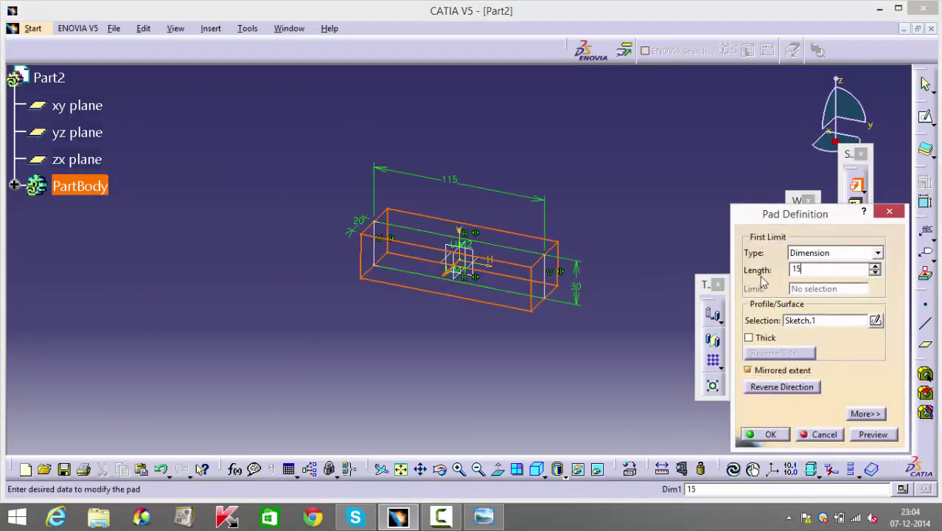
{"action": "key", "text": "Return"}
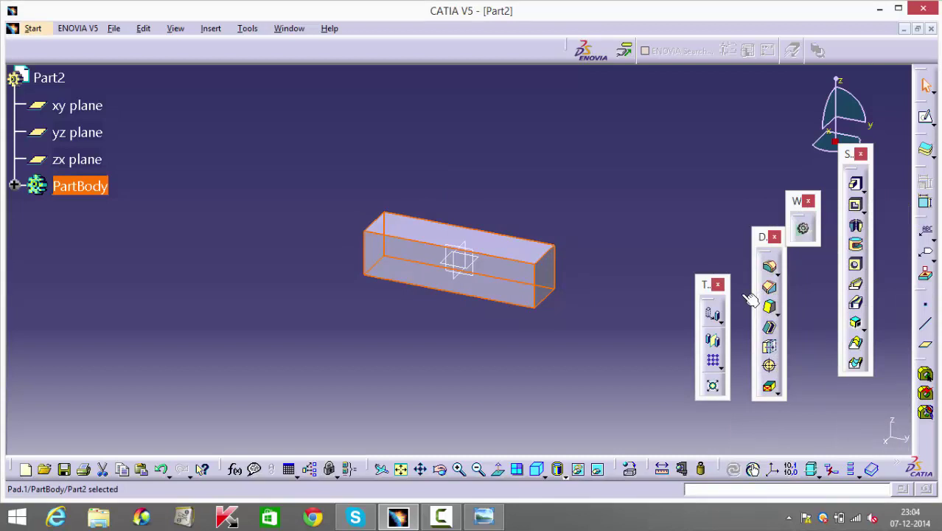
{"action": "left_click", "coordinate": [742, 295]}
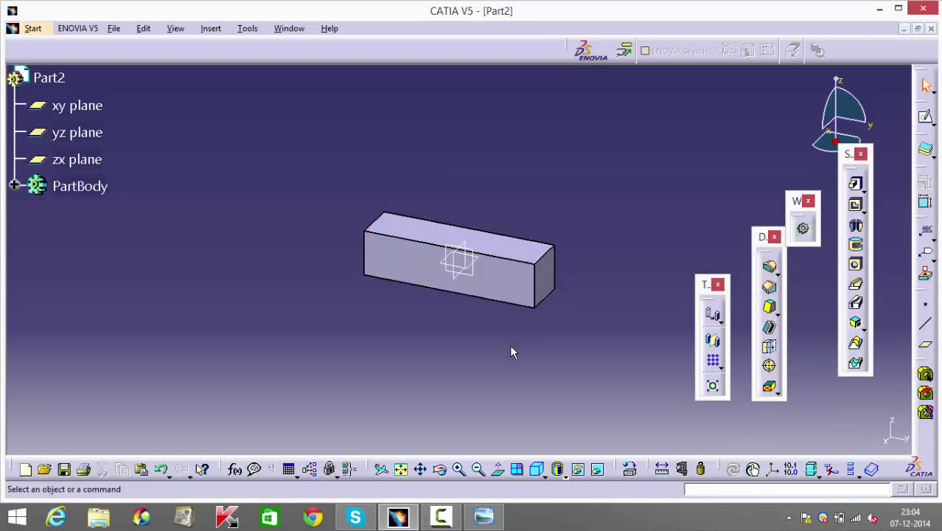
- Open a sketch on the bar's long front face and draw a circle about 63 mm in diameter near its right end
{"action": "left_click", "coordinate": [526, 290]}
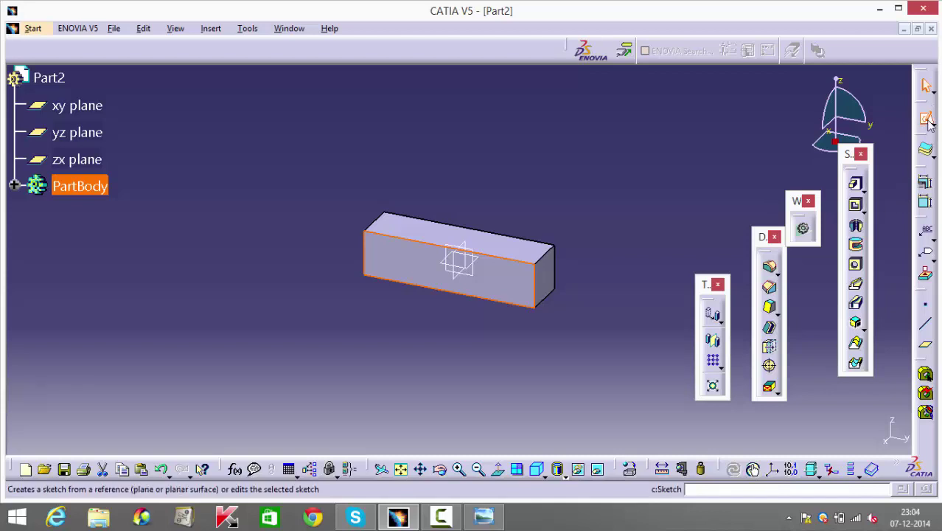
{"action": "left_click", "coordinate": [927, 119]}
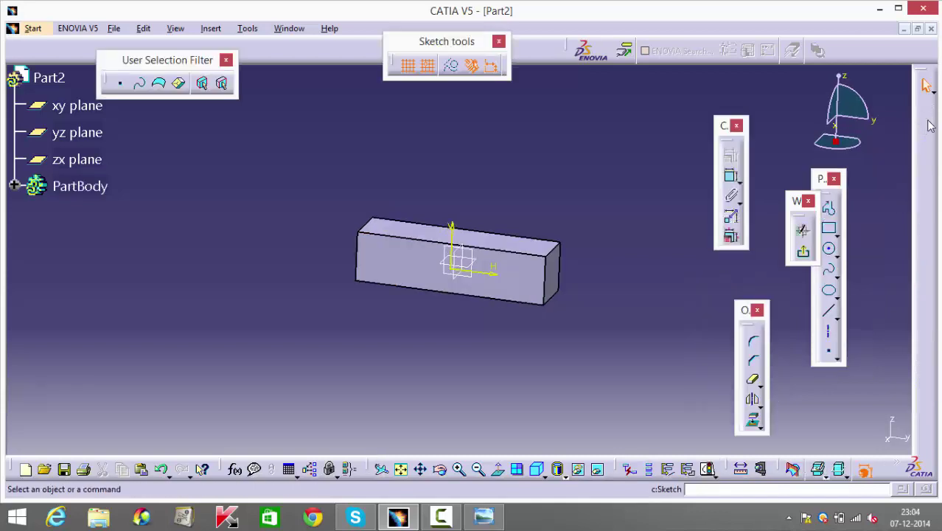
{"action": "left_click", "coordinate": [831, 254]}
{"action": "left_click", "coordinate": [520, 268]}
{"action": "left_click", "coordinate": [530, 216]}
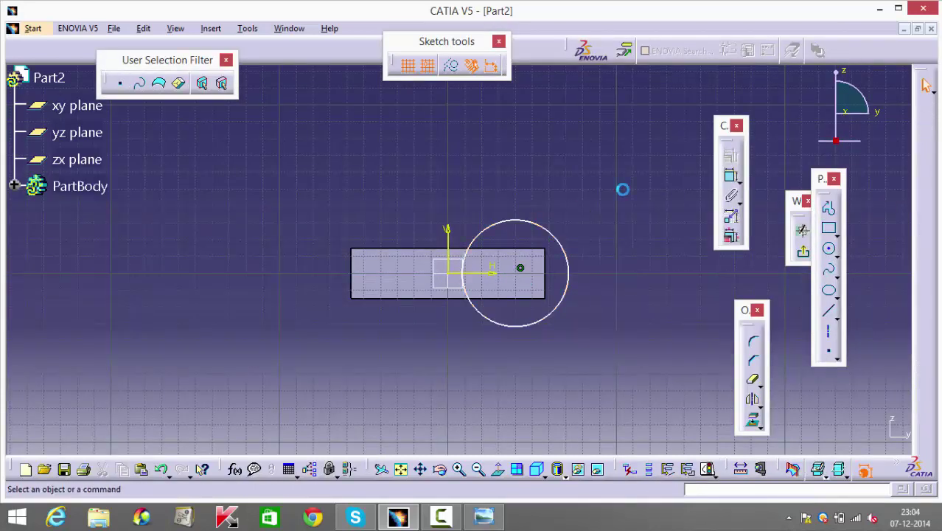
- Dimension the circle and set its diameter to 50 mm
{"action": "left_click", "coordinate": [731, 176]}
{"action": "left_click", "coordinate": [568, 259]}
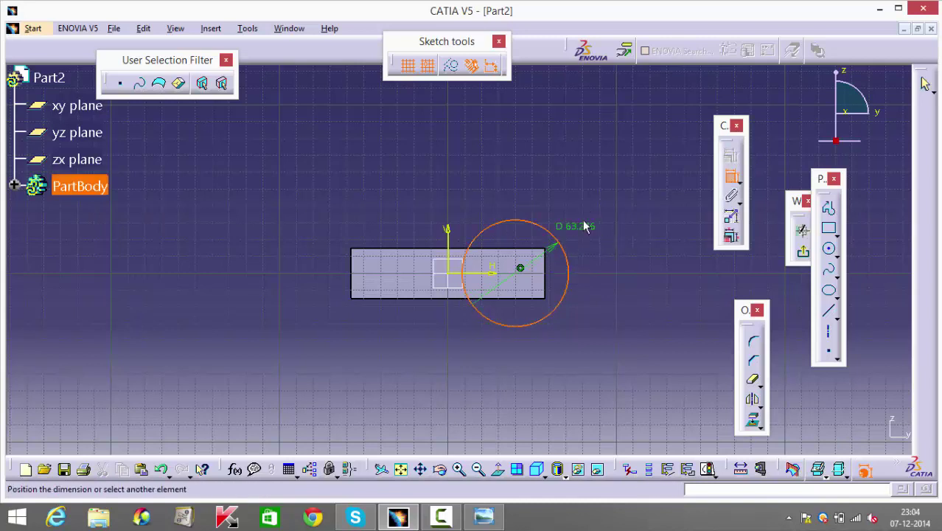
{"action": "left_click", "coordinate": [587, 221]}
{"action": "double_click", "coordinate": [590, 217]}
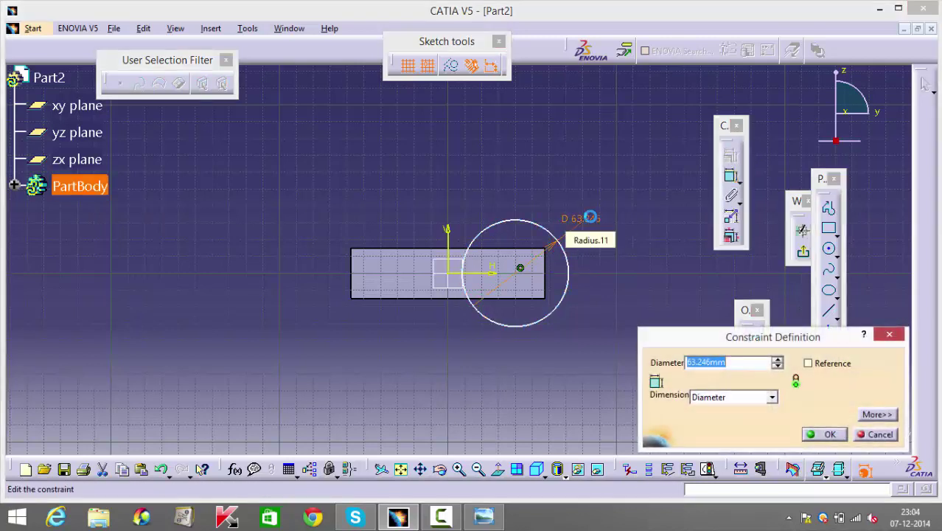
{"action": "type", "text": "50"}
{"action": "key", "text": "Return"}
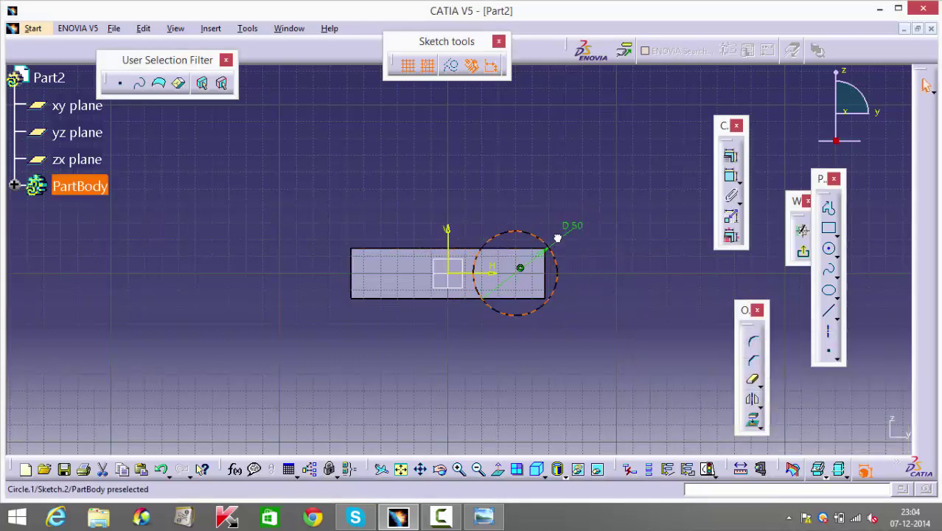
- Move the circle toward the bar's right end and dimension its centre 100 mm from the bar's left edge
{"action": "left_click_drag", "start_coordinate": [558, 270], "coordinate": [588, 270]}
{"action": "left_click", "coordinate": [641, 277]}
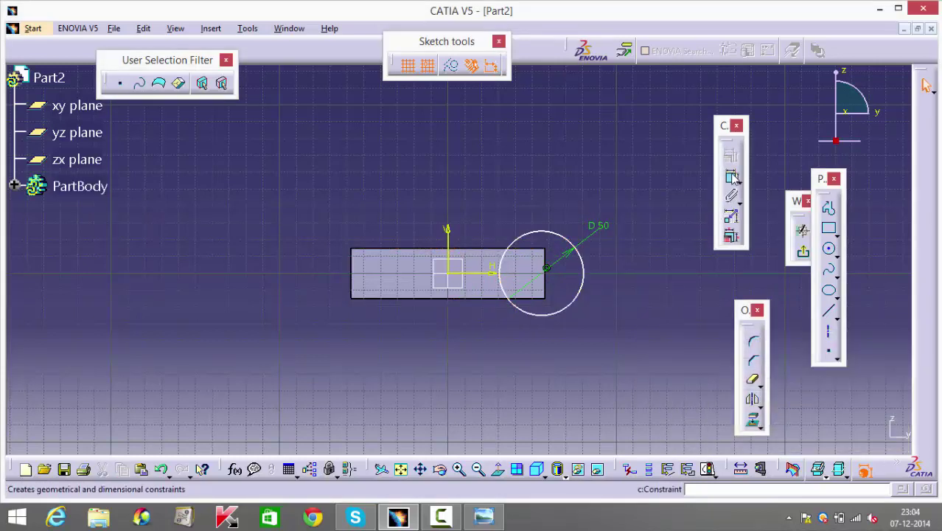
{"action": "left_click", "coordinate": [731, 175]}
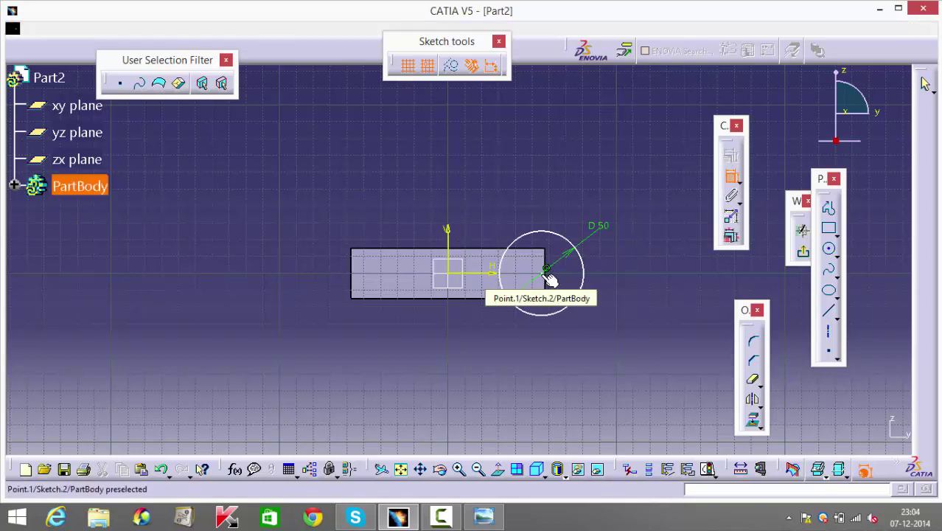
{"action": "left_click", "coordinate": [547, 274]}
{"action": "left_click", "coordinate": [361, 285]}
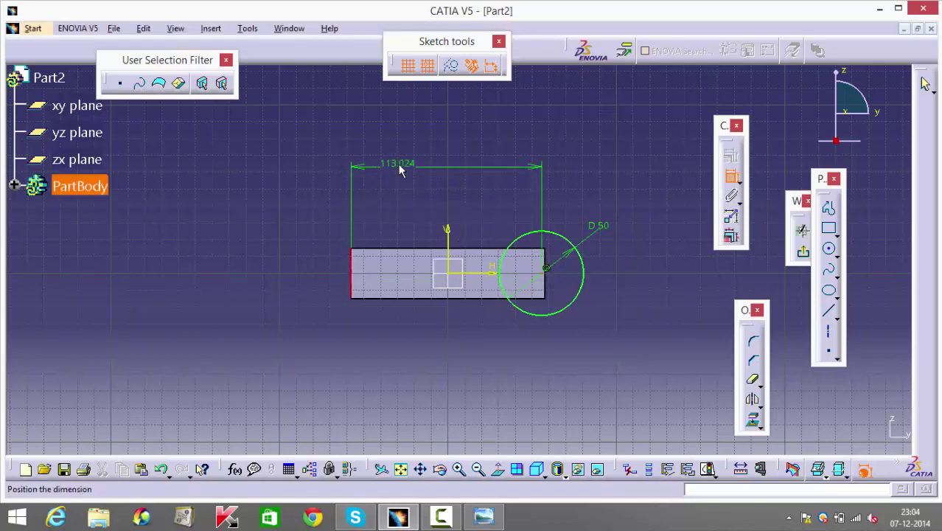
{"action": "left_click", "coordinate": [398, 163]}
{"action": "double_click", "coordinate": [399, 164]}
{"action": "type", "text": "100mm"}
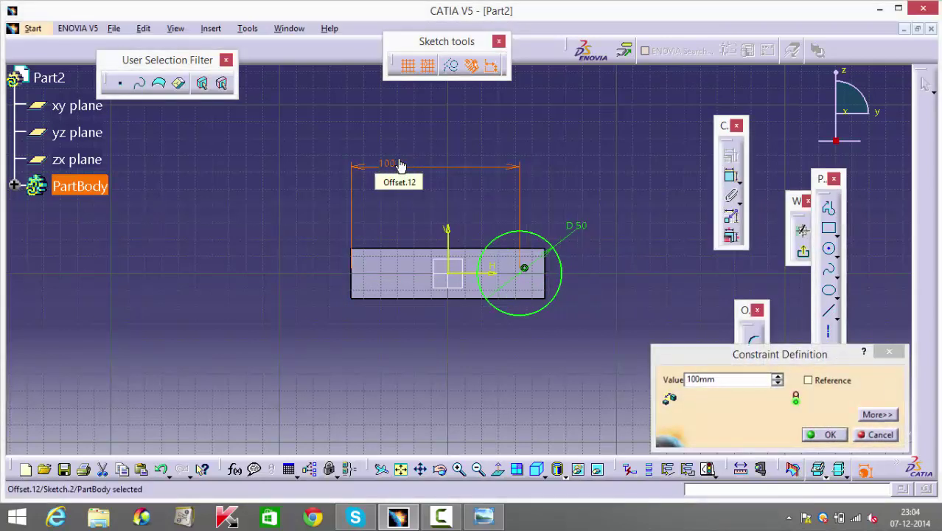
{"action": "key", "text": "Return"}
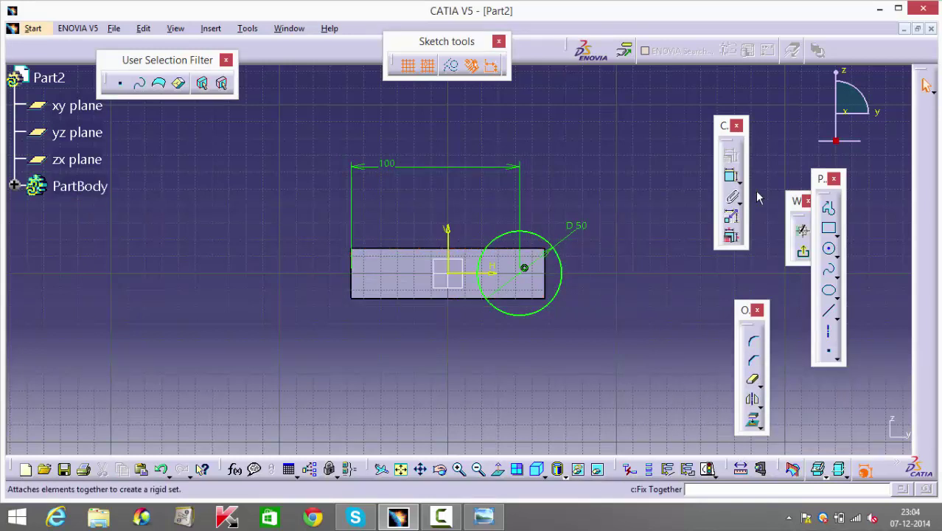
- Exit the sketch and pad the 50 mm circle 30 mm, reversing the direction so it extends through the bar
{"action": "left_click", "coordinate": [804, 252]}
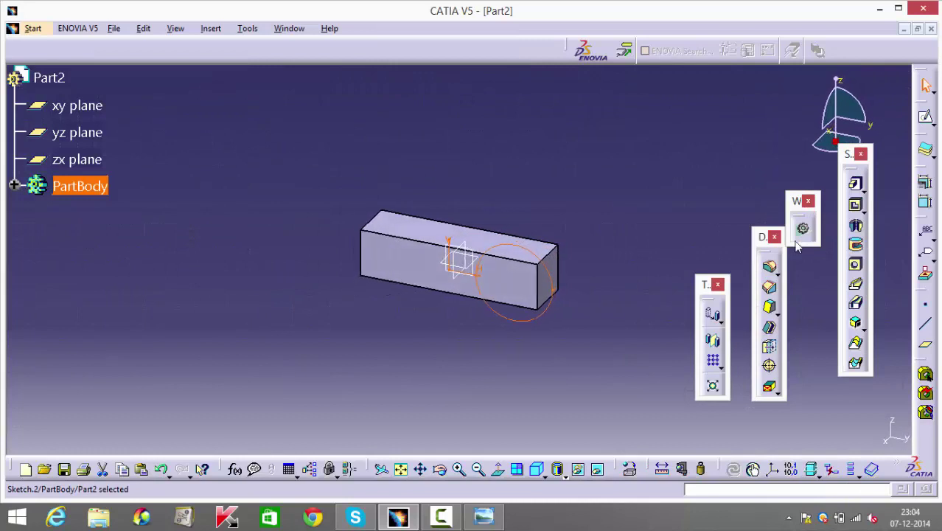
{"action": "left_click", "coordinate": [857, 186]}
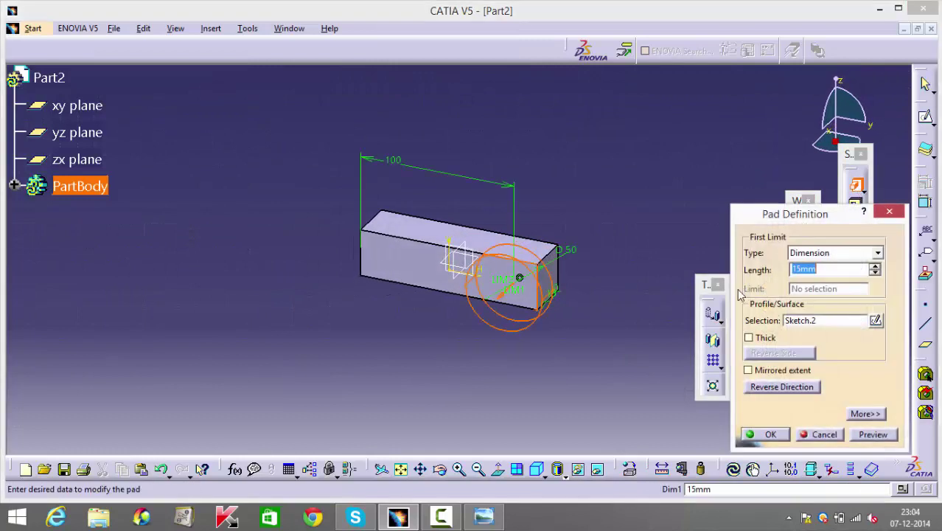
{"action": "left_click", "coordinate": [756, 386]}
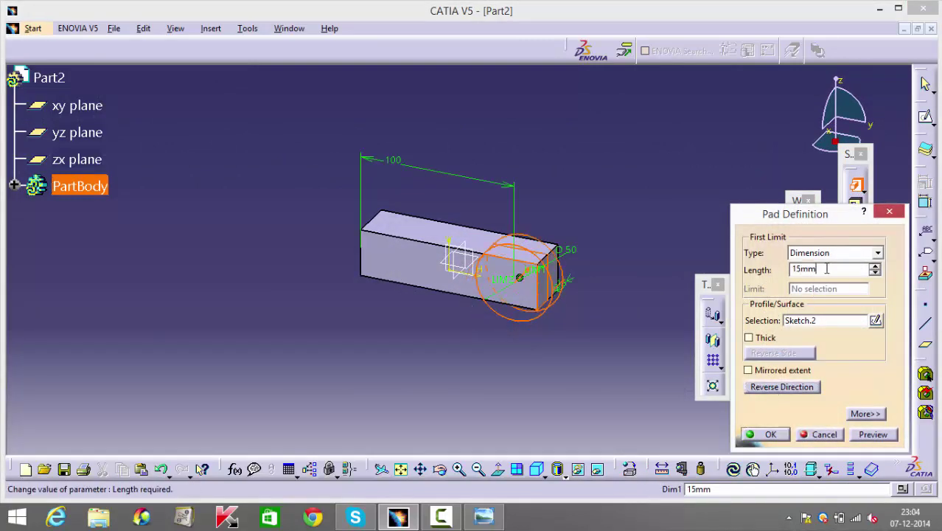
{"action": "type", "text": "30"}
{"action": "key", "text": "Return"}
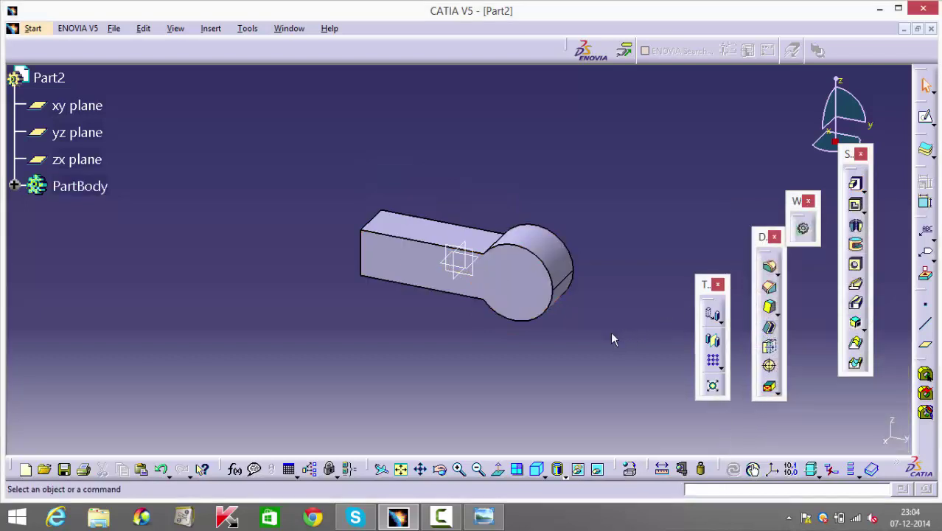
- Open a sketch on the rod's long front face and draw a circle about 28 mm in diameter inside the round end
{"action": "left_click", "coordinate": [514, 285]}
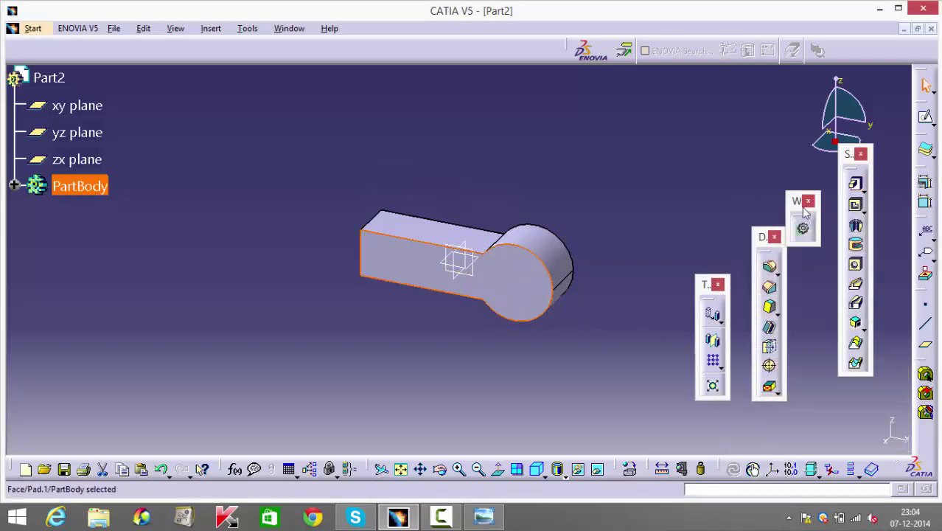
{"action": "left_click", "coordinate": [925, 117]}
{"action": "left_click", "coordinate": [829, 249]}
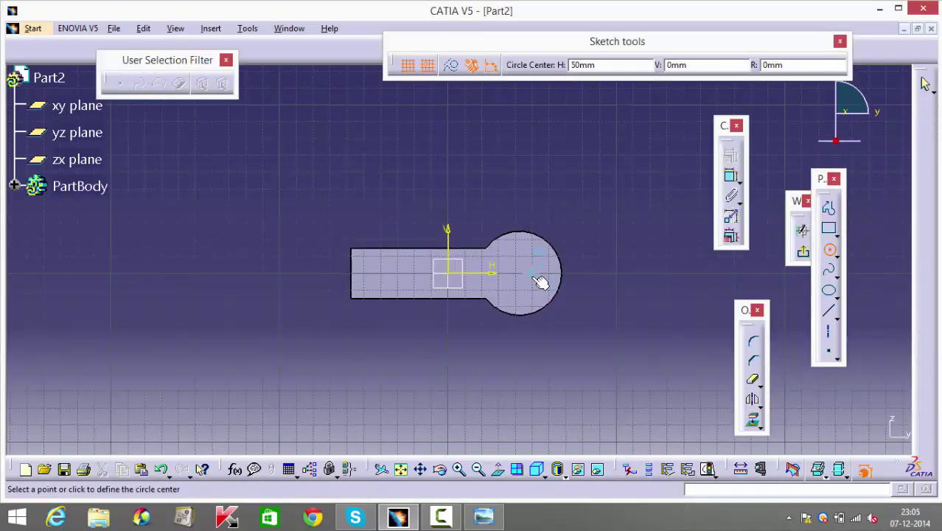
{"action": "left_click", "coordinate": [520, 270]}
{"action": "left_click", "coordinate": [542, 265]}
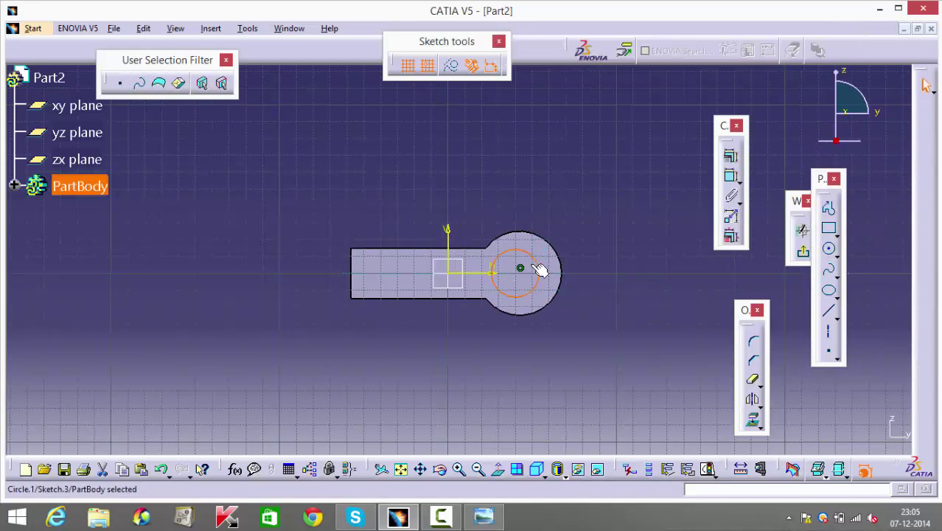
- Dimension the new circle and set its diameter to 25 mm
{"action": "left_click", "coordinate": [733, 177]}
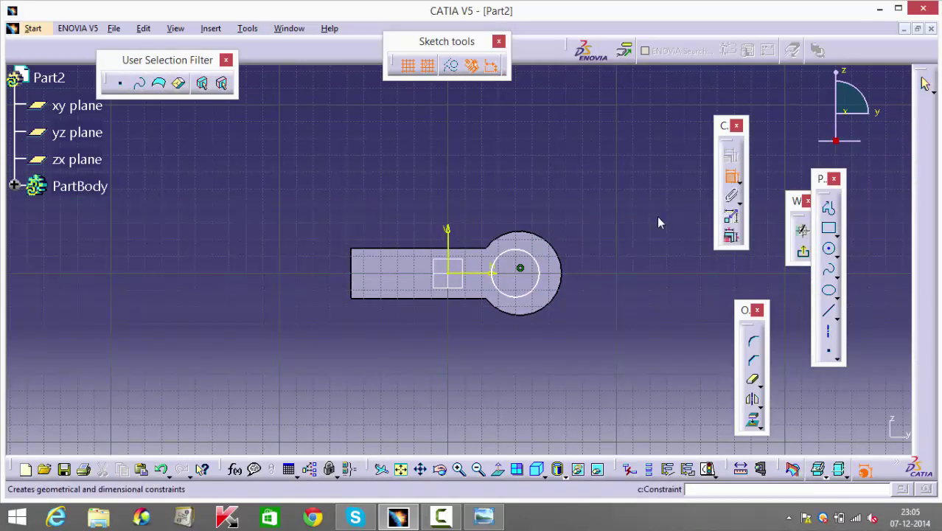
{"action": "left_click", "coordinate": [541, 266]}
{"action": "left_click", "coordinate": [578, 222]}
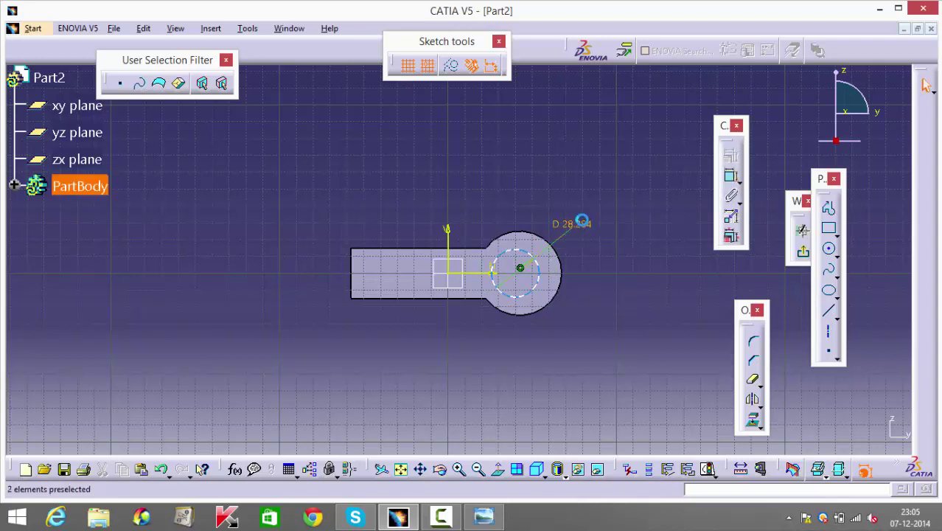
{"action": "double_click", "coordinate": [582, 221]}
{"action": "type", "text": "25mm"}
{"action": "key", "text": "Return"}
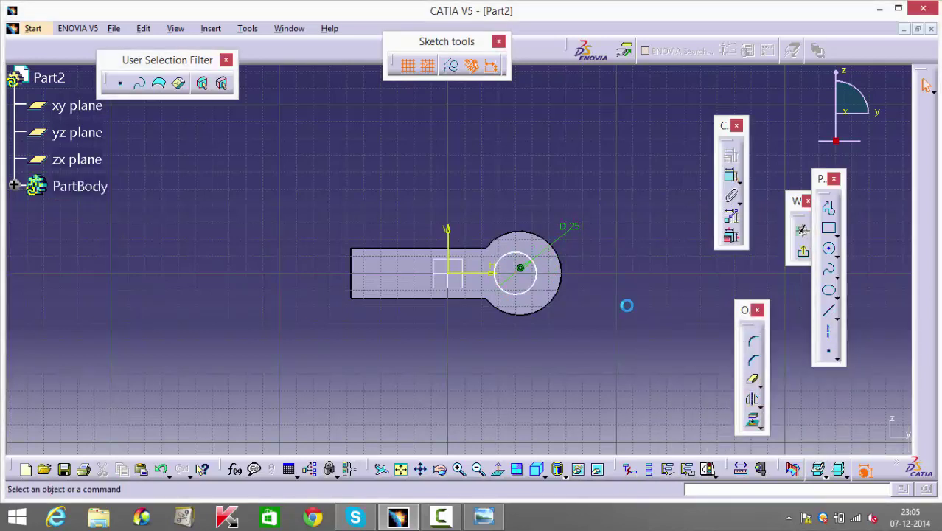
- Dimension the circle's centre 100 mm from the bar's left edge, and cut the circle as a 30 mm deep pocket
{"action": "left_click", "coordinate": [732, 178]}
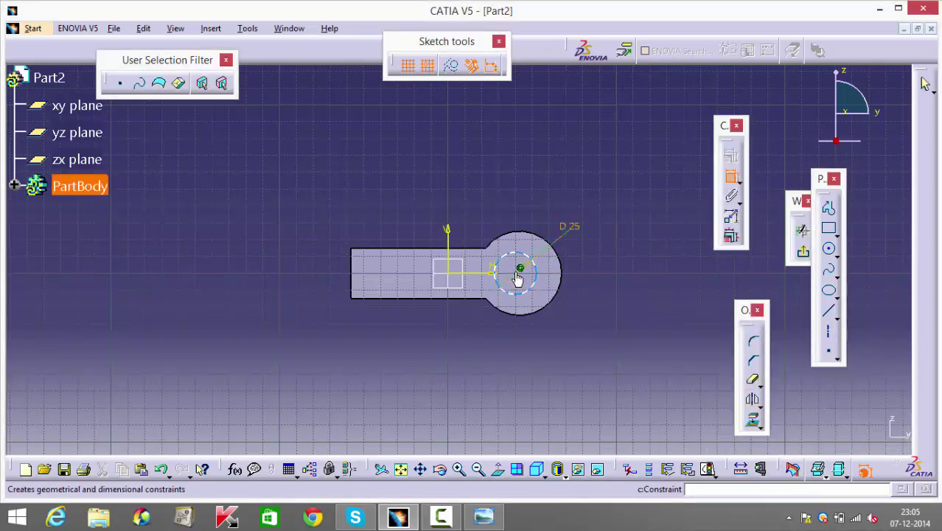
{"action": "left_click", "coordinate": [520, 269]}
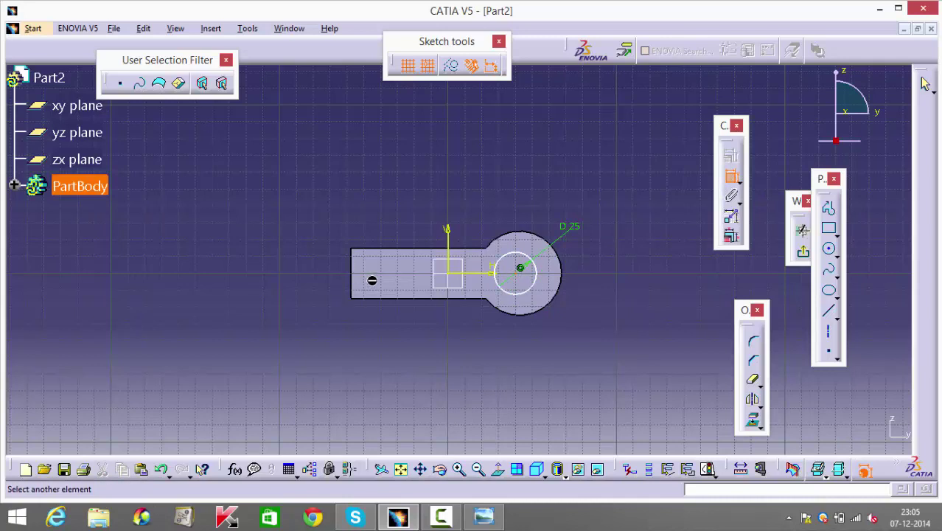
{"action": "left_click", "coordinate": [354, 283]}
{"action": "double_click", "coordinate": [387, 173]}
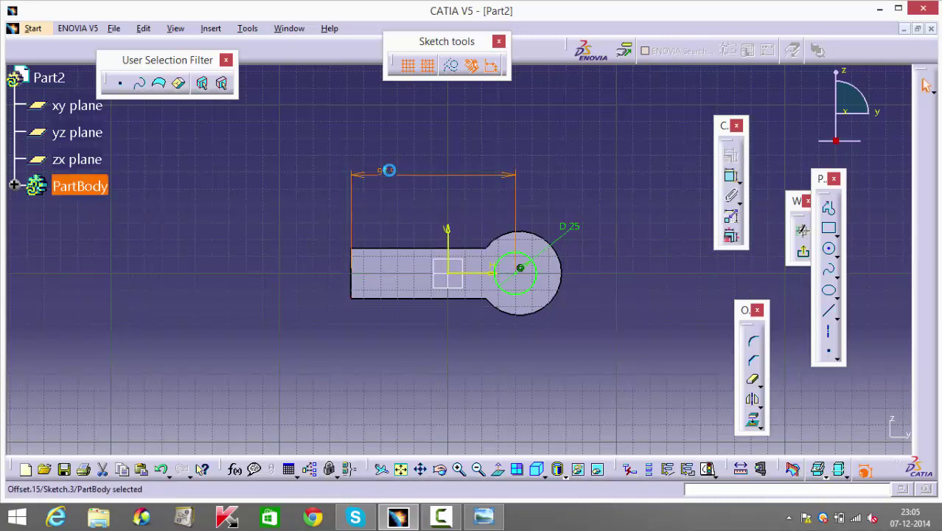
{"action": "key", "text": "Return"}
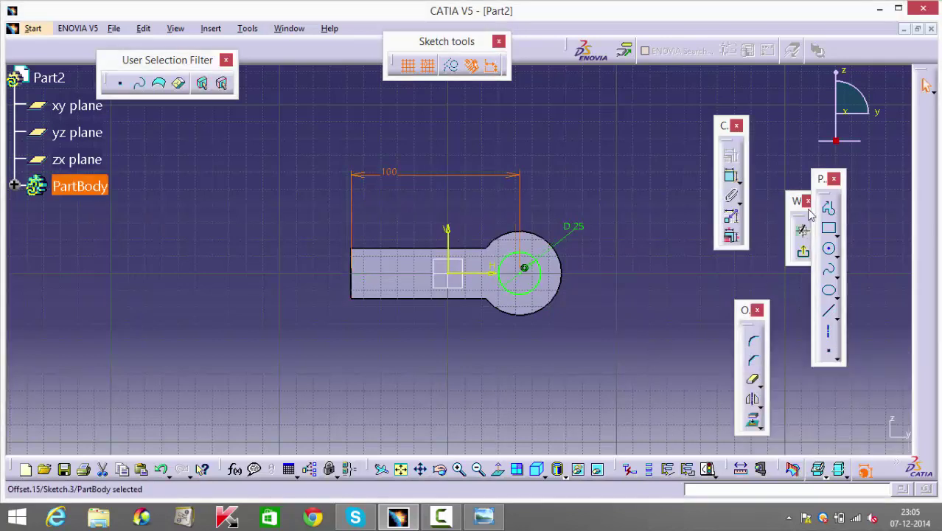
{"action": "left_click", "coordinate": [804, 254]}
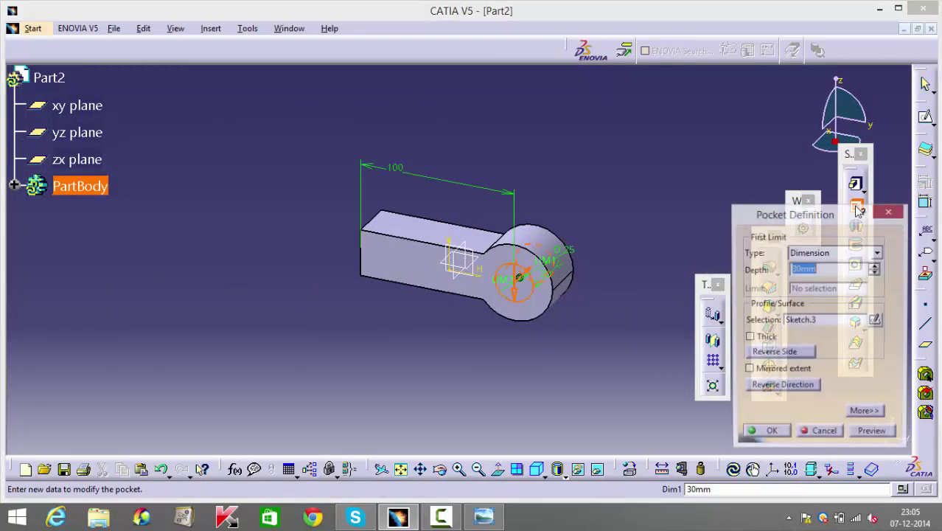
{"action": "left_click", "coordinate": [764, 435]}
- Open a sketch on the bar's square end face and draw a hexagon centred on the origin, about 40 mm across flats
{"action": "middle_click_drag", "start_coordinate": [399, 362], "coordinate": [433, 374]}
{"action": "left_click", "coordinate": [441, 325]}
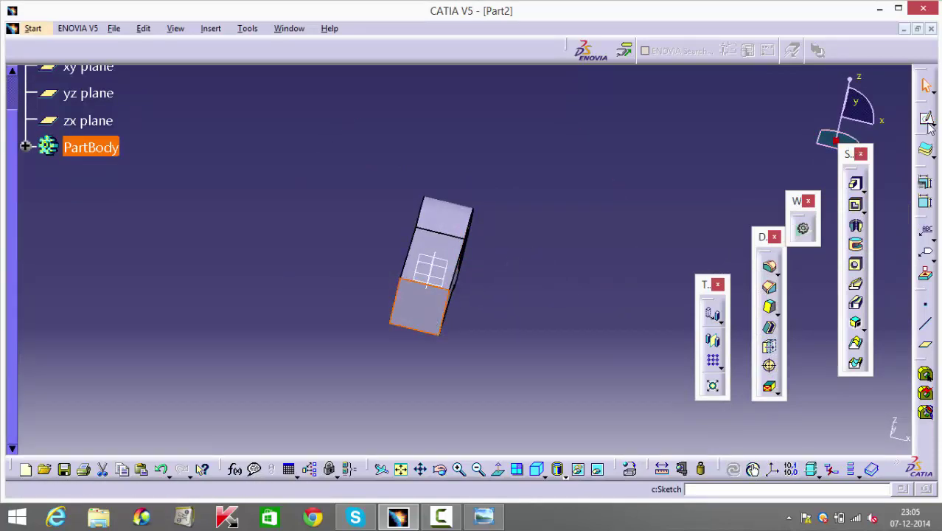
{"action": "left_click", "coordinate": [925, 118]}
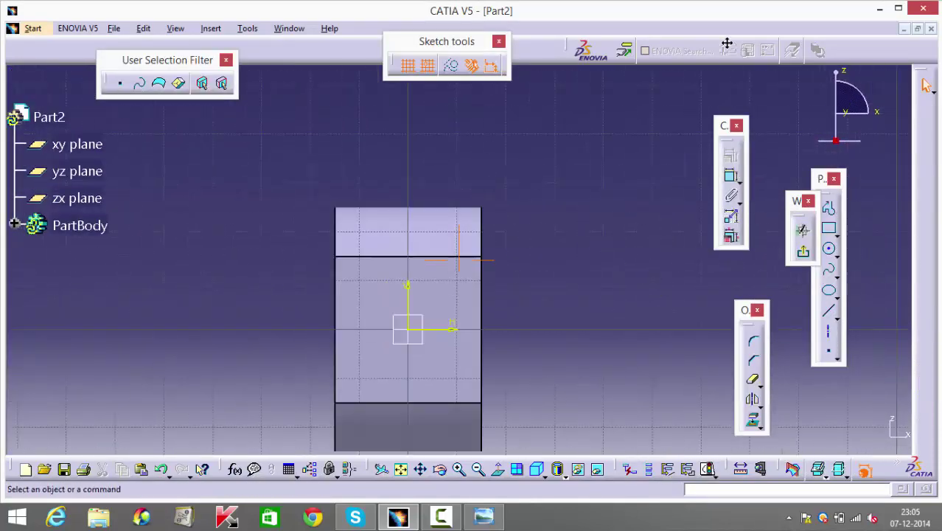
{"action": "left_click", "coordinate": [839, 235]}
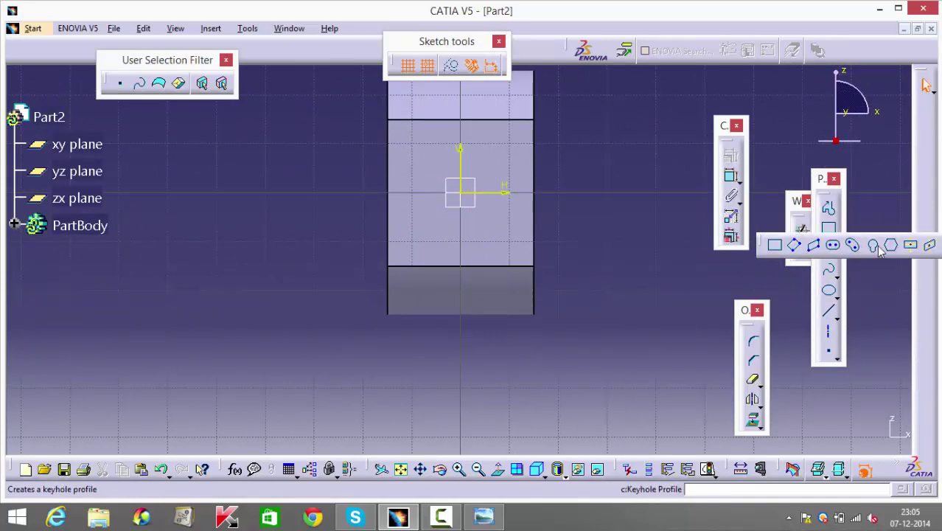
{"action": "left_click", "coordinate": [891, 247]}
{"action": "middle_click_drag", "start_coordinate": [506, 197], "coordinate": [457, 285]}
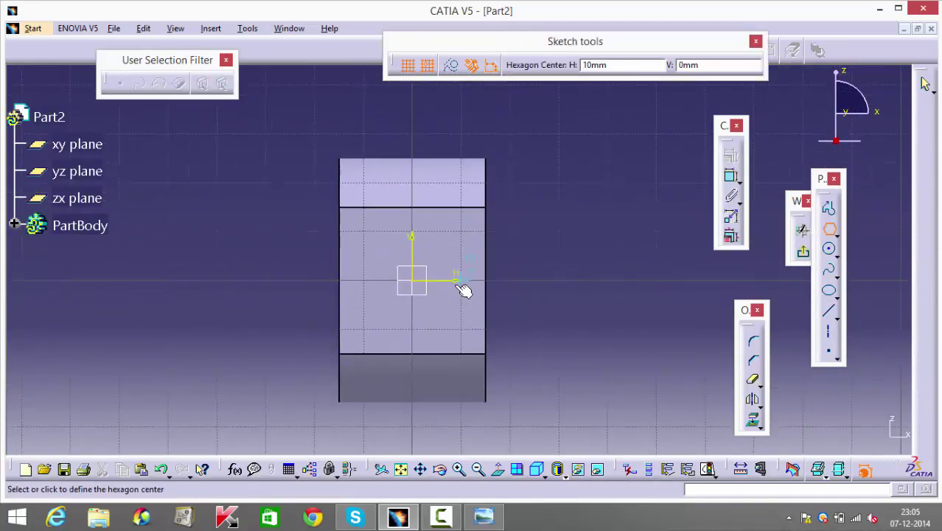
{"action": "left_click", "coordinate": [418, 290]}
{"action": "left_click", "coordinate": [418, 181]}
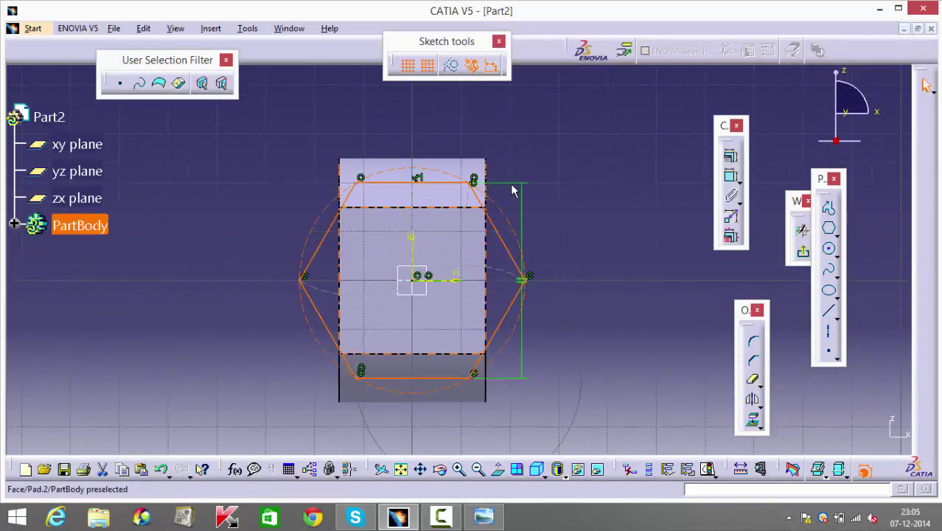
- Draw a vertical line about 40 mm long across the hexagon's left corner, about 20 mm from the vertical axis
{"action": "middle_click_drag", "start_coordinate": [609, 242], "coordinate": [639, 179]}
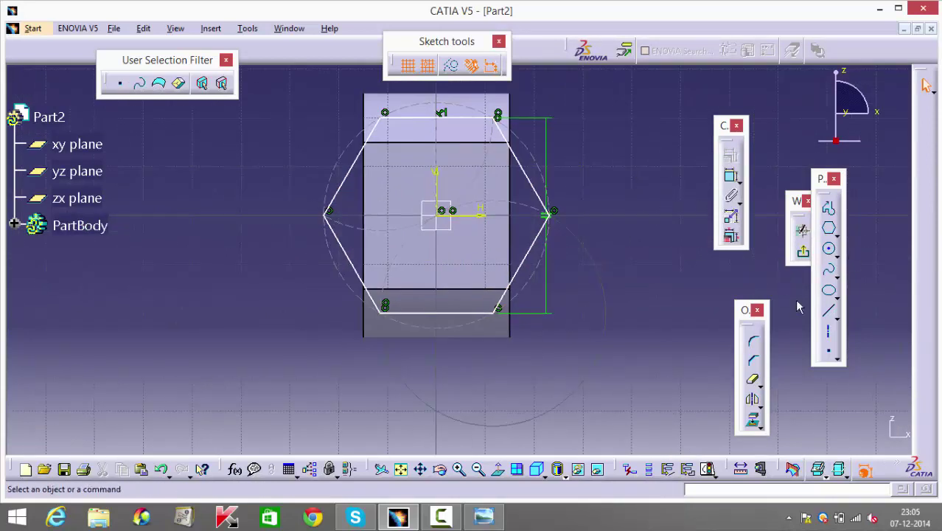
{"action": "left_click", "coordinate": [830, 314]}
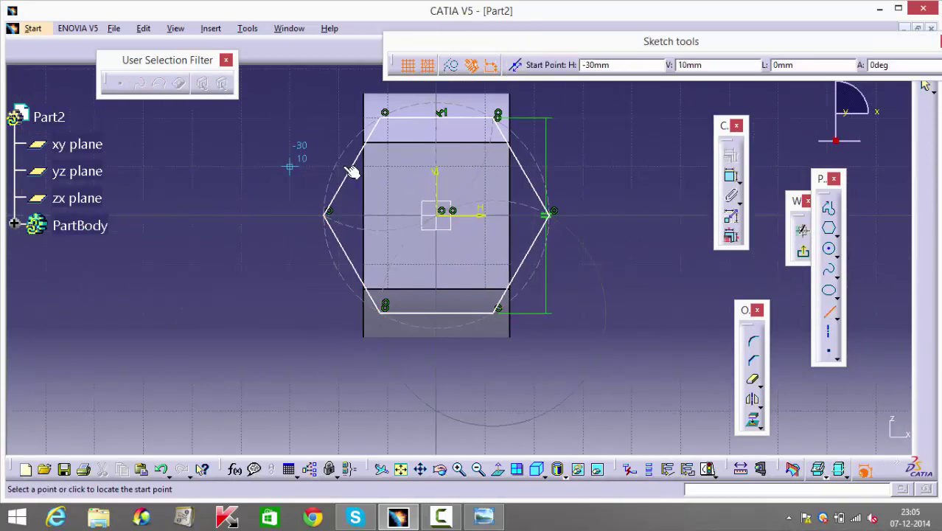
{"action": "left_click", "coordinate": [338, 119]}
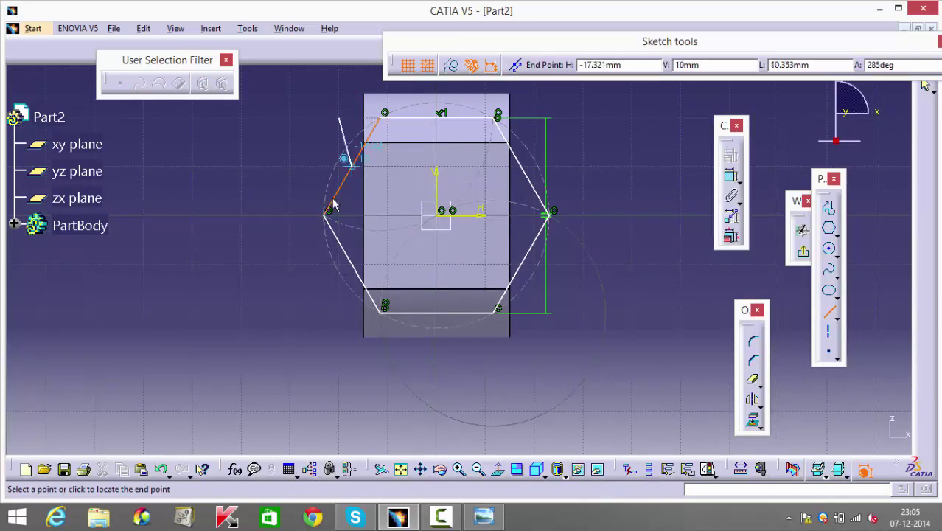
{"action": "left_click", "coordinate": [342, 295]}
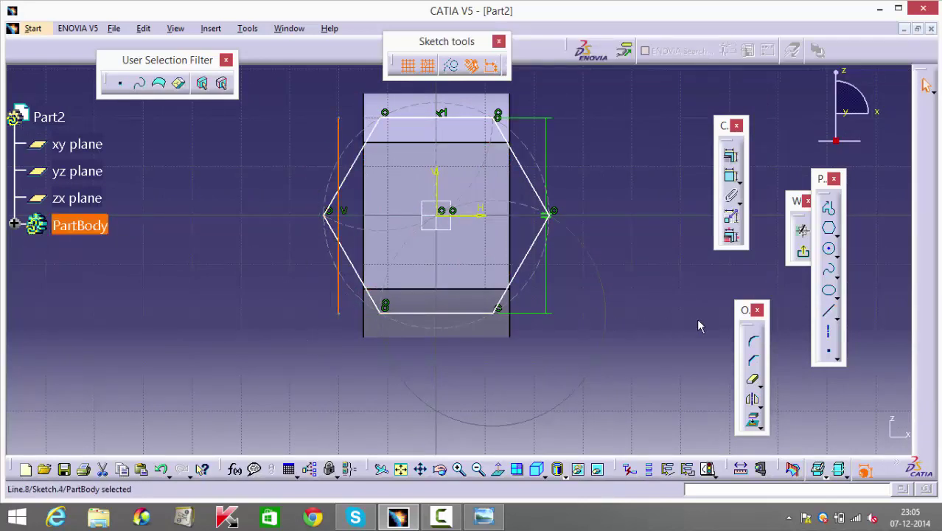
- Mirror the vertical line about the sketch's vertical axis
{"action": "left_click", "coordinate": [338, 171]}
{"action": "left_click", "coordinate": [753, 404]}
{"action": "left_click", "coordinate": [439, 193]}
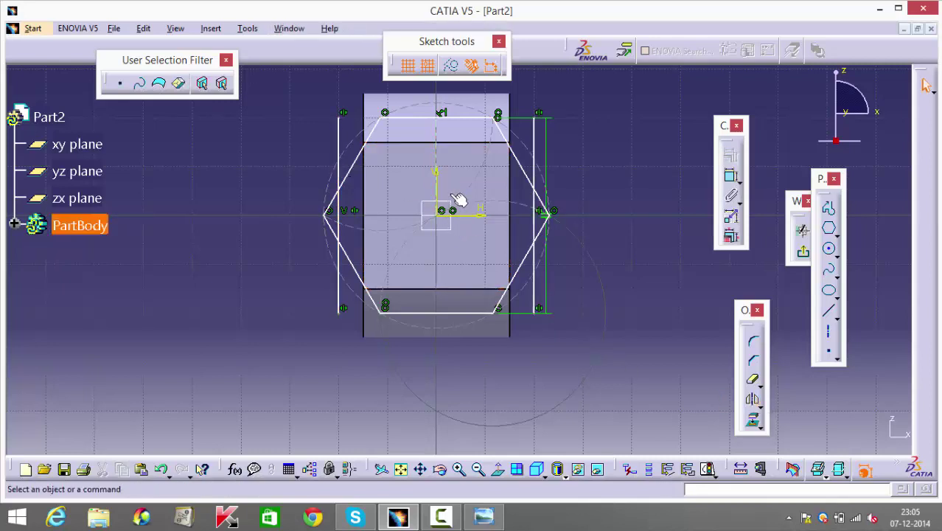
- Quick Trim the right vertical line's overhanging ends and the hexagon's right corner to leave a flat side
{"action": "left_click", "coordinate": [754, 382]}
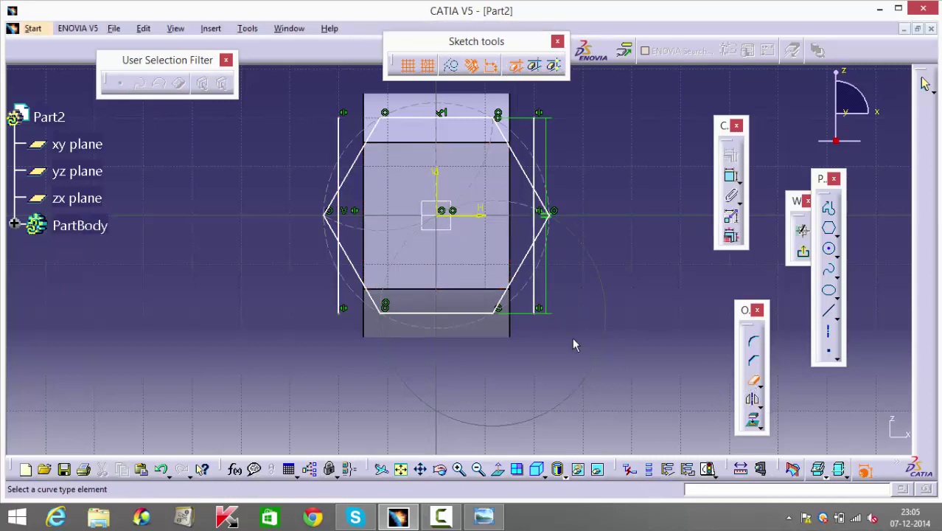
{"action": "left_click", "coordinate": [541, 304]}
{"action": "left_click", "coordinate": [535, 260]}
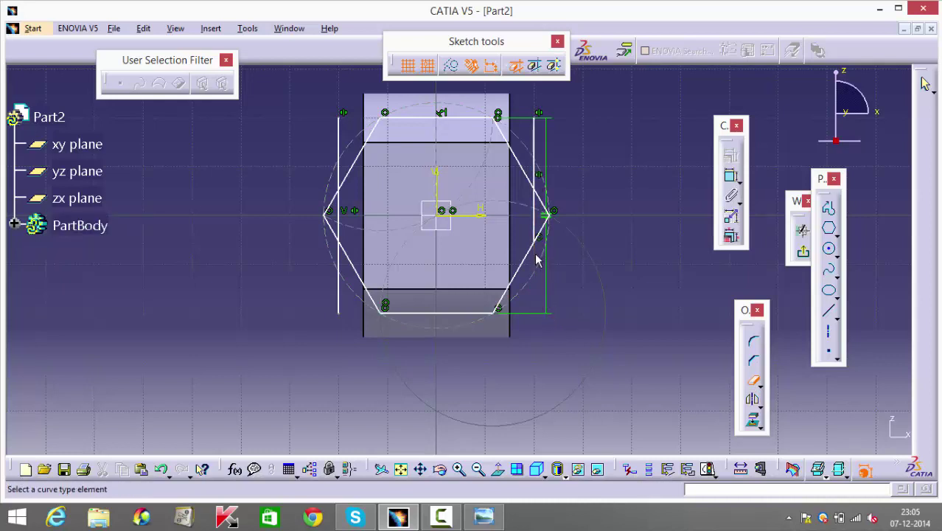
{"action": "left_click", "coordinate": [542, 234]}
{"action": "left_click", "coordinate": [544, 202]}
{"action": "left_click", "coordinate": [534, 175]}
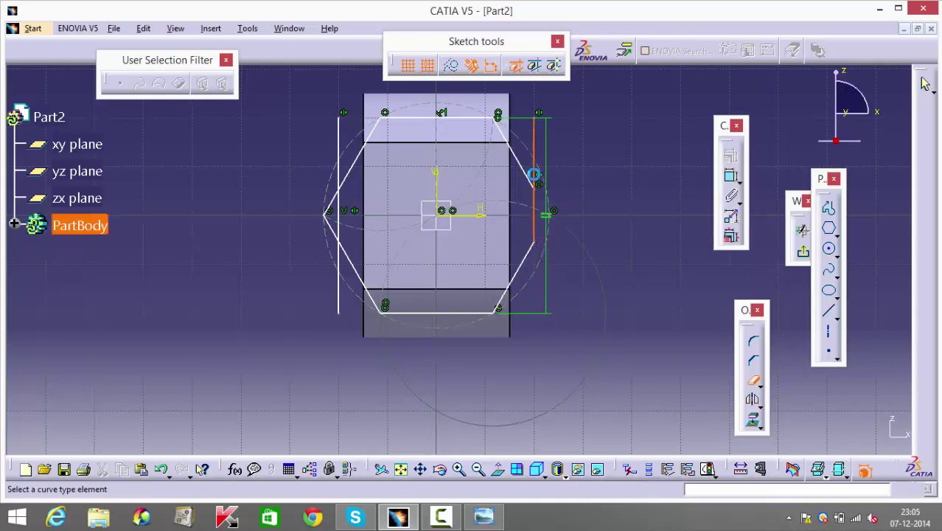
{"action": "left_click", "coordinate": [537, 144]}
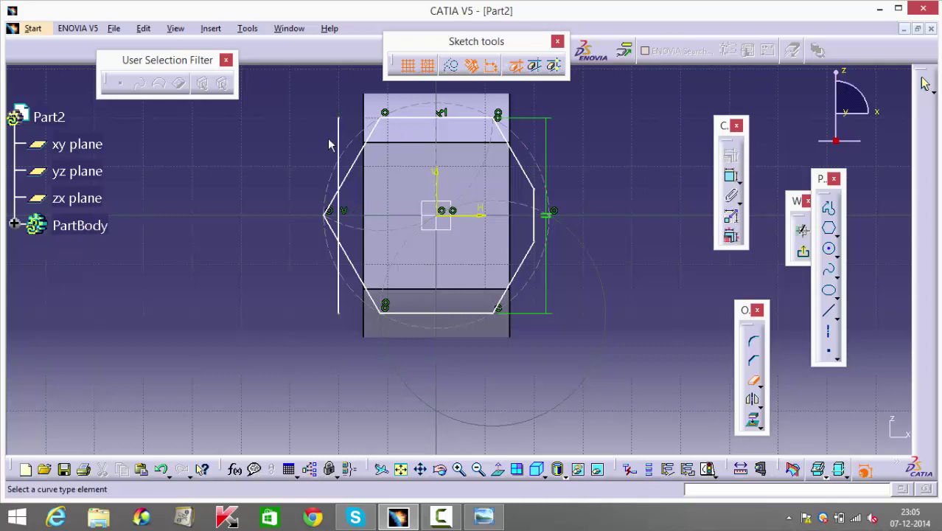
- Quick Trim the left vertical line's overhanging ends and the hexagon's left corner to leave a matching flat side
{"action": "left_click", "coordinate": [340, 139]}
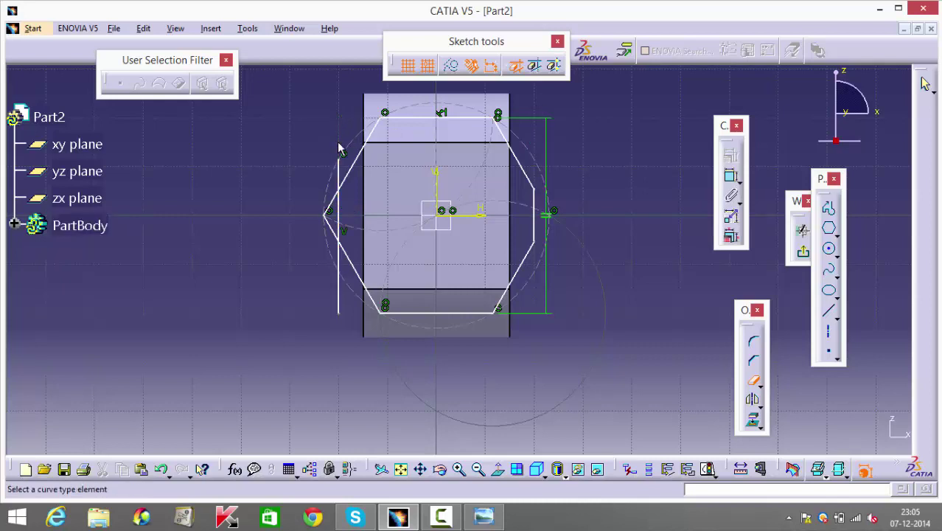
{"action": "left_click", "coordinate": [337, 206]}
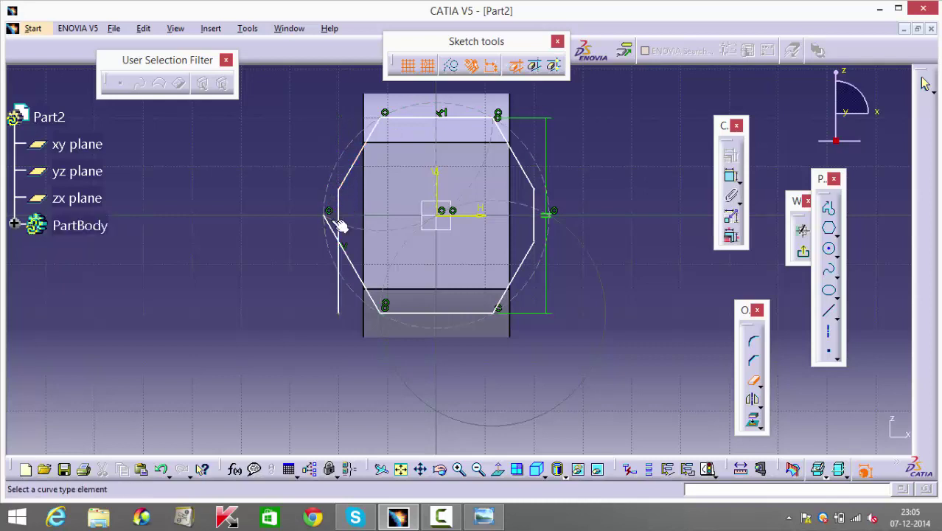
{"action": "left_click", "coordinate": [342, 282]}
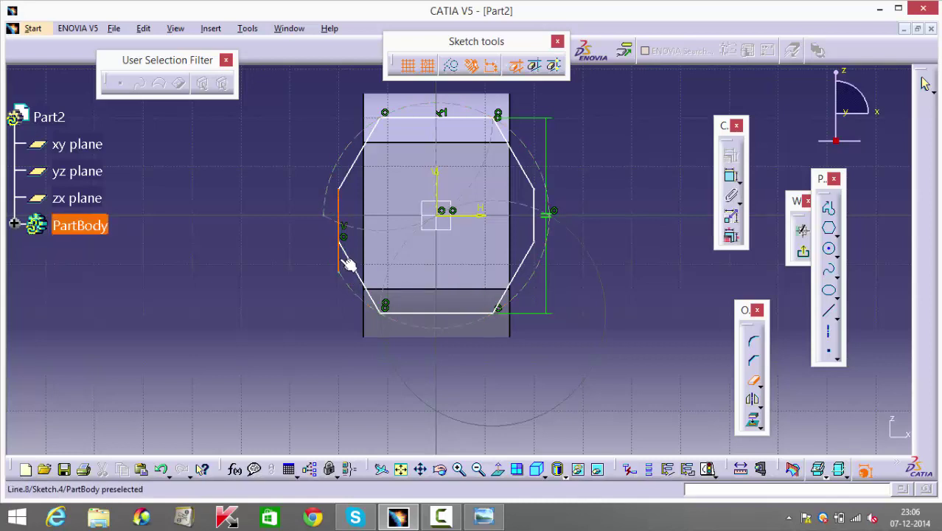
{"action": "left_click", "coordinate": [343, 260]}
{"action": "left_click", "coordinate": [753, 380]}
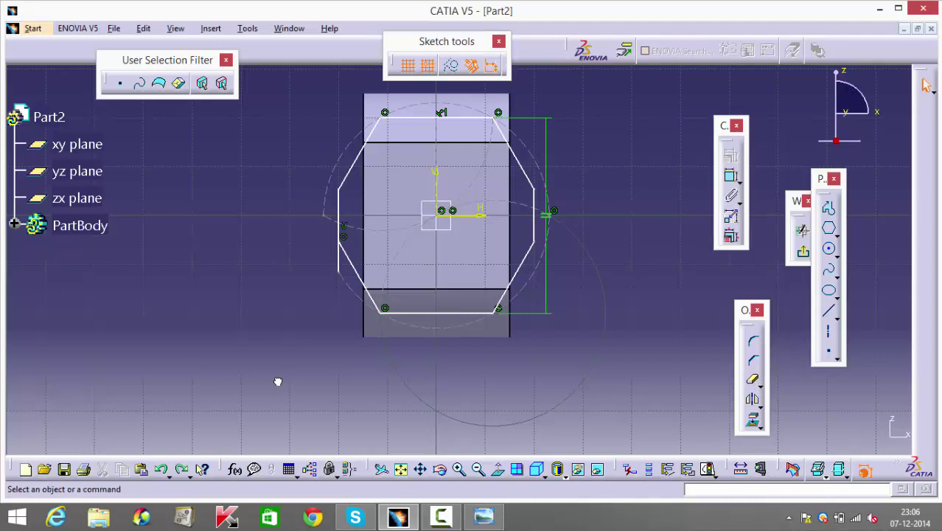
{"action": "left_click", "coordinate": [753, 380]}
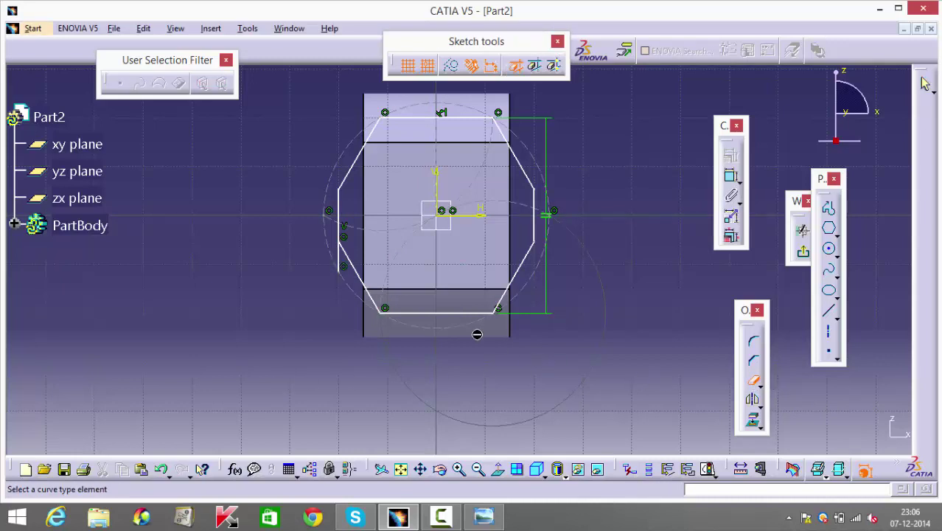
{"action": "left_click", "coordinate": [344, 259]}
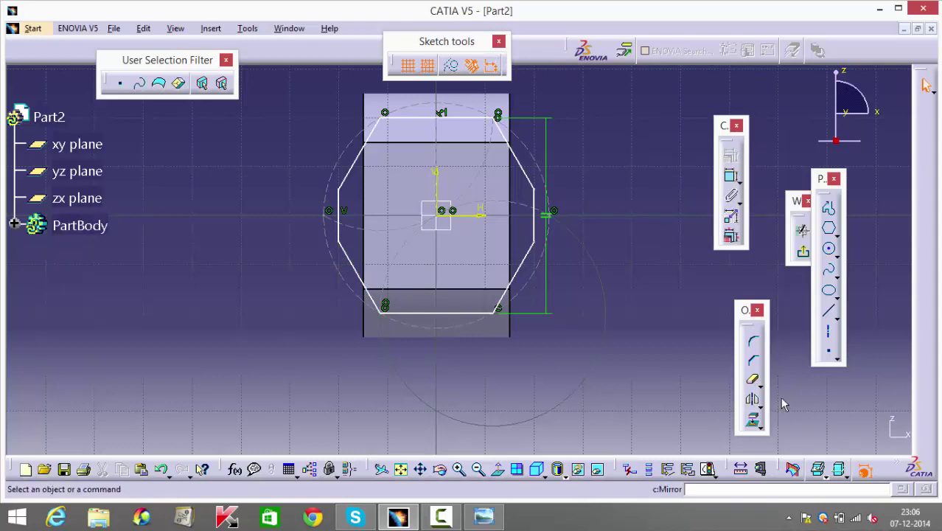
- Constrain the end points of the profile's left and right vertical sides to be symmetric about the horizontal axis
{"action": "left_click", "coordinate": [340, 241]}
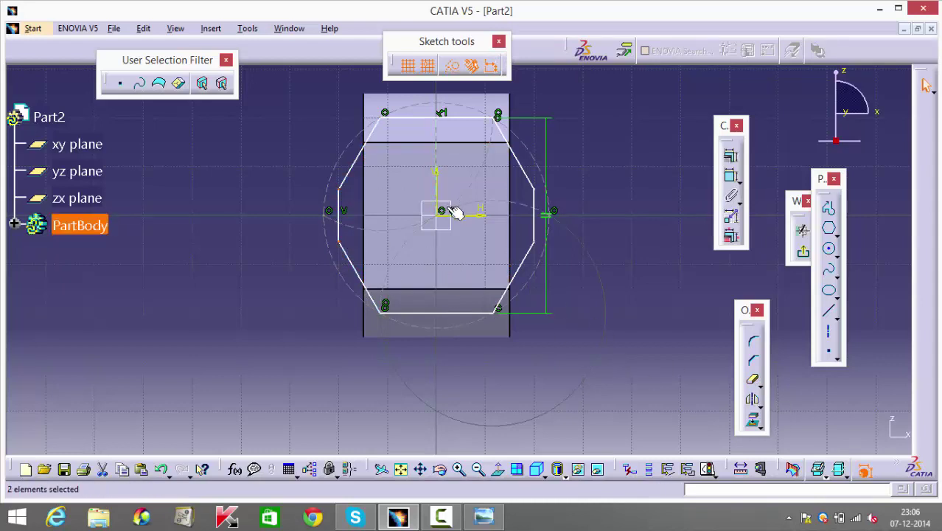
{"action": "left_click", "coordinate": [730, 155]}
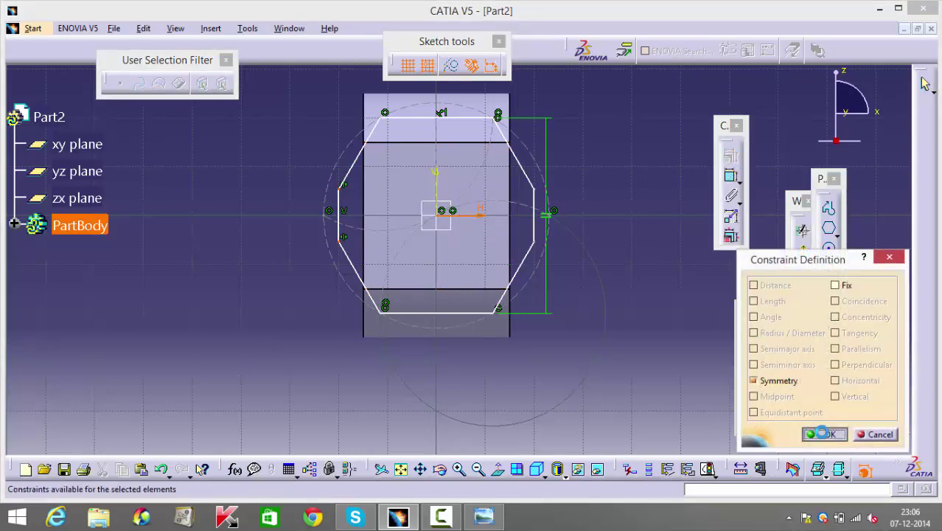
{"action": "left_click", "coordinate": [824, 433]}
{"action": "left_click", "coordinate": [536, 242]}
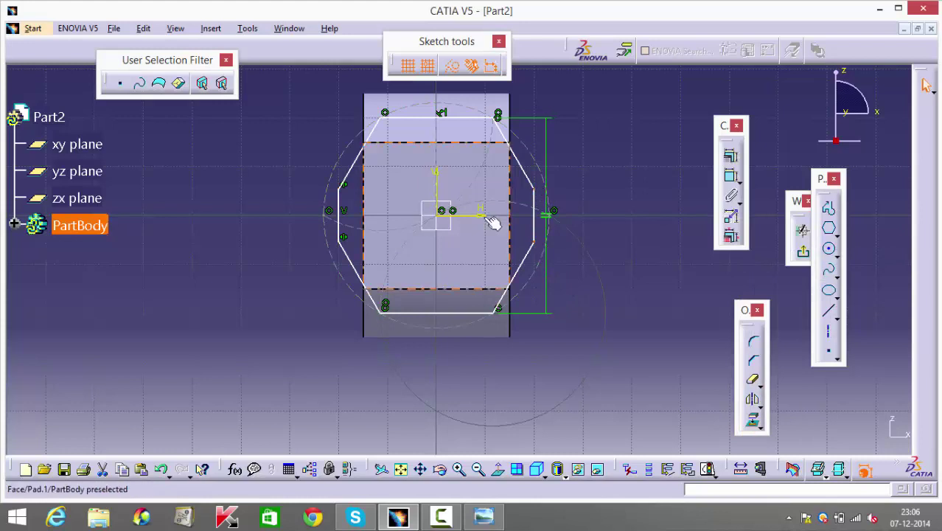
{"action": "left_click", "coordinate": [730, 156]}
{"action": "left_click", "coordinate": [820, 433]}
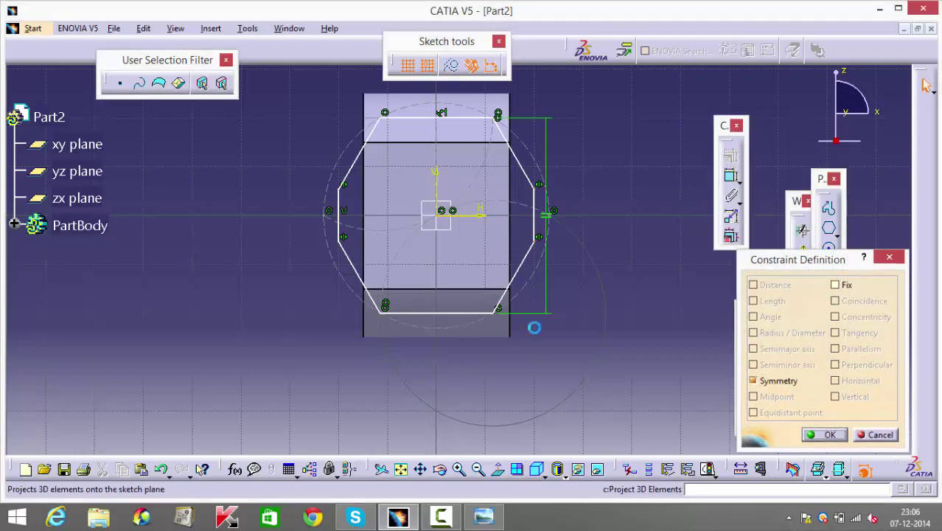
- Try to make the profile's top side coincident with the square bar's top edge, and undo it
{"action": "left_click", "coordinate": [472, 123]}
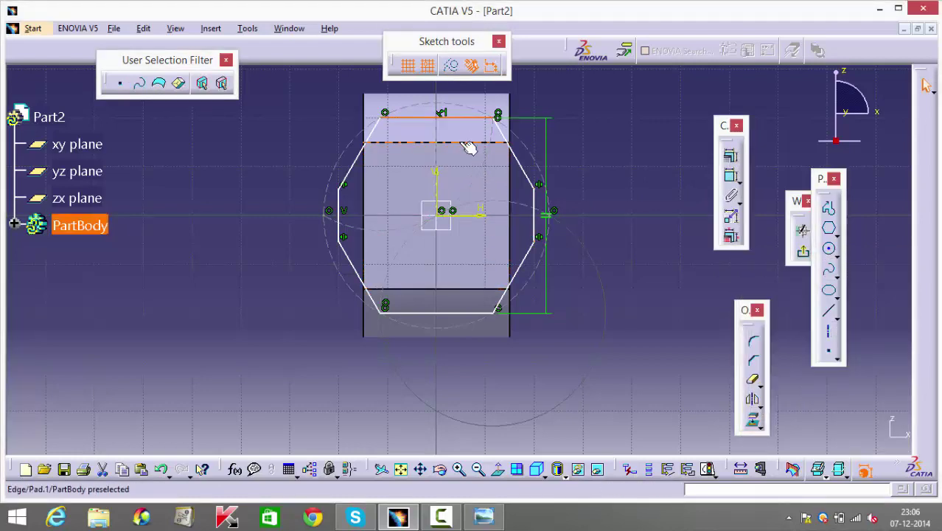
{"action": "left_click", "coordinate": [731, 155]}
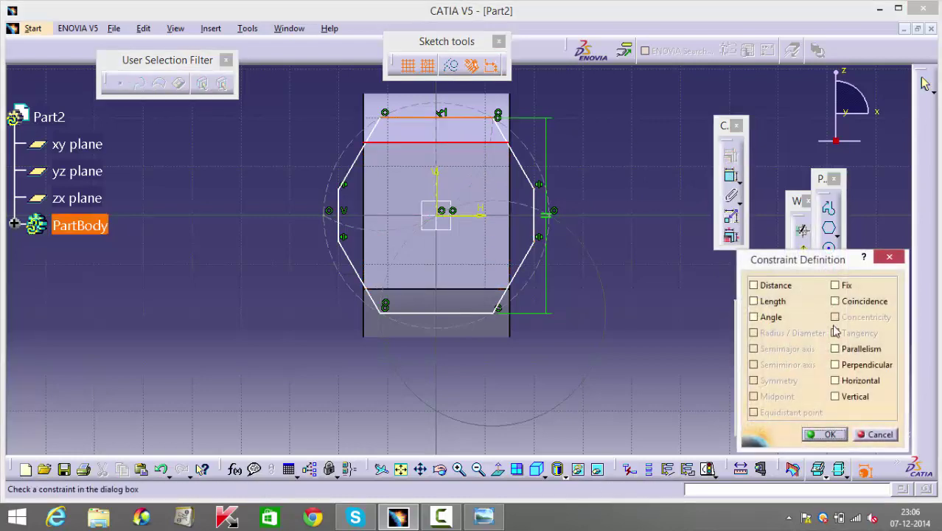
{"action": "left_click", "coordinate": [836, 301]}
{"action": "left_click", "coordinate": [838, 435]}
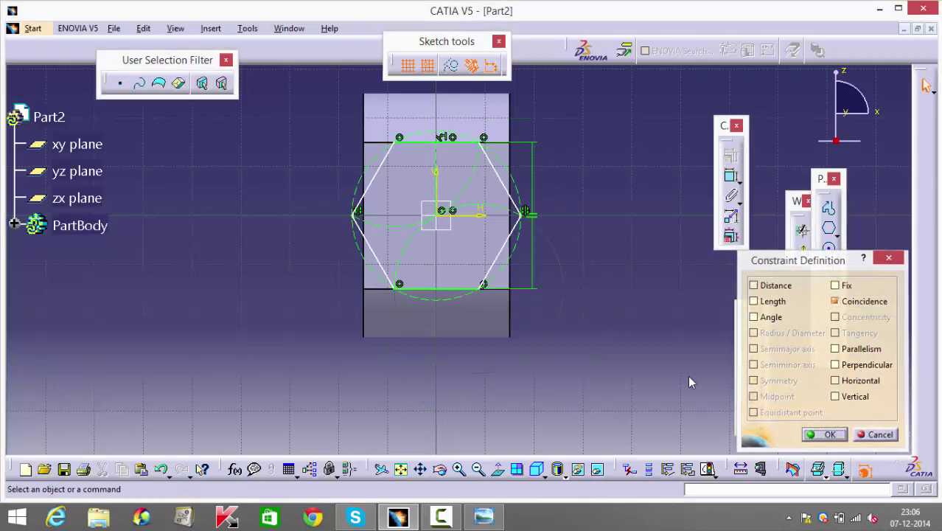
{"action": "middle_click_drag", "start_coordinate": [612, 320], "coordinate": [609, 276]}
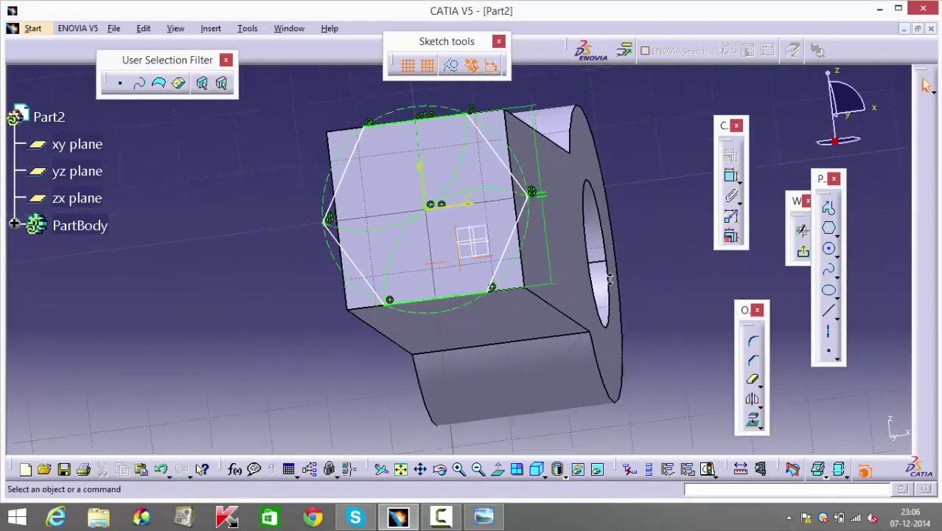
{"action": "middle_click_drag", "start_coordinate": [638, 360], "coordinate": [583, 254]}
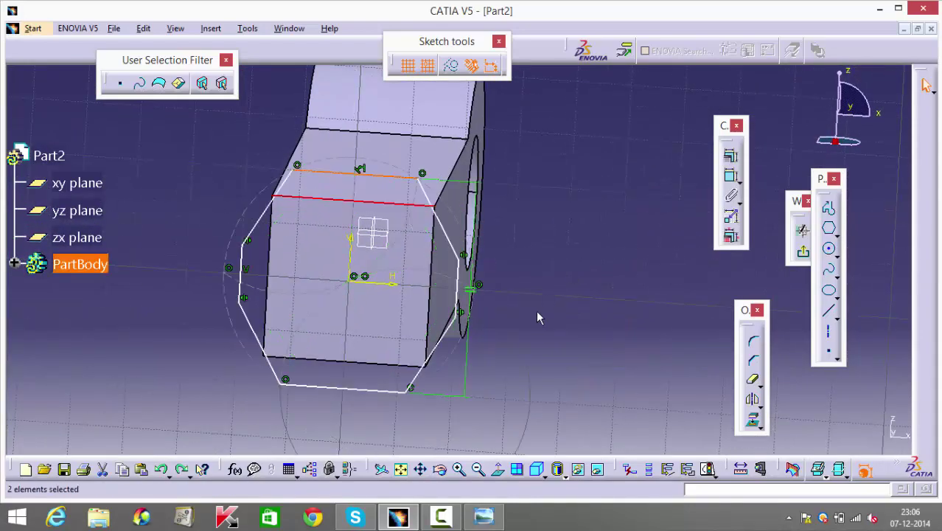
{"action": "middle_click_drag", "start_coordinate": [538, 312], "coordinate": [558, 244]}
{"action": "left_click", "coordinate": [616, 361]}
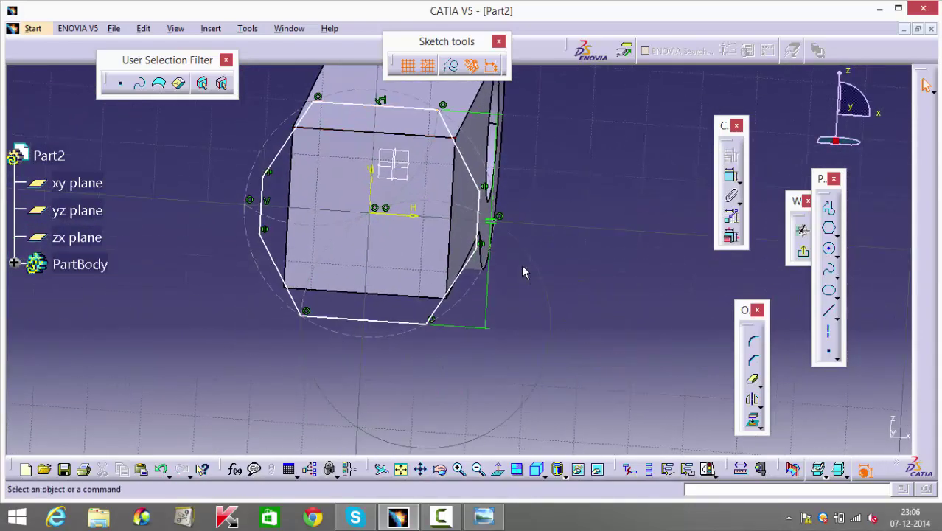
- Constrain the profile's right vertical side to be coincident with the square bar's right edge
{"action": "left_click", "coordinate": [480, 210]}
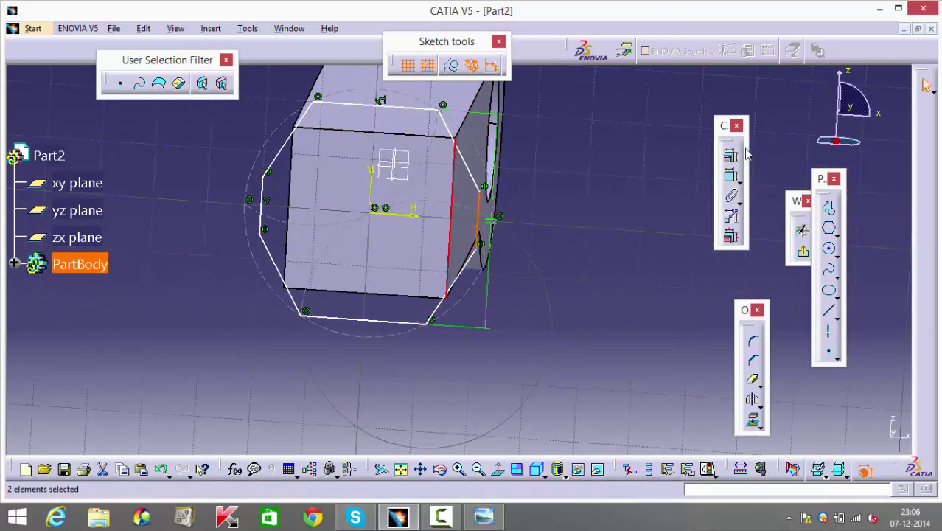
{"action": "left_click", "coordinate": [732, 154]}
{"action": "left_click", "coordinate": [836, 301]}
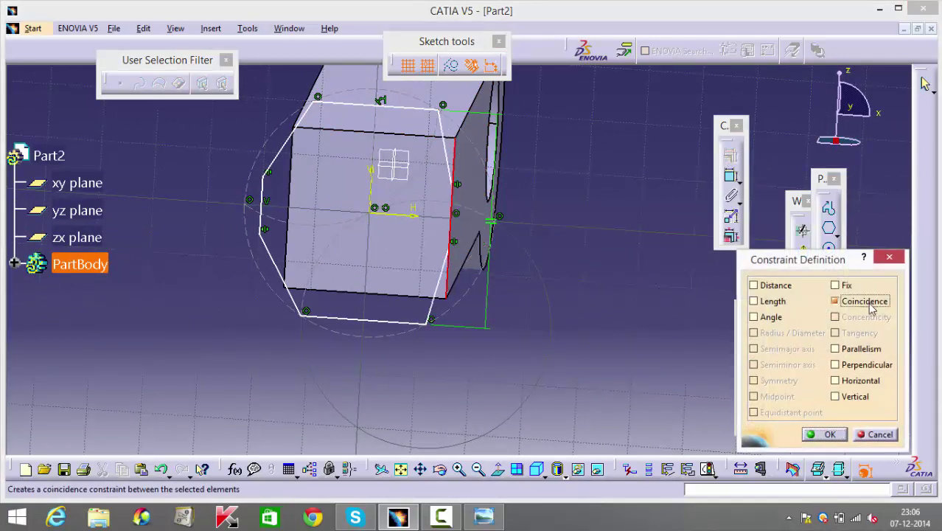
{"action": "left_click", "coordinate": [824, 436]}
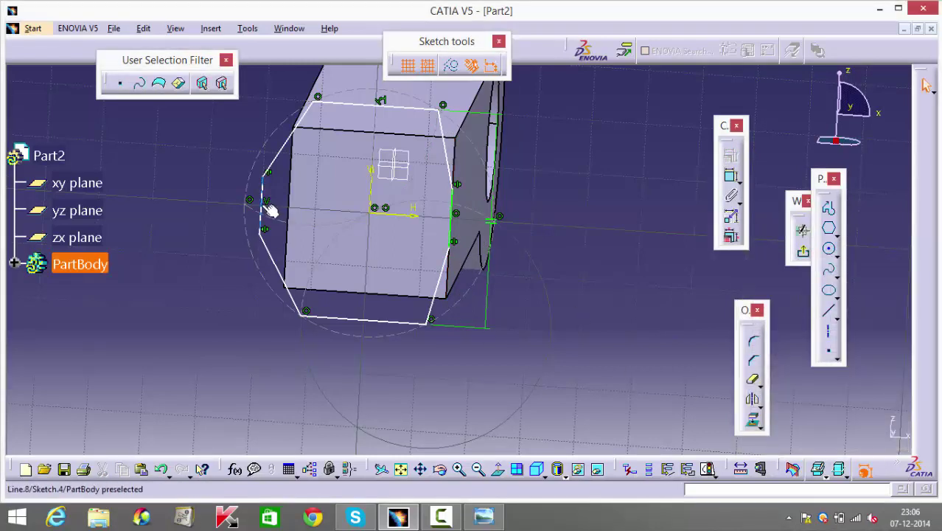
- Constrain the profile's left vertical side to be coincident with the square bar's left edge
{"action": "left_click", "coordinate": [286, 210], "text": "ctrl"}
{"action": "left_click", "coordinate": [731, 154]}
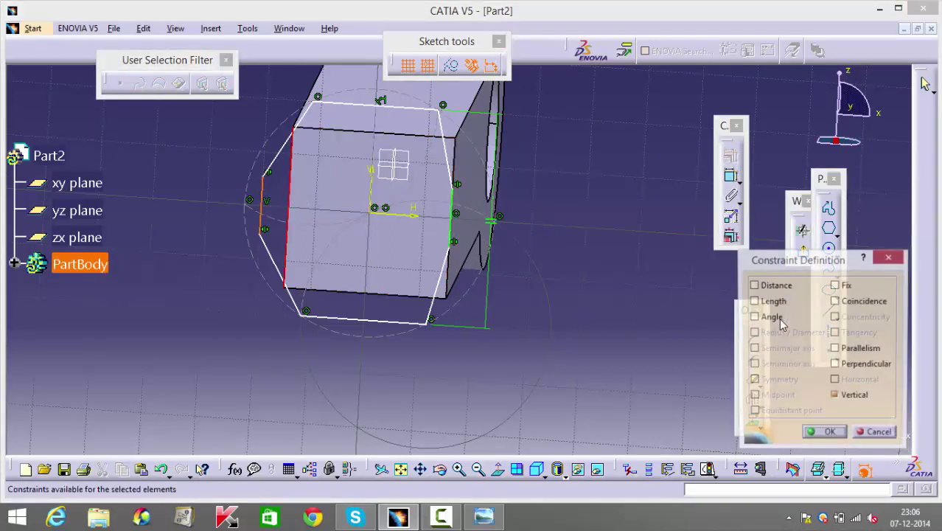
{"action": "left_click", "coordinate": [836, 301]}
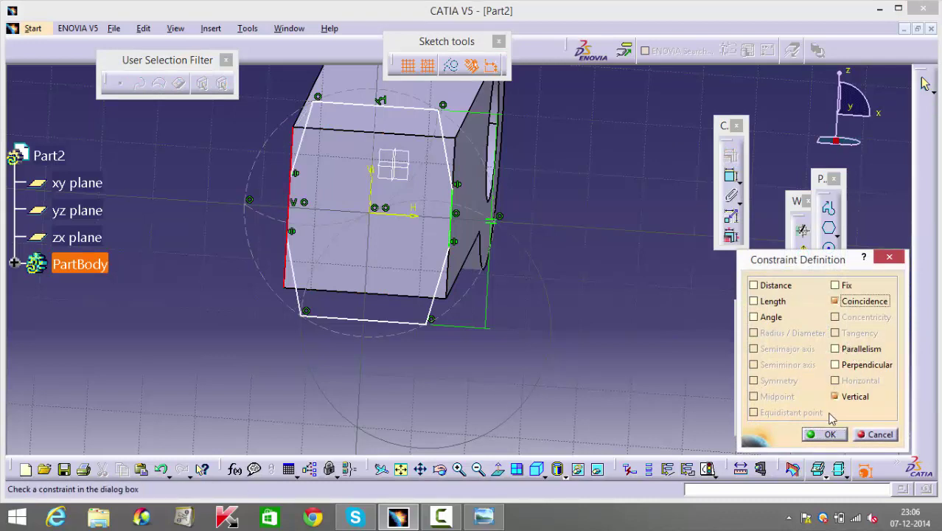
{"action": "left_click", "coordinate": [825, 434]}
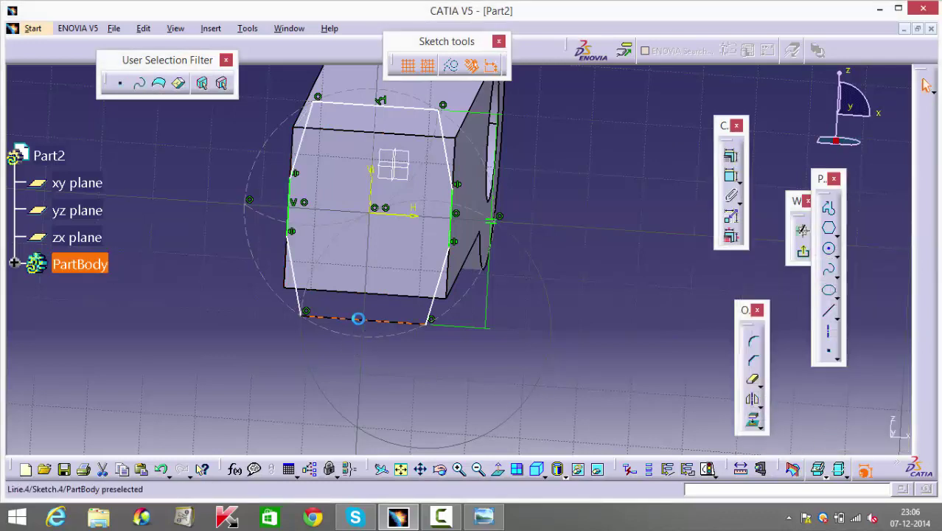
- Constrain the profile's bottom side to be coincident with the square bar's bottom edge
{"action": "left_click", "coordinate": [369, 300]}
{"action": "left_click", "coordinate": [730, 156]}
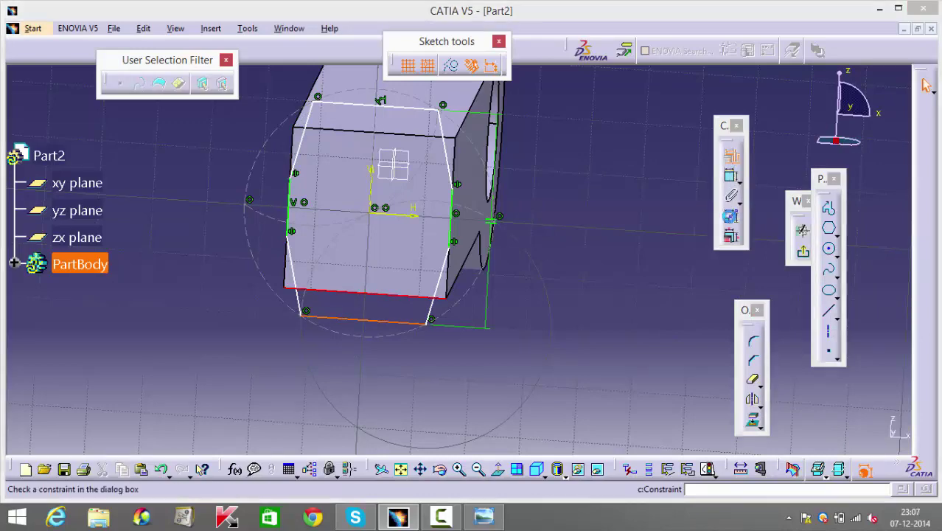
{"action": "left_click", "coordinate": [836, 302]}
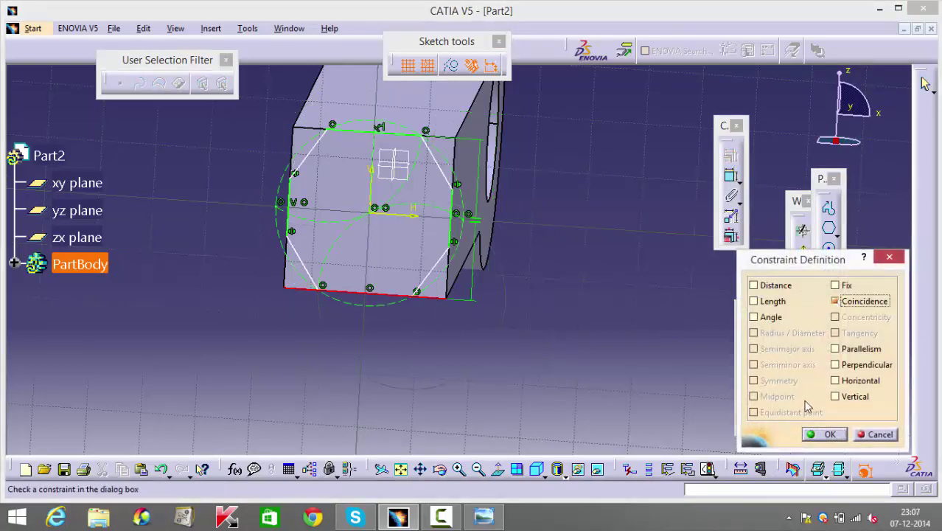
{"action": "left_click", "coordinate": [809, 436]}
- Dimension the length of the octagon's right side and set it to 15 mm
{"action": "mouse_move", "coordinate": [610, 410]}
{"action": "middle_mouse_down"}
{"action": "mouse_move", "coordinate": [575, 372]}
{"action": "mouse_move", "coordinate": [568, 382]}
{"action": "mouse_move", "coordinate": [508, 372]}
{"action": "mouse_move", "coordinate": [501, 295]}
{"action": "mouse_move", "coordinate": [564, 364]}
{"action": "mouse_move", "coordinate": [493, 315]}
{"action": "mouse_move", "coordinate": [643, 317]}
{"action": "mouse_move", "coordinate": [489, 220]}
{"action": "middle_mouse_up"}
{"action": "mouse_move", "coordinate": [472, 258]}
{"action": "middle_mouse_down"}
{"action": "mouse_move", "coordinate": [491, 340]}
{"action": "mouse_move", "coordinate": [564, 264]}
{"action": "mouse_move", "coordinate": [589, 288]}
{"action": "mouse_move", "coordinate": [547, 320]}
{"action": "mouse_move", "coordinate": [557, 314]}
{"action": "middle_mouse_up"}
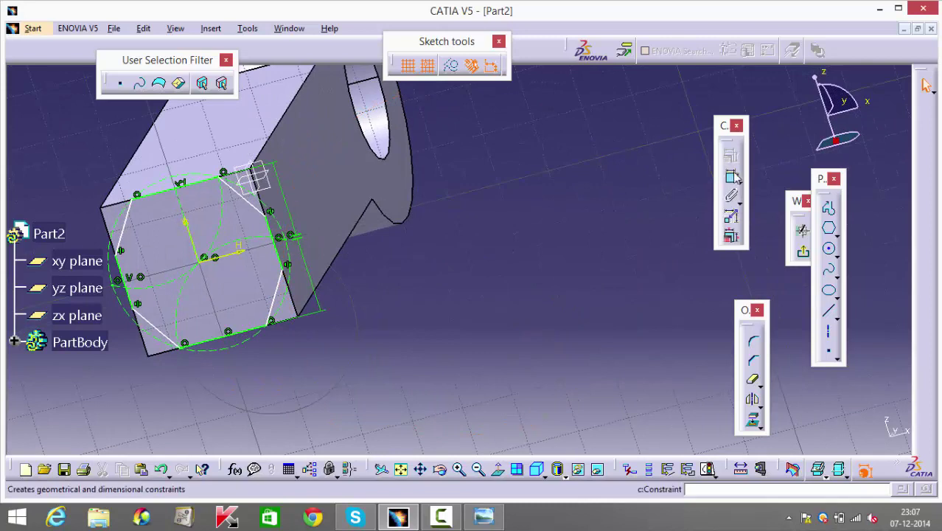
{"action": "left_click", "coordinate": [280, 236]}
{"action": "left_click", "coordinate": [439, 223]}
{"action": "double_click", "coordinate": [439, 223]}
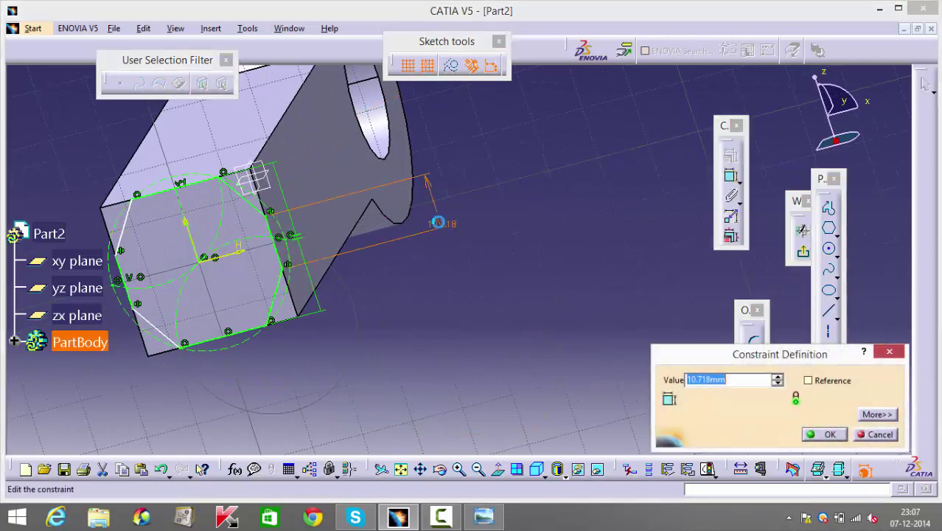
{"action": "type", "text": "15"}
{"action": "key", "text": "Return"}
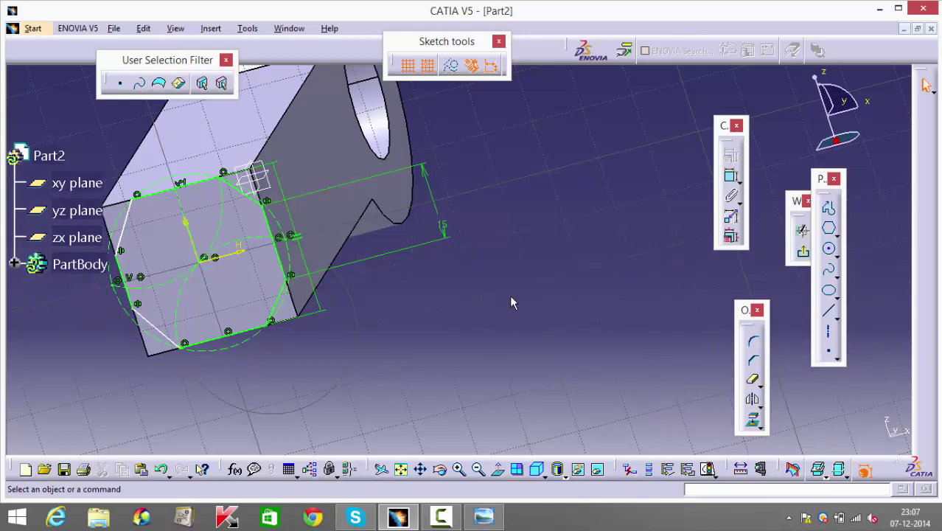
- Dimension the length of the octagon's left side and set it to 15 mm
{"action": "middle_click_drag", "start_coordinate": [510, 295], "coordinate": [648, 239]}
{"action": "left_click", "coordinate": [733, 176]}
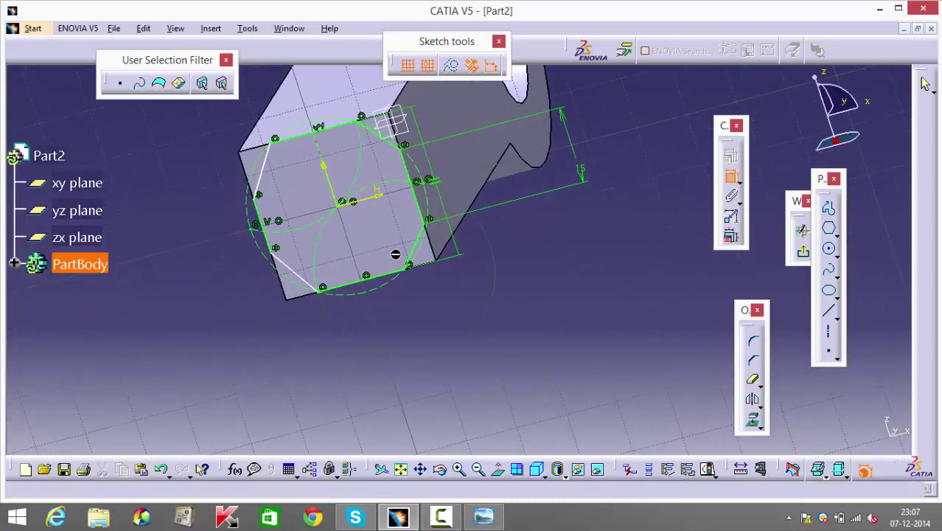
{"action": "left_click", "coordinate": [271, 235]}
{"action": "left_click", "coordinate": [206, 246]}
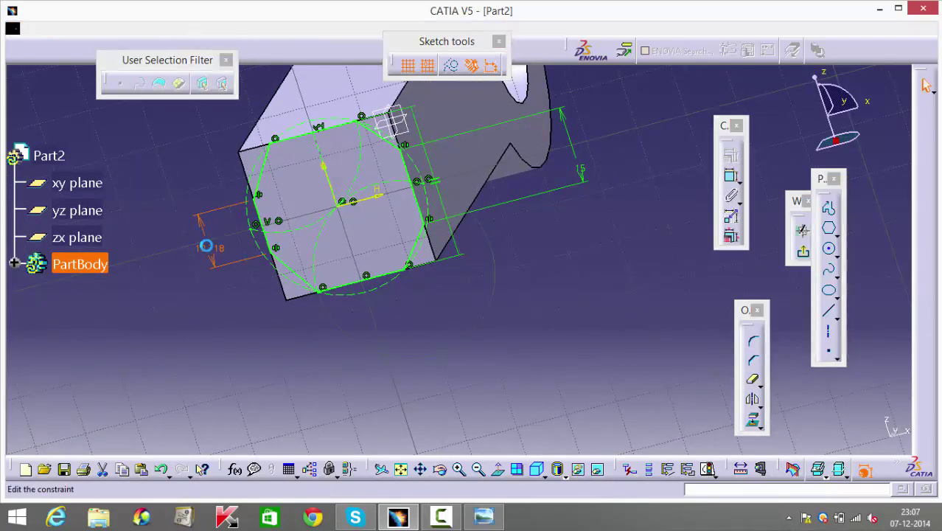
{"action": "double_click", "coordinate": [205, 246]}
{"action": "type", "text": "15"}
{"action": "key", "text": "Return"}
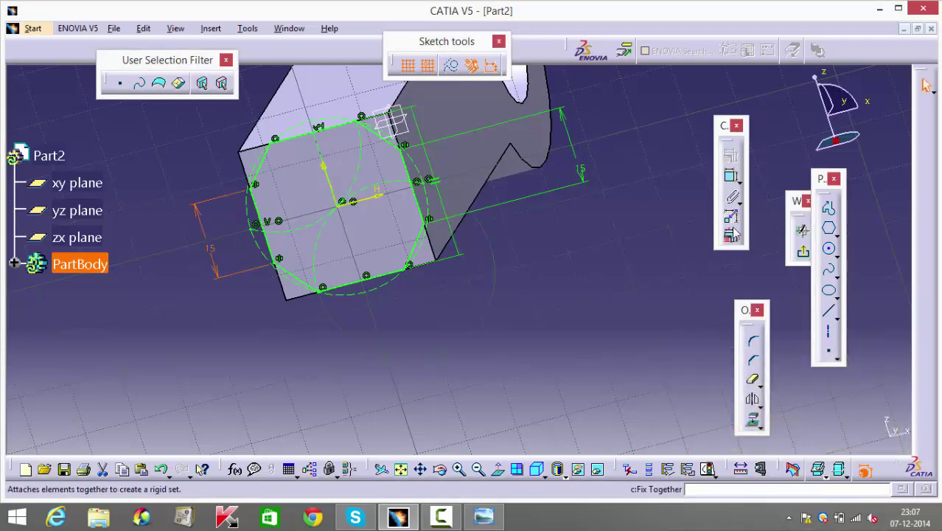
- Exit the sketch and cut a 37 mm deep pocket with the side reversed to remove material outside the octagon
{"action": "left_click", "coordinate": [802, 229]}
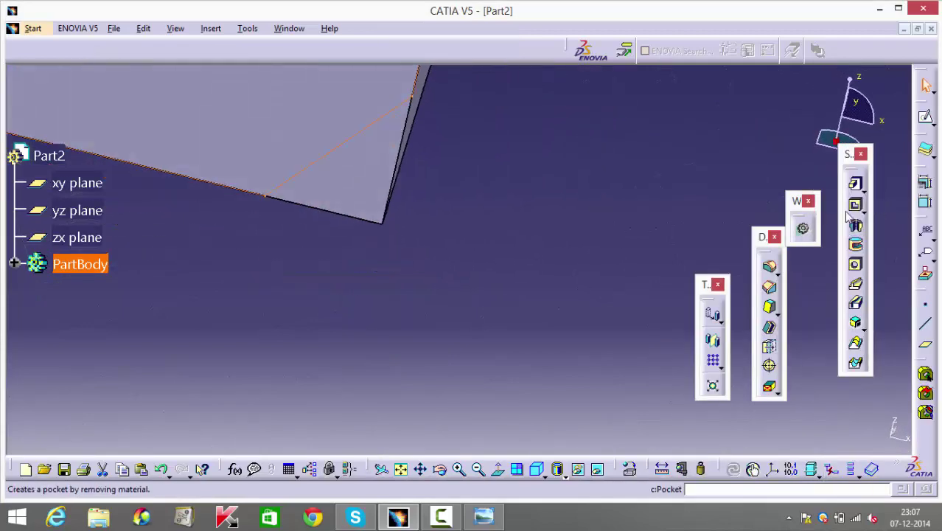
{"action": "left_click", "coordinate": [856, 207]}
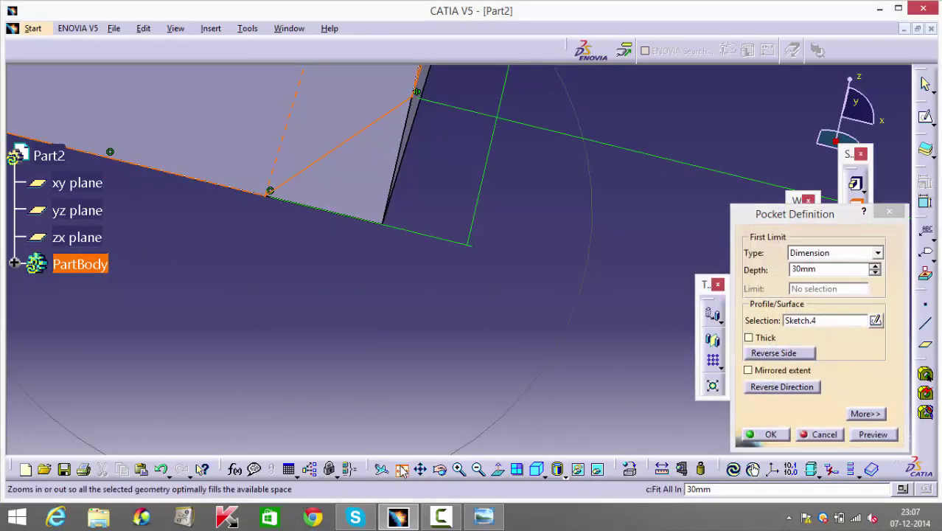
{"action": "left_click", "coordinate": [381, 469]}
{"action": "left_click", "coordinate": [782, 353]}
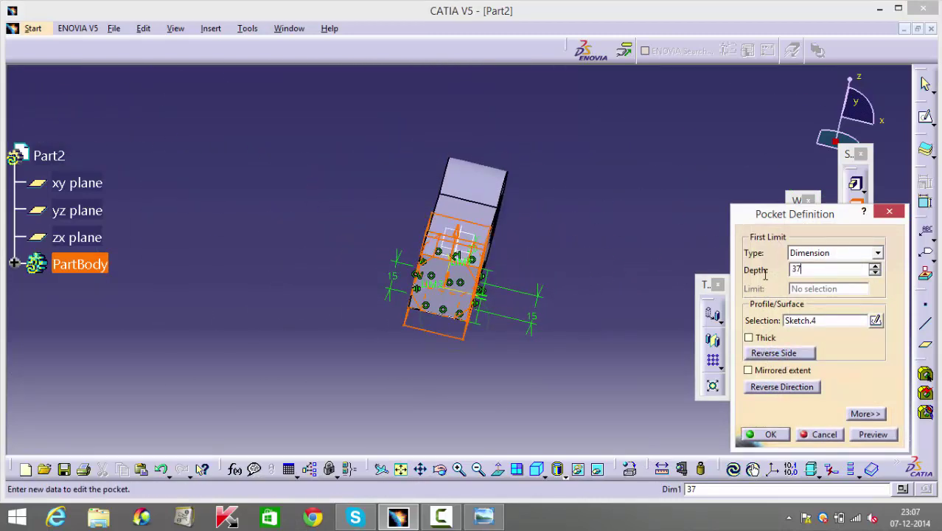
{"action": "key", "text": "Return"}
- Fillet the four diagonal inner edges where the octagonal section meets the square bar with a 2 mm radius
{"action": "middle_click_drag", "start_coordinate": [572, 305], "coordinate": [529, 271]}
{"action": "left_click", "coordinate": [489, 247]}
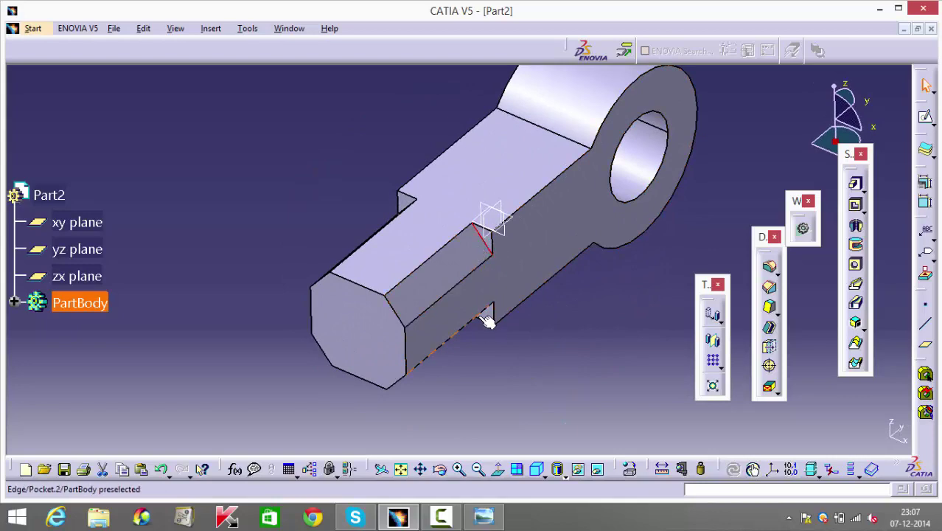
{"action": "middle_click_drag", "start_coordinate": [500, 359], "coordinate": [497, 301]}
{"action": "left_click", "coordinate": [494, 299], "text": "ctrl"}
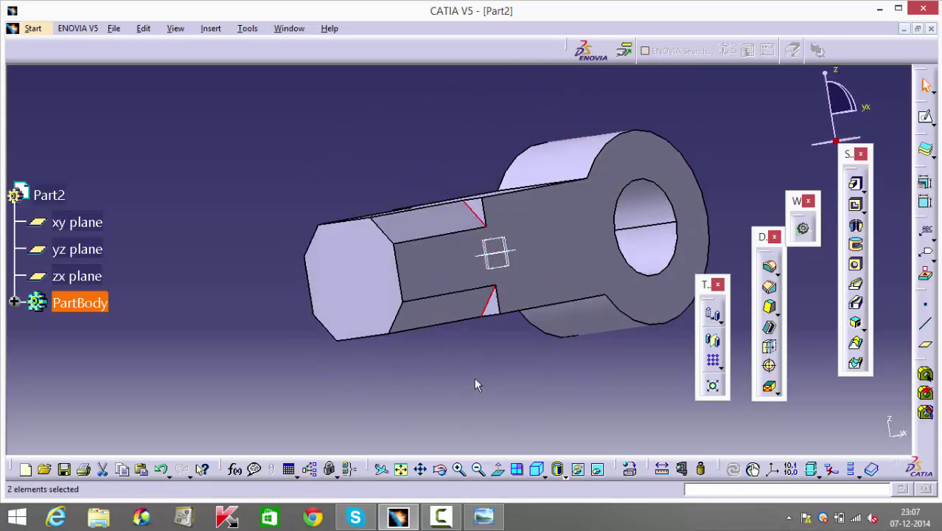
{"action": "middle_click_drag", "start_coordinate": [474, 378], "coordinate": [575, 310]}
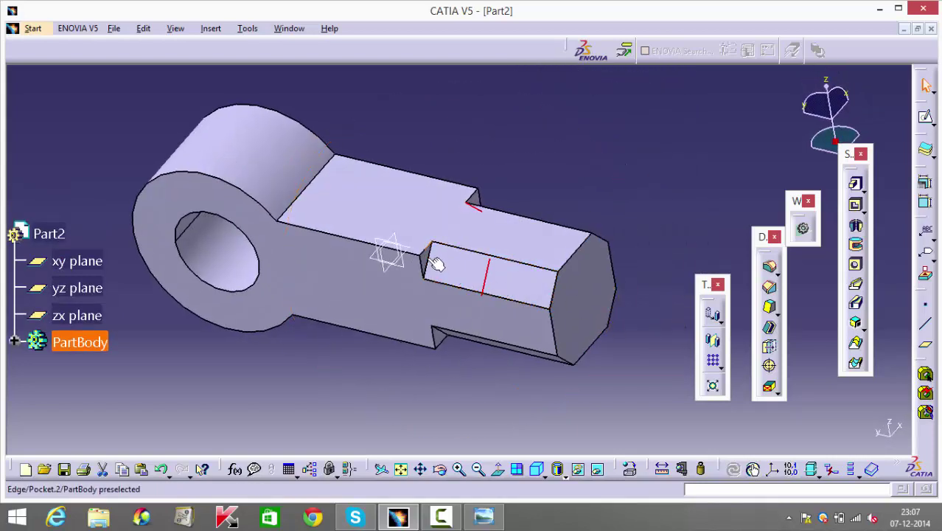
{"action": "left_click", "coordinate": [438, 331], "text": "ctrl"}
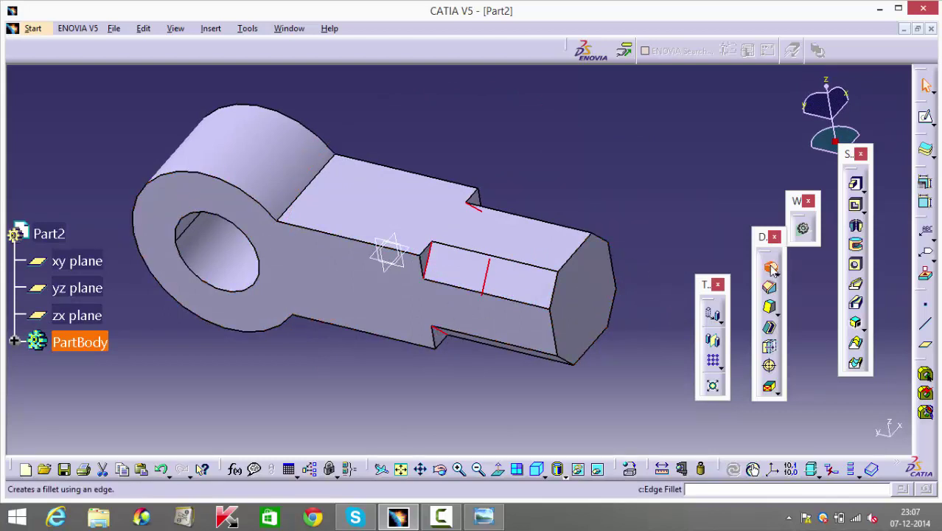
{"action": "left_click", "coordinate": [770, 267]}
{"action": "left_click", "coordinate": [768, 434]}
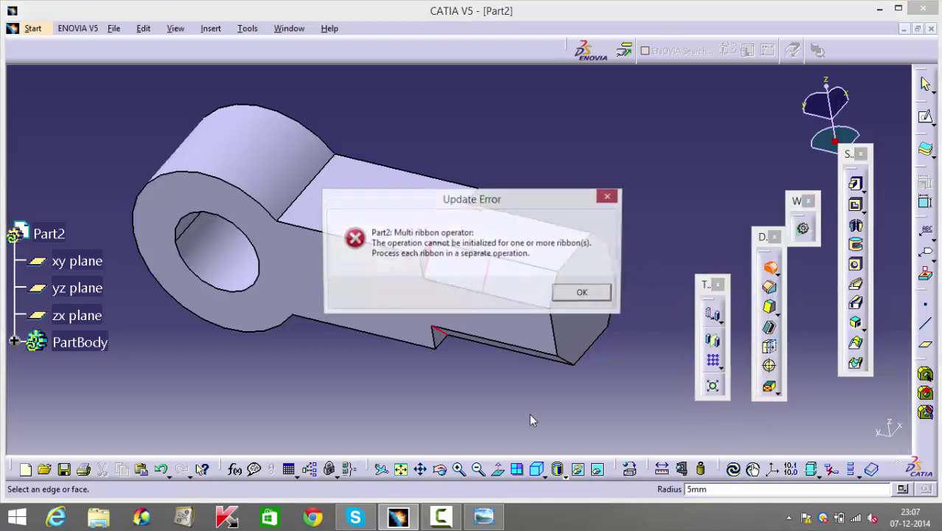
{"action": "left_click", "coordinate": [569, 295]}
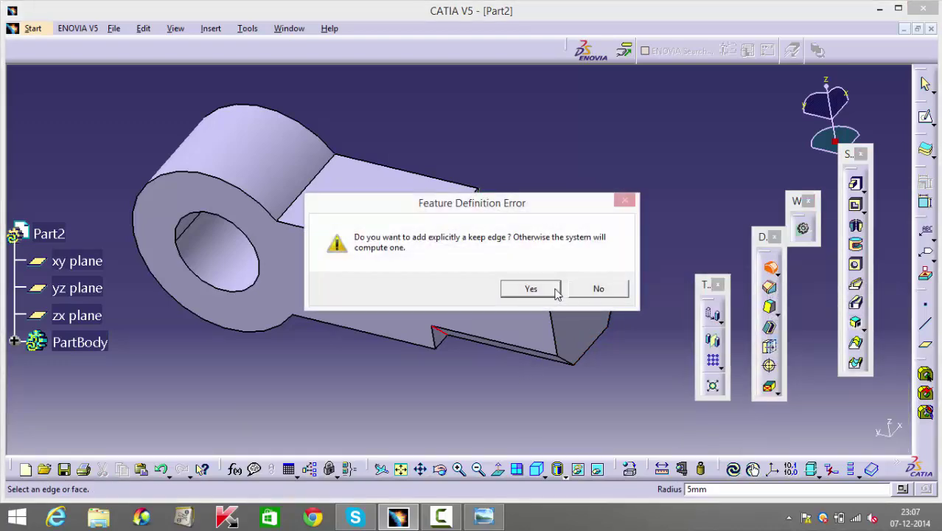
{"action": "left_click", "coordinate": [547, 290]}
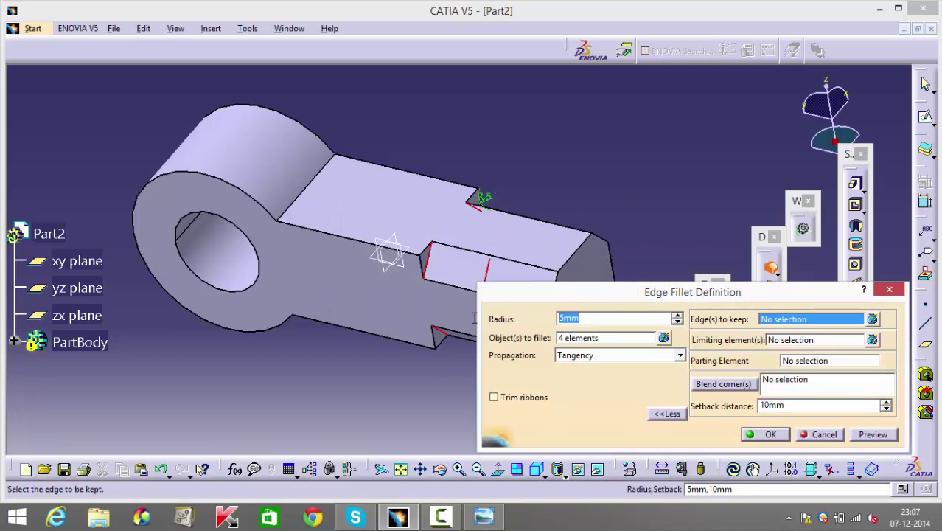
{"action": "type", "text": "2"}
{"action": "key", "text": "Return"}
{"action": "middle_click_drag", "start_coordinate": [472, 368], "coordinate": [516, 303]}
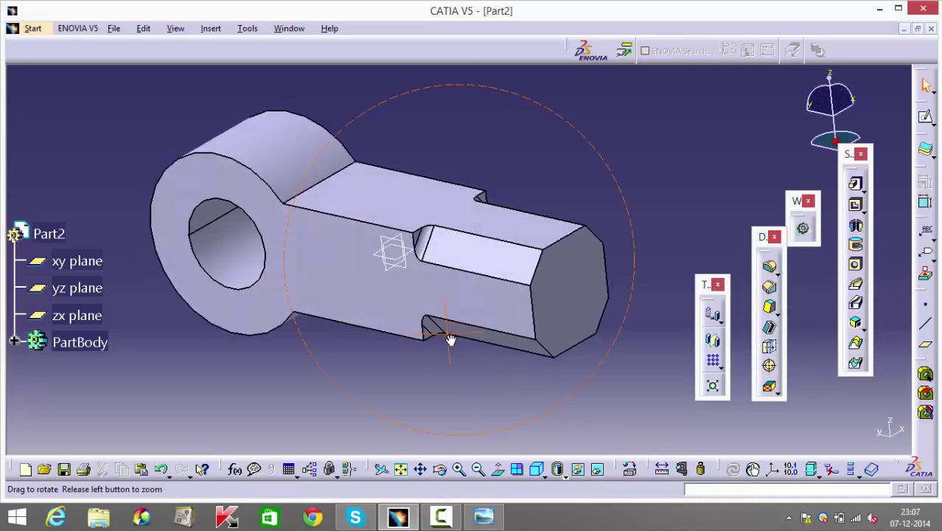
{"action": "double_click", "coordinate": [535, 311]}
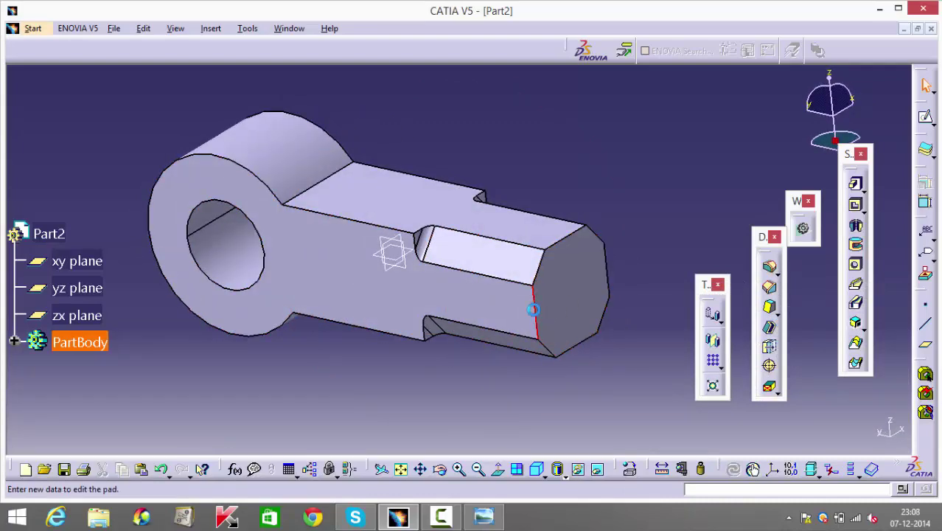
{"action": "left_click", "coordinate": [820, 434]}
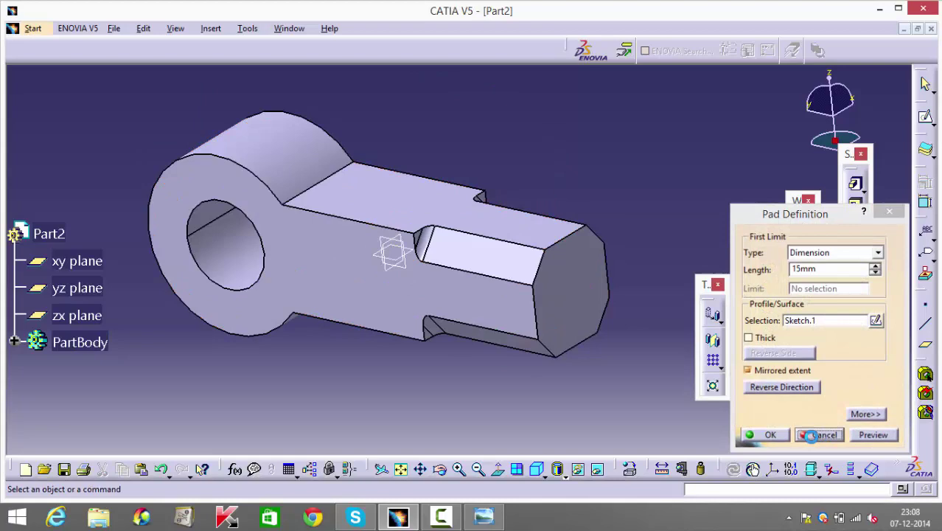
{"action": "double_click", "coordinate": [586, 295]}
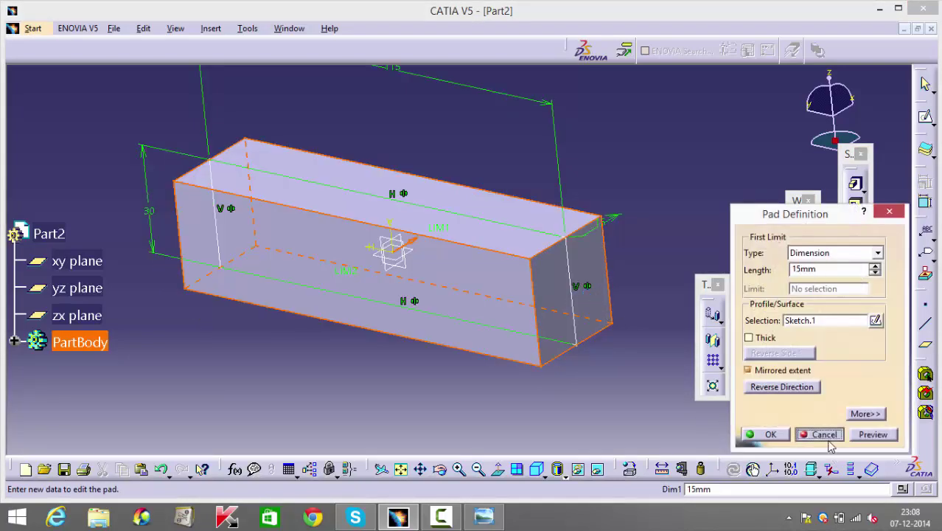
{"action": "left_click", "coordinate": [820, 434]}
- Open the octagonal pocket's sketch for editing and set the length of the octagon's left side to 10 mm
{"action": "double_click", "coordinate": [523, 273]}
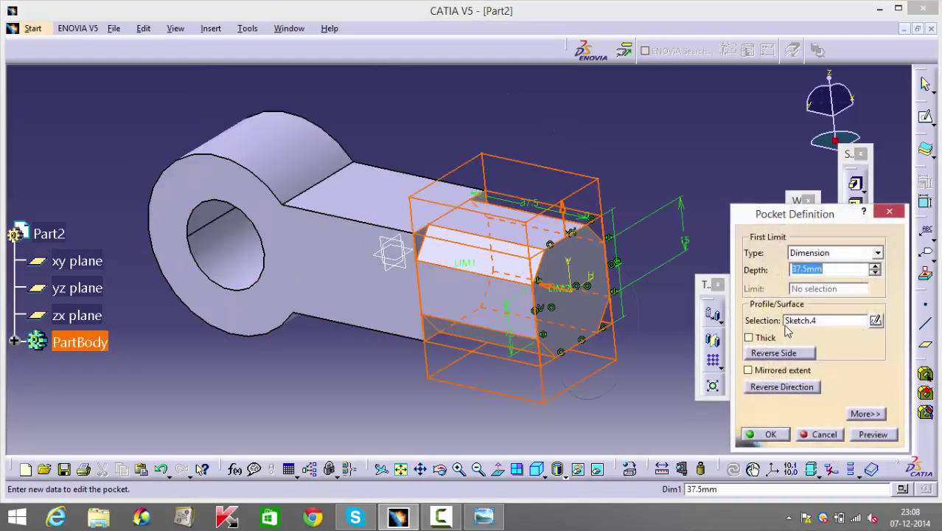
{"action": "left_click", "coordinate": [876, 321]}
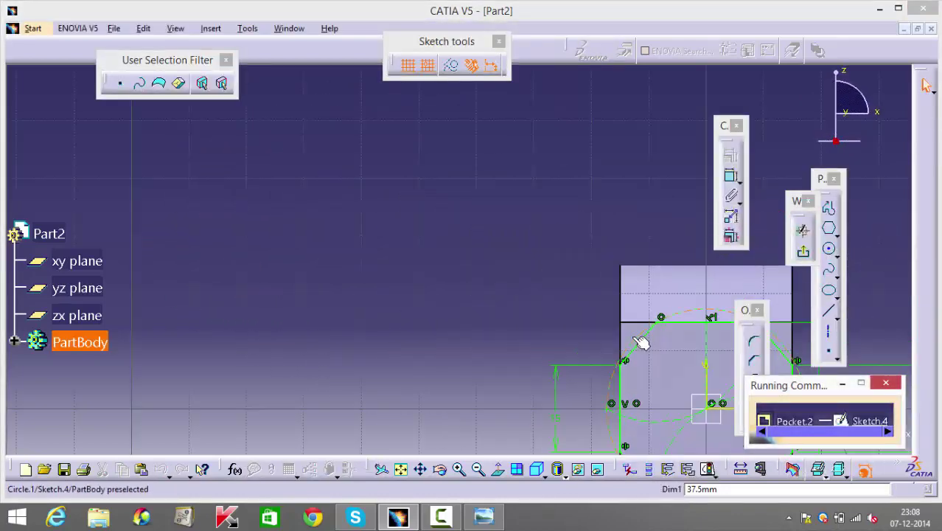
{"action": "double_click", "coordinate": [477, 219]}
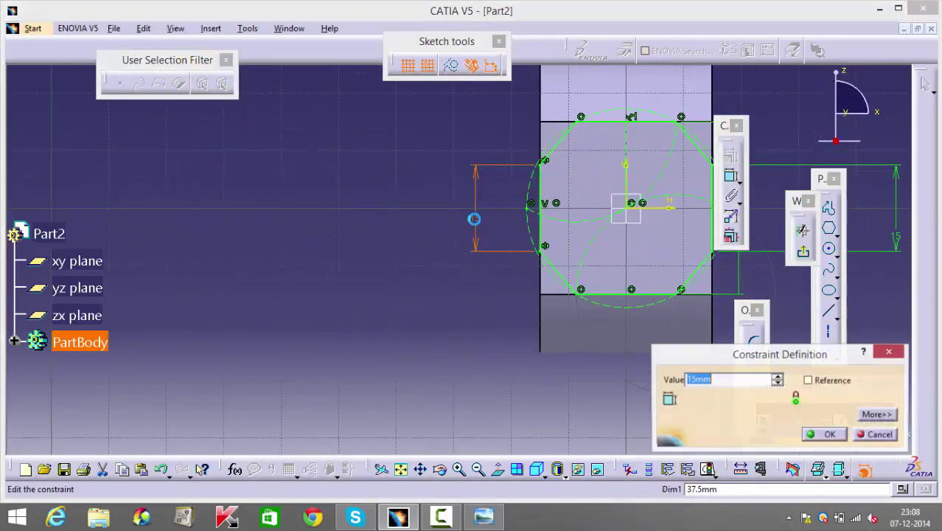
{"action": "type", "text": "10mm"}
{"action": "key", "text": "Return"}
- Set the length of the octagon's right side to 10 mm, then exit the sketch and apply the pocket
{"action": "middle_click_drag", "start_coordinate": [531, 322], "coordinate": [343, 354]}
{"action": "double_click", "coordinate": [710, 270]}
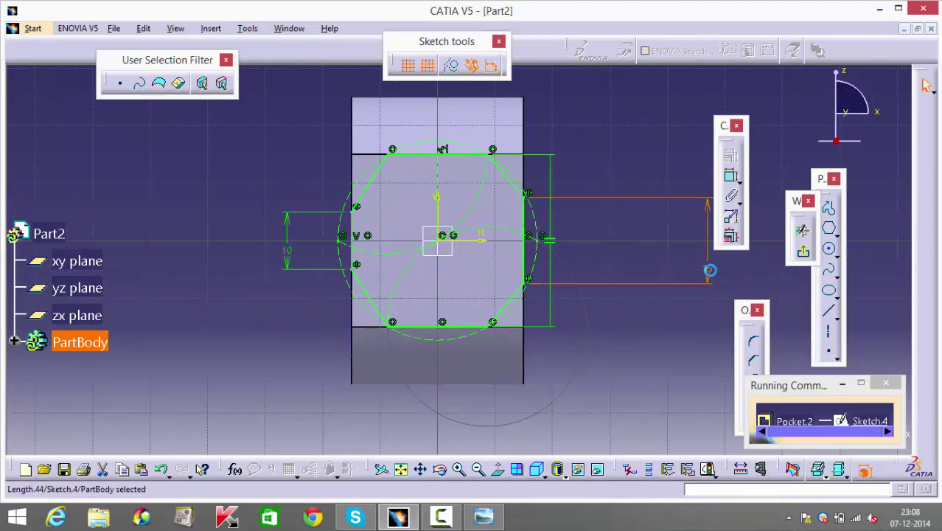
{"action": "type", "text": "10"}
{"action": "key", "text": "Return"}
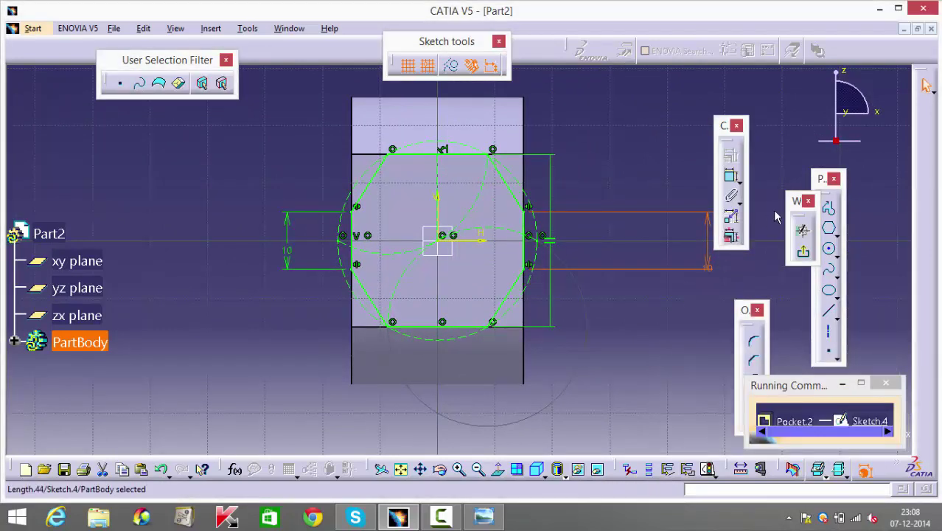
{"action": "left_click", "coordinate": [803, 252]}
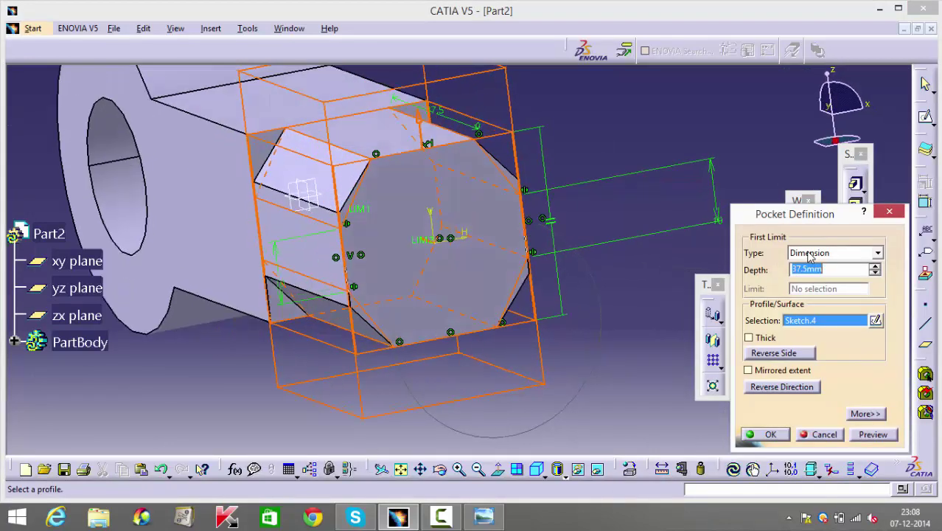
{"action": "left_click", "coordinate": [784, 439]}
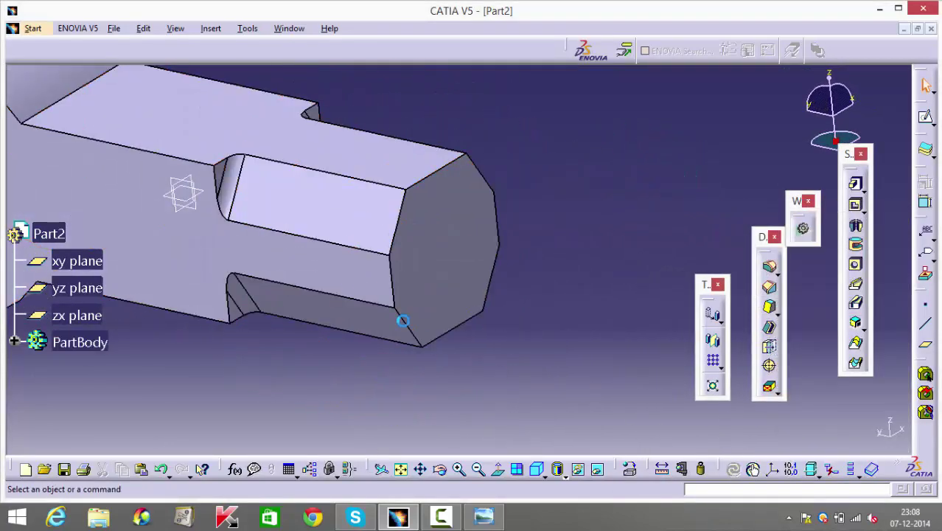
- Change the radius of the four-edge fillet between the octagonal section and the square bar to 5 mm
{"action": "left_click", "coordinate": [225, 198]}
{"action": "double_click", "coordinate": [225, 197]}
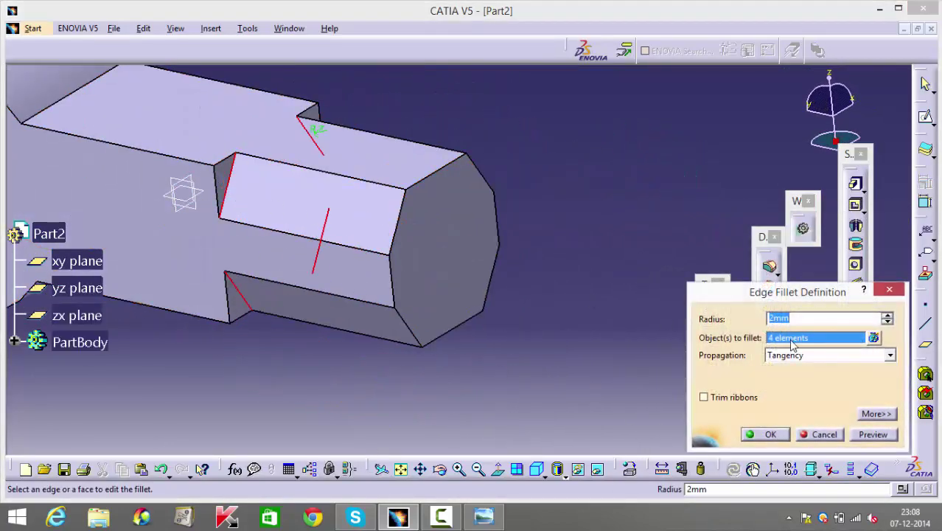
{"action": "type", "text": "5"}
{"action": "key", "text": "Return"}
{"action": "left_click", "coordinate": [583, 357]}
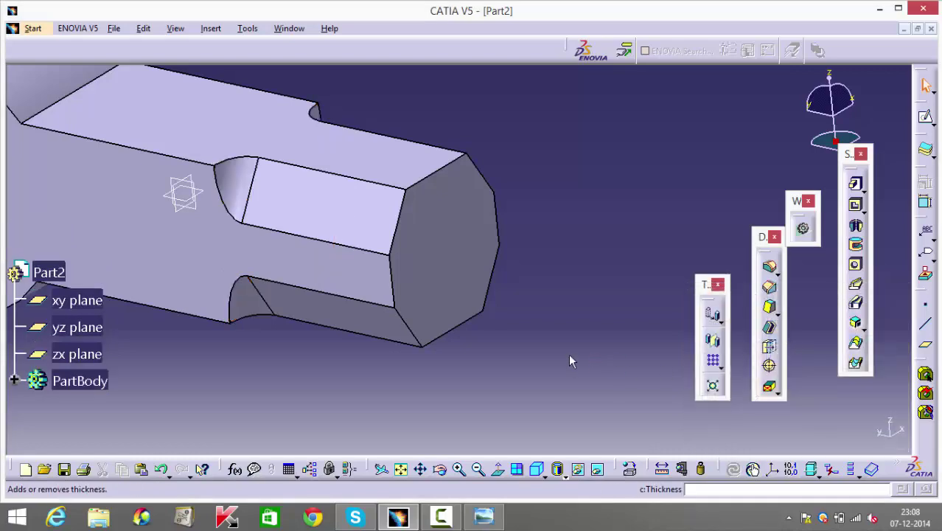
{"action": "middle_click_drag", "start_coordinate": [569, 354], "coordinate": [464, 352]}
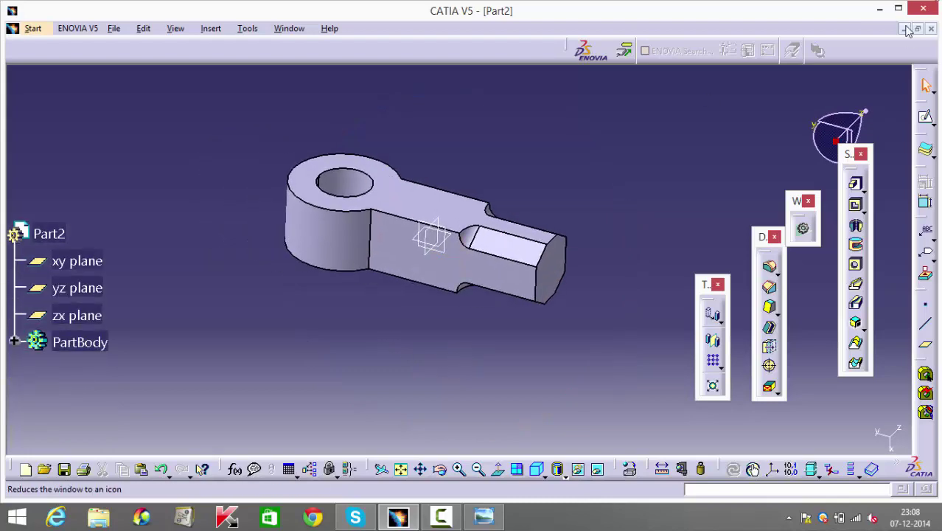
- Minimize the rod part, create a new part in Part Design and start a sketch on its yz plane
{"action": "left_click", "coordinate": [908, 28]}
{"action": "left_click", "coordinate": [19, 28]}
{"action": "mouse_move", "coordinate": [64, 60]}
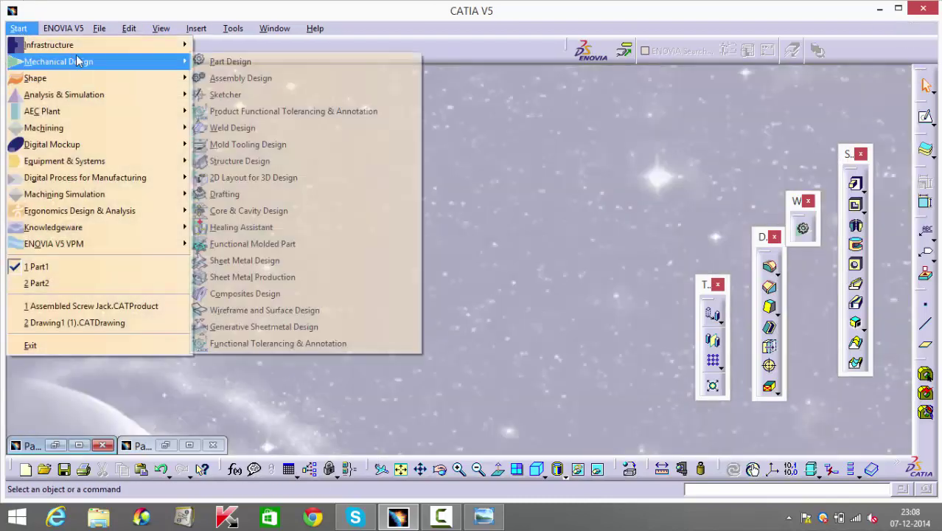
{"action": "left_click", "coordinate": [225, 65]}
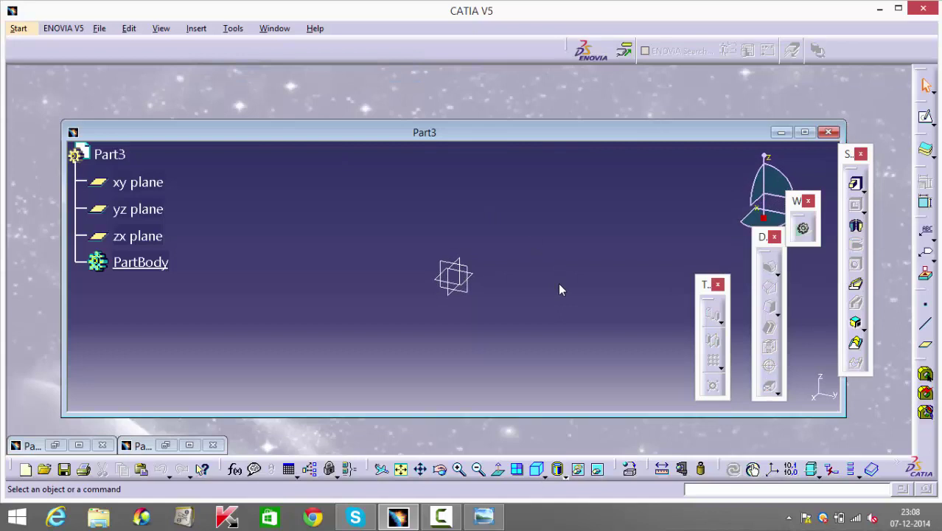
{"action": "left_click", "coordinate": [477, 275]}
{"action": "left_click", "coordinate": [804, 132]}
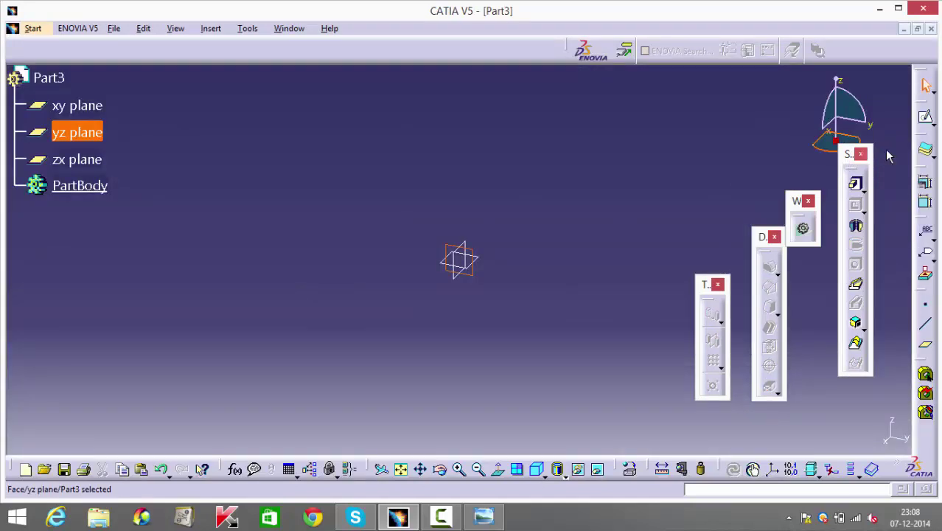
{"action": "left_click", "coordinate": [925, 116]}
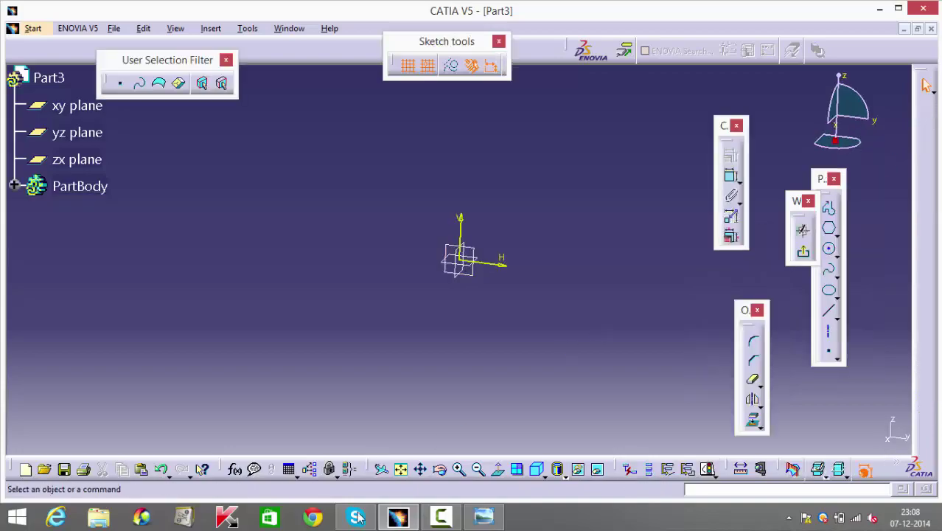
- Switch to Windows Photo Viewer to consult the knuckle pin in the knuckle joint drawing, and return to CATIA
{"action": "left_click", "coordinate": [483, 516]}
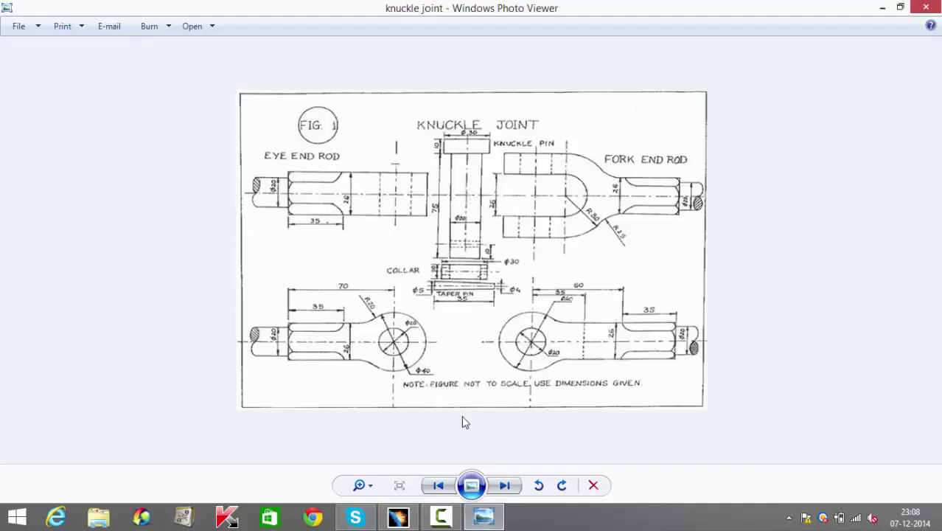
{"action": "left_click", "coordinate": [441, 519]}
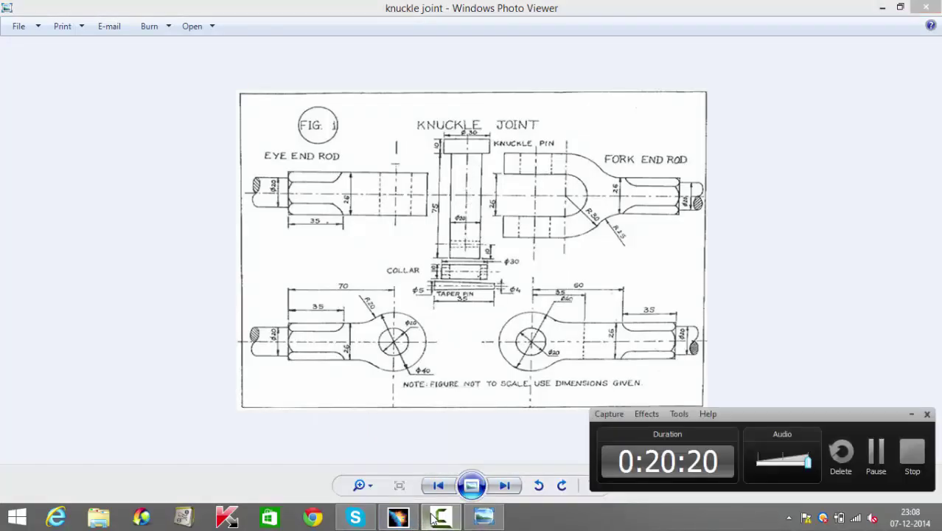
{"action": "left_click", "coordinate": [441, 519]}
{"action": "left_click", "coordinate": [402, 523]}
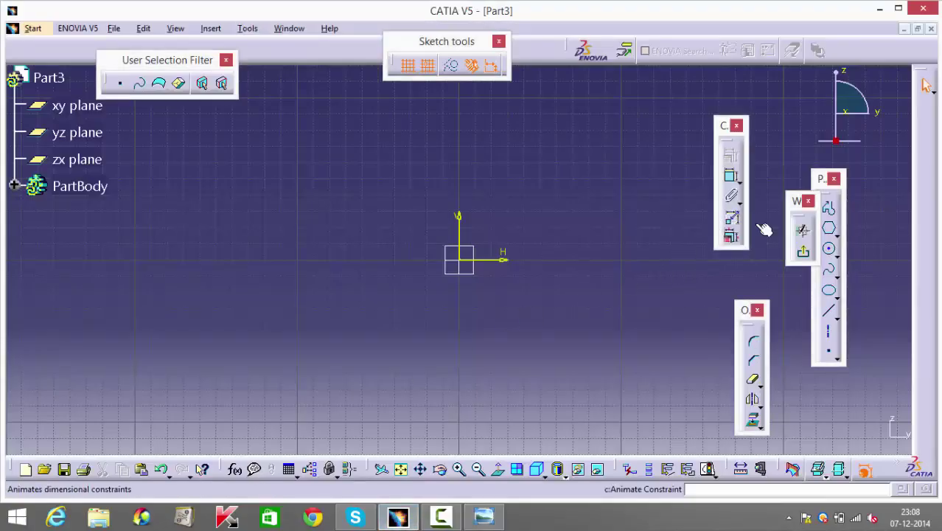
{"action": "left_click", "coordinate": [836, 236]}
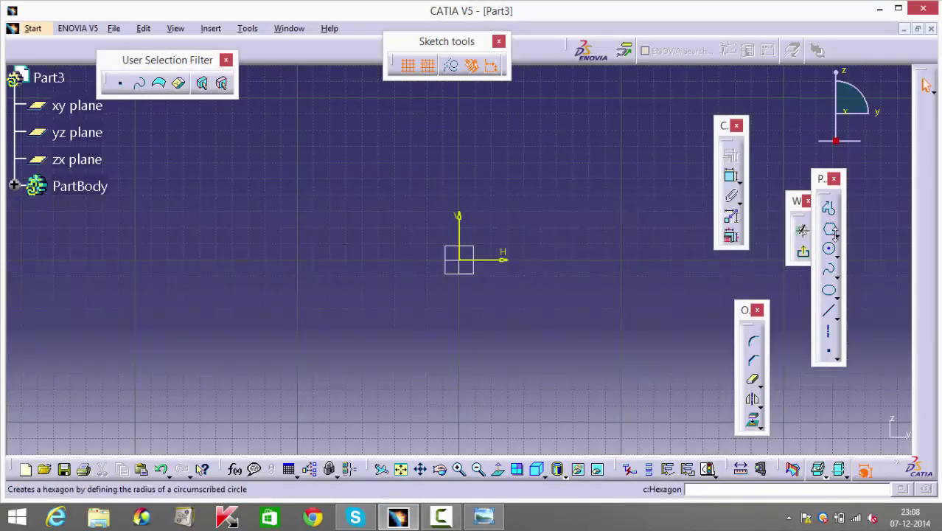
{"action": "left_click", "coordinate": [837, 236]}
{"action": "left_click", "coordinate": [776, 247]}
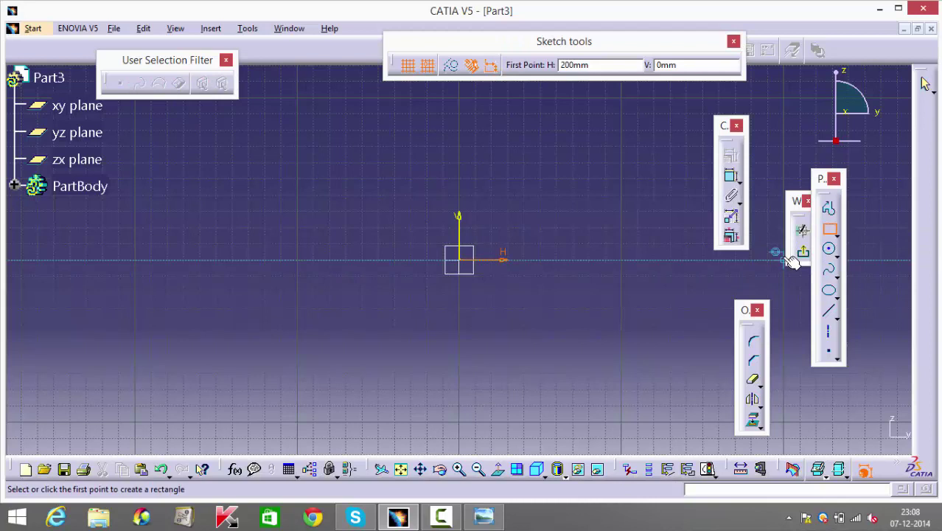
- Sketch an open stepped profile on the horizontal axis: head about 30 mm wide and 40 mm high, shank about 140 mm long and 20 mm high
{"action": "left_click", "coordinate": [829, 209]}
{"action": "left_click", "coordinate": [330, 258]}
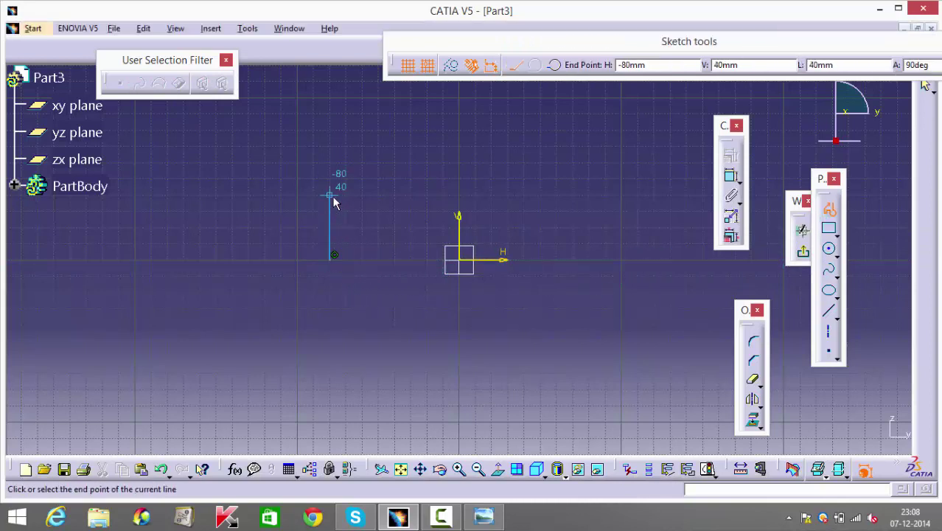
{"action": "left_click", "coordinate": [330, 195]}
{"action": "left_click", "coordinate": [378, 196]}
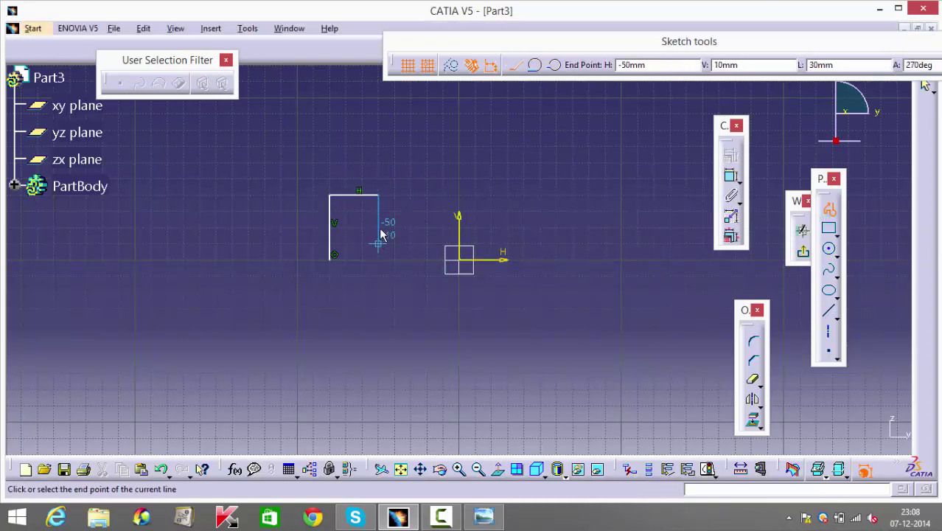
{"action": "left_click", "coordinate": [378, 226]}
{"action": "left_click", "coordinate": [606, 226]}
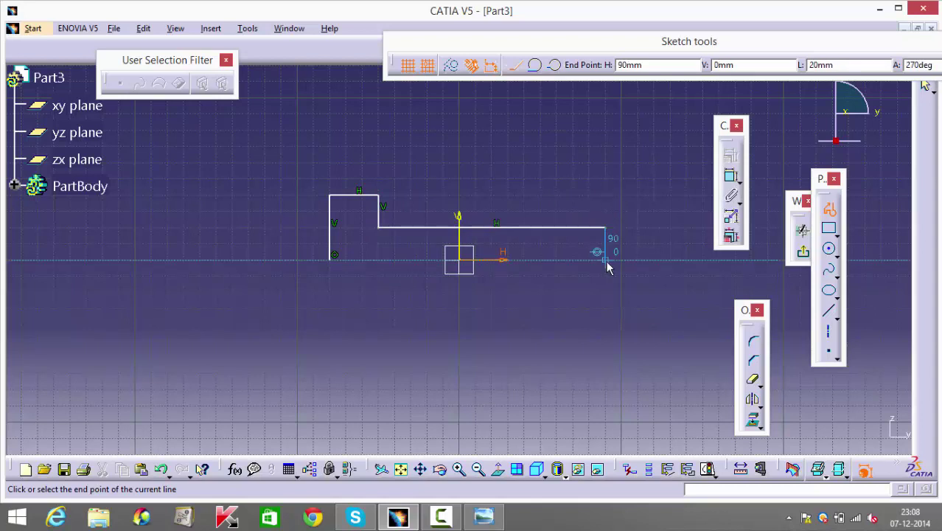
{"action": "left_click", "coordinate": [606, 258]}
{"action": "left_click", "coordinate": [830, 209]}
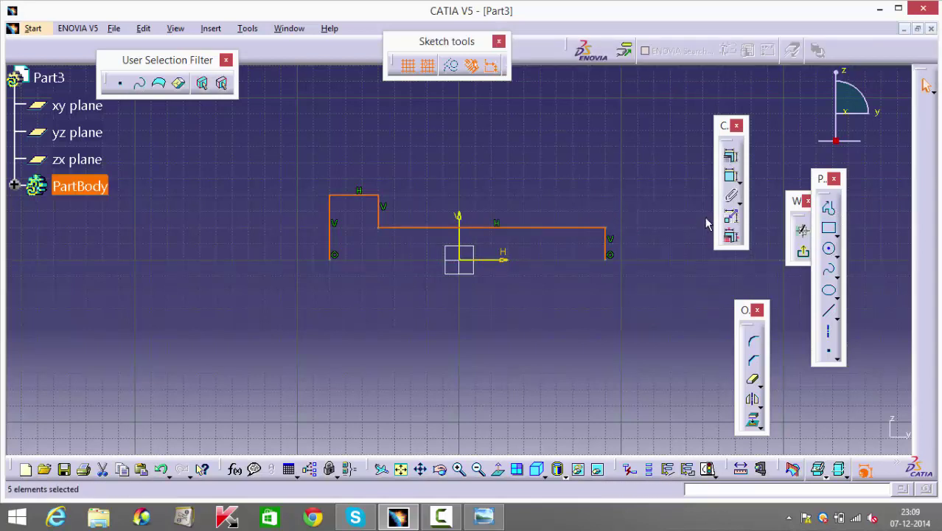
- Dimension the height of the head's top line above the horizontal axis and set it to 19 mm
{"action": "left_click", "coordinate": [731, 177]}
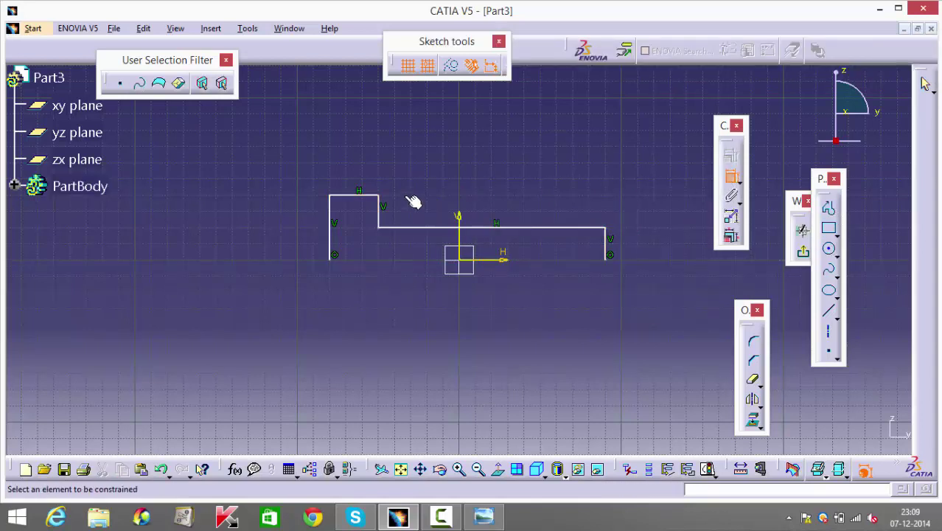
{"action": "left_click", "coordinate": [347, 196]}
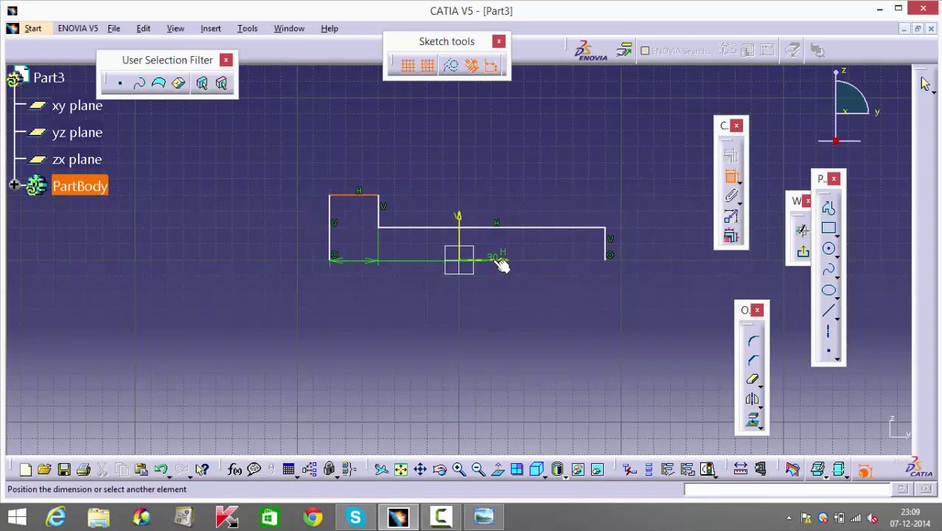
{"action": "left_click", "coordinate": [498, 261]}
{"action": "left_click", "coordinate": [299, 233]}
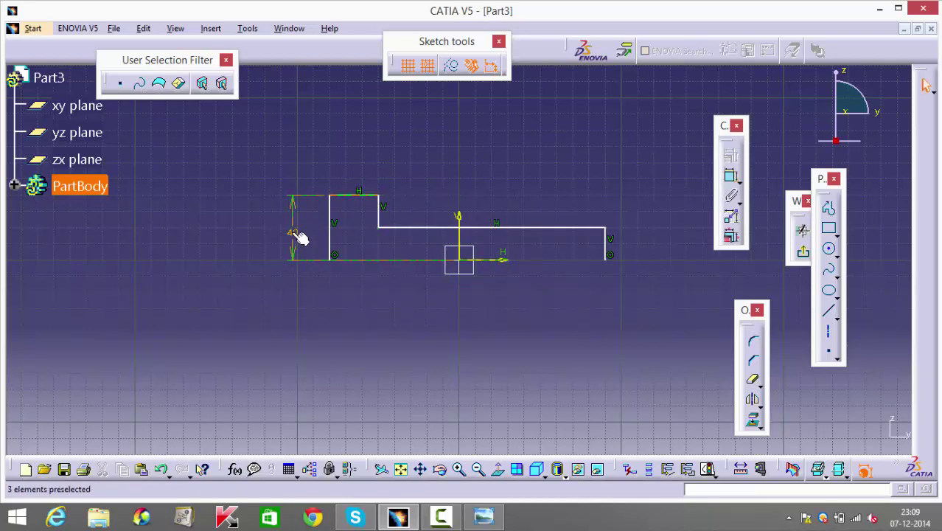
{"action": "double_click", "coordinate": [299, 236]}
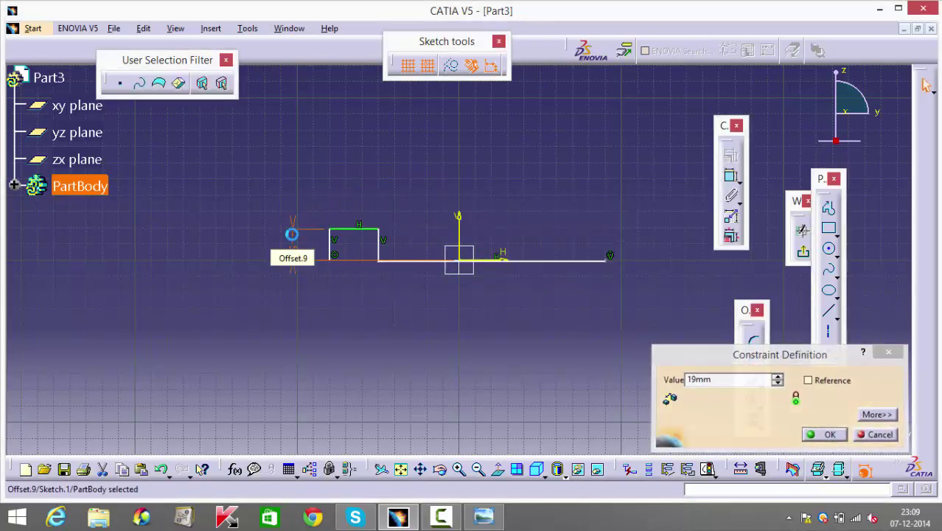
{"action": "key", "text": "Return"}
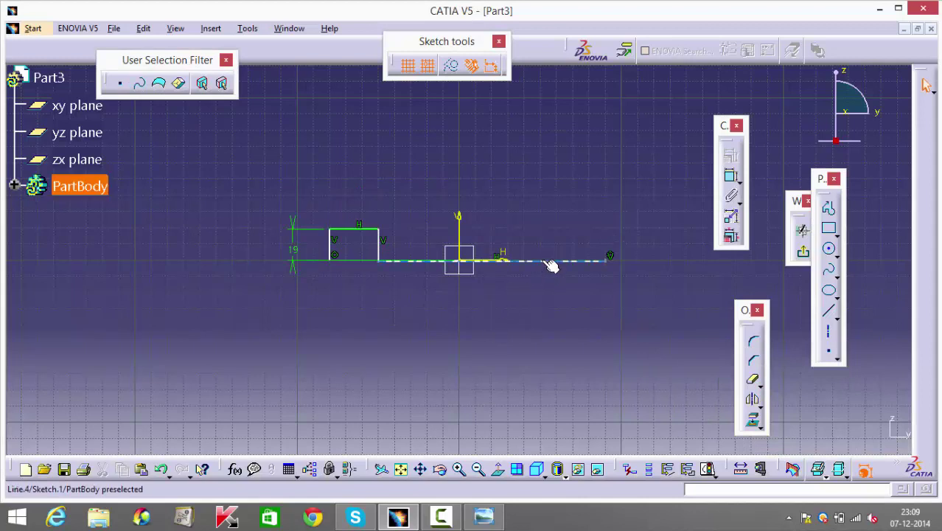
- Move the shank line up from the horizontal axis, dimension its height above the axis and set it to 12.5 mm
{"action": "left_click_drag", "start_coordinate": [551, 264], "coordinate": [542, 244]}
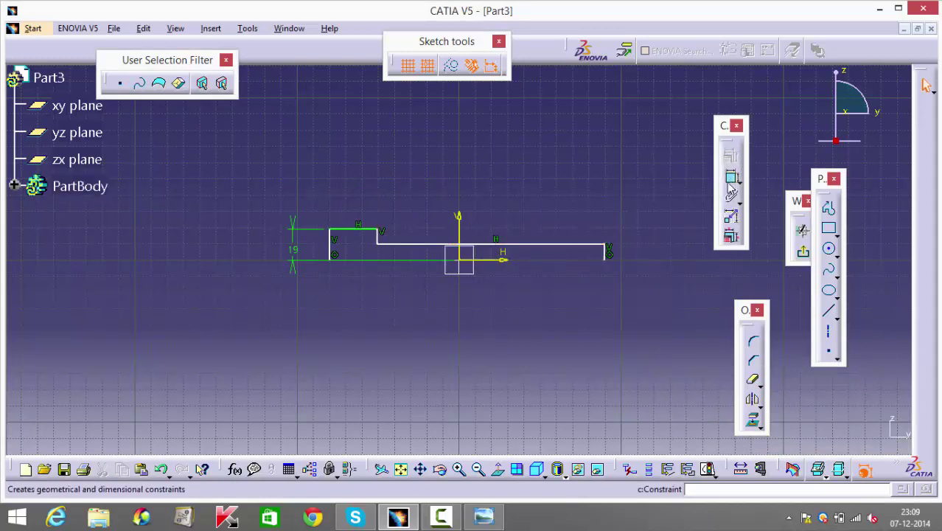
{"action": "left_click", "coordinate": [730, 177]}
{"action": "left_click", "coordinate": [550, 245]}
{"action": "left_click", "coordinate": [501, 261]}
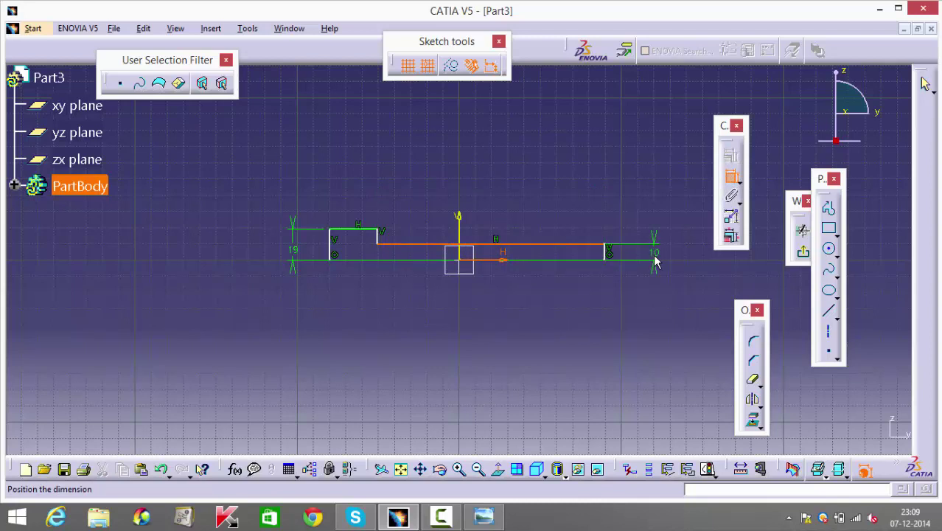
{"action": "left_click", "coordinate": [656, 262]}
{"action": "double_click", "coordinate": [656, 254]}
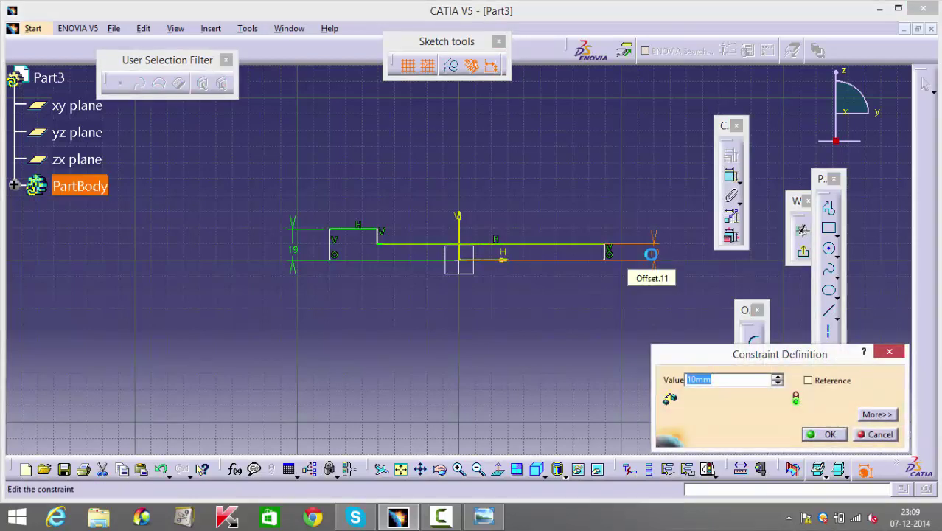
{"action": "key", "text": "Return"}
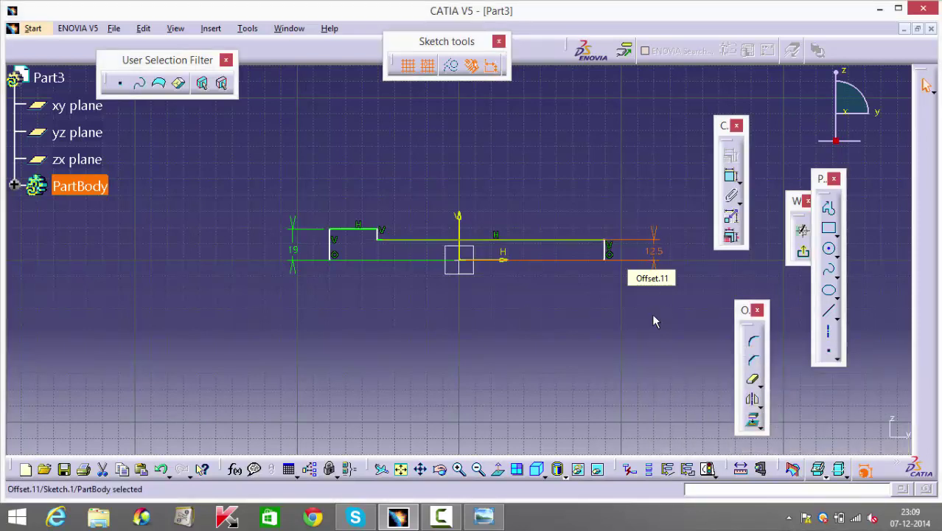
- Dimension the head's width between its two vertical lines and set it to 10 mm
{"action": "left_click", "coordinate": [730, 175]}
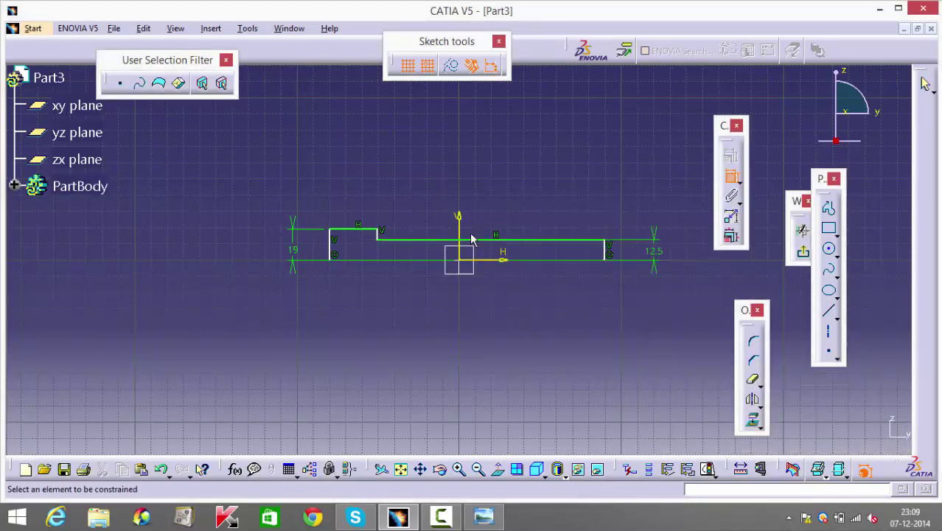
{"action": "left_click", "coordinate": [331, 255]}
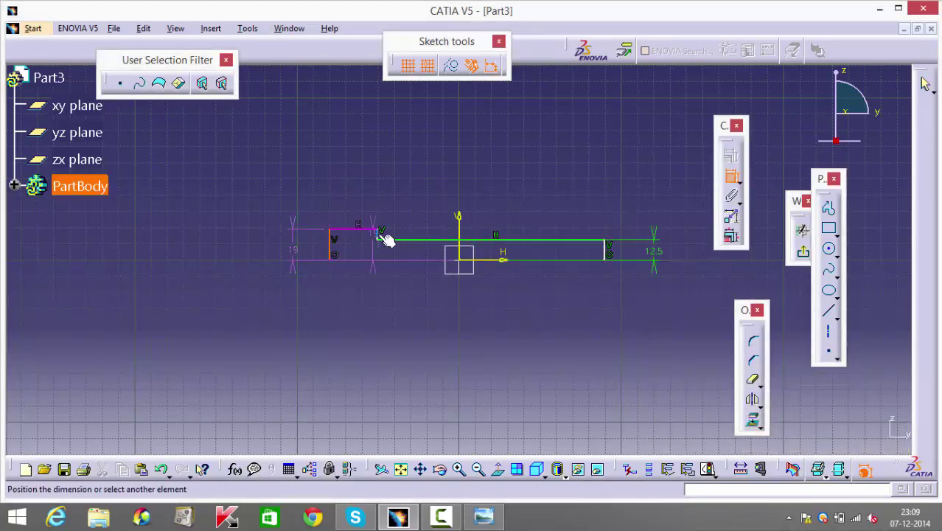
{"action": "left_click", "coordinate": [379, 234]}
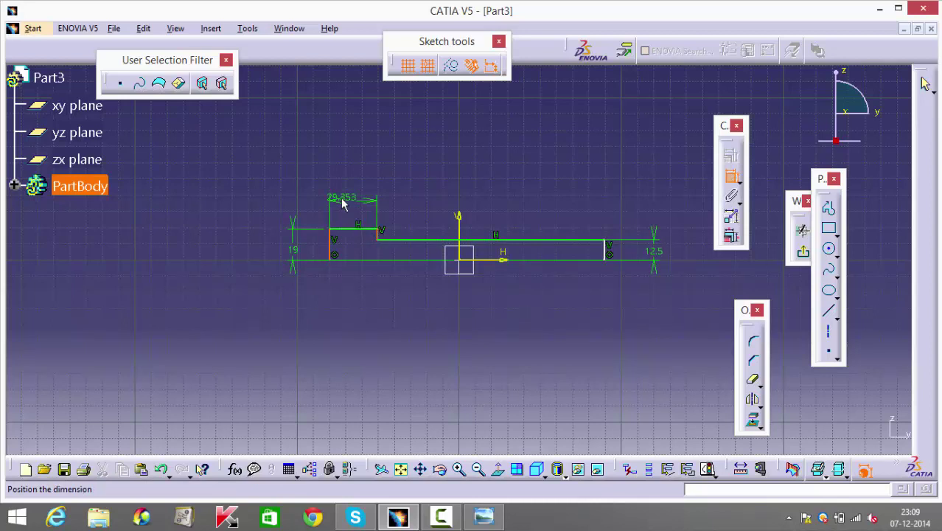
{"action": "left_click", "coordinate": [343, 204]}
{"action": "double_click", "coordinate": [341, 197]}
{"action": "type", "text": "10mm"}
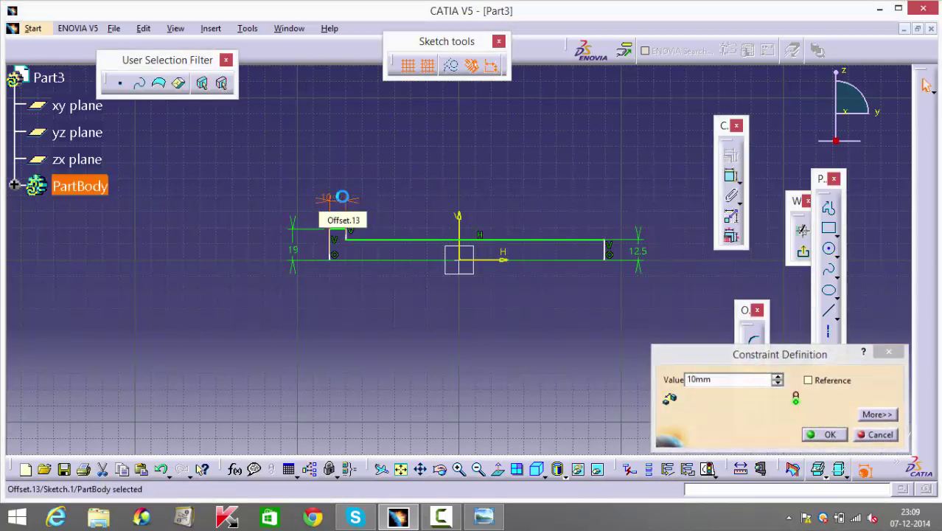
{"action": "key", "text": "Return"}
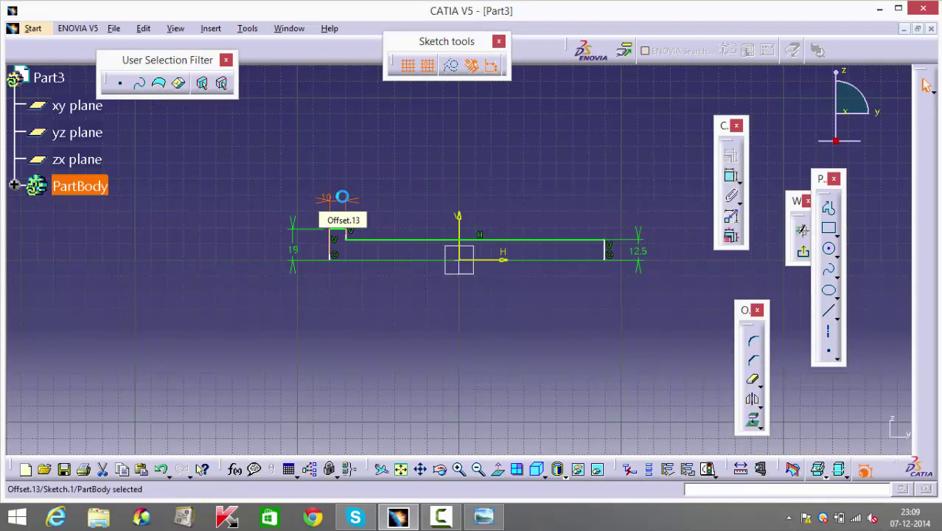
{"action": "left_click", "coordinate": [543, 342]}
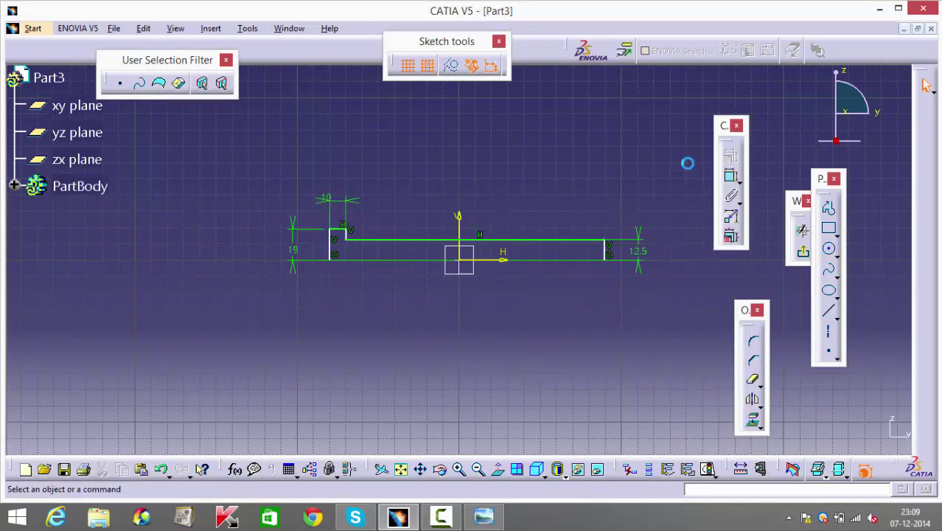
- Dimension the shank's length from the head's shoulder to its end line and set it to 82 mm
{"action": "left_click", "coordinate": [731, 177]}
{"action": "left_click", "coordinate": [607, 256]}
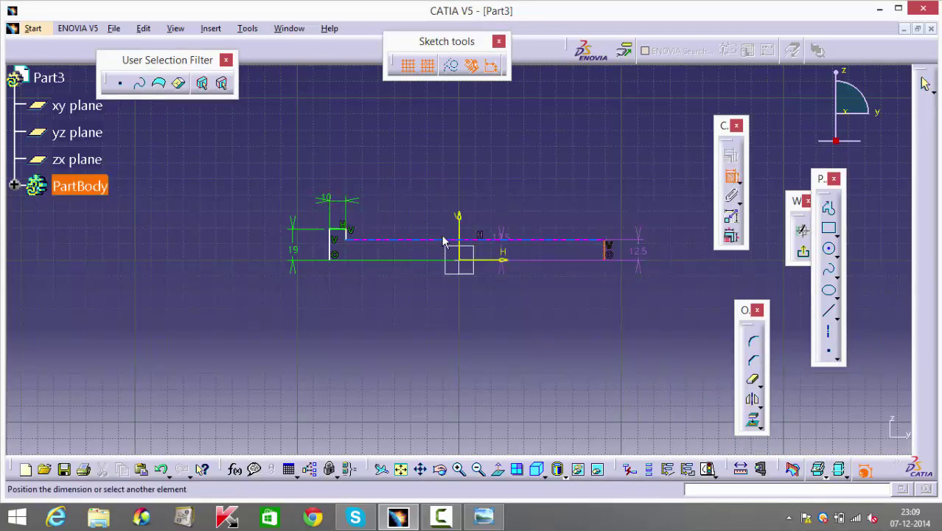
{"action": "left_click", "coordinate": [351, 238]}
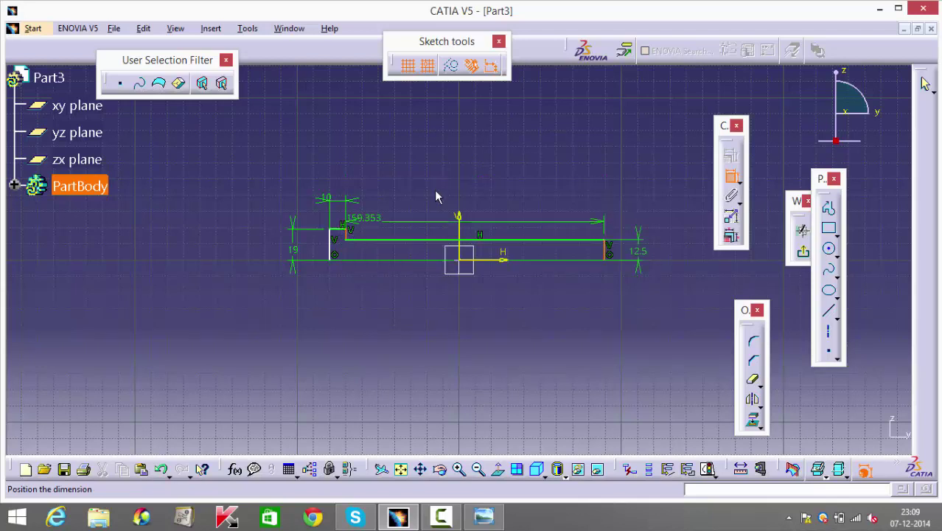
{"action": "left_click", "coordinate": [457, 151]}
{"action": "double_click", "coordinate": [458, 149]}
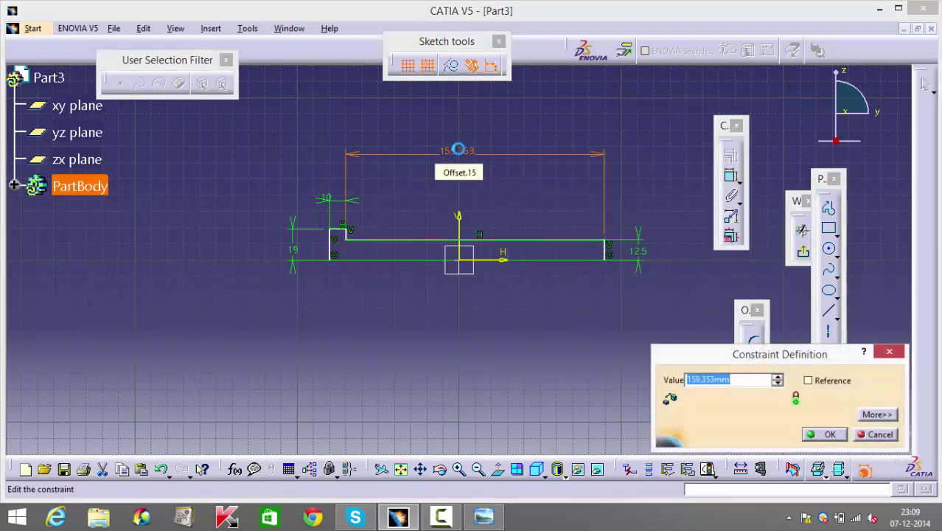
{"action": "type", "text": "82"}
{"action": "key", "text": "Return"}
{"action": "left_click", "coordinate": [522, 337]}
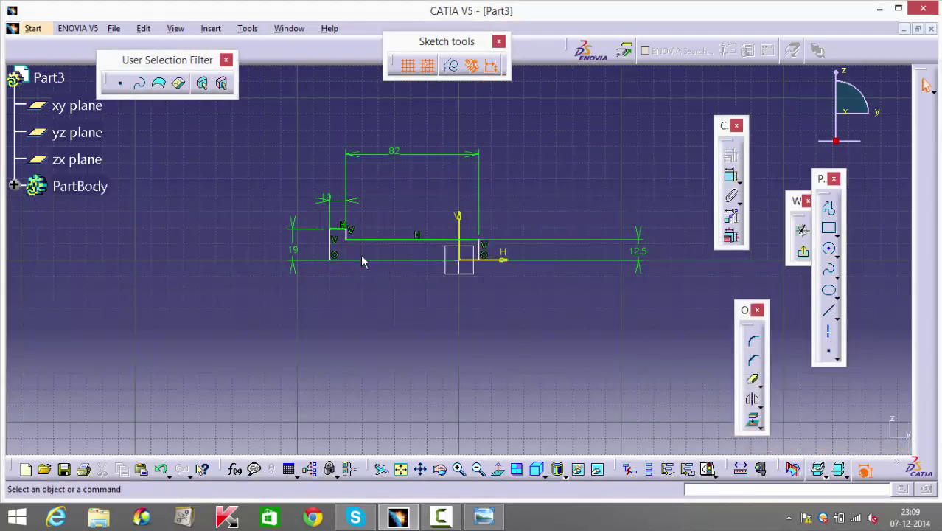
- Constrain the profile's two outer end lines symmetric about the vertical axis, and exit the sketch
{"action": "left_click", "coordinate": [331, 251]}
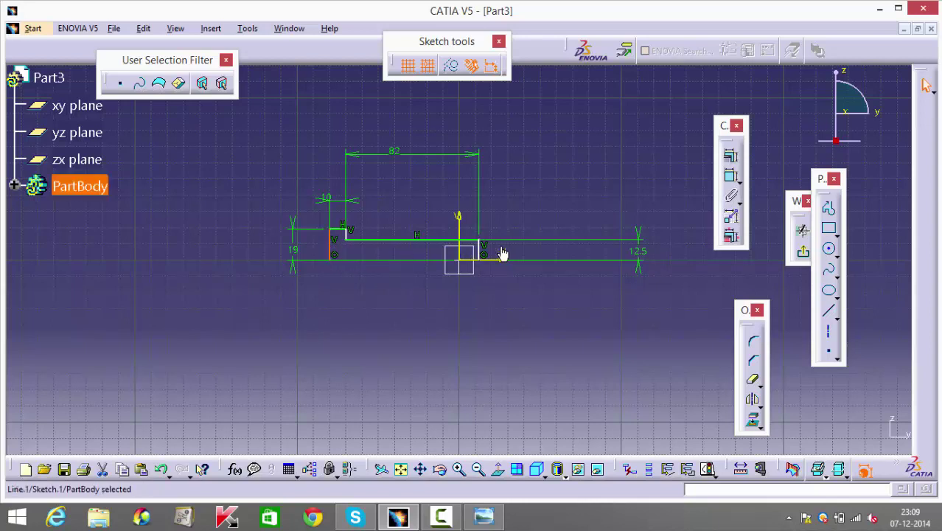
{"action": "left_click", "coordinate": [479, 250], "text": "ctrl"}
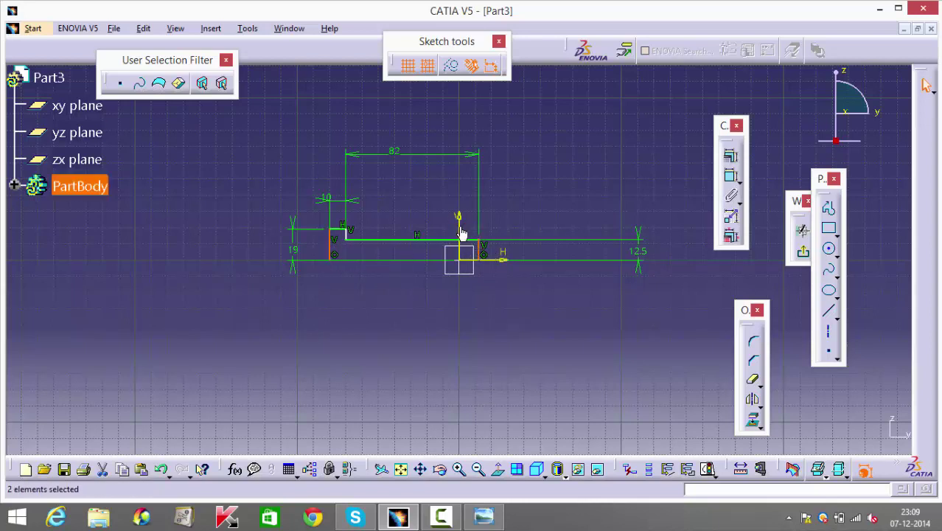
{"action": "left_click", "coordinate": [731, 155]}
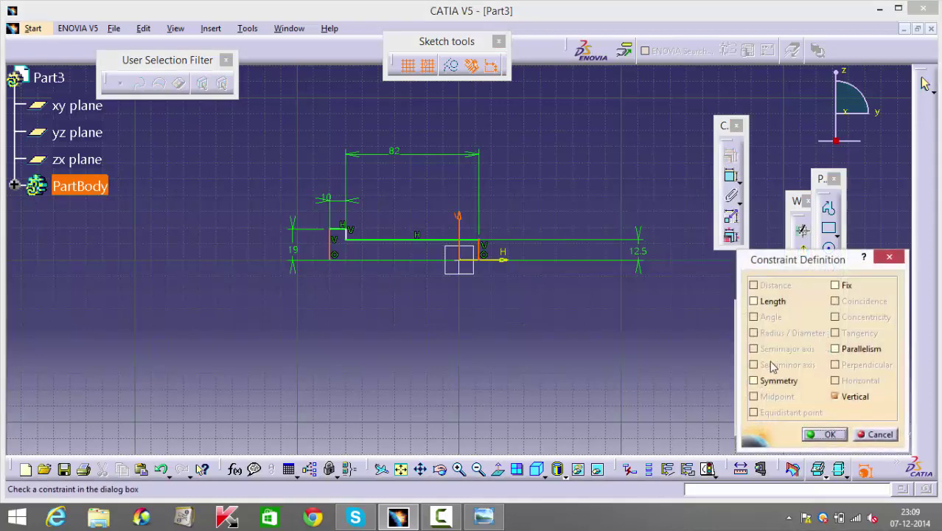
{"action": "left_click", "coordinate": [774, 381]}
{"action": "left_click", "coordinate": [822, 435]}
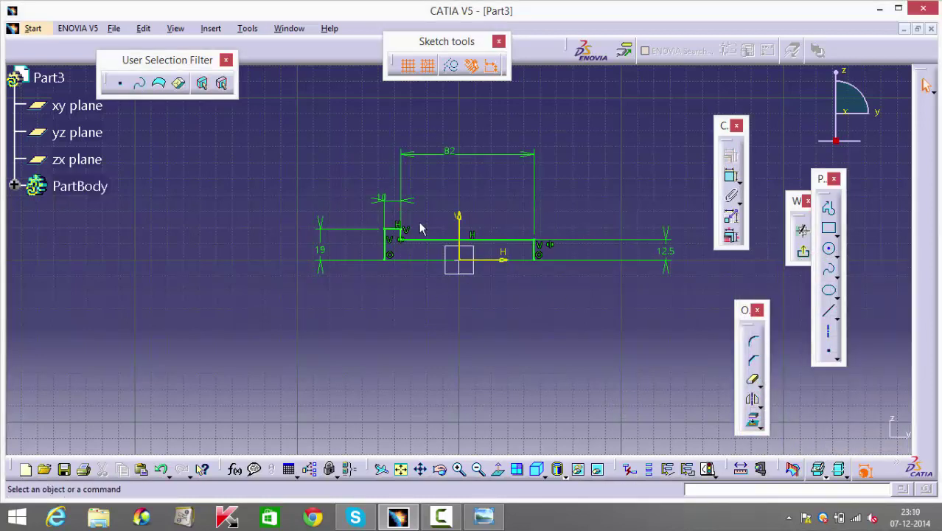
{"action": "left_click", "coordinate": [803, 252]}
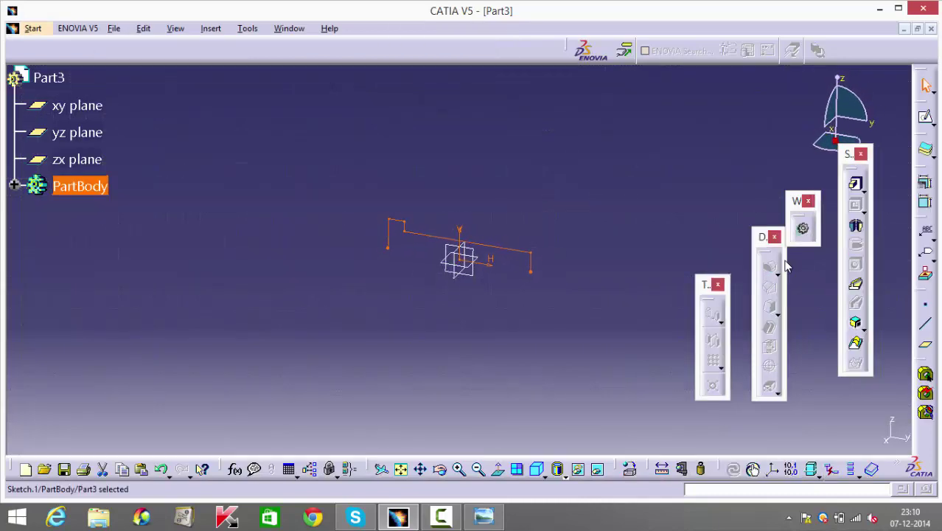
- Revolve the stepped profile 360 degrees about the sketch's horizontal axis as a Shaft
{"action": "left_click", "coordinate": [855, 224]}
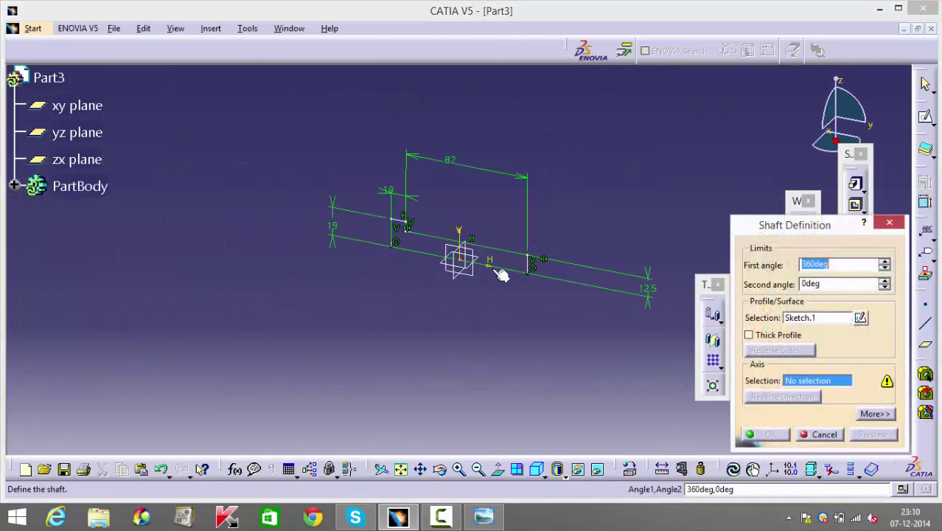
{"action": "left_click", "coordinate": [499, 266]}
{"action": "left_click", "coordinate": [769, 435]}
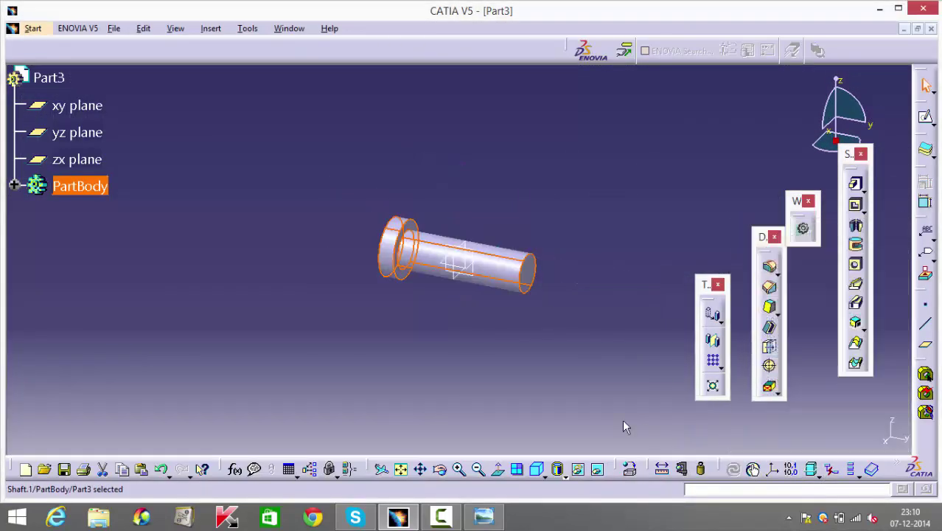
- Start a Hole on the shank near its free end and make its centre point coincident with the reference plane through the pin's axis
{"action": "middle_click_drag", "start_coordinate": [471, 370], "coordinate": [505, 276]}
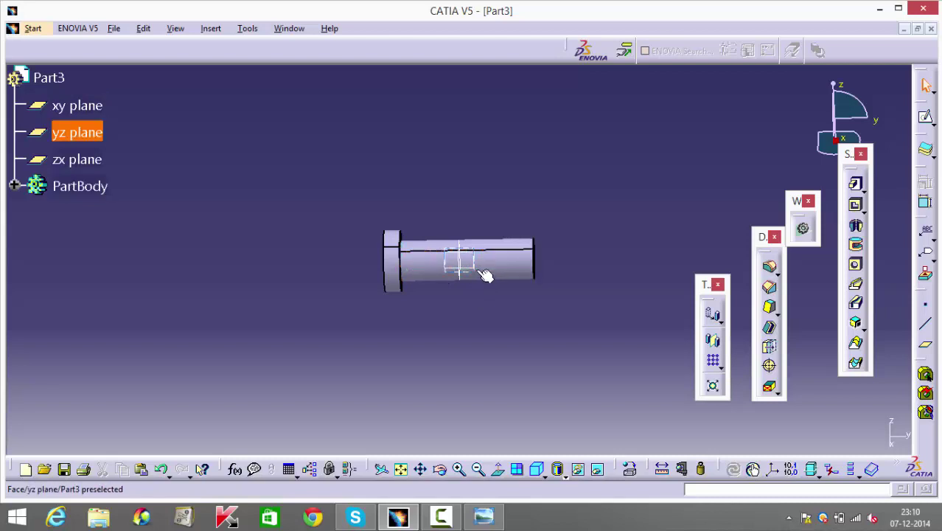
{"action": "left_click", "coordinate": [855, 264]}
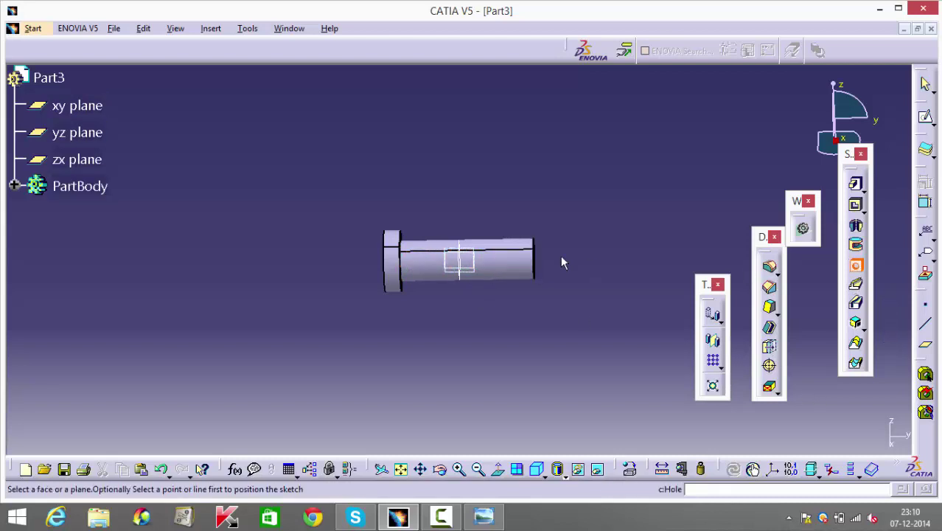
{"action": "left_click", "coordinate": [505, 250]}
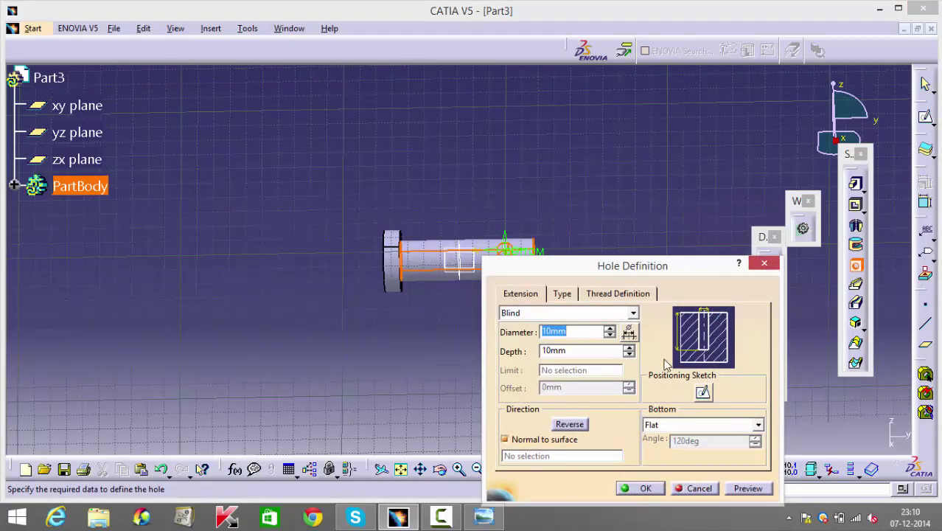
{"action": "left_click", "coordinate": [701, 393]}
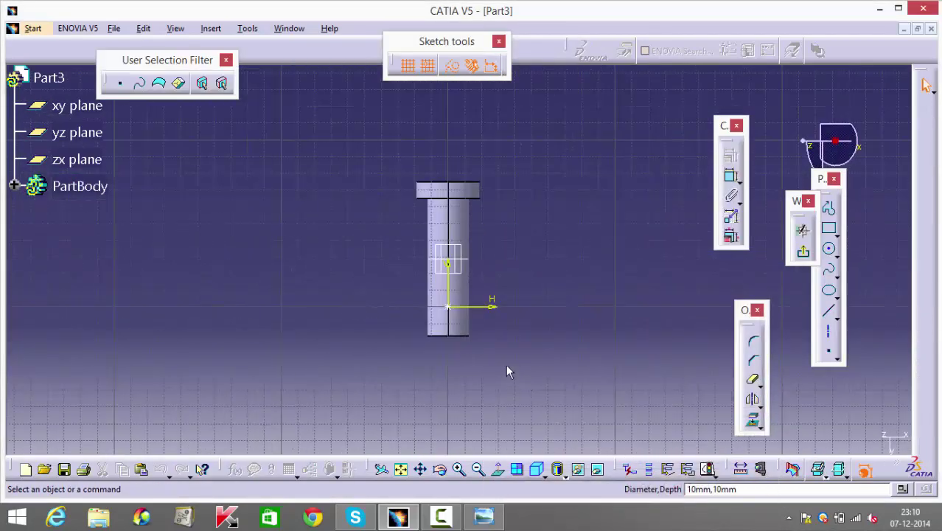
{"action": "middle_click_drag", "start_coordinate": [492, 273], "coordinate": [498, 239]}
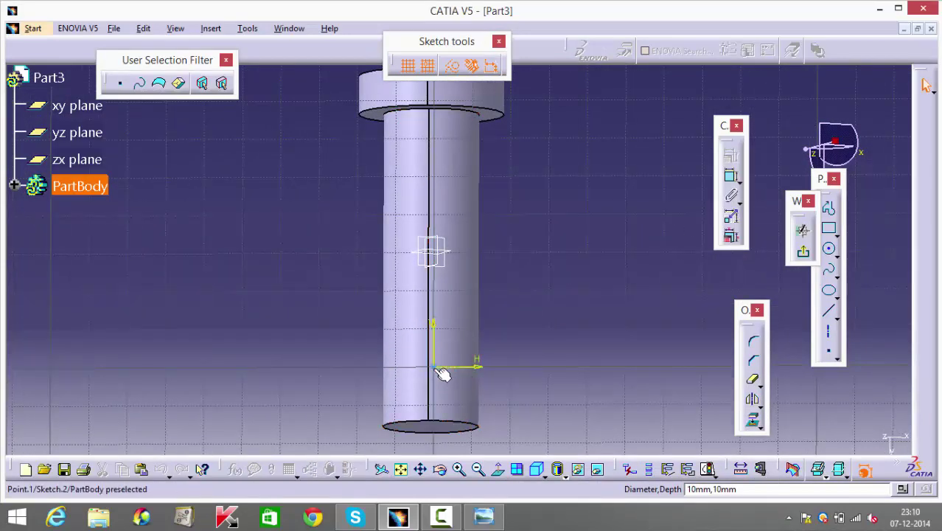
{"action": "left_click", "coordinate": [446, 249]}
{"action": "left_click", "coordinate": [731, 157]}
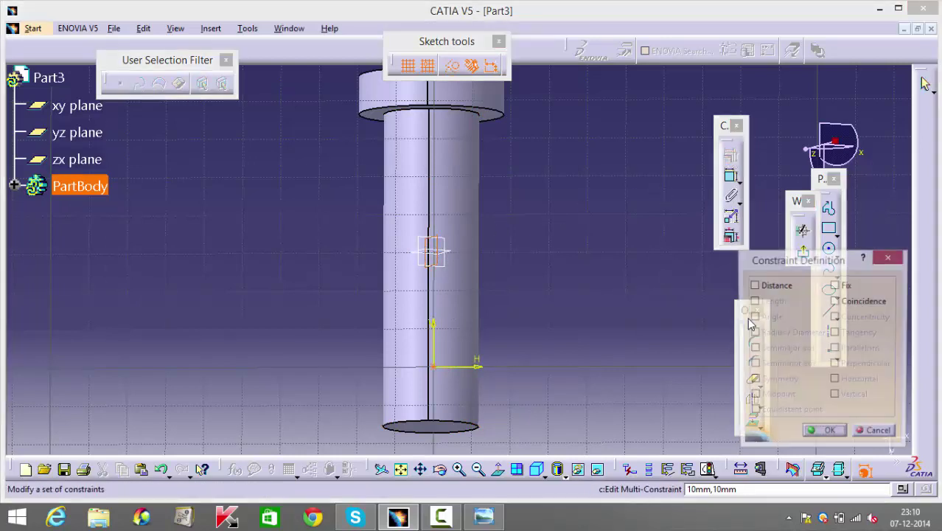
{"action": "left_click", "coordinate": [855, 301]}
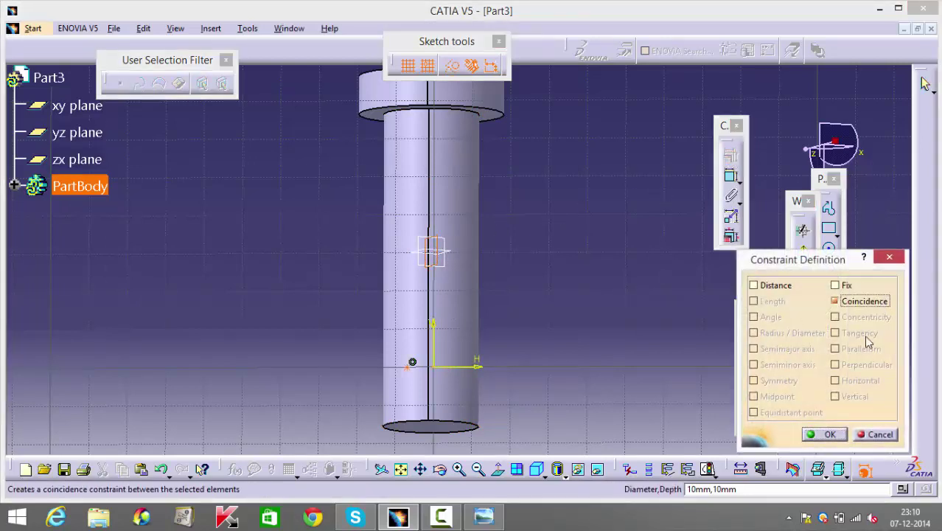
{"action": "left_click", "coordinate": [823, 434]}
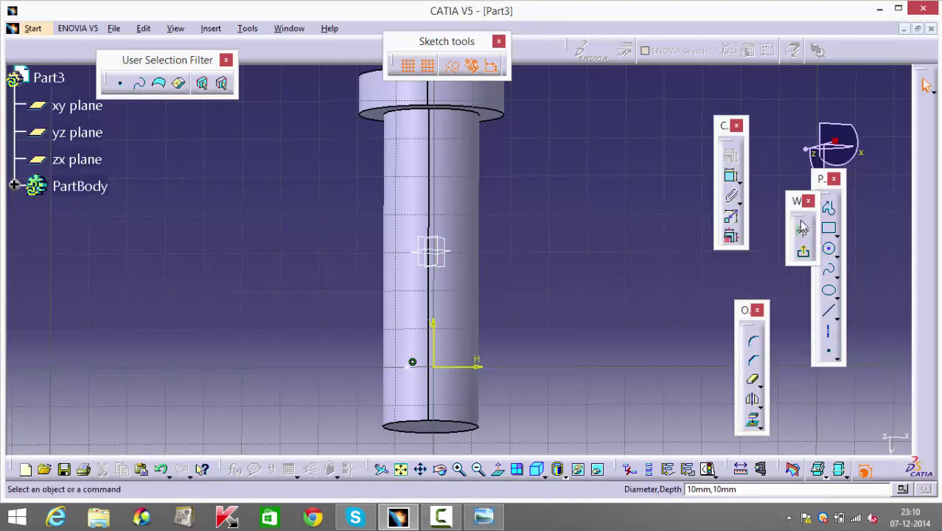
- Dimension the hole centre's distance from the shank's free end, set it to 11.5 mm, and exit the positioning sketch
{"action": "left_click", "coordinate": [732, 178]}
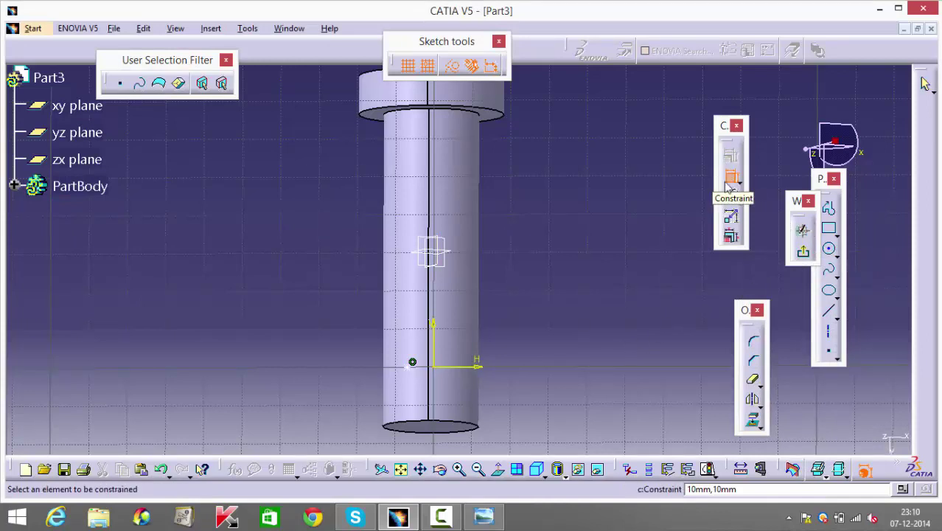
{"action": "left_click", "coordinate": [463, 425]}
{"action": "double_click", "coordinate": [544, 399]}
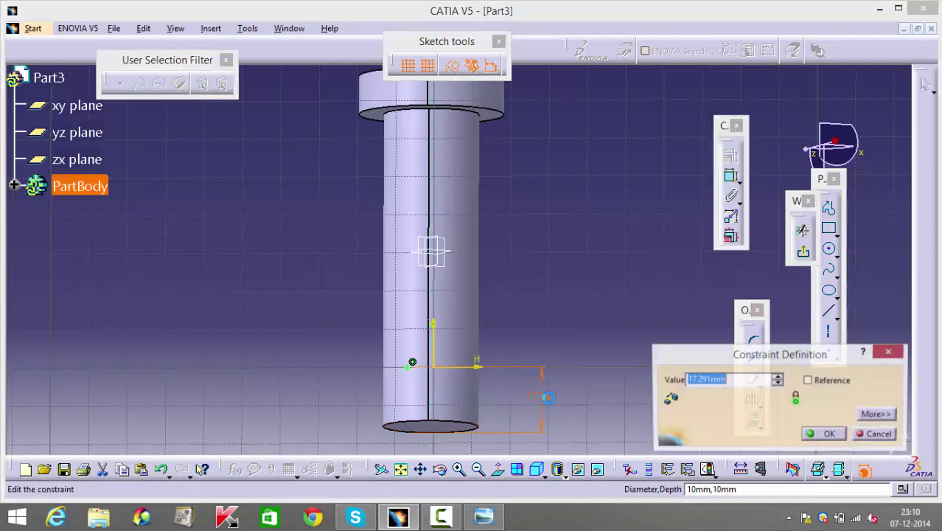
{"action": "type", "text": "11.5"}
{"action": "key", "text": "Return"}
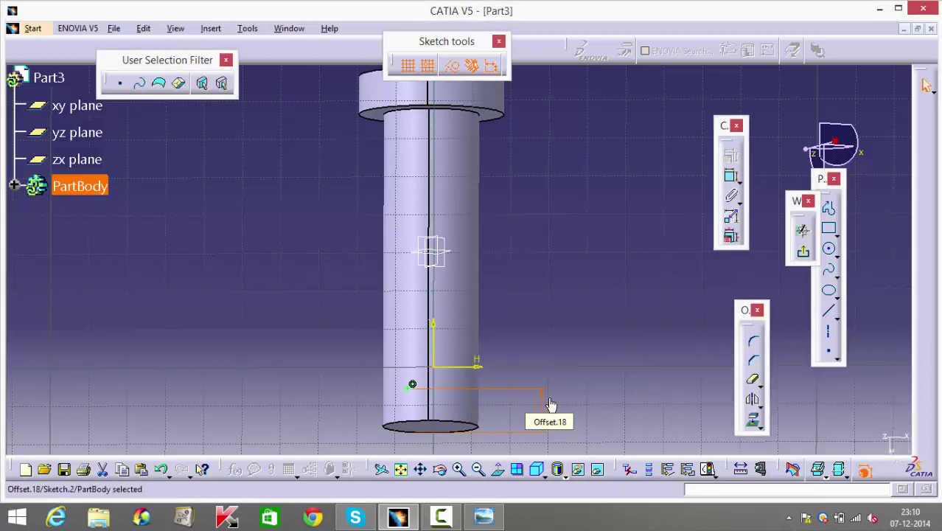
{"action": "left_click", "coordinate": [803, 251]}
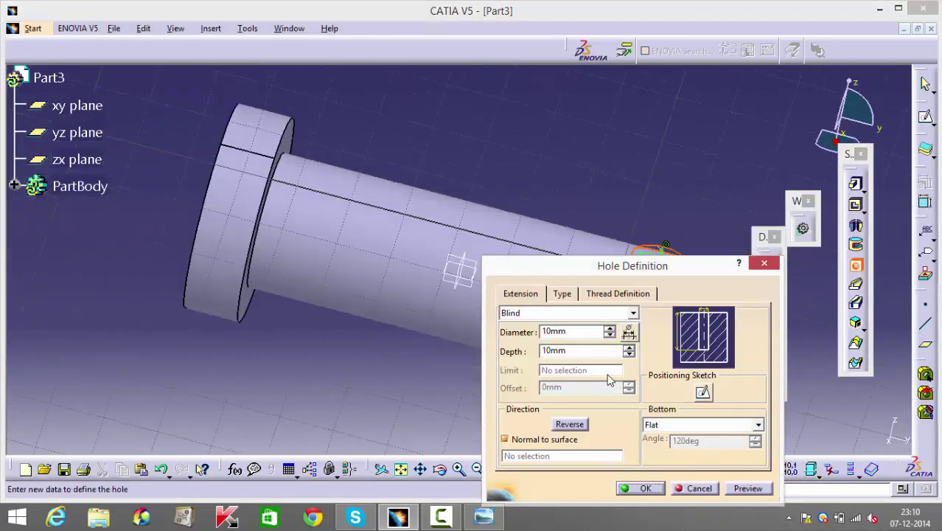
- Set the blind hole's diameter to 5 mm and depth to 25 mm, and create it
{"action": "double_click", "coordinate": [576, 332]}
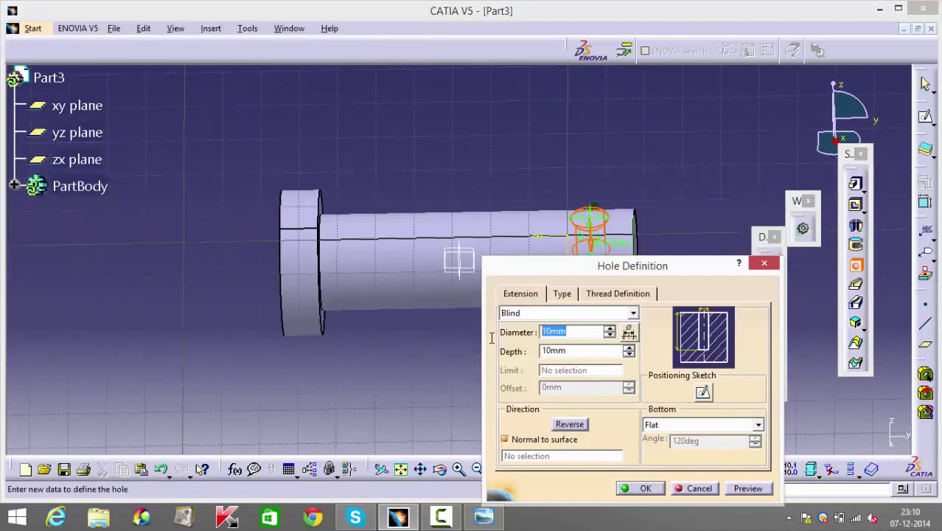
{"action": "type", "text": "5"}
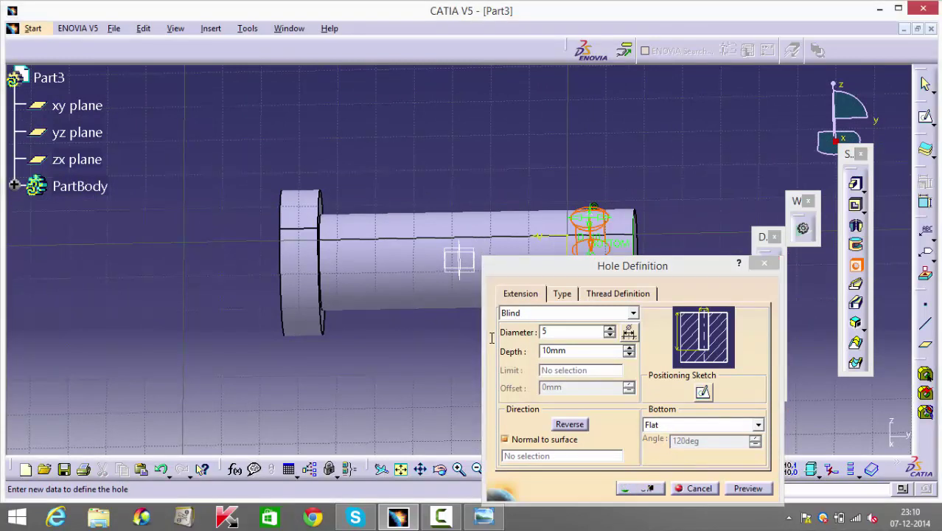
{"action": "key", "text": "Return"}
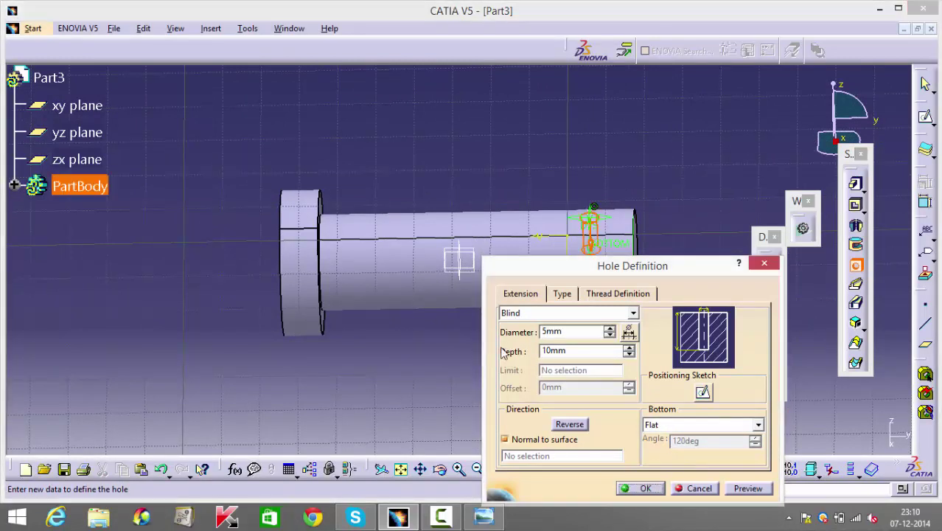
{"action": "double_click", "coordinate": [585, 351]}
{"action": "type", "text": "25"}
{"action": "key", "text": "Return"}
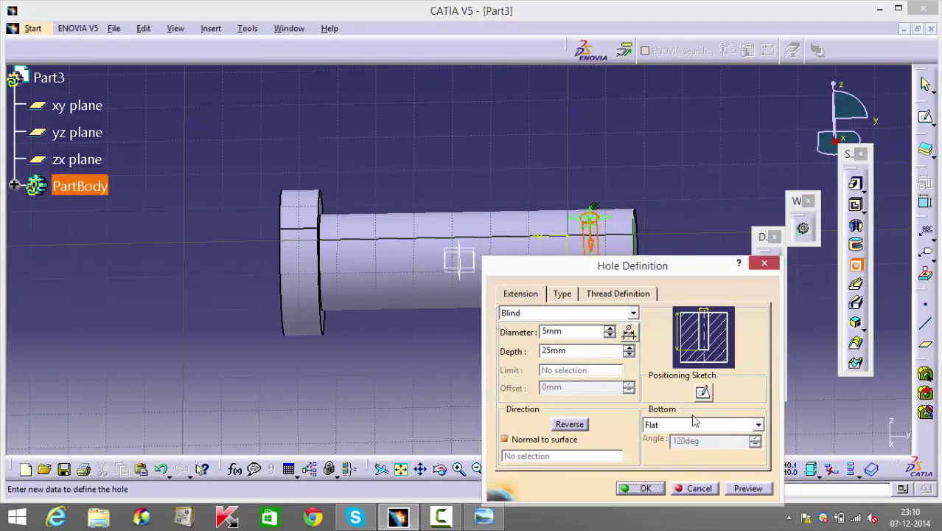
{"action": "left_click", "coordinate": [647, 493]}
- Minimize the finished knuckle pin's document window
{"action": "middle_click_drag", "start_coordinate": [568, 383], "coordinate": [467, 193]}
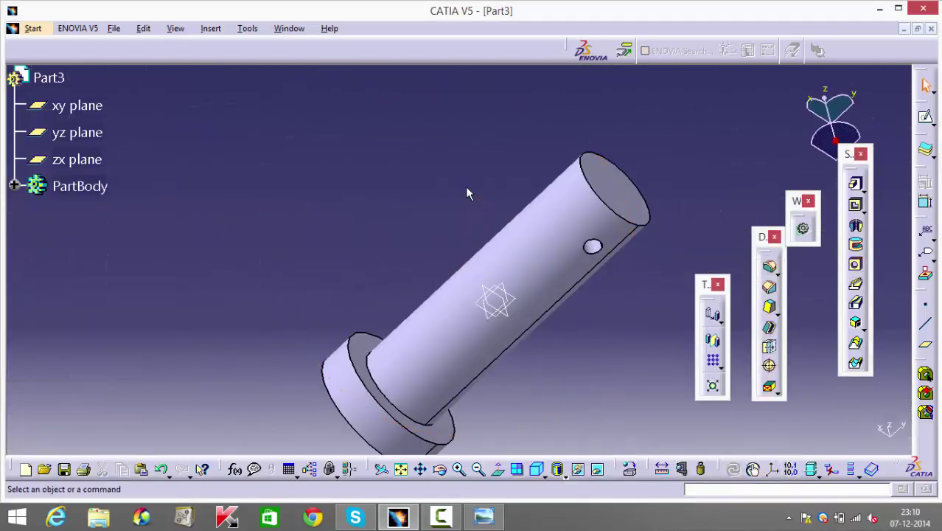
{"action": "left_click", "coordinate": [904, 30]}
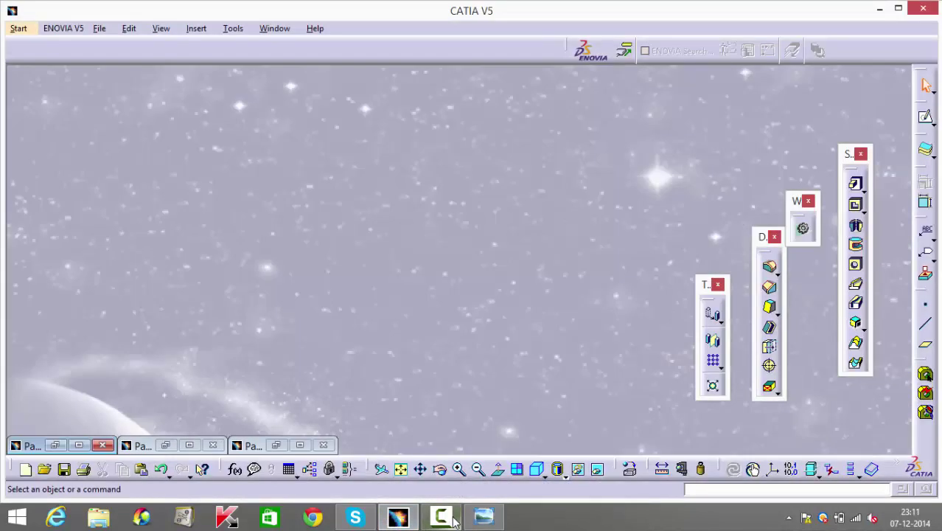
{"action": "left_click", "coordinate": [454, 521]}
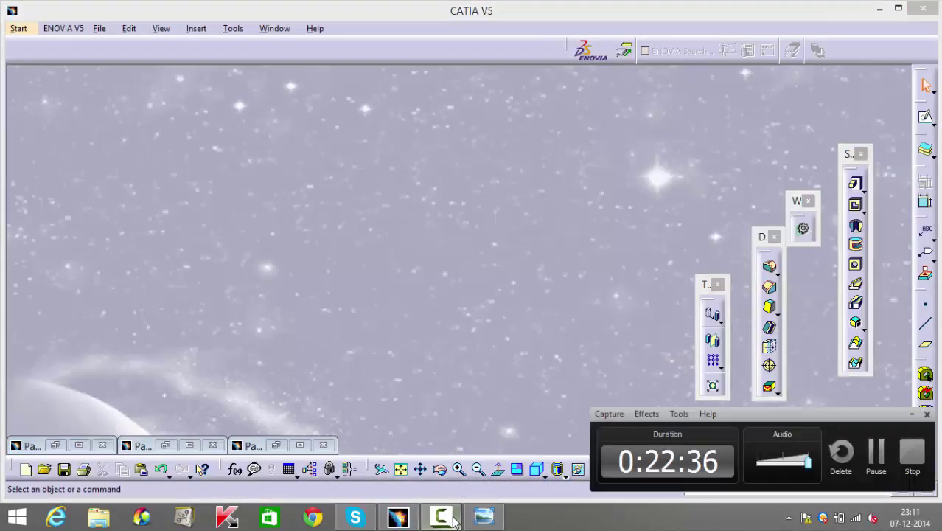
{"action": "left_click", "coordinate": [454, 521]}
- Create a new part in Part Design, maximize its window and open a sketch on the xy plane
{"action": "left_click", "coordinate": [19, 28]}
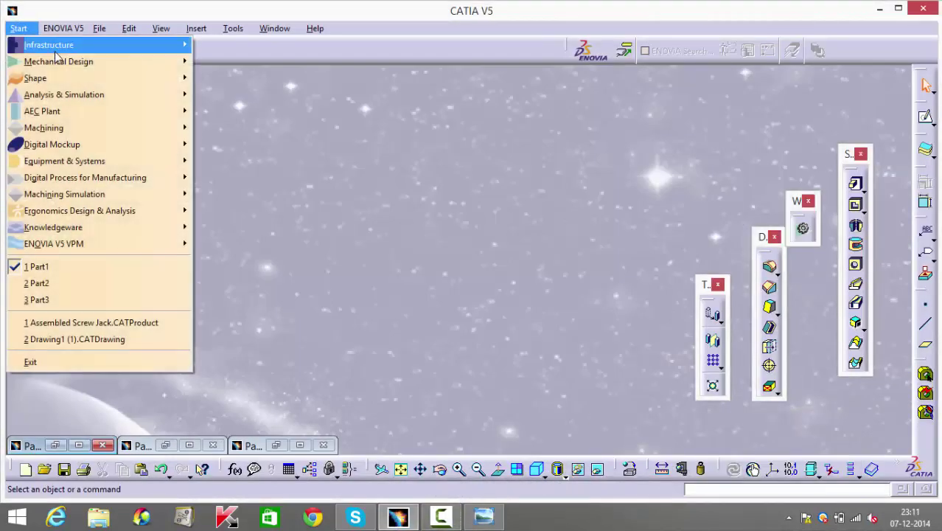
{"action": "mouse_move", "coordinate": [99, 62]}
{"action": "left_click", "coordinate": [263, 64]}
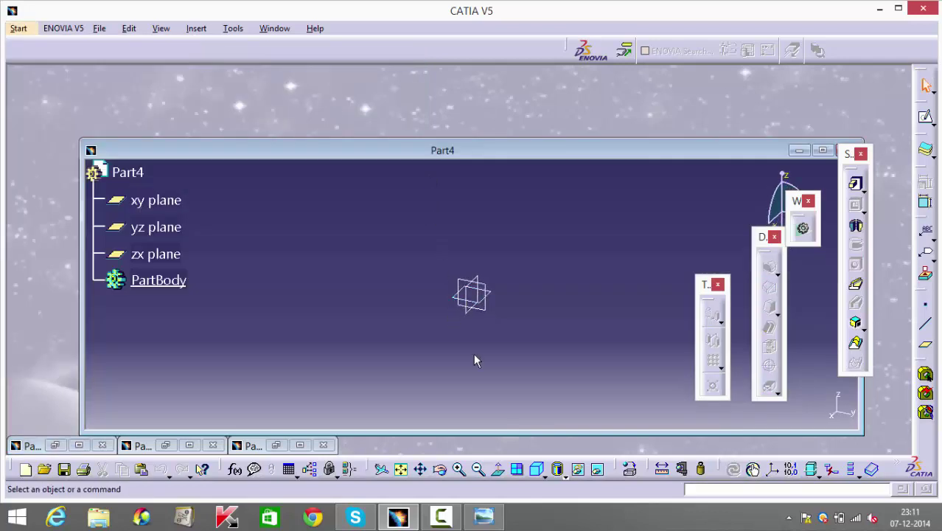
{"action": "left_click", "coordinate": [488, 292]}
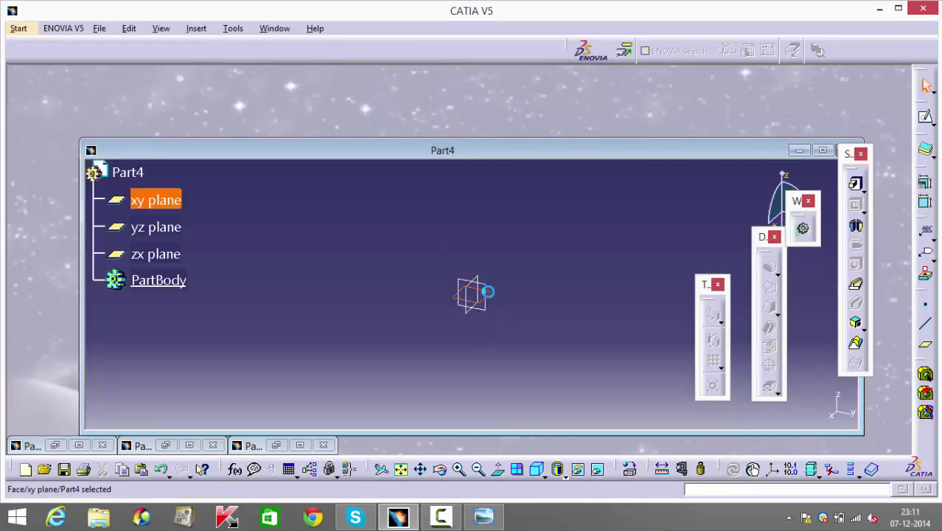
{"action": "left_click", "coordinate": [823, 149]}
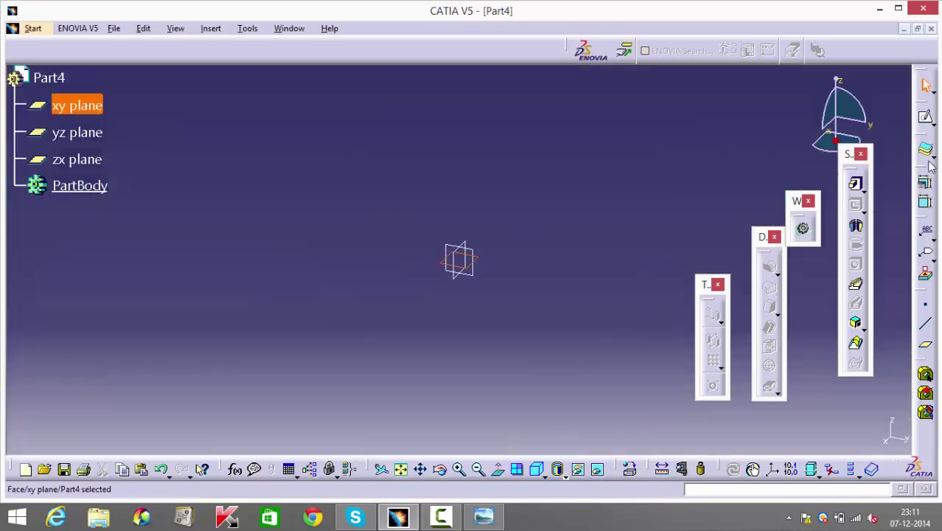
{"action": "left_click", "coordinate": [925, 116]}
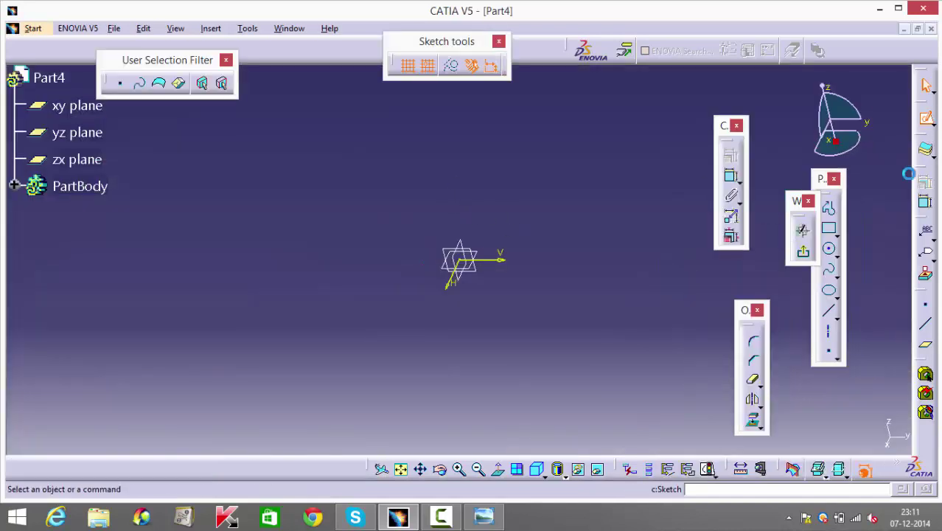
- Draw two concentric circles centred on the origin, about 102 mm and 63 mm in diameter
{"action": "left_click", "coordinate": [829, 248]}
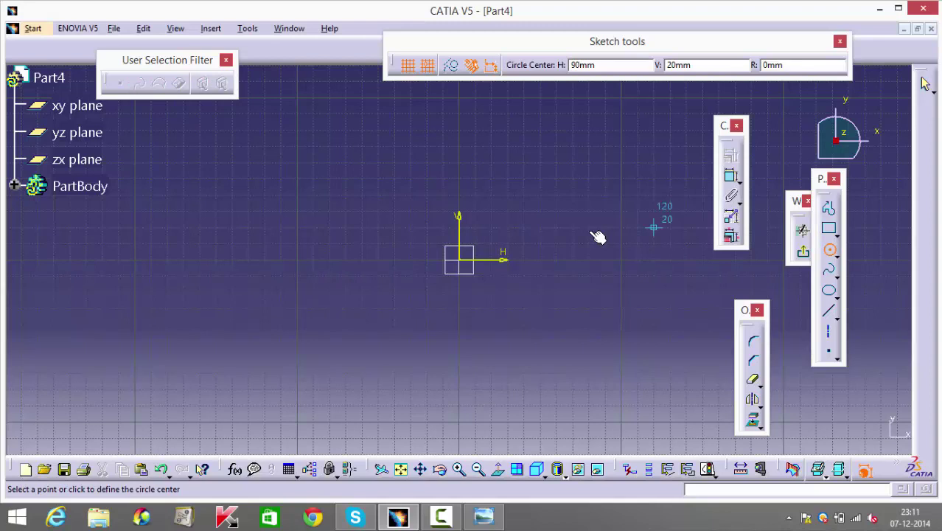
{"action": "left_click", "coordinate": [457, 261]}
{"action": "left_click", "coordinate": [468, 182]}
{"action": "left_click", "coordinate": [619, 214]}
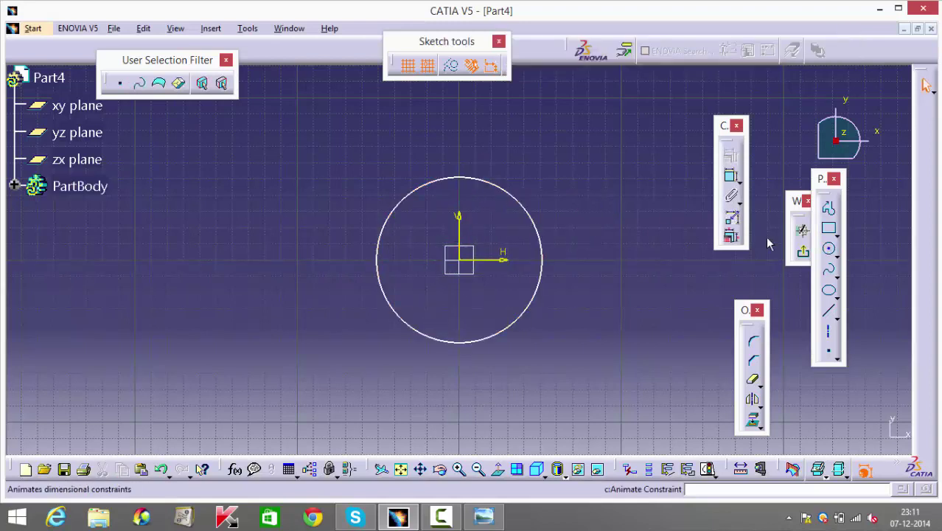
{"action": "left_click", "coordinate": [829, 251]}
{"action": "left_click", "coordinate": [459, 259]}
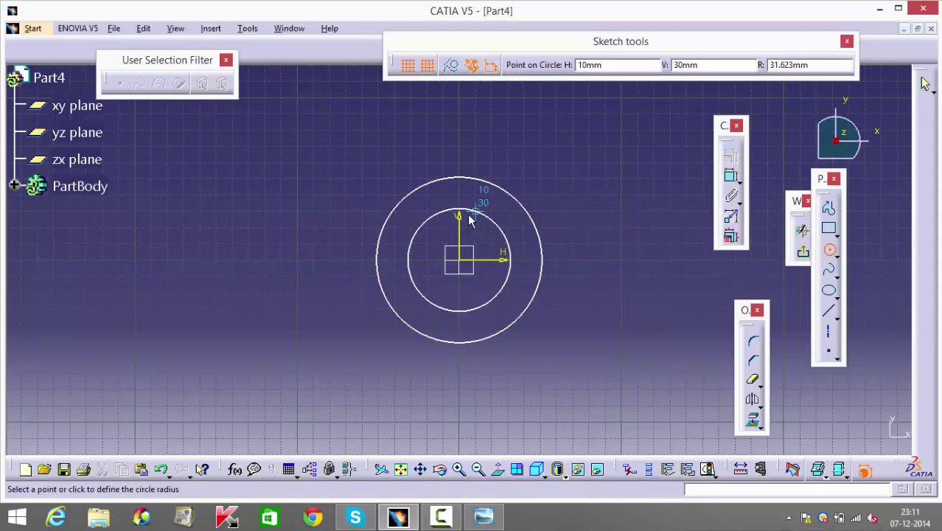
{"action": "left_click", "coordinate": [472, 211]}
- Dimension the inner circle and set its diameter to 25 mm
{"action": "left_click", "coordinate": [731, 175]}
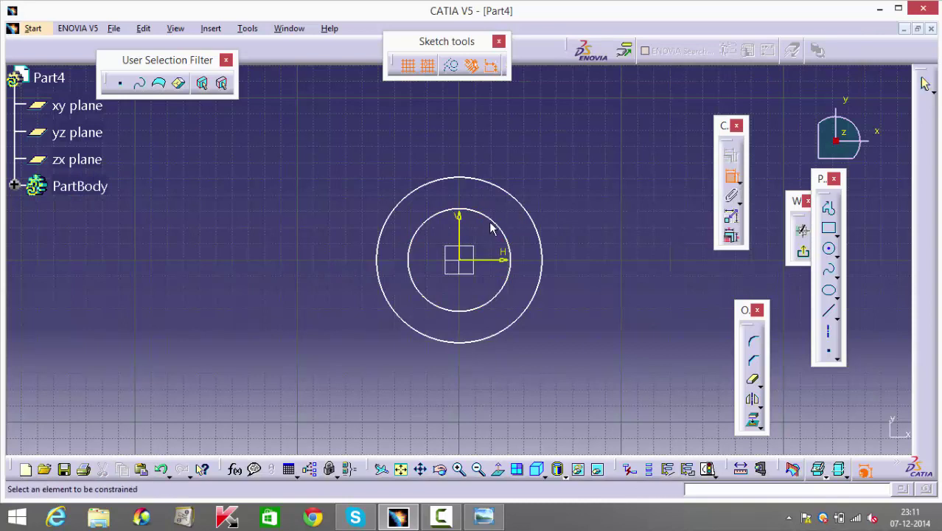
{"action": "left_click", "coordinate": [492, 224]}
{"action": "left_click", "coordinate": [565, 139]}
{"action": "double_click", "coordinate": [567, 135]}
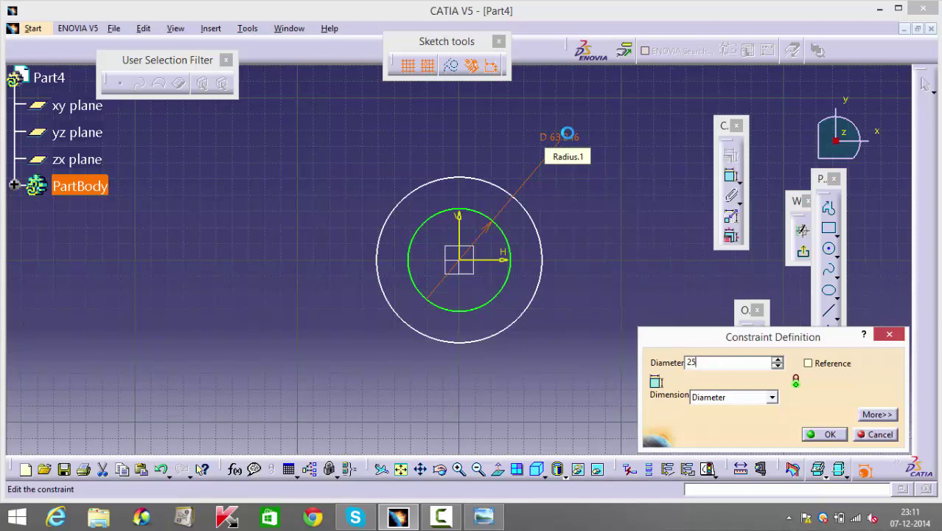
{"action": "key", "text": "Return"}
{"action": "left_click", "coordinate": [637, 266]}
- Dimension the outer circle, set its diameter to 38 mm, and exit the sketch
{"action": "left_click", "coordinate": [731, 176]}
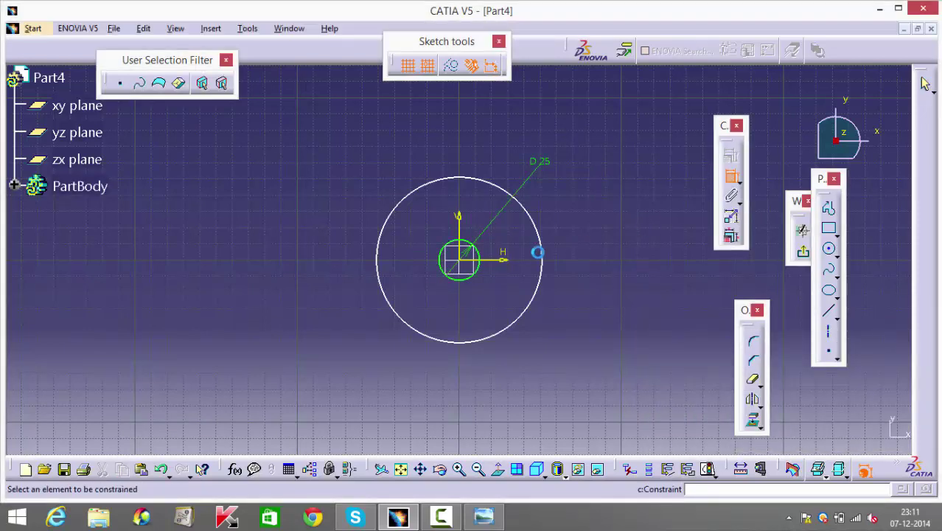
{"action": "left_click", "coordinate": [542, 244]}
{"action": "left_click", "coordinate": [567, 211]}
{"action": "double_click", "coordinate": [568, 210]}
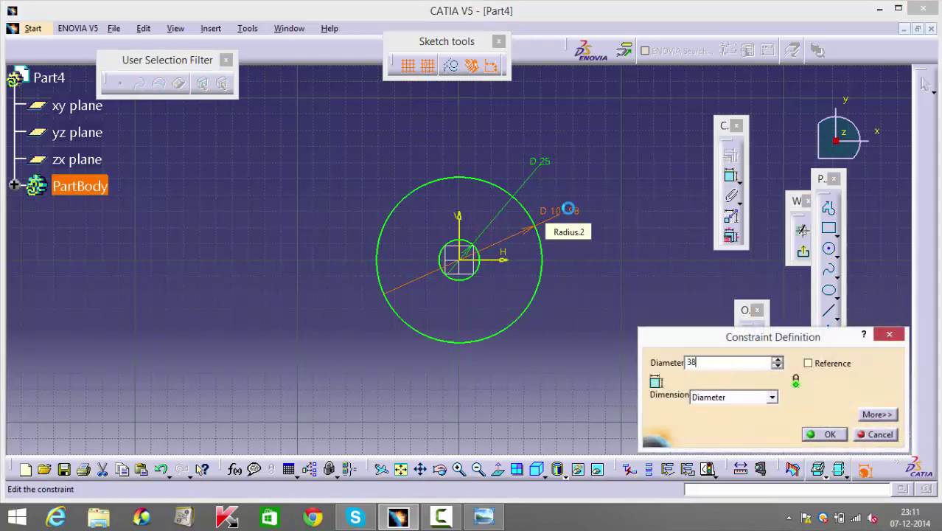
{"action": "key", "text": "Return"}
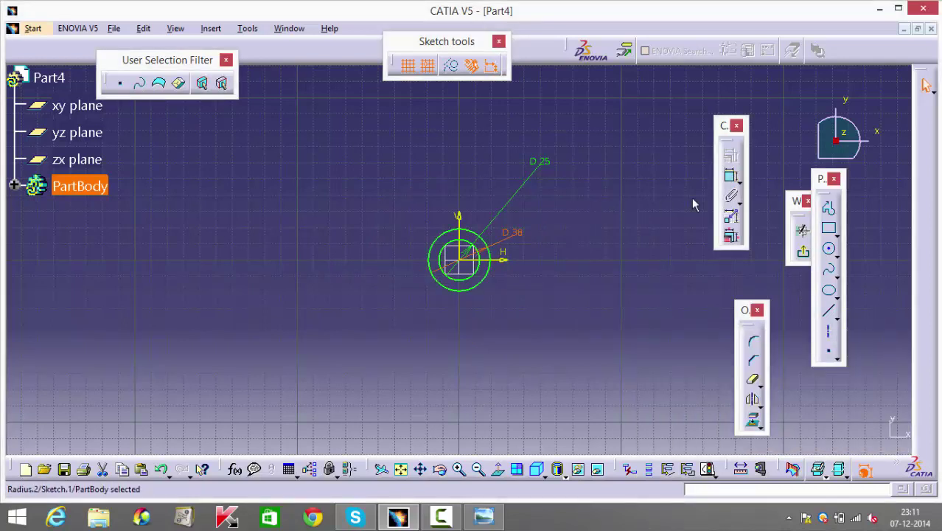
{"action": "left_click", "coordinate": [803, 252]}
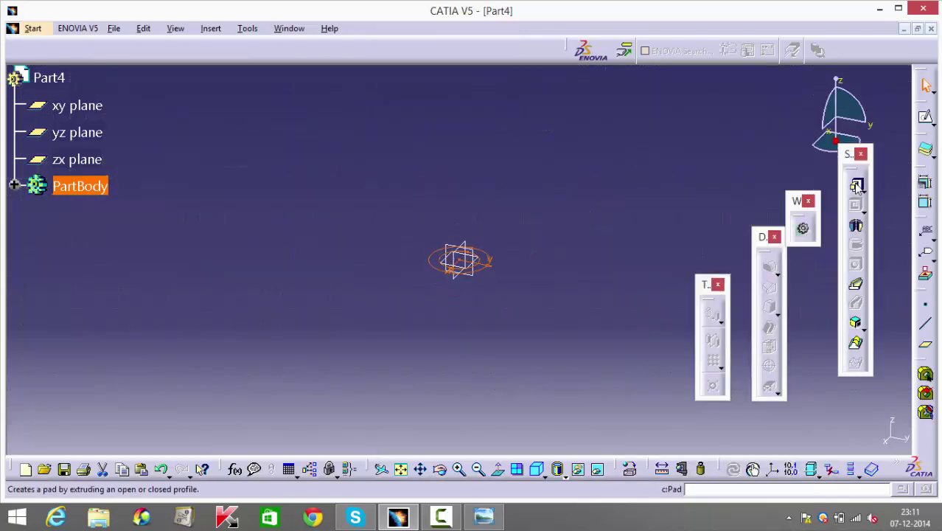
- Pad the ring profile with a length of 5 mm and mirrored extent
{"action": "left_click", "coordinate": [857, 185]}
{"action": "left_click", "coordinate": [761, 370]}
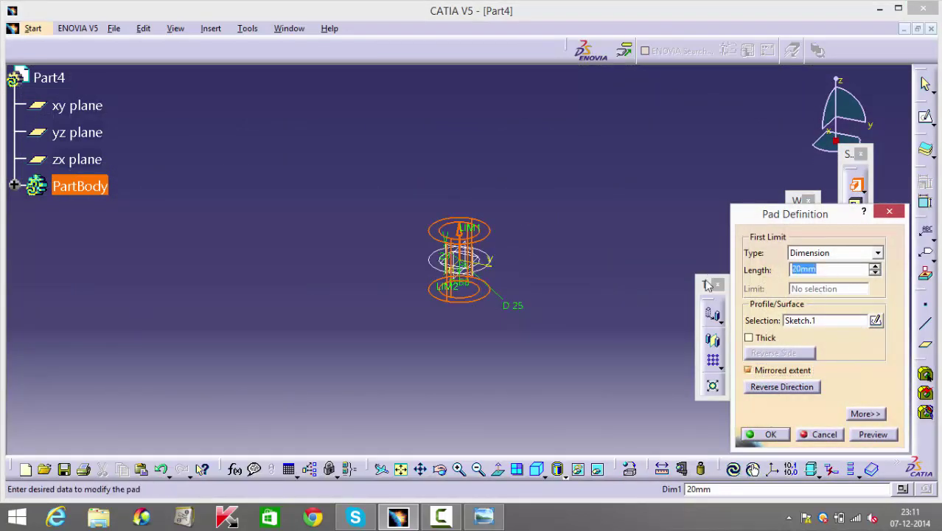
{"action": "type", "text": "5"}
{"action": "key", "text": "Return"}
{"action": "left_click", "coordinate": [592, 316]}
{"action": "middle_click_drag", "start_coordinate": [559, 337], "coordinate": [549, 230]}
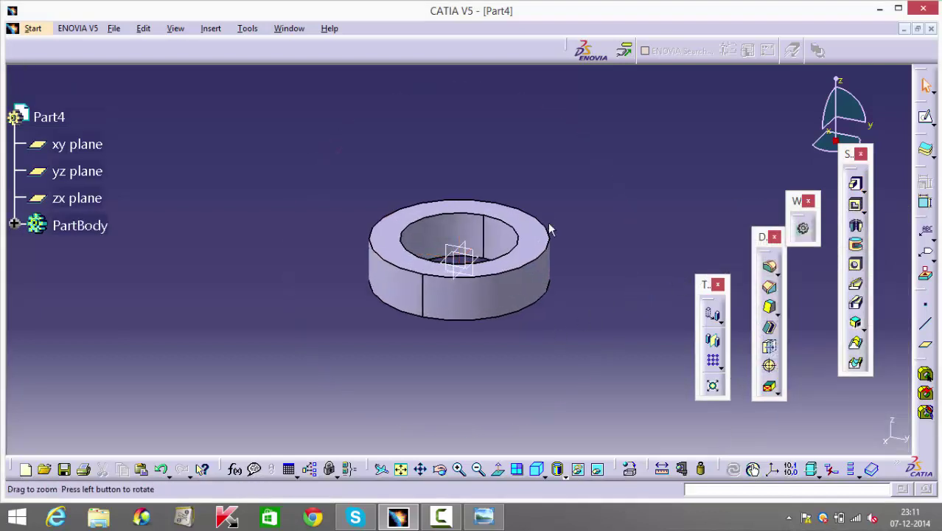
{"action": "left_click", "coordinate": [855, 265]}
{"action": "left_click", "coordinate": [436, 300]}
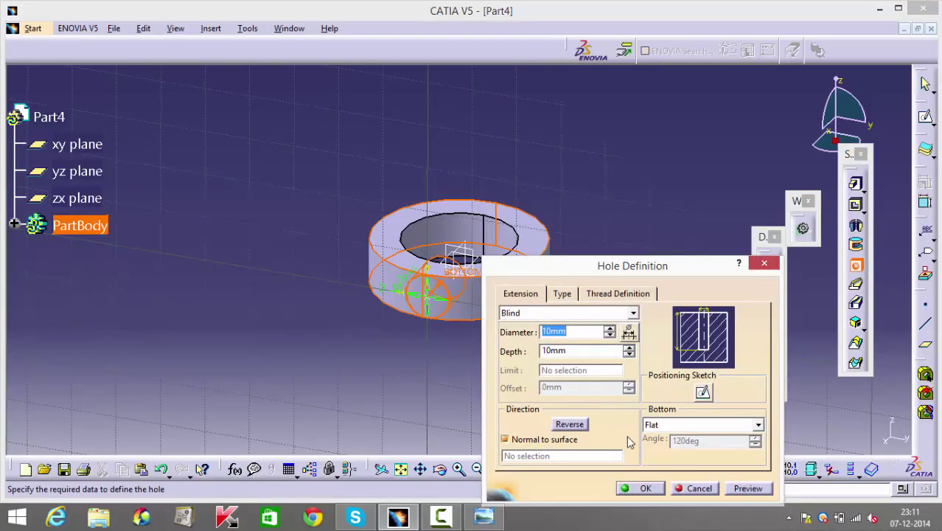
{"action": "left_click", "coordinate": [704, 489]}
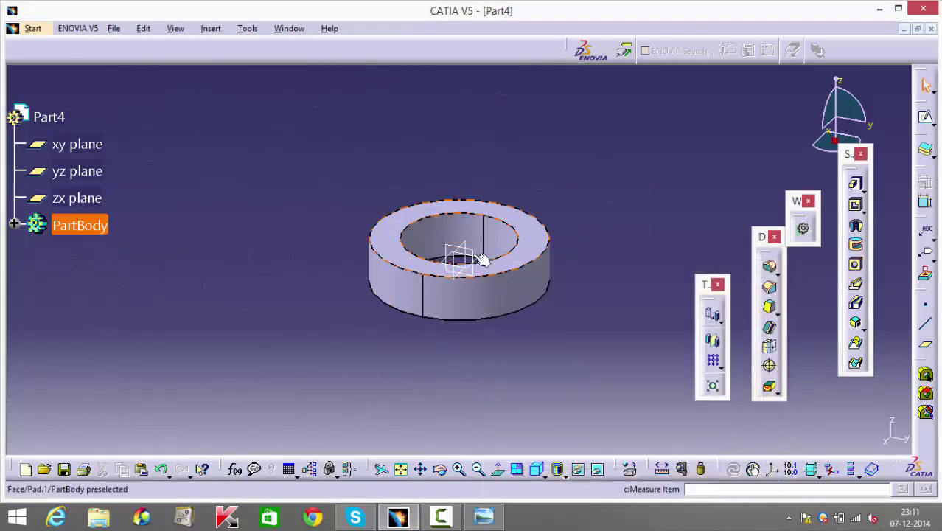
- Open a sketch on the yz plane through the ring's axis and draw a circle centred on the origin
{"action": "left_click", "coordinate": [479, 254]}
{"action": "left_click", "coordinate": [926, 116]}
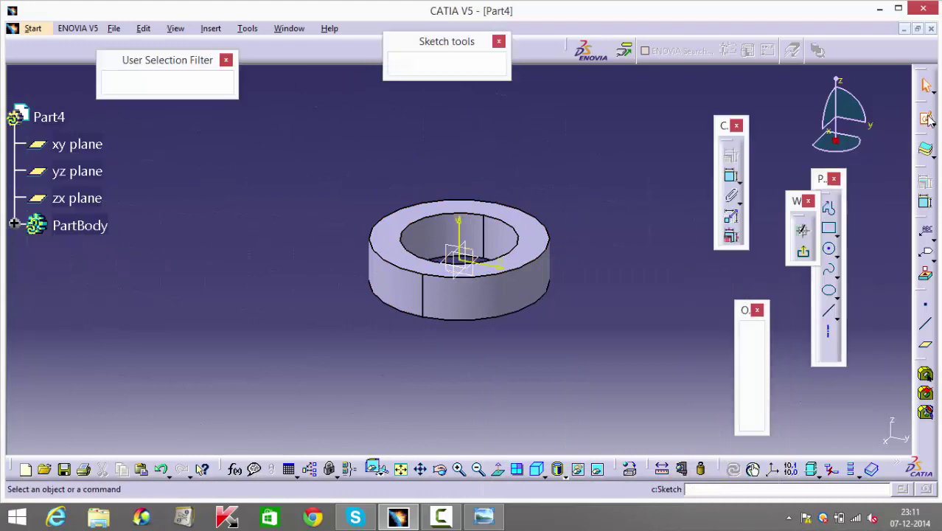
{"action": "left_click", "coordinate": [831, 250]}
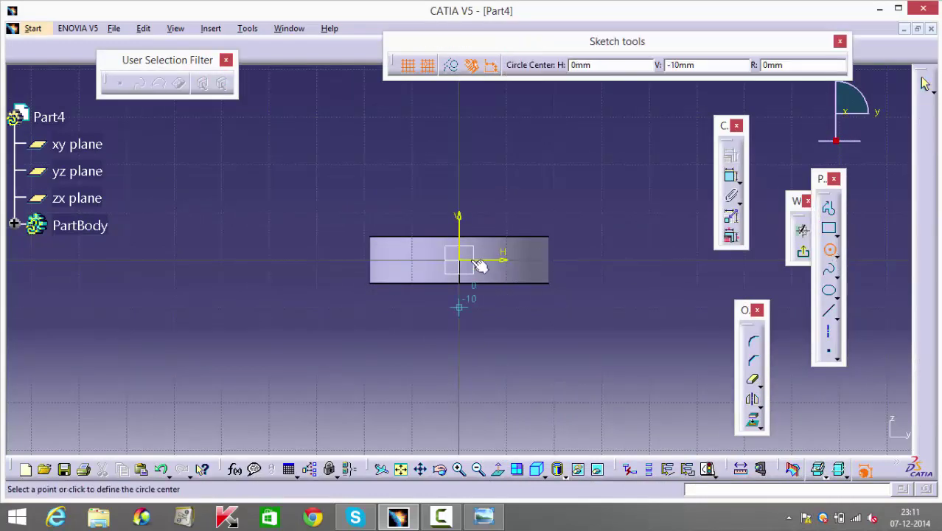
{"action": "left_click", "coordinate": [459, 260]}
{"action": "left_click", "coordinate": [468, 191]}
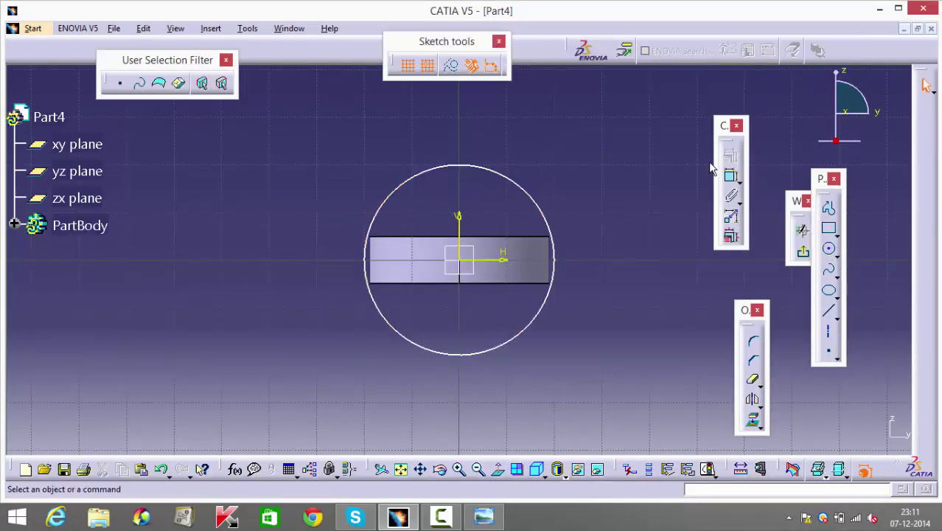
- Dimension the circle on the yz plane, set its diameter to 5 mm, and exit the sketch
{"action": "left_click", "coordinate": [733, 179]}
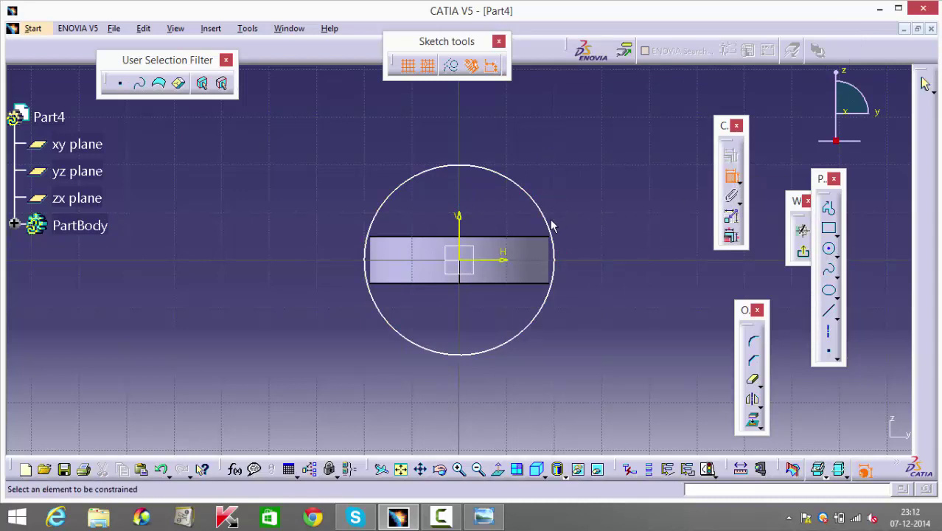
{"action": "left_click", "coordinate": [549, 224]}
{"action": "double_click", "coordinate": [574, 193]}
{"action": "type", "text": "5"}
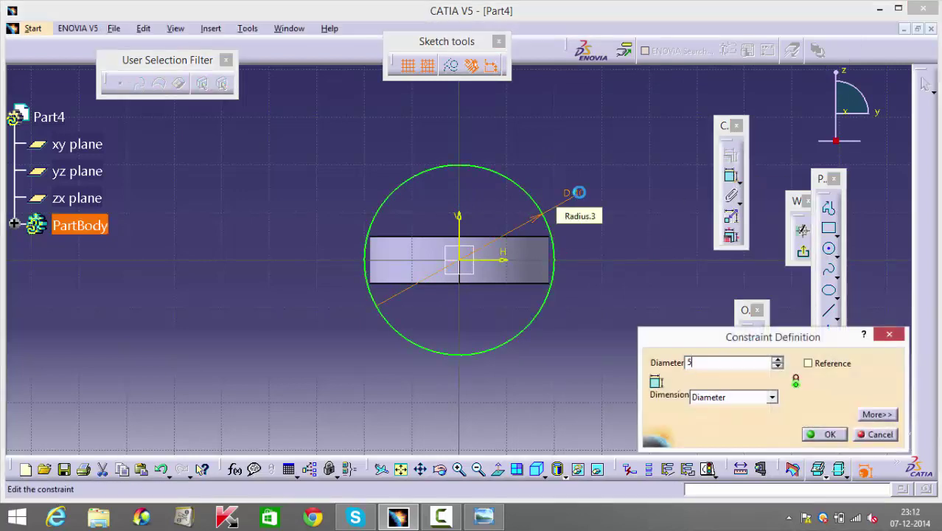
{"action": "key", "text": "Return"}
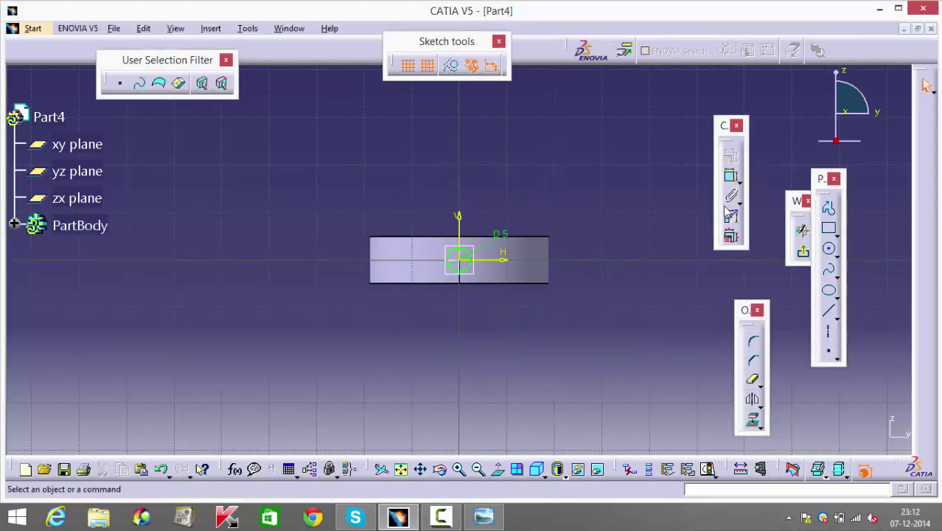
{"action": "left_click", "coordinate": [802, 252]}
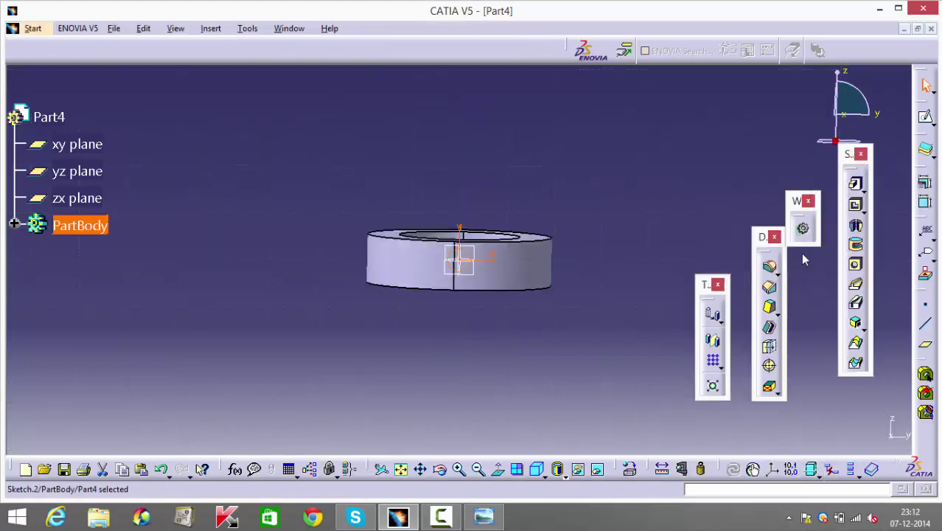
- Pocket the 5 mm circle with mirrored extent through both walls of the ring, and minimize the finished ring's document window
{"action": "left_click", "coordinate": [856, 209]}
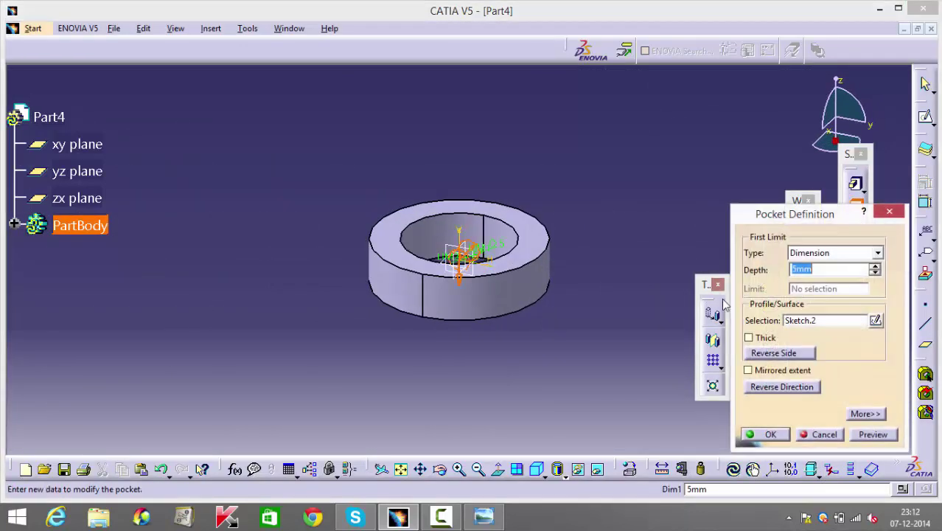
{"action": "left_click", "coordinate": [769, 371]}
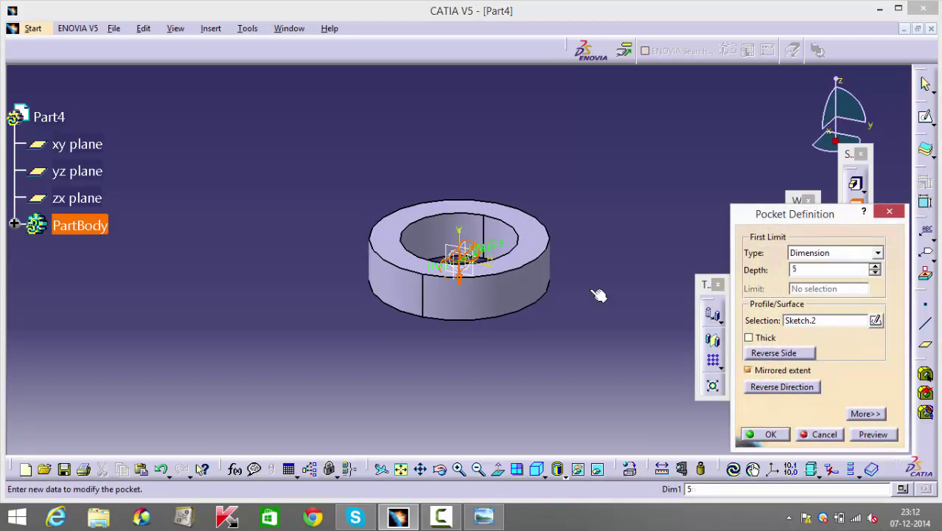
{"action": "key", "text": "Return"}
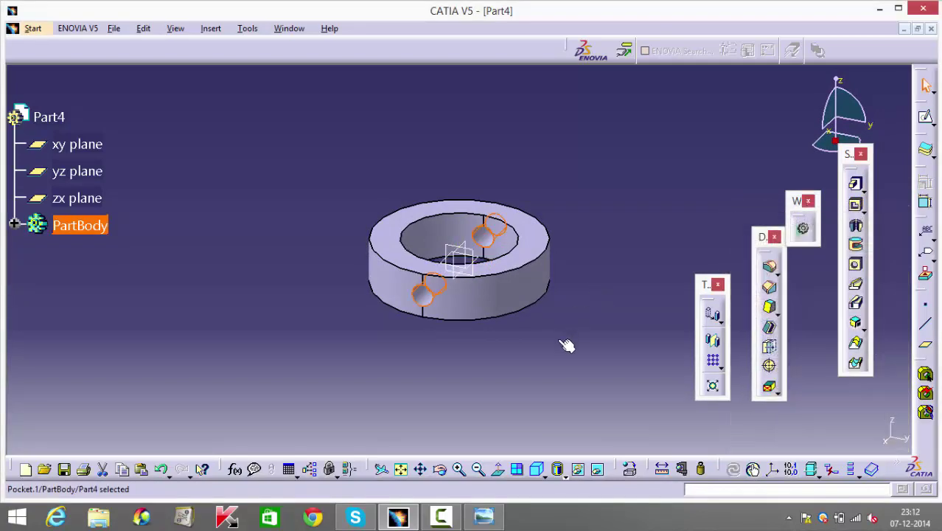
{"action": "middle_click_drag", "start_coordinate": [595, 303], "coordinate": [410, 254]}
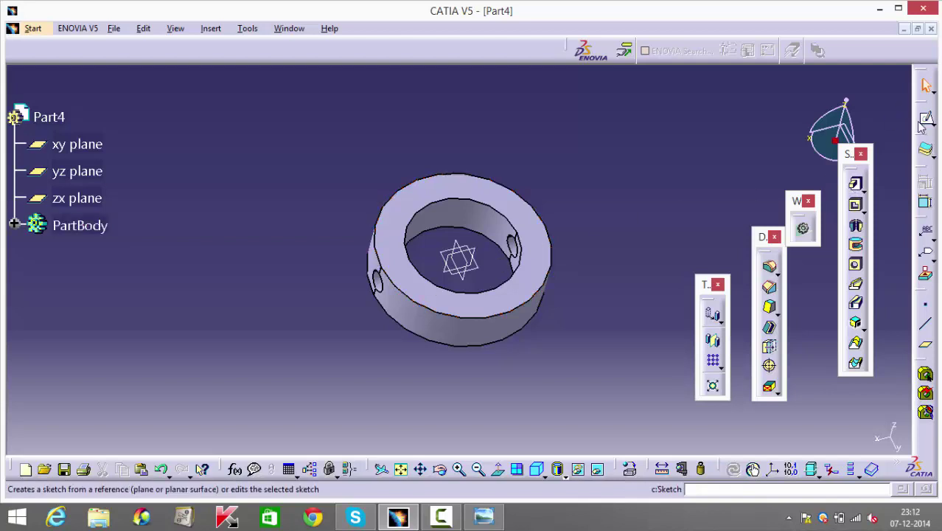
{"action": "left_click", "coordinate": [904, 28]}
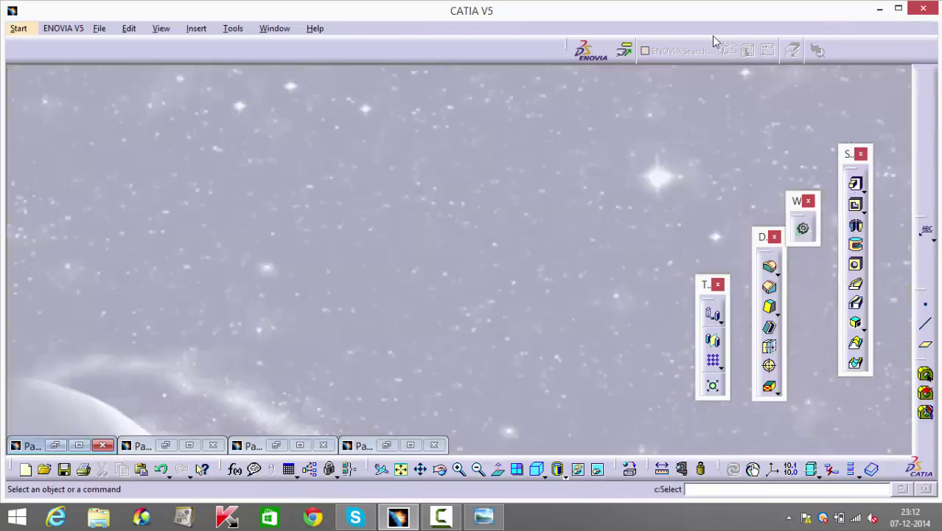
- Create another new part in Part Design, maximize its window and open a sketch on the yz plane
{"action": "left_click", "coordinate": [19, 28]}
{"action": "mouse_move", "coordinate": [65, 61]}
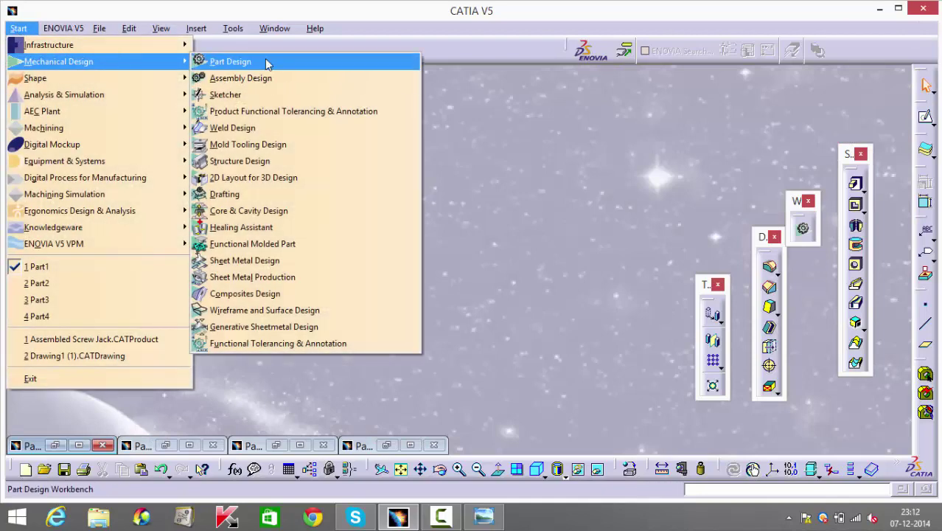
{"action": "left_click", "coordinate": [264, 62]}
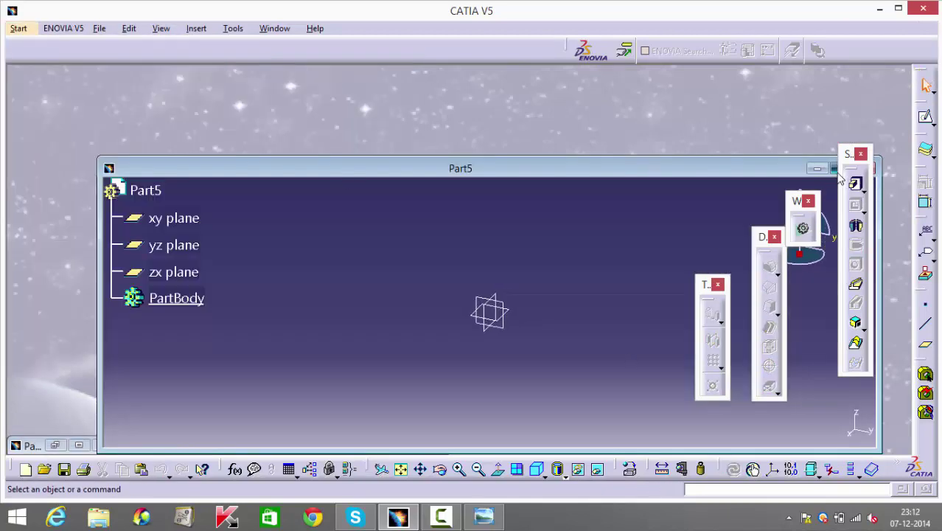
{"action": "left_click", "coordinate": [834, 169]}
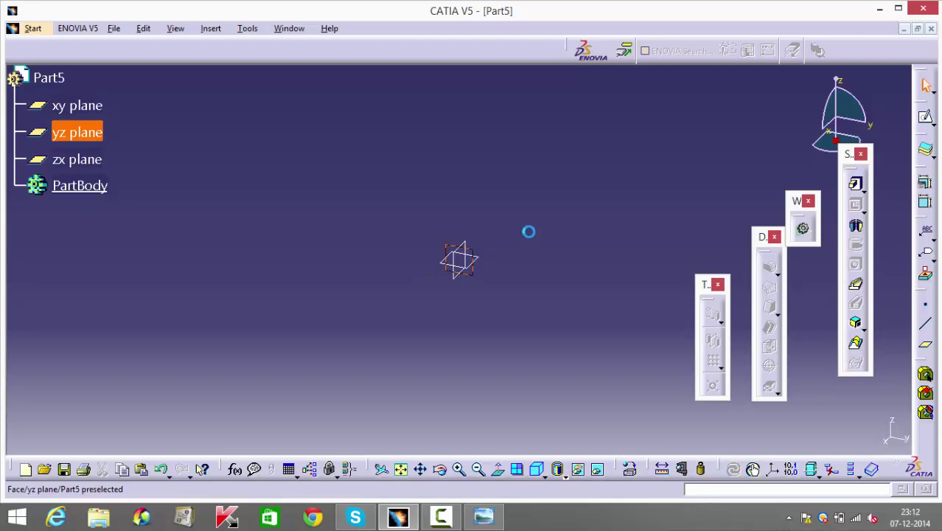
{"action": "left_click", "coordinate": [853, 185]}
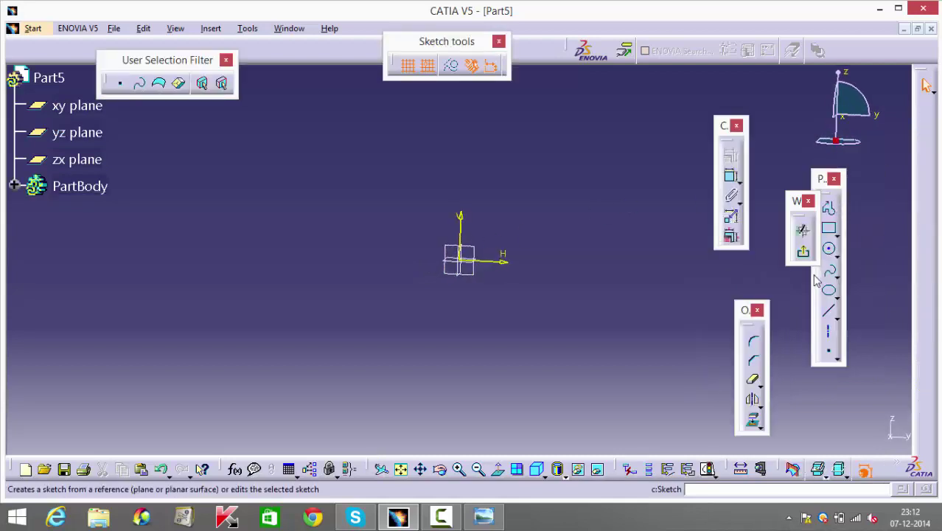
- Sketch an open profile spanning the vertical axis: a 20 mm left vertical, a sloping line about 150 mm long, and a 10 mm right vertical, both ending on the horizontal axis
{"action": "left_click", "coordinate": [830, 210]}
{"action": "left_click", "coordinate": [350, 255]}
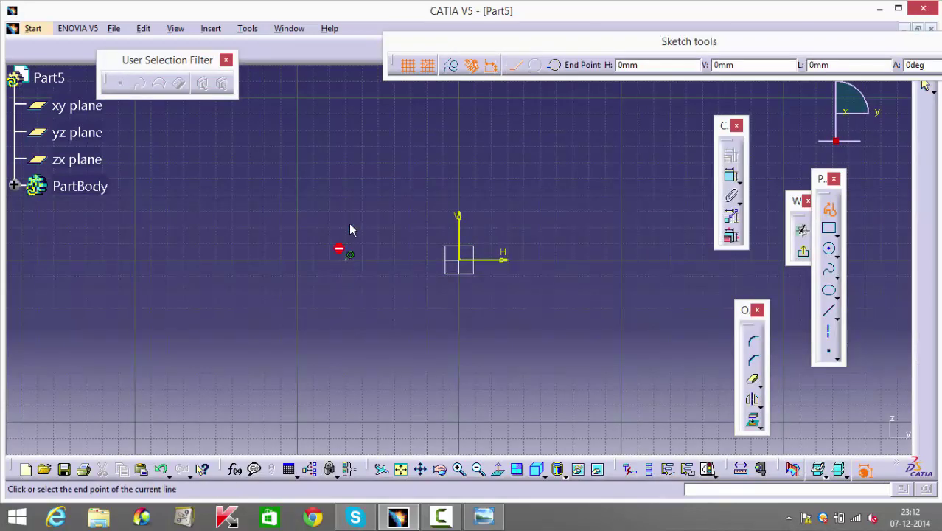
{"action": "left_click", "coordinate": [348, 228]}
{"action": "left_click", "coordinate": [590, 242]}
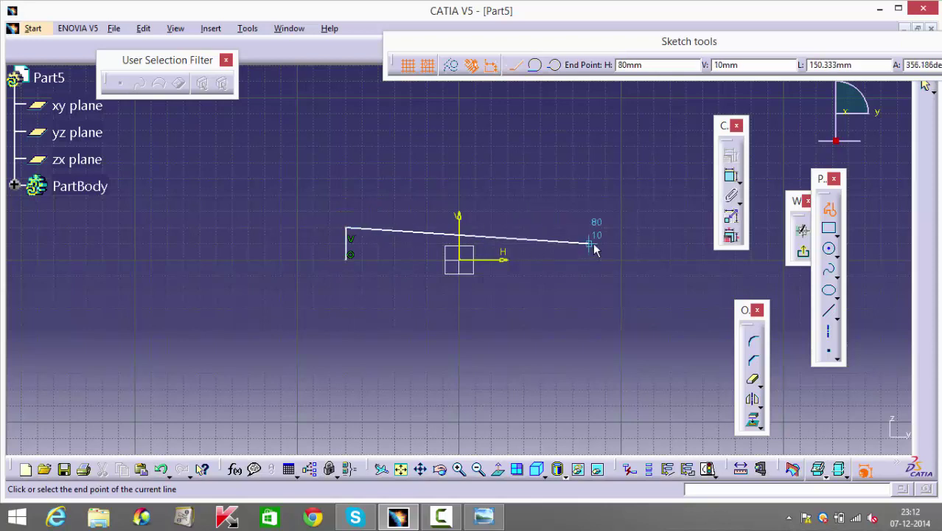
{"action": "left_click", "coordinate": [591, 258]}
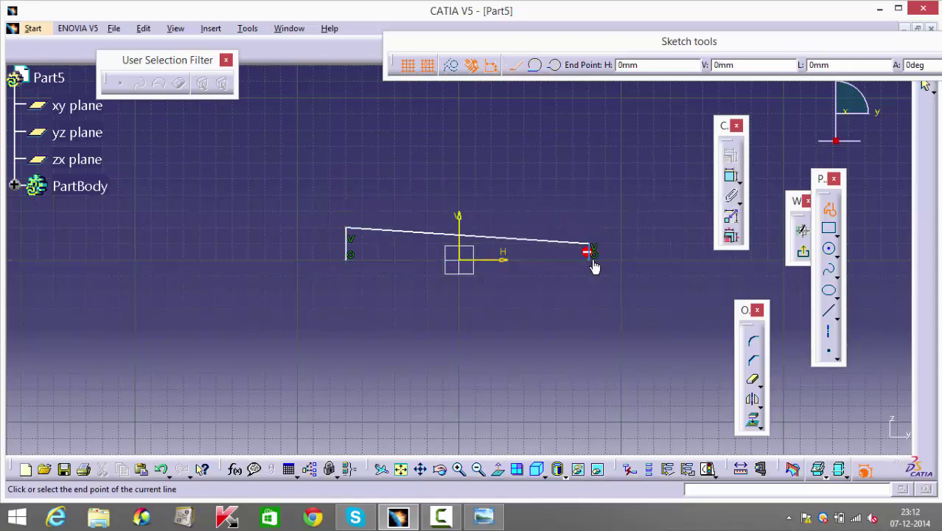
- Constrain the profile's two vertical end lines to be symmetric about the sketch's vertical axis
{"action": "left_click", "coordinate": [829, 228]}
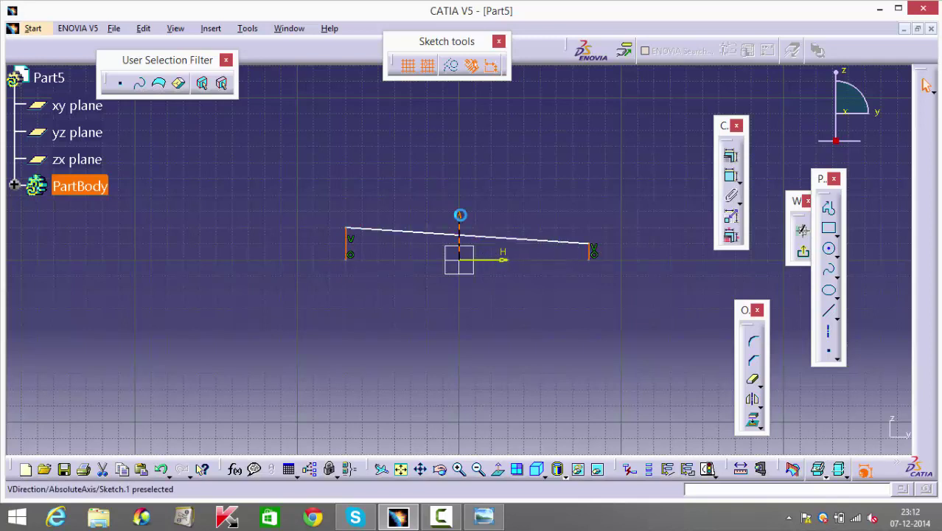
{"action": "left_click", "coordinate": [732, 158]}
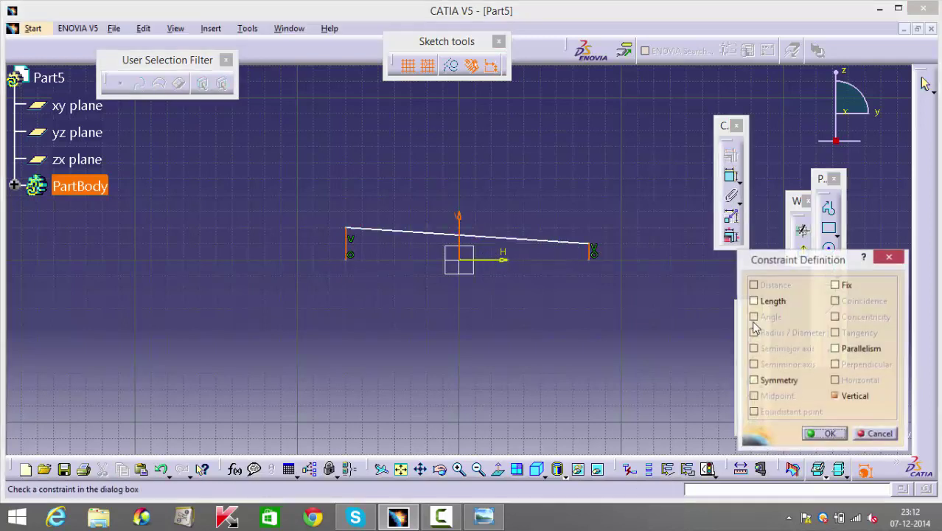
{"action": "left_click", "coordinate": [770, 380]}
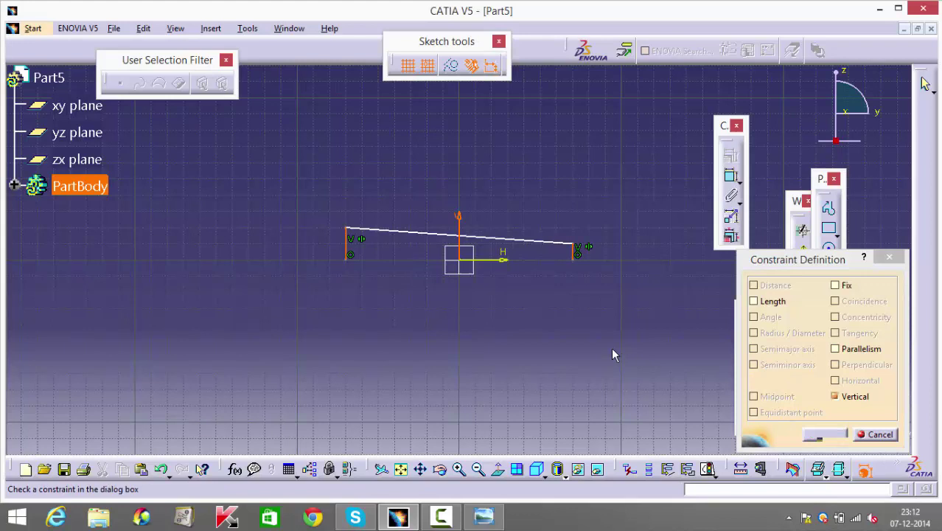
{"action": "left_click", "coordinate": [754, 381]}
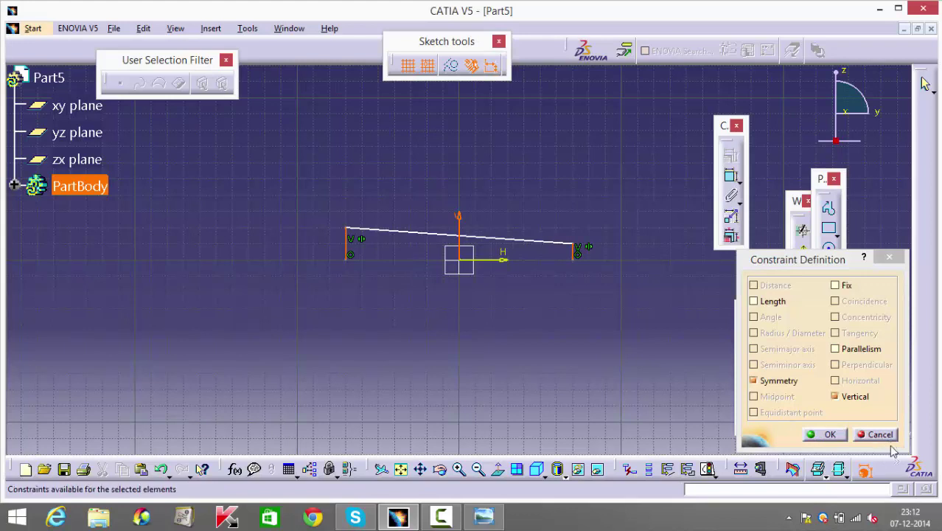
{"action": "left_click", "coordinate": [826, 434]}
- Dimension the left vertical line's length and set it to 6.5 mm
{"action": "left_click", "coordinate": [732, 176]}
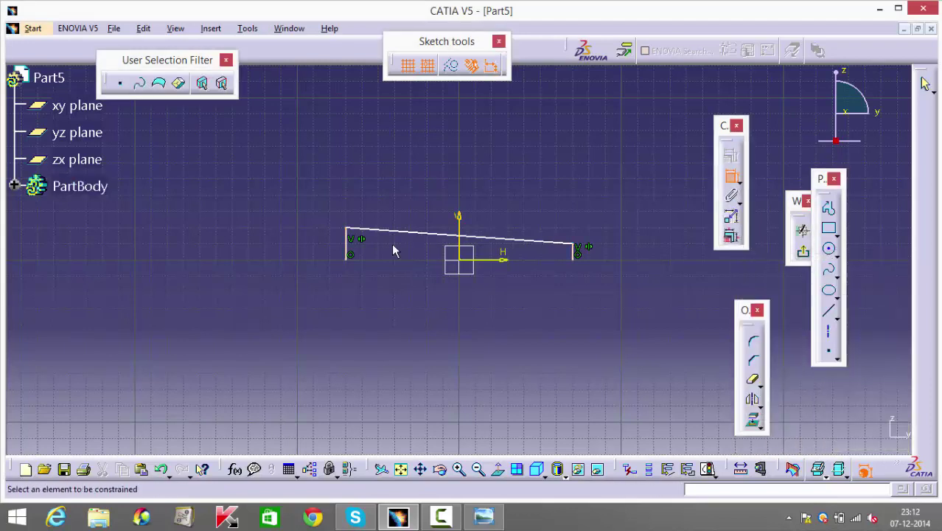
{"action": "left_click", "coordinate": [347, 247]}
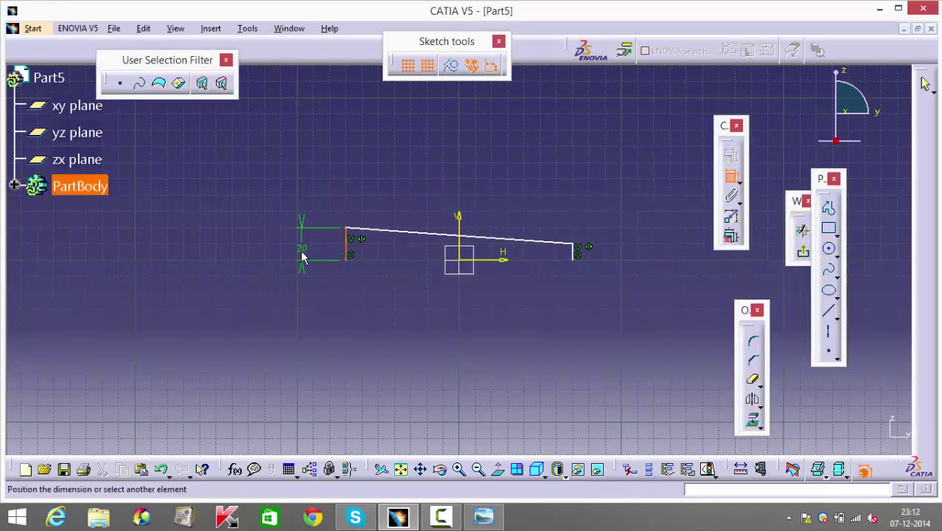
{"action": "left_click", "coordinate": [304, 254]}
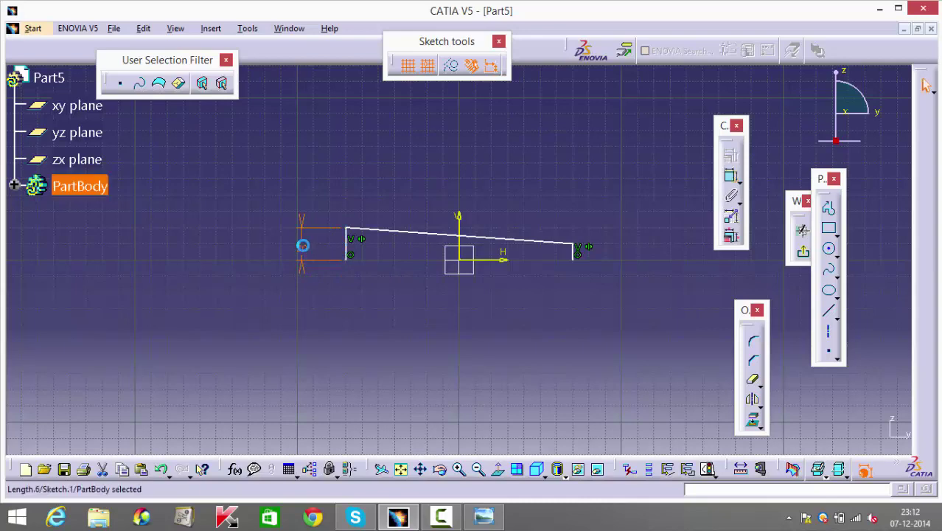
{"action": "double_click", "coordinate": [302, 248]}
{"action": "type", "text": "6.5"}
{"action": "key", "text": "Return"}
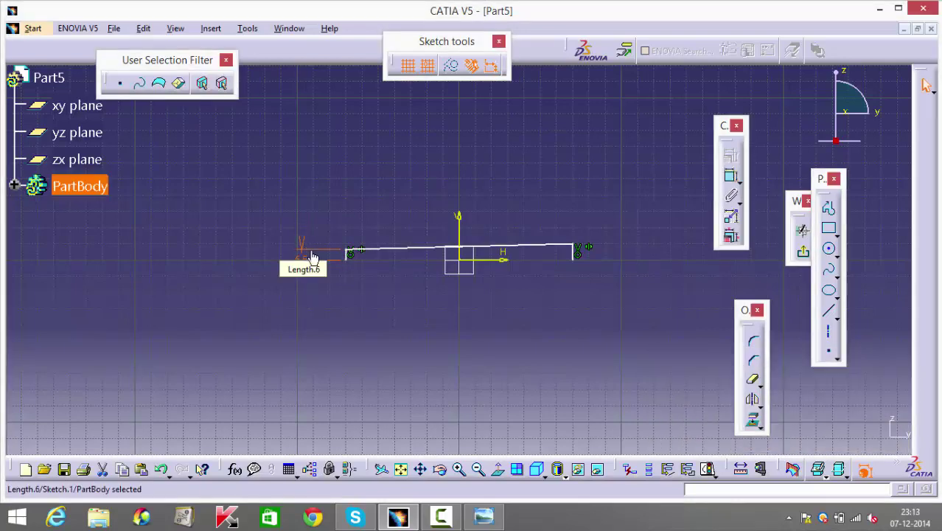
- Dimension the right vertical line's length and set it to 5.5 mm
{"action": "mouse_move", "coordinate": [457, 316]}
{"action": "middle_mouse_down"}
{"action": "mouse_move", "coordinate": [443, 189]}
{"action": "mouse_move", "coordinate": [461, 342]}
{"action": "middle_mouse_up"}
{"action": "scroll", "coordinate": [454, 301], "scroll_direction": "up", "scroll_amount": 1}
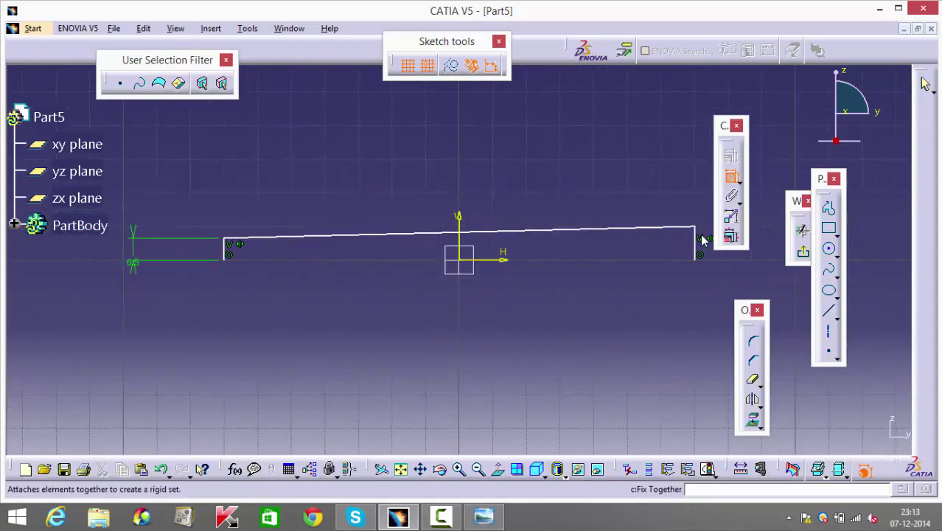
{"action": "left_click", "coordinate": [730, 176]}
{"action": "left_click", "coordinate": [696, 251]}
{"action": "middle_click_drag", "start_coordinate": [713, 263], "coordinate": [609, 286]}
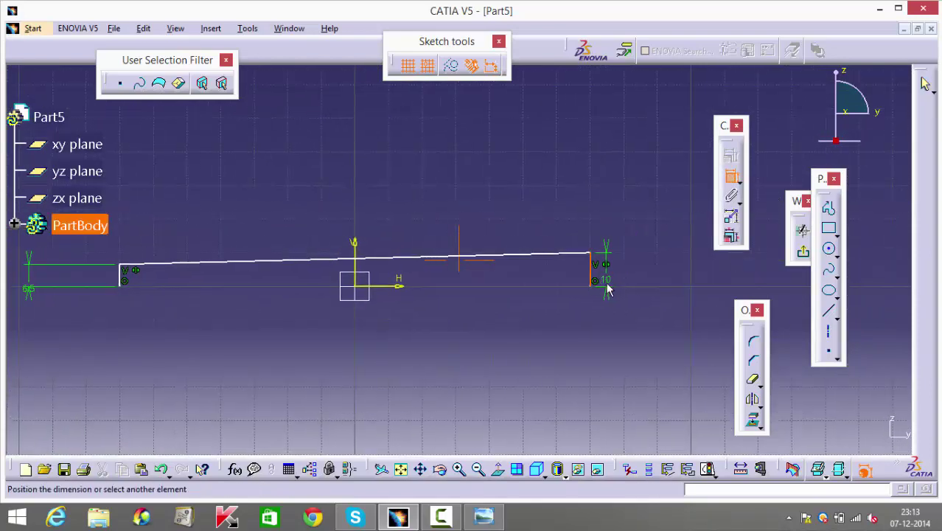
{"action": "left_click", "coordinate": [622, 273]}
{"action": "double_click", "coordinate": [628, 268]}
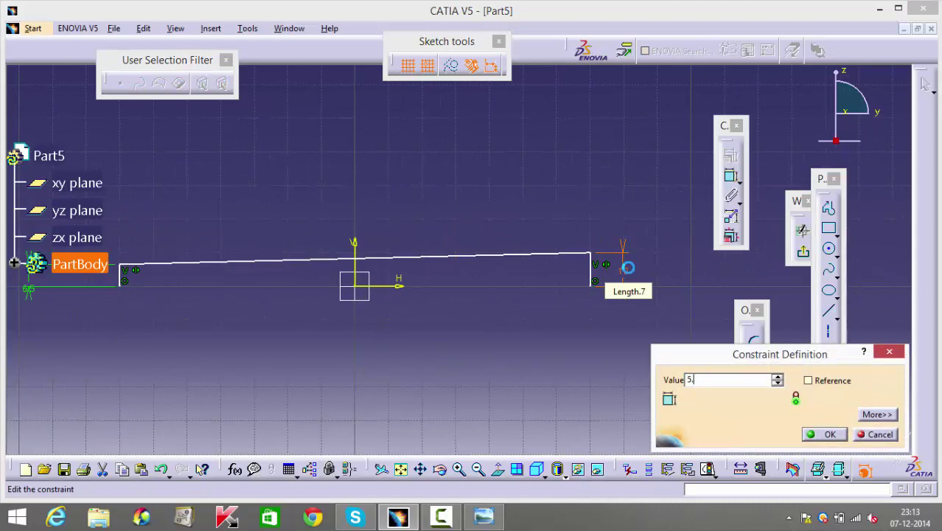
{"action": "key", "text": "Return"}
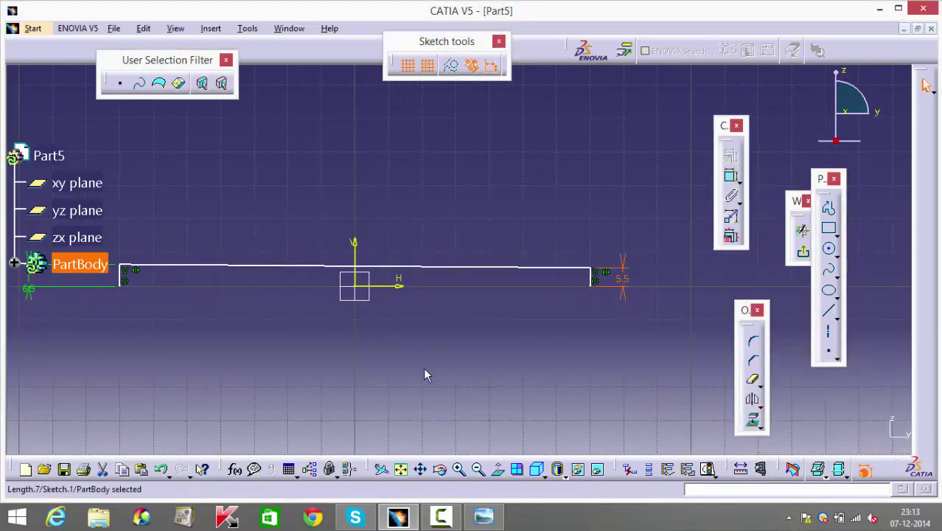
{"action": "middle_click_drag", "start_coordinate": [442, 424], "coordinate": [441, 425]}
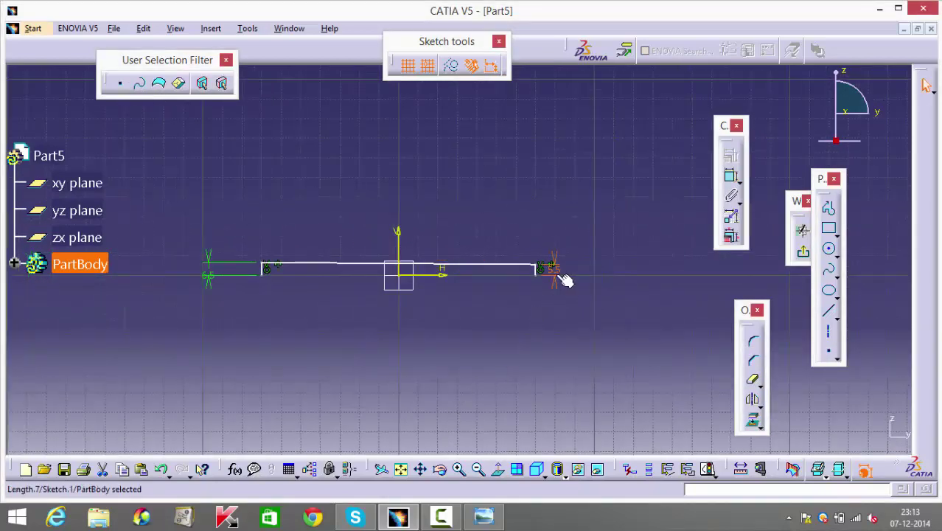
- Dimension the sloping line's length and set it to 44 mm
{"action": "left_click", "coordinate": [730, 176]}
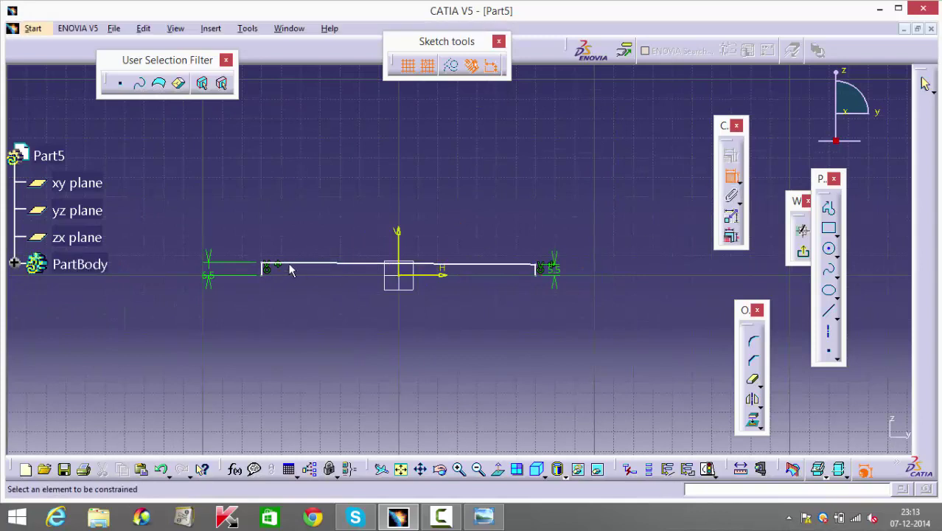
{"action": "left_click", "coordinate": [326, 264]}
{"action": "left_click", "coordinate": [327, 207]}
{"action": "double_click", "coordinate": [329, 207]}
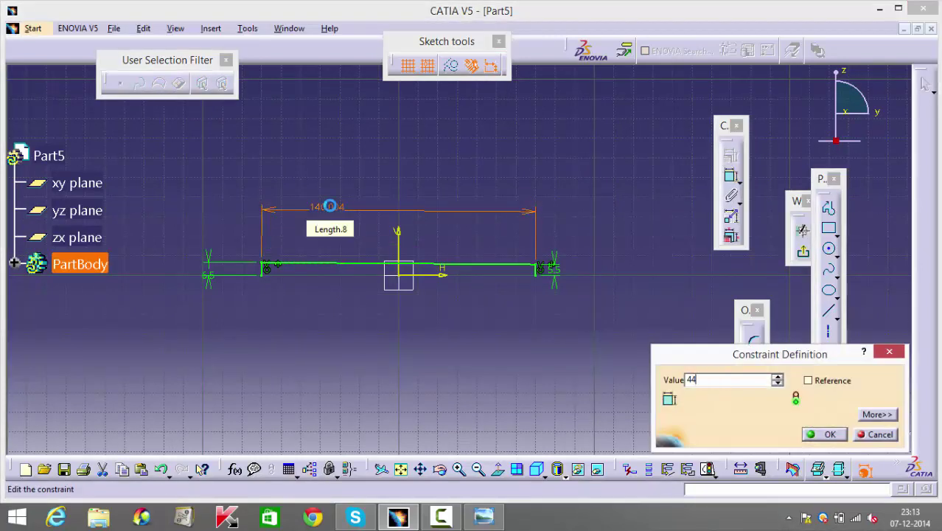
{"action": "type", "text": "44"}
{"action": "key", "text": "Return"}
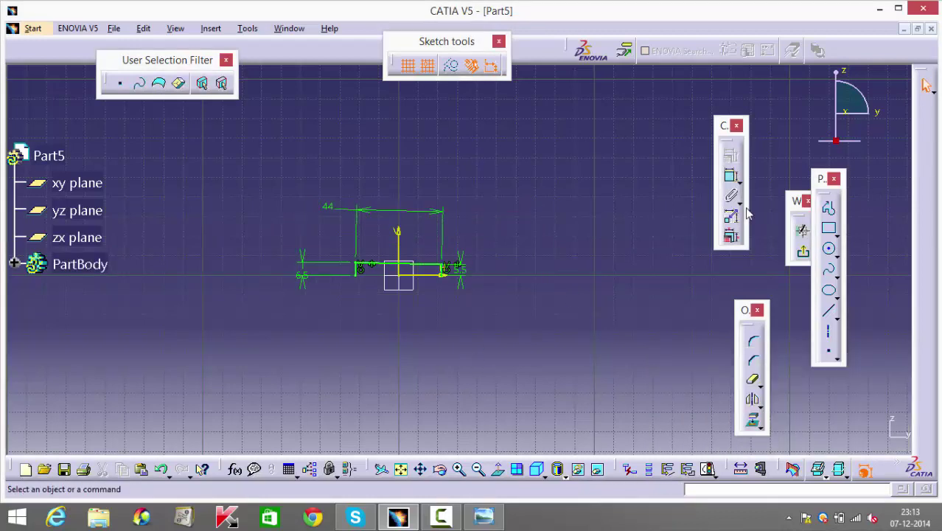
- Exit the sketch and revolve the profile 360 degrees about the horizontal axis as a Shaft
{"action": "left_click", "coordinate": [803, 251]}
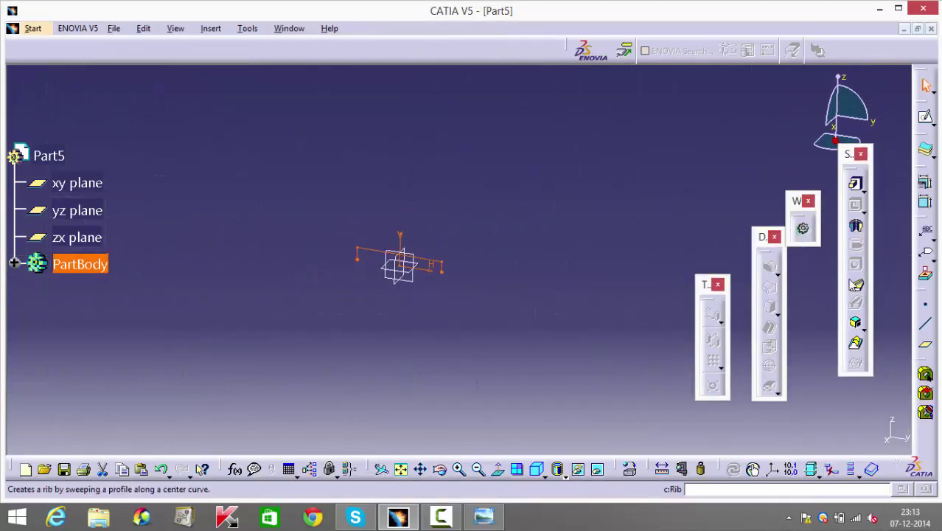
{"action": "left_click", "coordinate": [855, 226]}
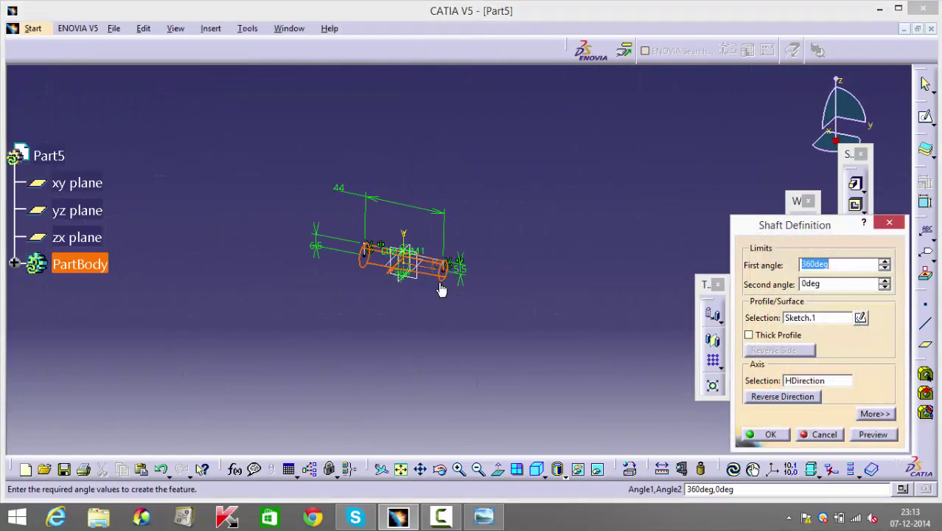
{"action": "left_click", "coordinate": [770, 434]}
{"action": "middle_click_drag", "start_coordinate": [459, 349], "coordinate": [494, 382]}
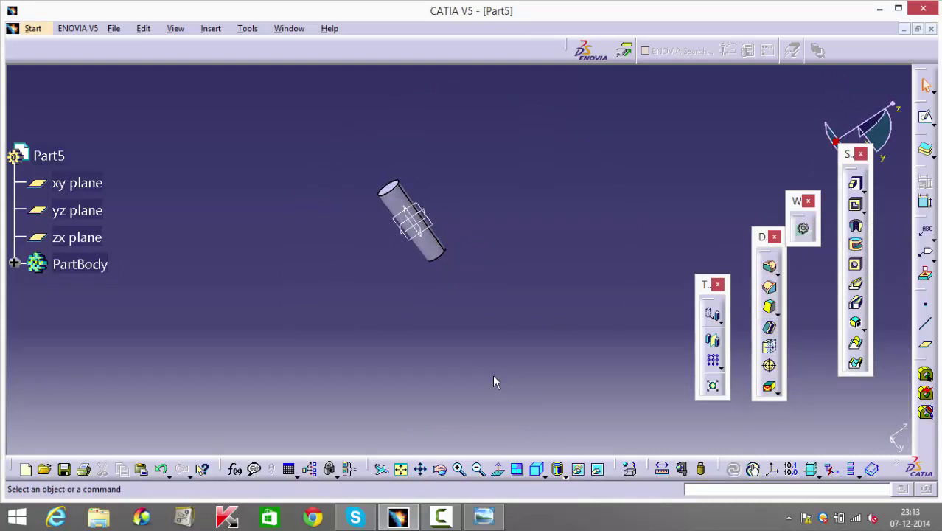
- Reopen the shaft's profile sketch and set the right vertical line's length to 5.5/2 mm
{"action": "double_click", "coordinate": [435, 254]}
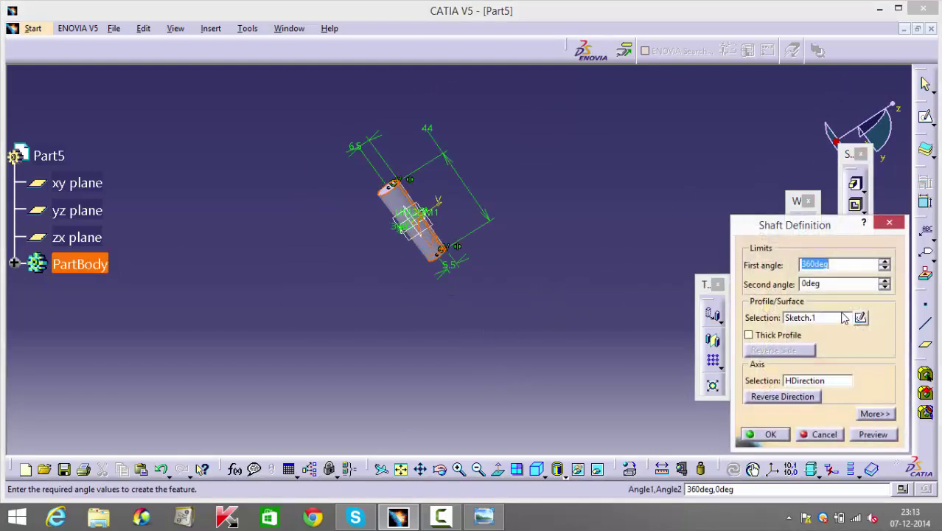
{"action": "left_click", "coordinate": [860, 317]}
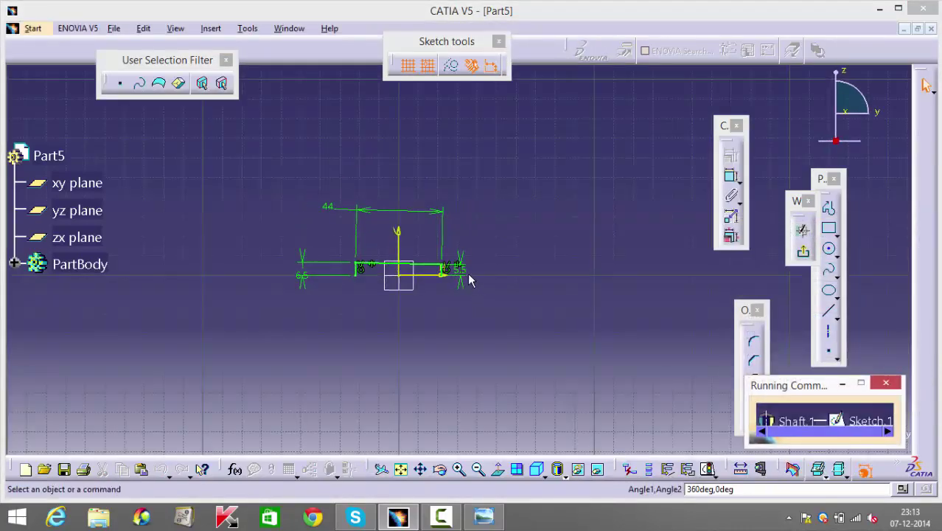
{"action": "double_click", "coordinate": [462, 270]}
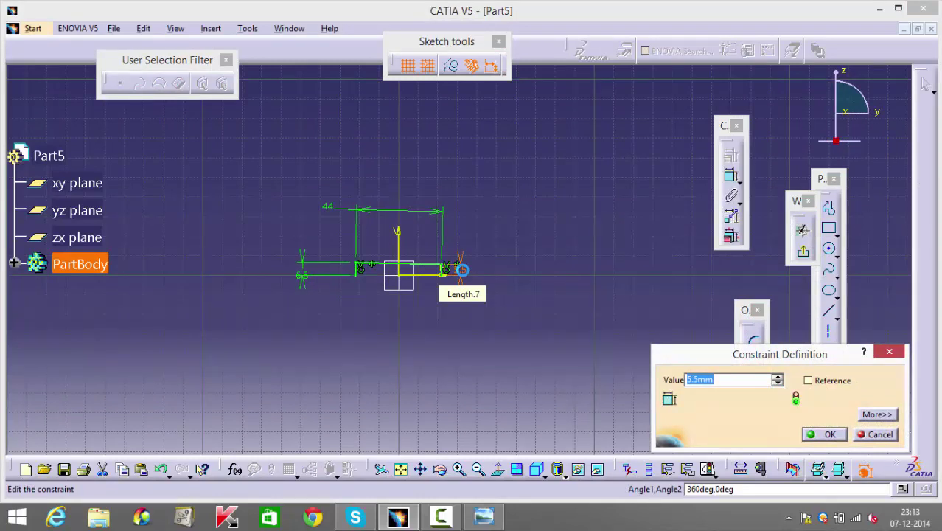
{"action": "type", "text": "5.5/2"}
{"action": "key", "text": "Return"}
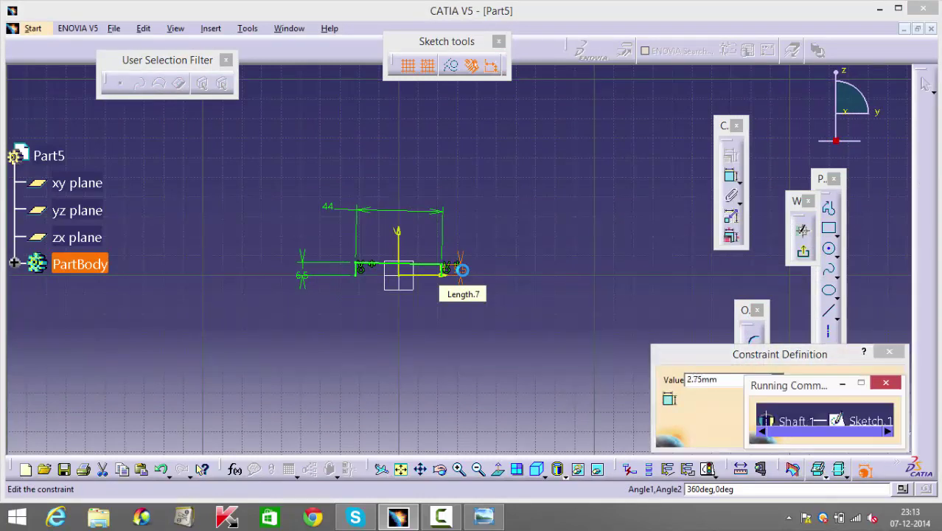
- Set the left vertical line's length to 6.5/2 mm, and exit the sketch to rebuild the 360-degree shaft
{"action": "double_click", "coordinate": [303, 272]}
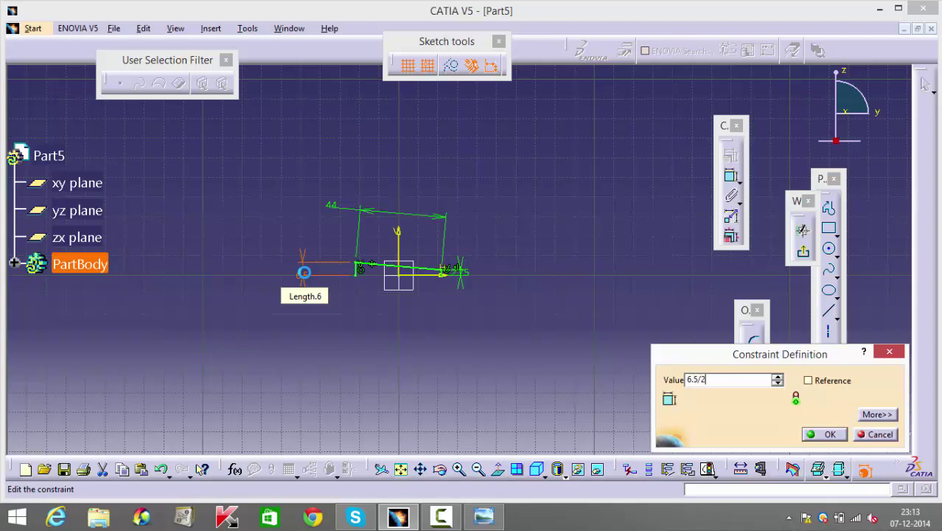
{"action": "key", "text": "Return"}
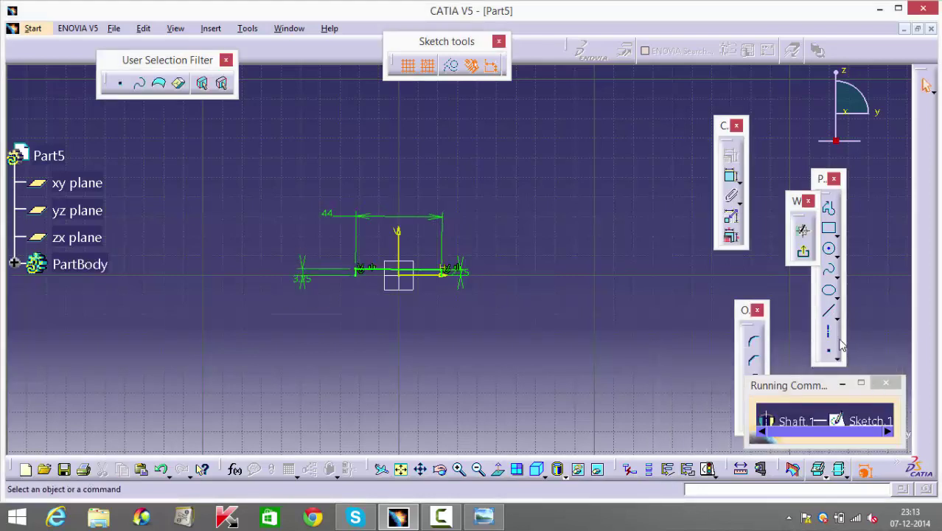
{"action": "left_click", "coordinate": [803, 252]}
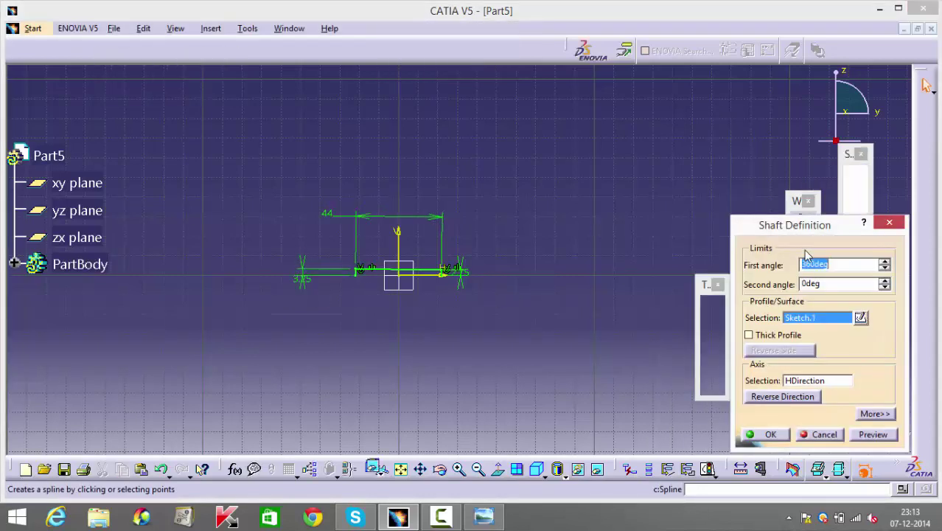
{"action": "left_click", "coordinate": [768, 434]}
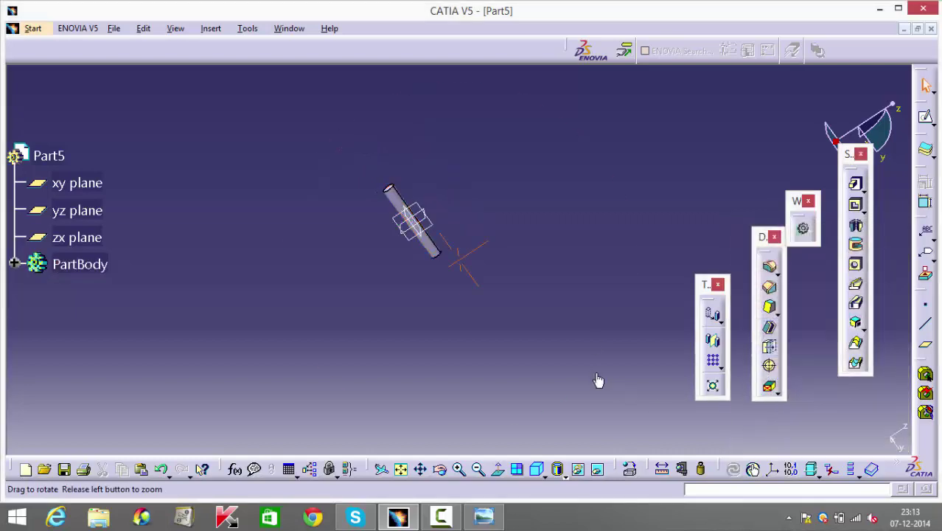
{"action": "middle_click_drag", "start_coordinate": [599, 380], "coordinate": [493, 248]}
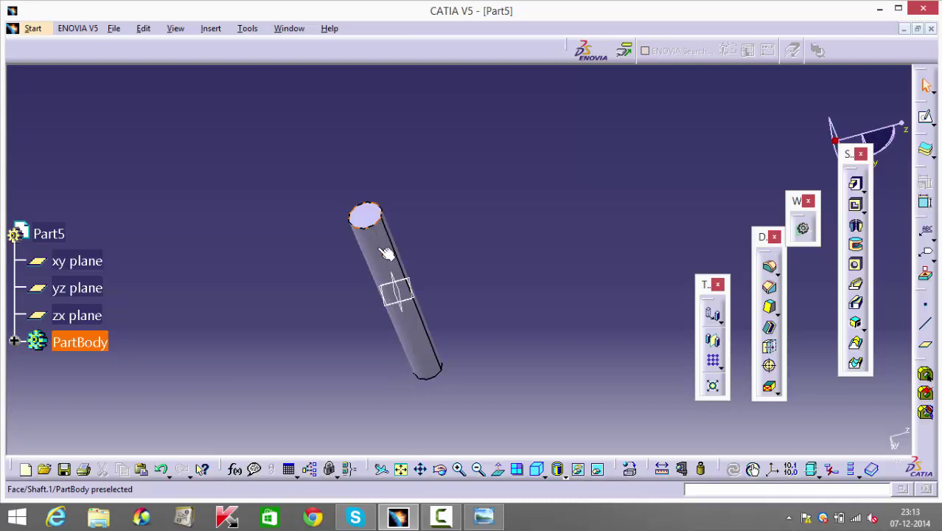
- Minimize the tapered pin's document, and review the fork in Part1 and the eye in Part2, minimizing each window again
{"action": "left_click", "coordinate": [904, 30]}
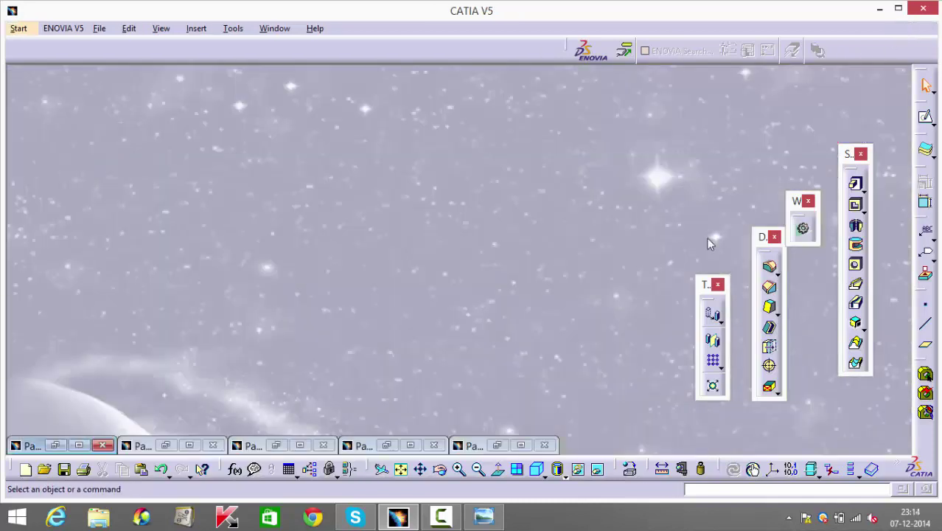
{"action": "left_click", "coordinate": [79, 446]}
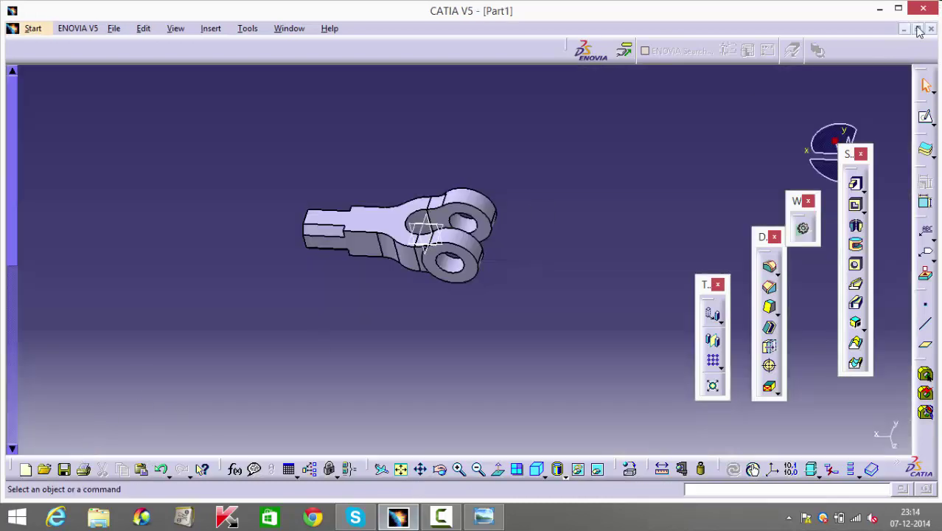
{"action": "left_click", "coordinate": [905, 29]}
{"action": "left_click", "coordinate": [193, 447]}
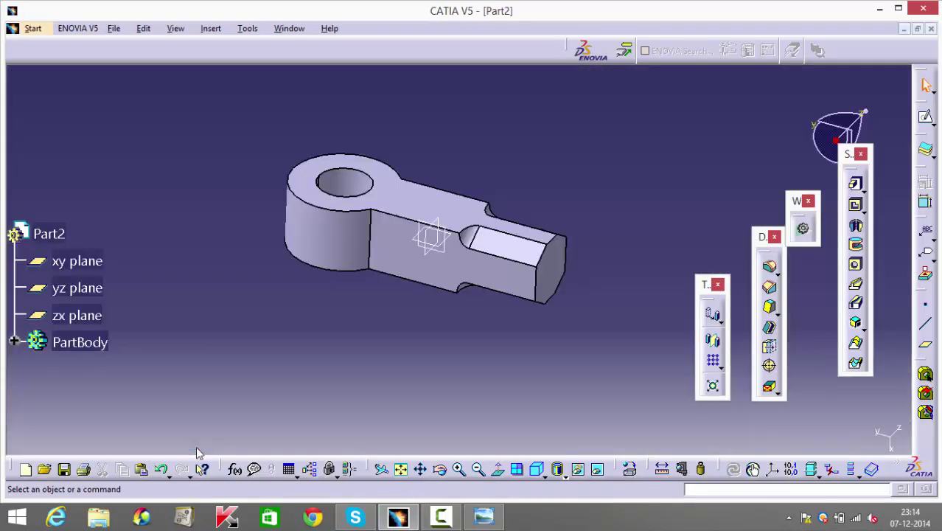
{"action": "left_click", "coordinate": [905, 30]}
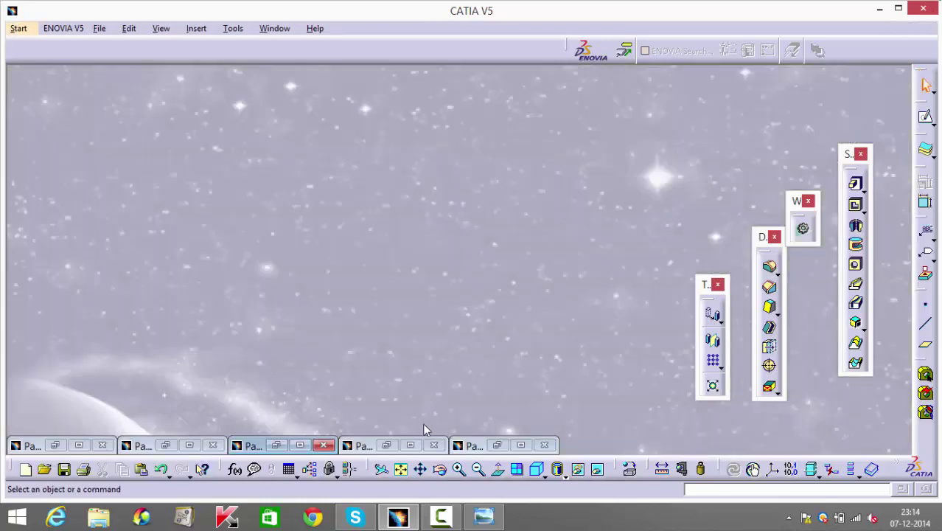
- Review the collar in Part4 and the tapered pin in Part5, minimizing each document window again
{"action": "left_click", "coordinate": [411, 445]}
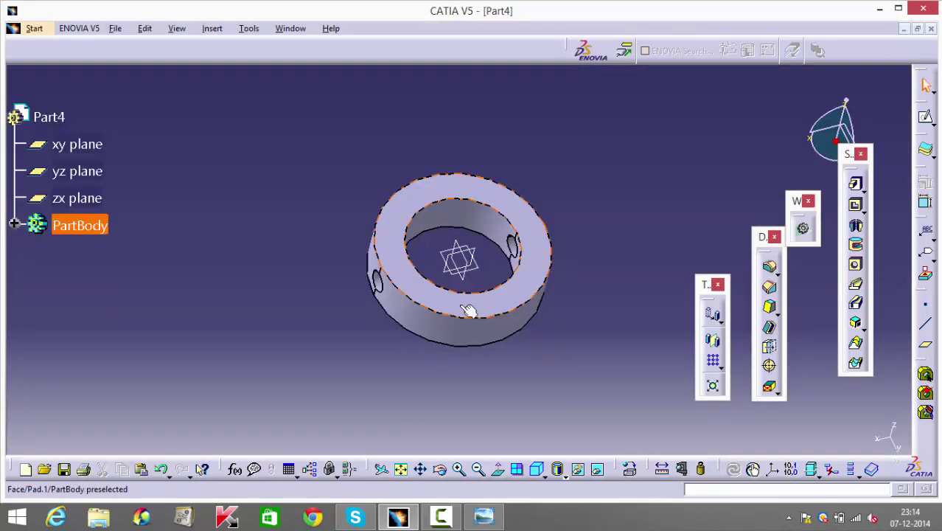
{"action": "left_click", "coordinate": [905, 29]}
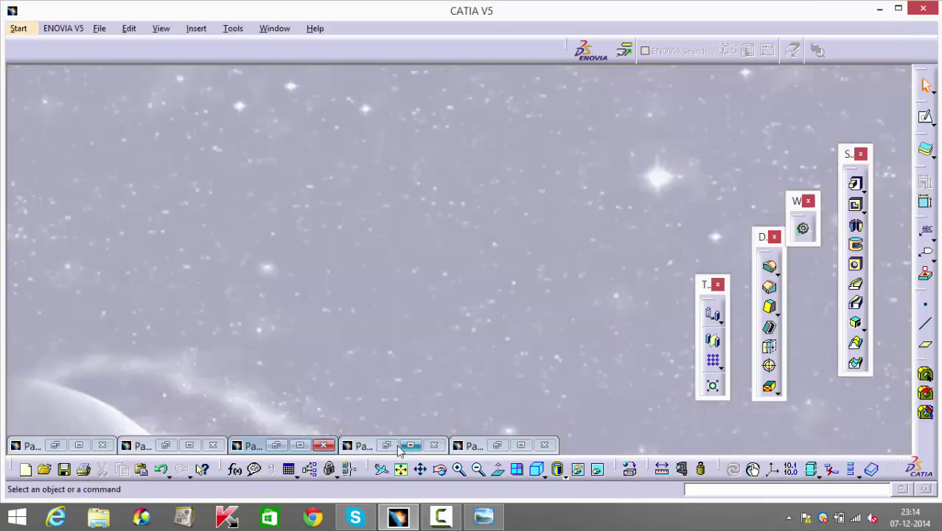
{"action": "left_click", "coordinate": [399, 446]}
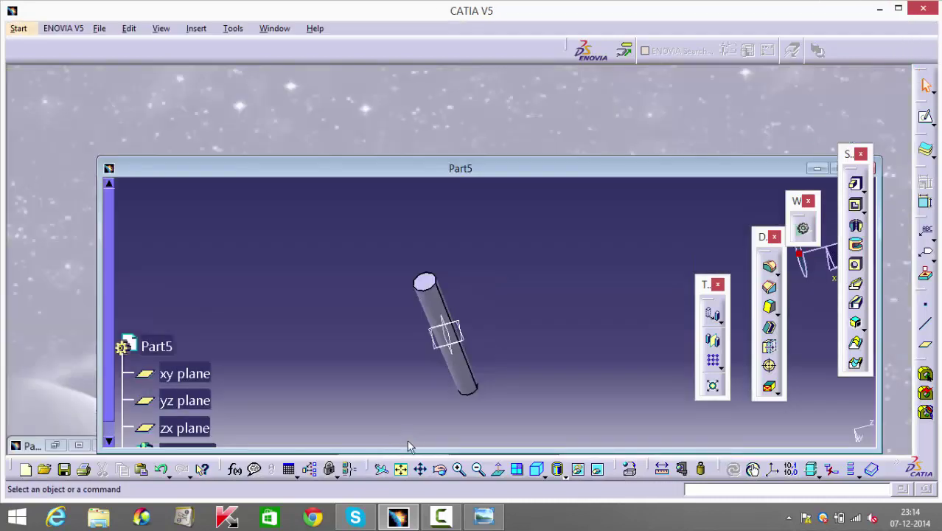
{"action": "left_click", "coordinate": [816, 170]}
{"action": "left_click", "coordinate": [520, 445]}
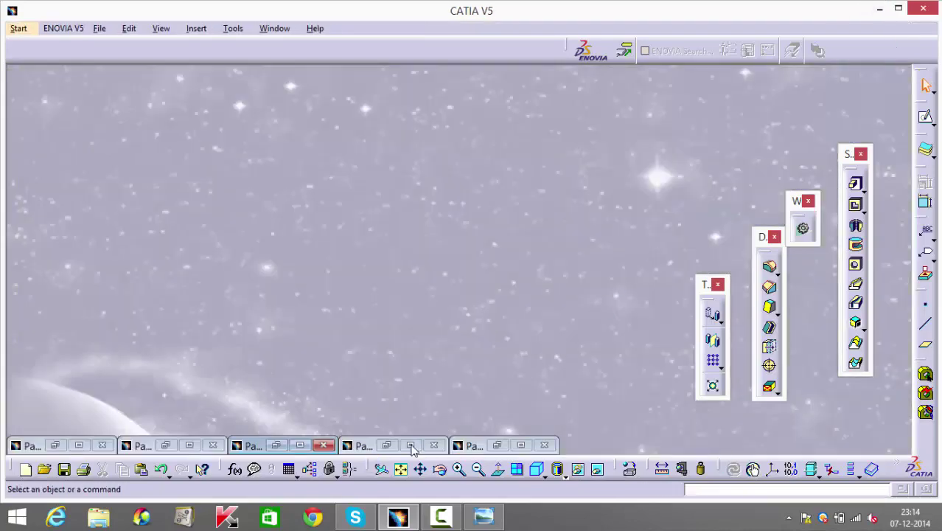
{"action": "left_click", "coordinate": [411, 445]}
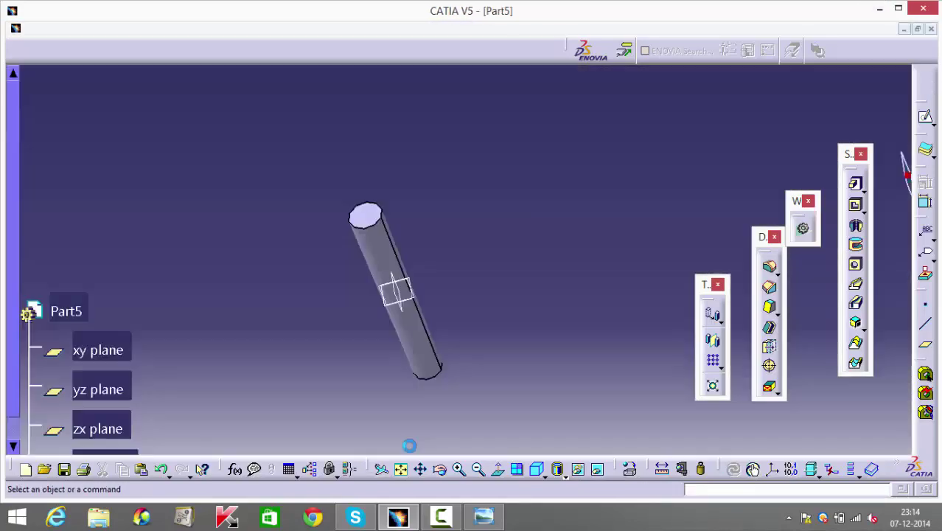
{"action": "left_click", "coordinate": [904, 29]}
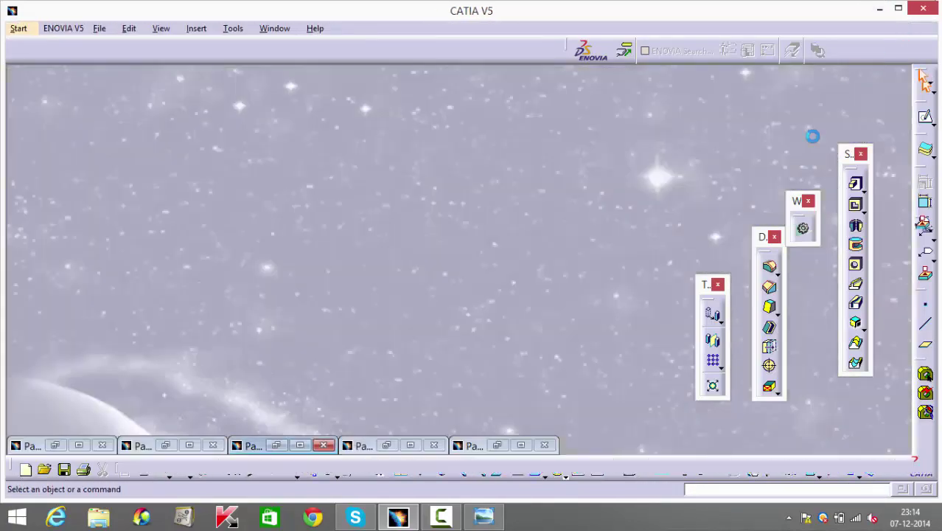
- Maximize the Part3 document and examine the knuckle pin's head, shank and cross hole from another angle
{"action": "left_click", "coordinate": [300, 446]}
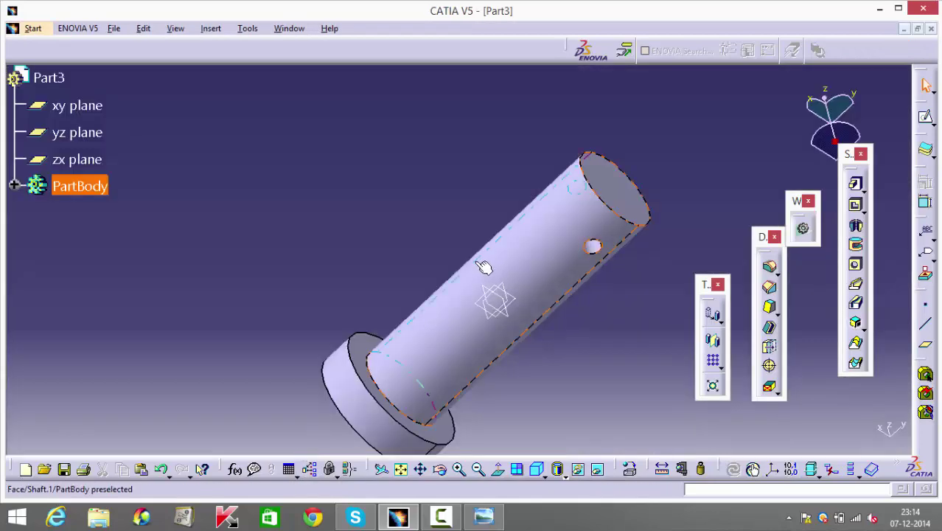
{"action": "scroll", "coordinate": [393, 275], "scroll_direction": "down", "scroll_amount": 1}
{"action": "middle_click_drag", "start_coordinate": [393, 275], "coordinate": [522, 176]}
{"action": "scroll", "coordinate": [458, 148], "scroll_direction": "up", "scroll_amount": 1}
{"action": "scroll", "coordinate": [466, 218], "scroll_direction": "up", "scroll_amount": 1}
{"action": "scroll", "coordinate": [466, 219], "scroll_direction": "down", "scroll_amount": 1}
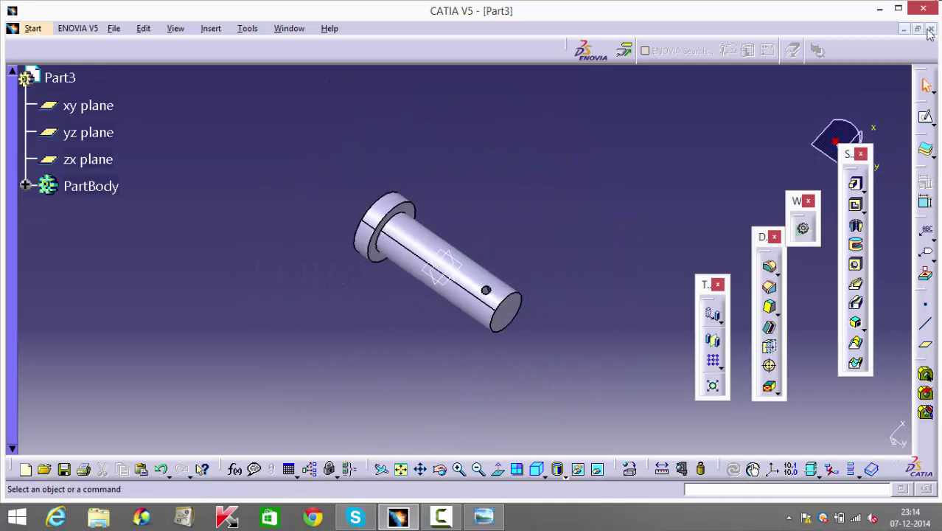